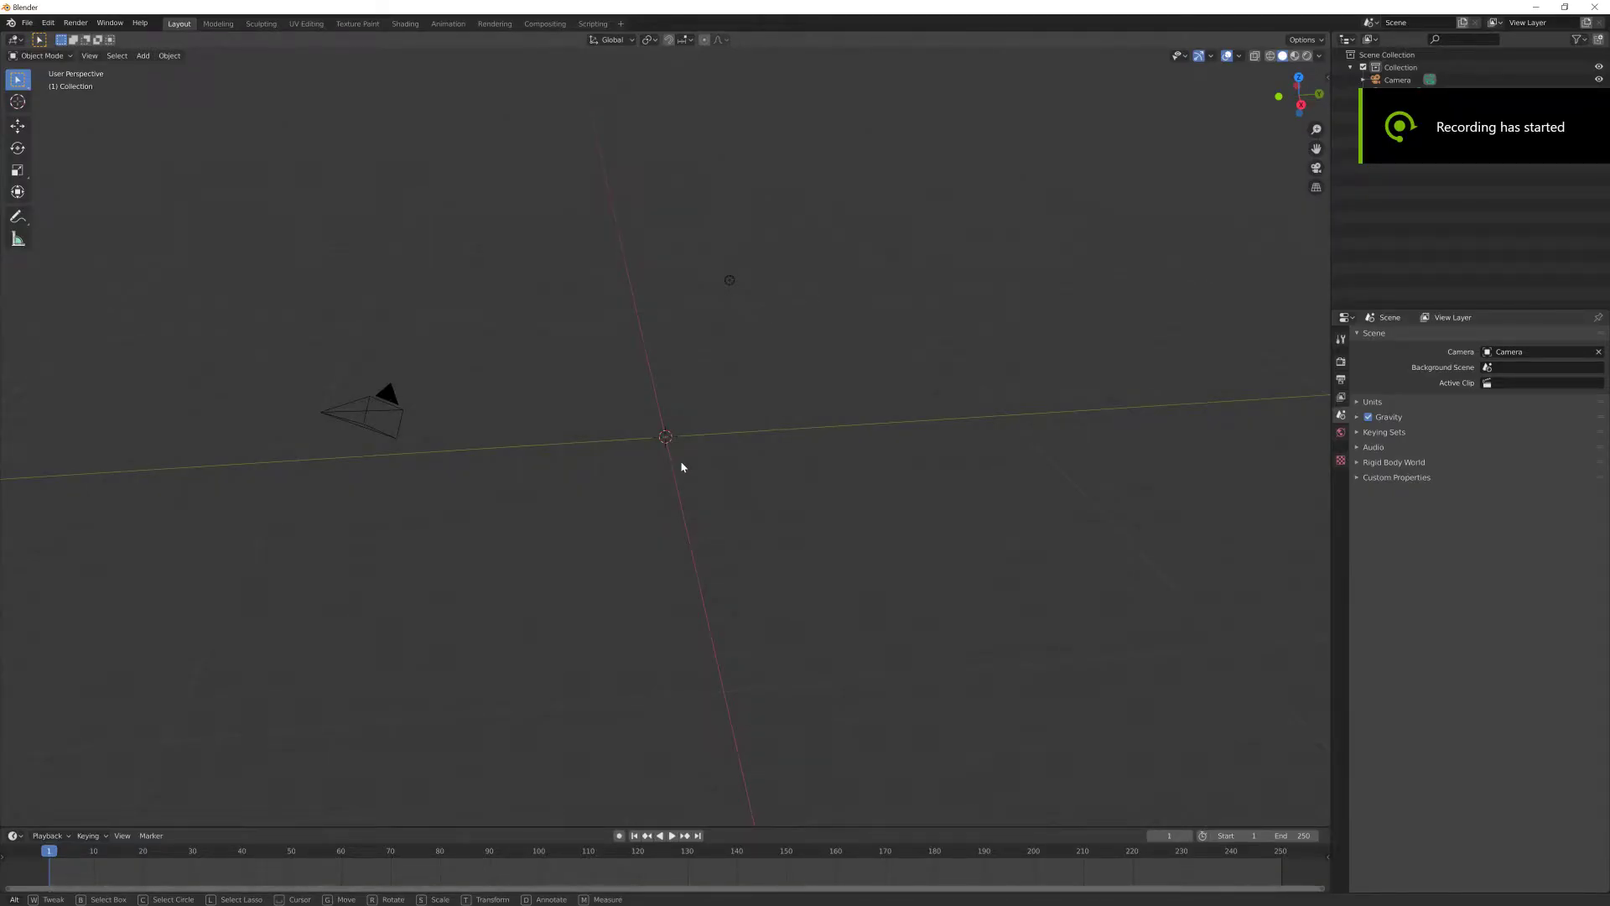
Step: Add a text object and rotate it 90° about X, then 90° about Z
{"action": "key", "text": "h"}
{"action": "key", "text": "shift+a"}
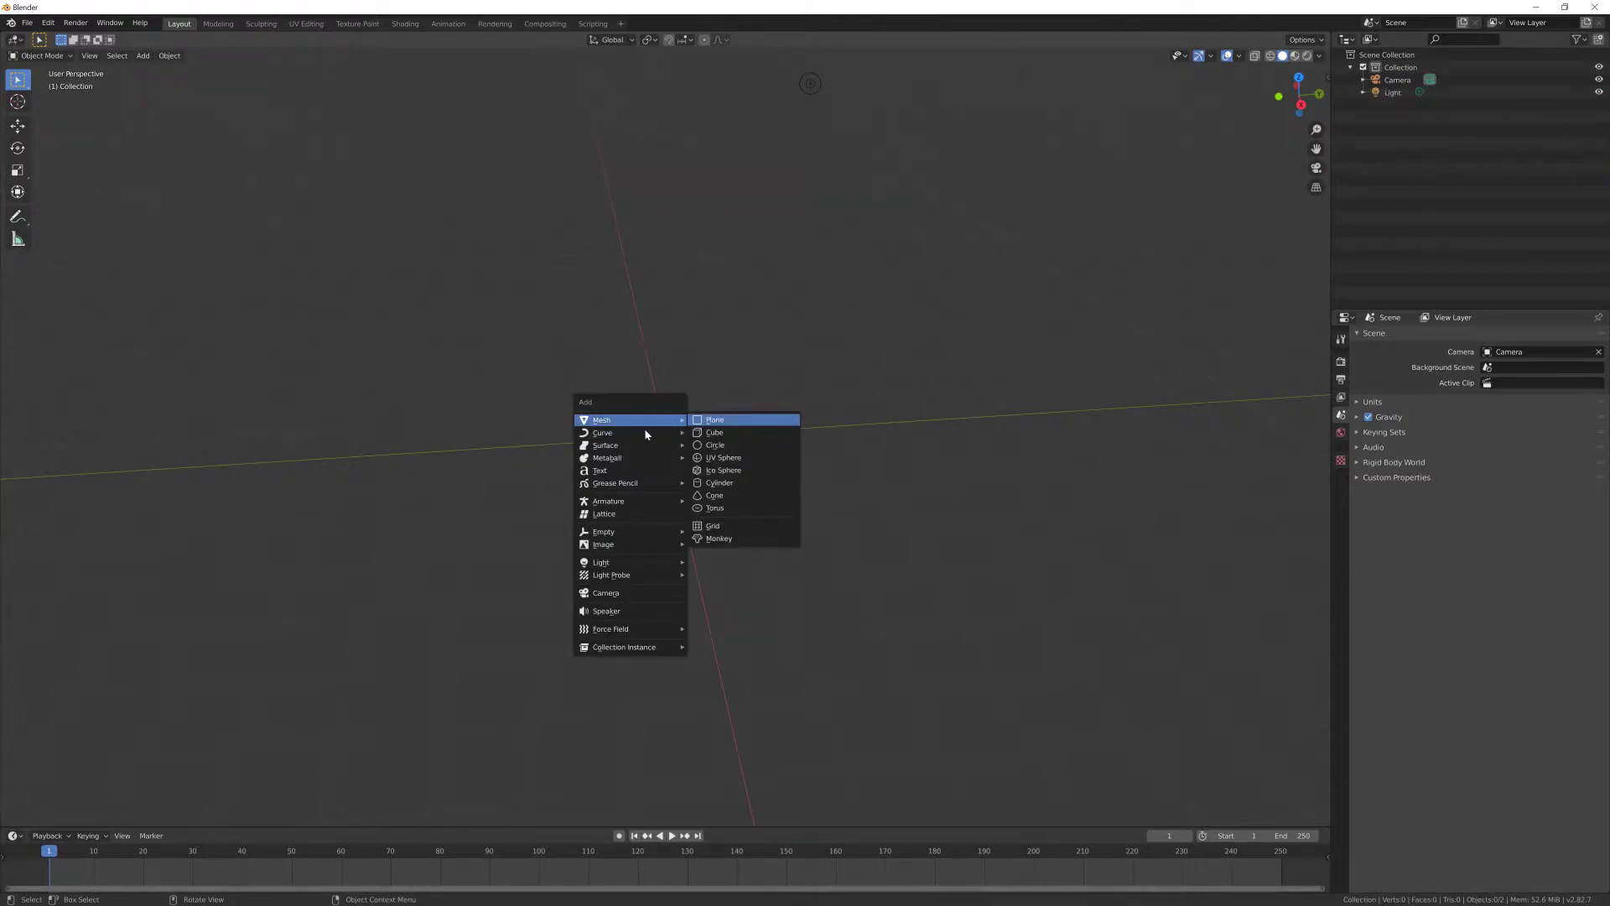
{"action": "left_click", "coordinate": [638, 479]}
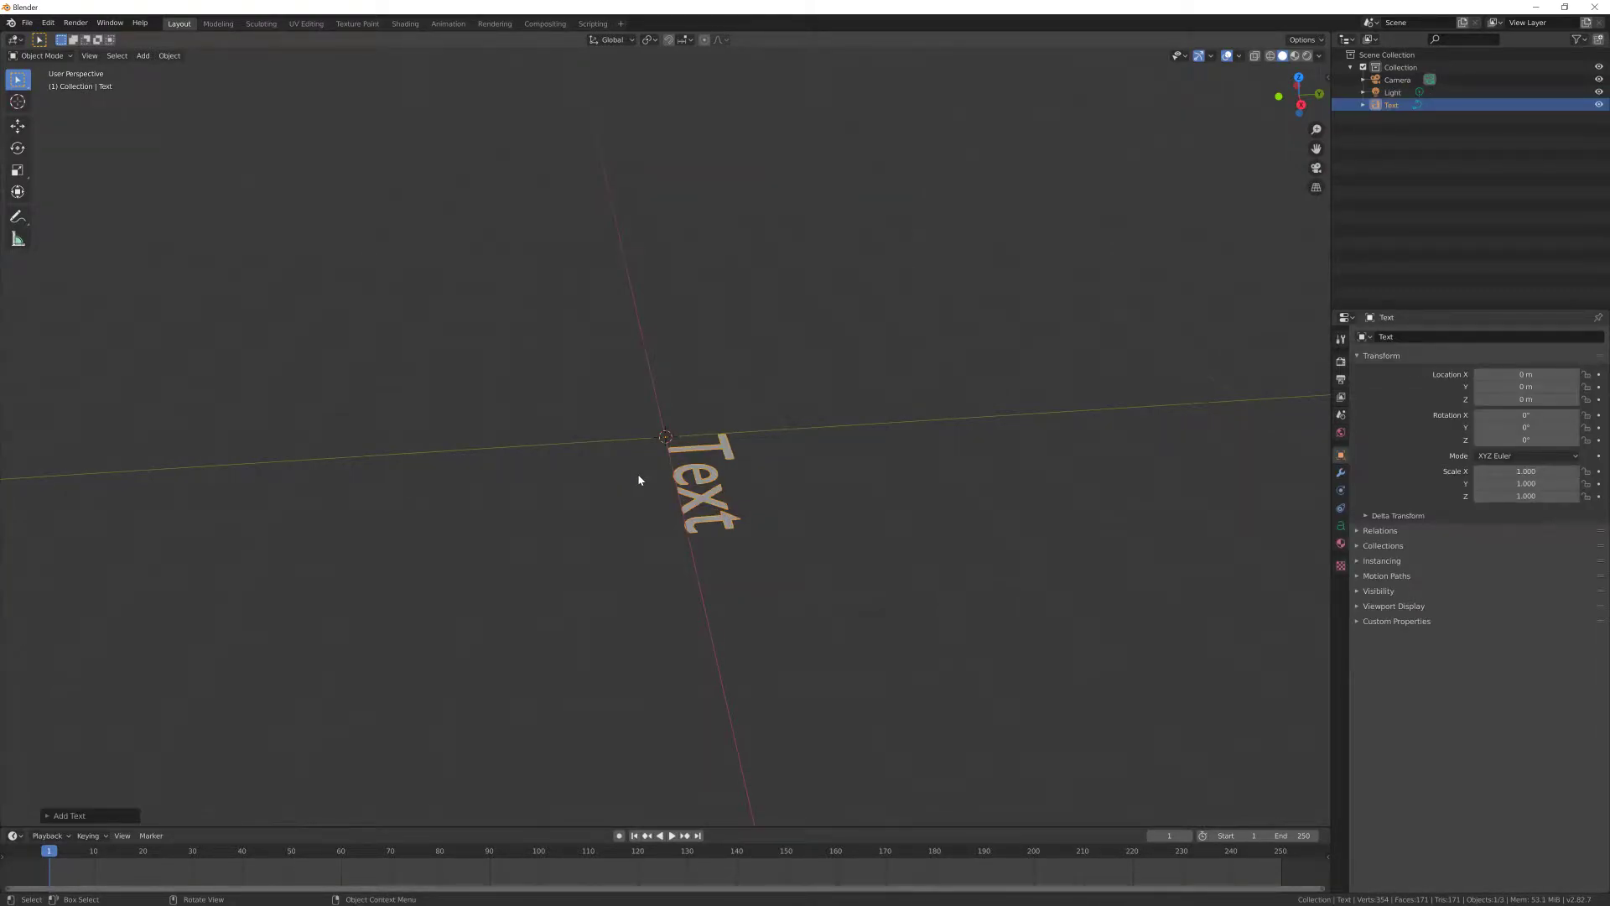
{"action": "key", "text": "r"}
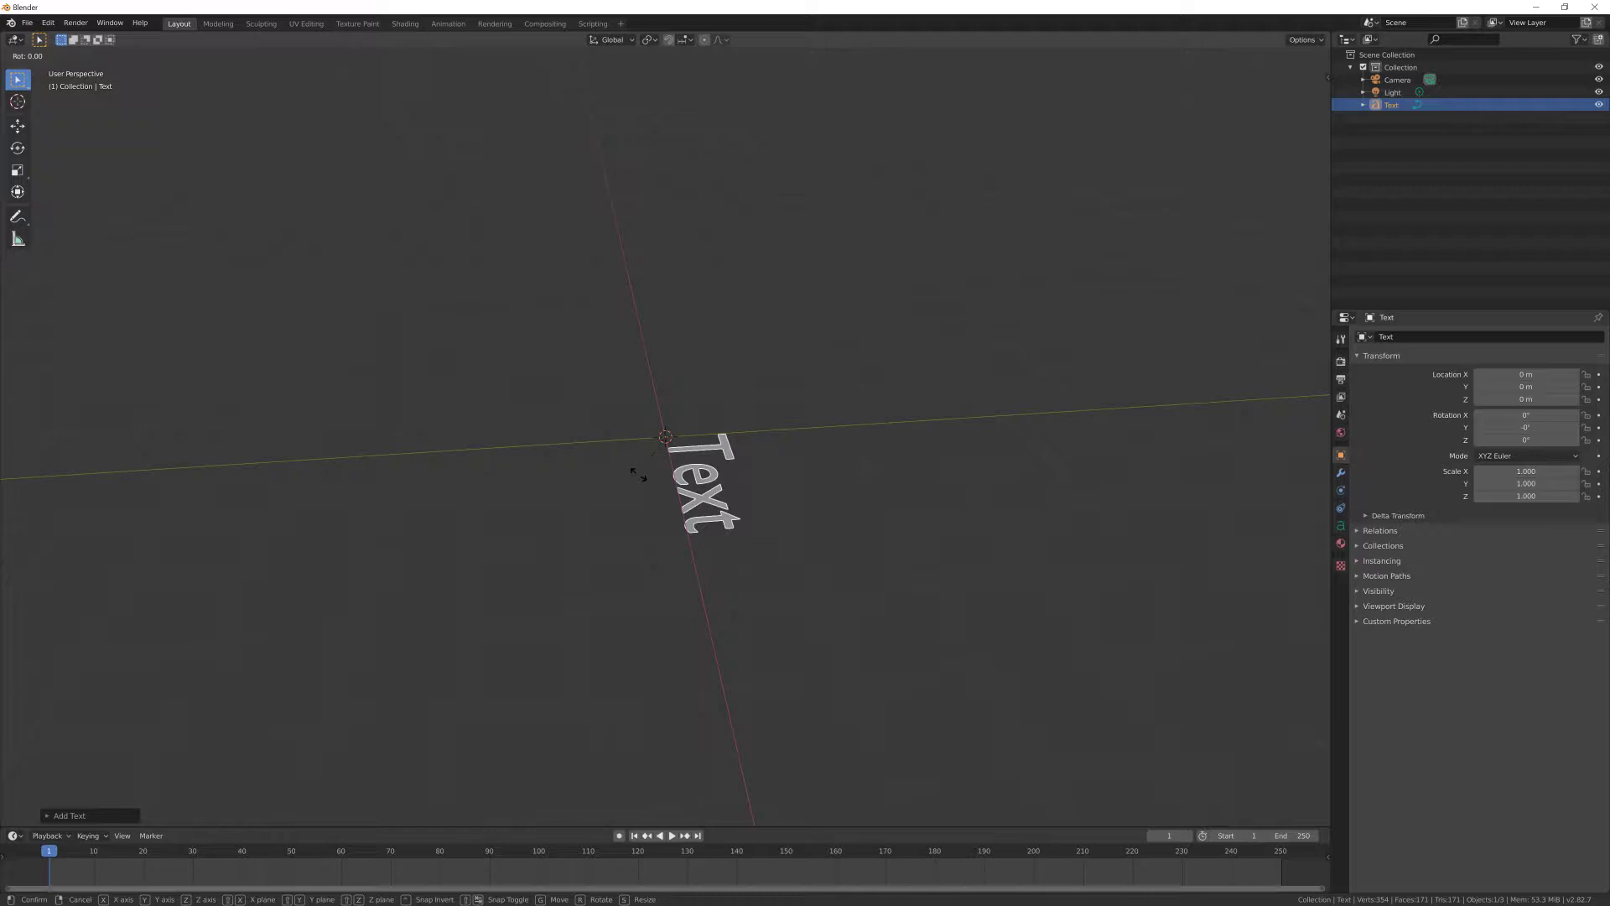
{"action": "key", "text": "x"}
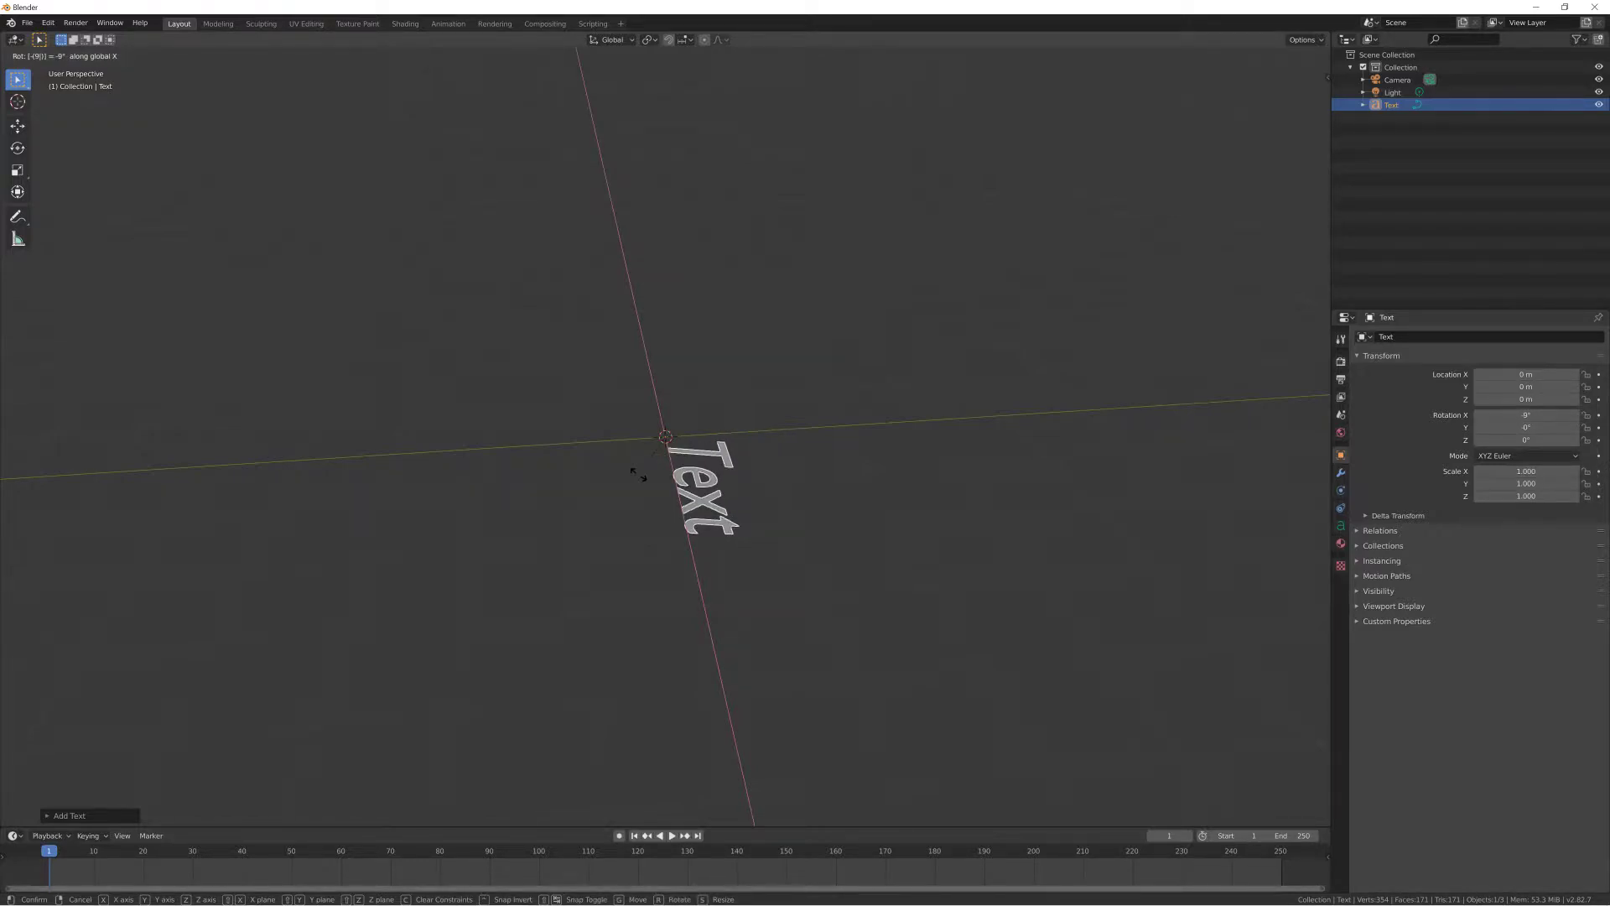
{"action": "type", "text": "-90"}
{"action": "key", "text": "BackSpace"}
{"action": "key", "text": "BackSpace"}
{"action": "key", "text": "BackSpace"}
{"action": "type", "text": "90"}
{"action": "key", "text": "Return"}
{"action": "type", "text": "rz"}
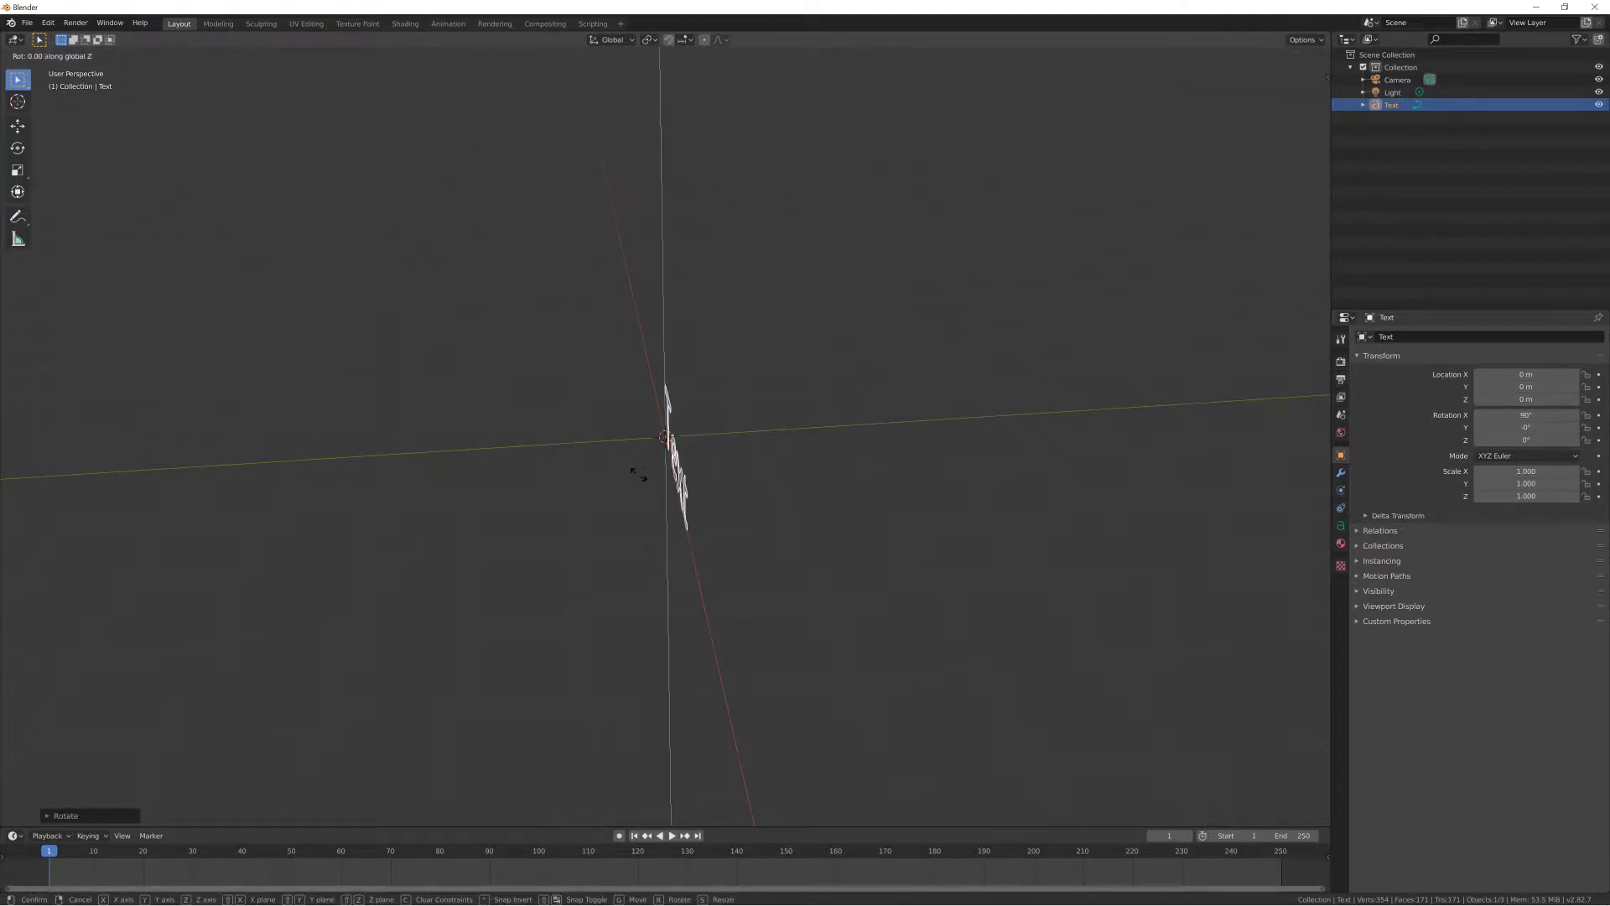
{"action": "type", "text": "90"}
{"action": "key", "text": "Return"}
Step: Move the text along Y to −1.0546 m, keep its name, and enter Edit Mode
{"action": "middle_click_drag", "start_coordinate": [639, 480], "coordinate": [656, 436]}
{"action": "scroll", "coordinate": [654, 432], "scroll_direction": "up", "scroll_amount": 2}
{"action": "key", "text": "g"}
{"action": "key", "text": "y"}
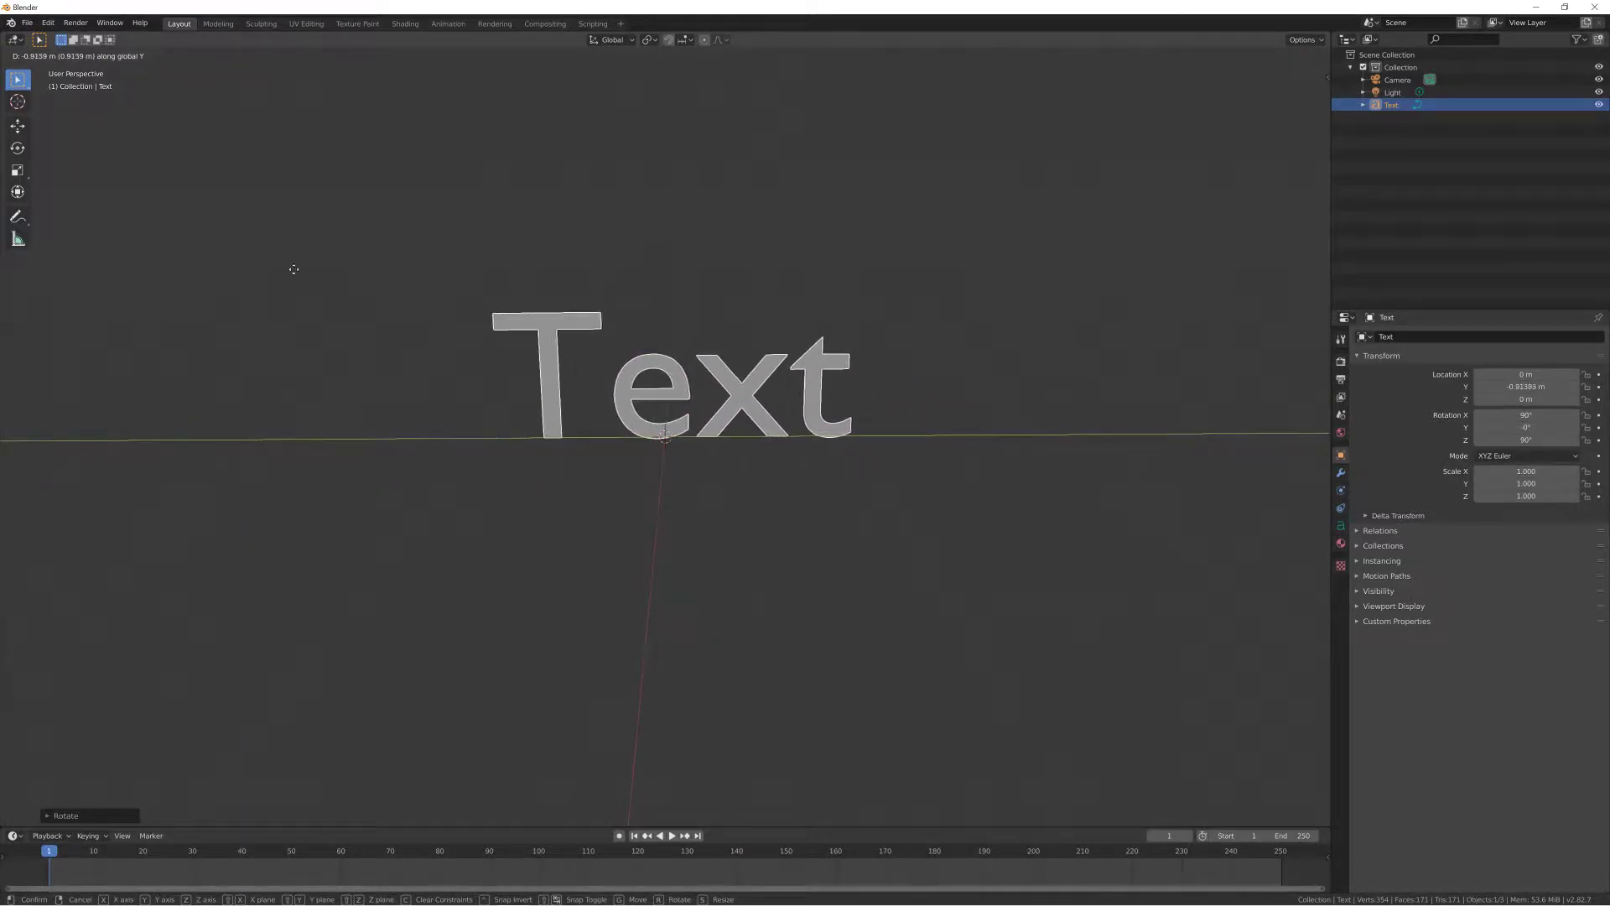
{"action": "left_click", "coordinate": [533, 338]}
{"action": "middle_click_drag", "start_coordinate": [534, 338], "coordinate": [550, 305]}
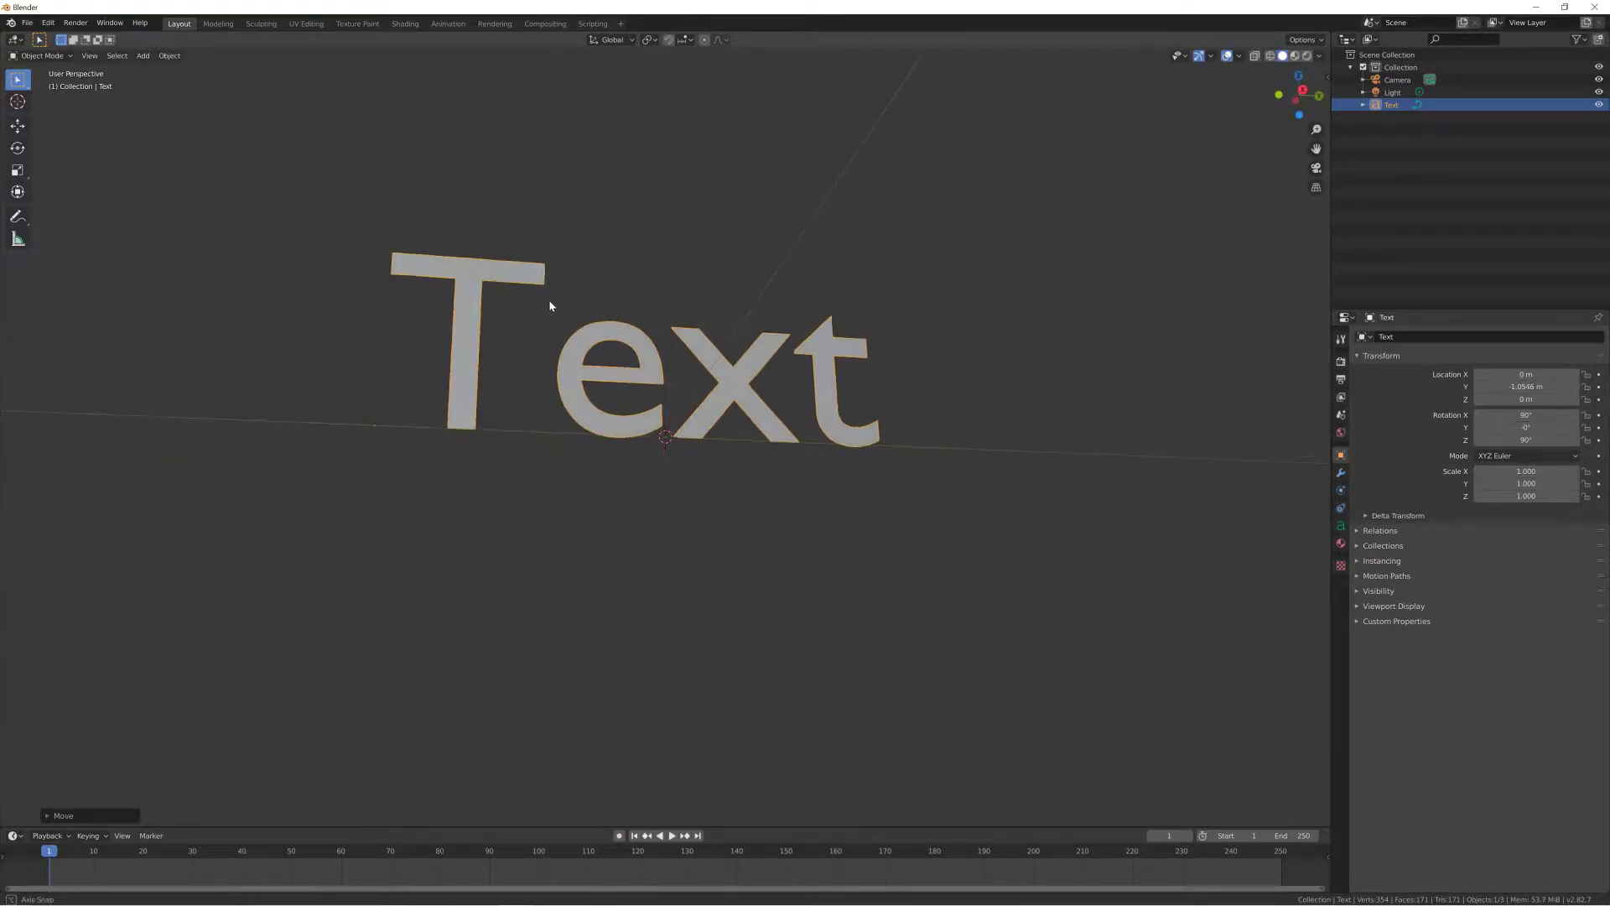
{"action": "middle_click_drag", "start_coordinate": [648, 393], "coordinate": [697, 401]}
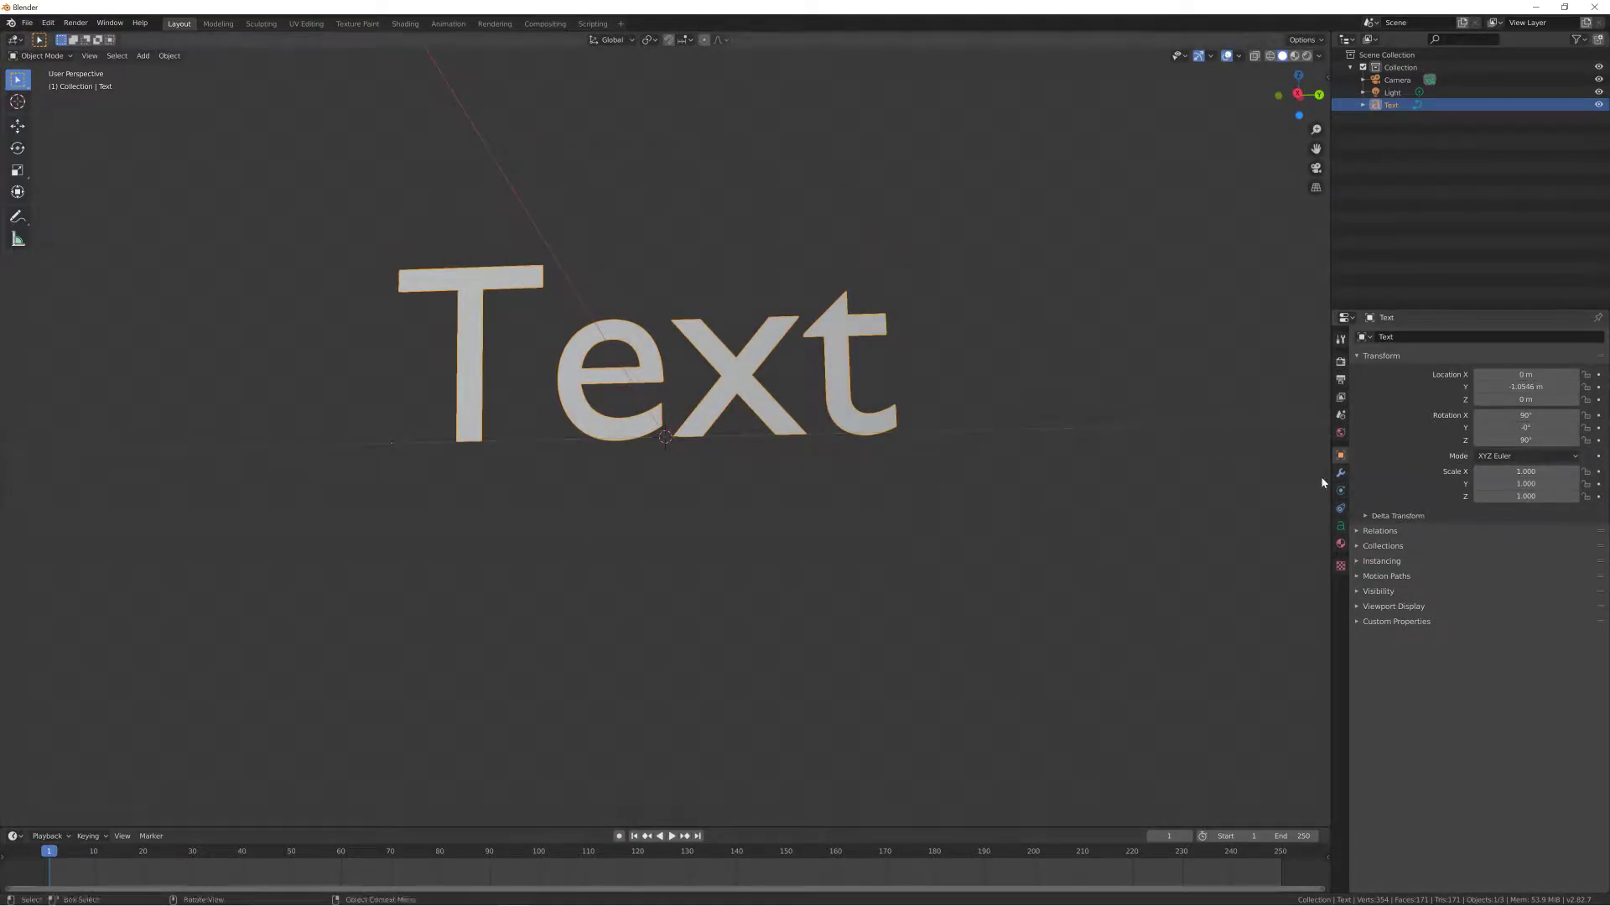
{"action": "left_click", "coordinate": [1417, 337]}
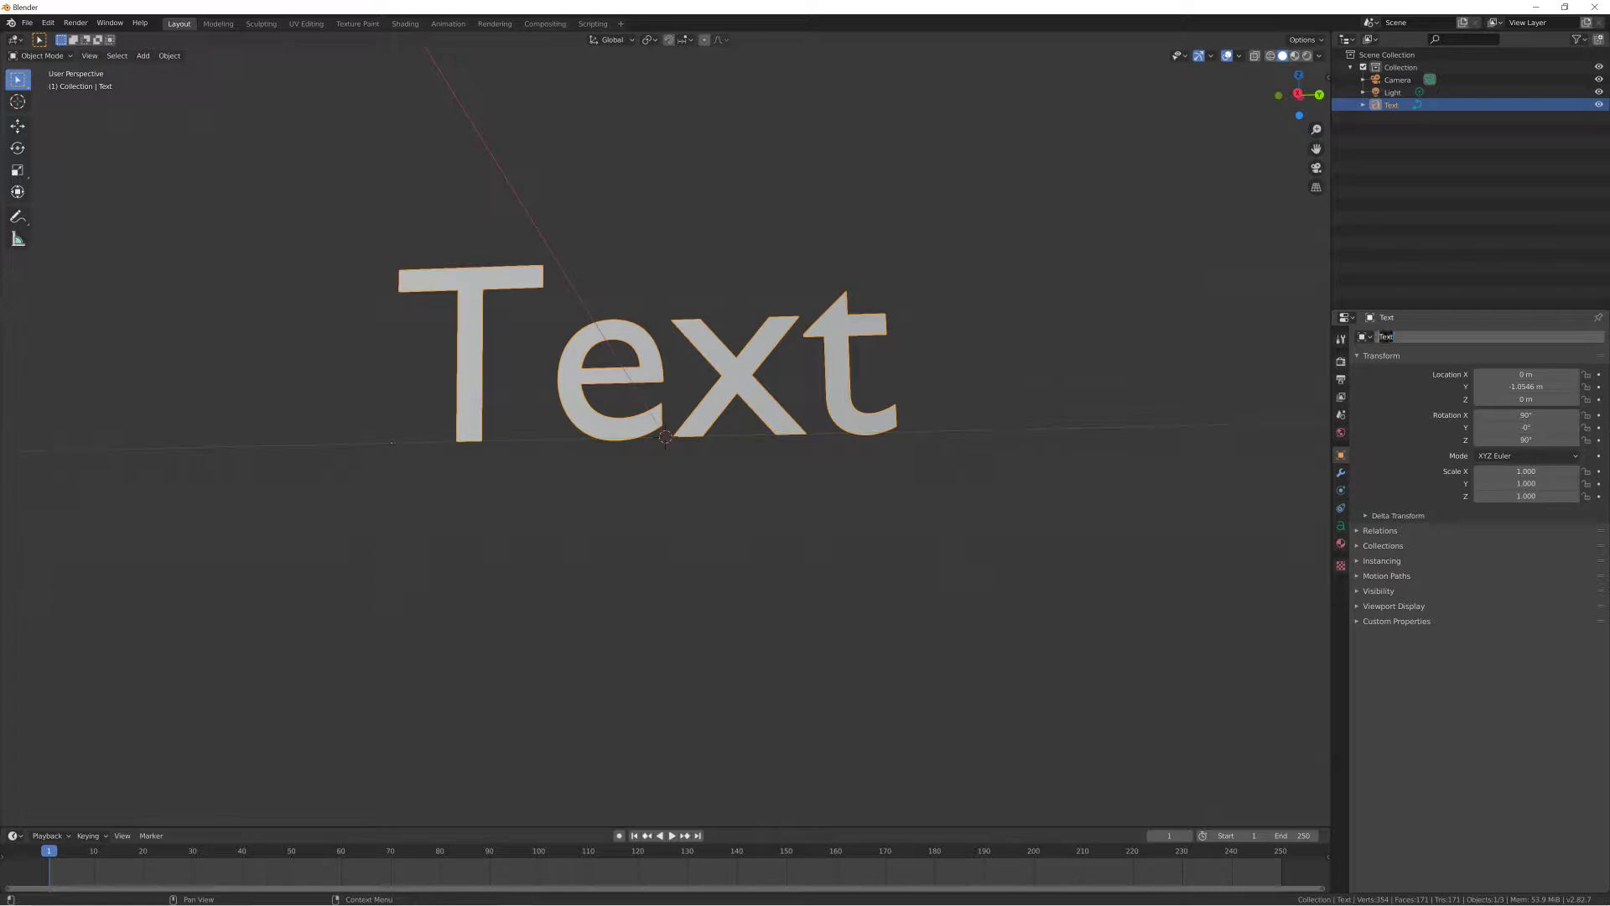
{"action": "key", "text": "Return"}
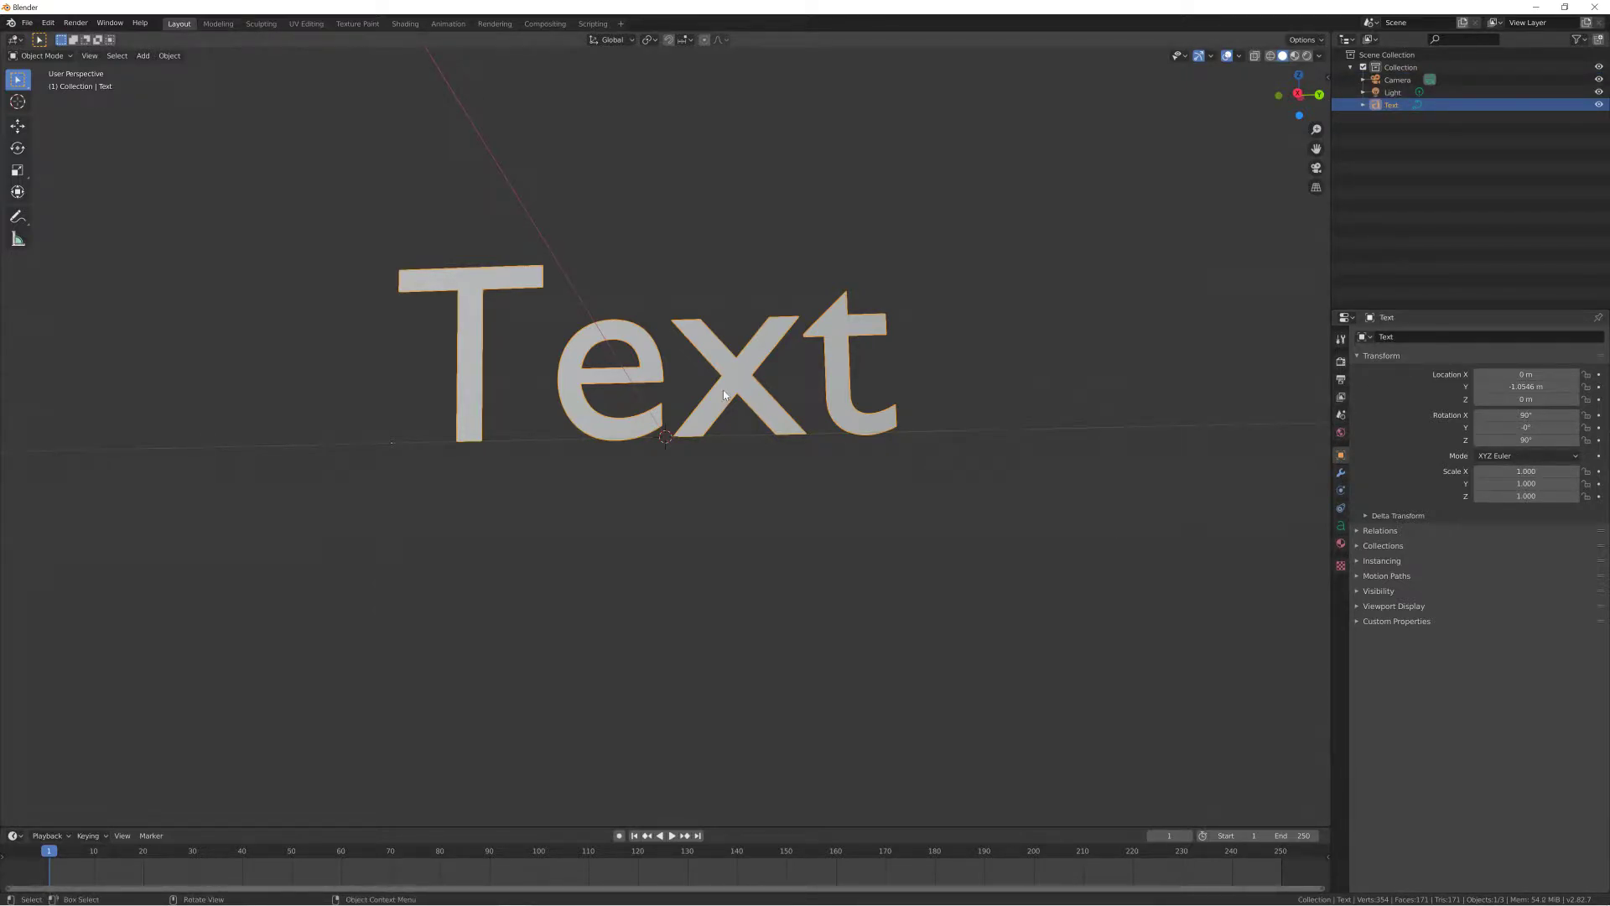
{"action": "key", "text": "Tab"}
Step: Delete the default word 'Text' and type "Kitani's You"
{"action": "middle_click_drag", "start_coordinate": [968, 378], "coordinate": [983, 403]}
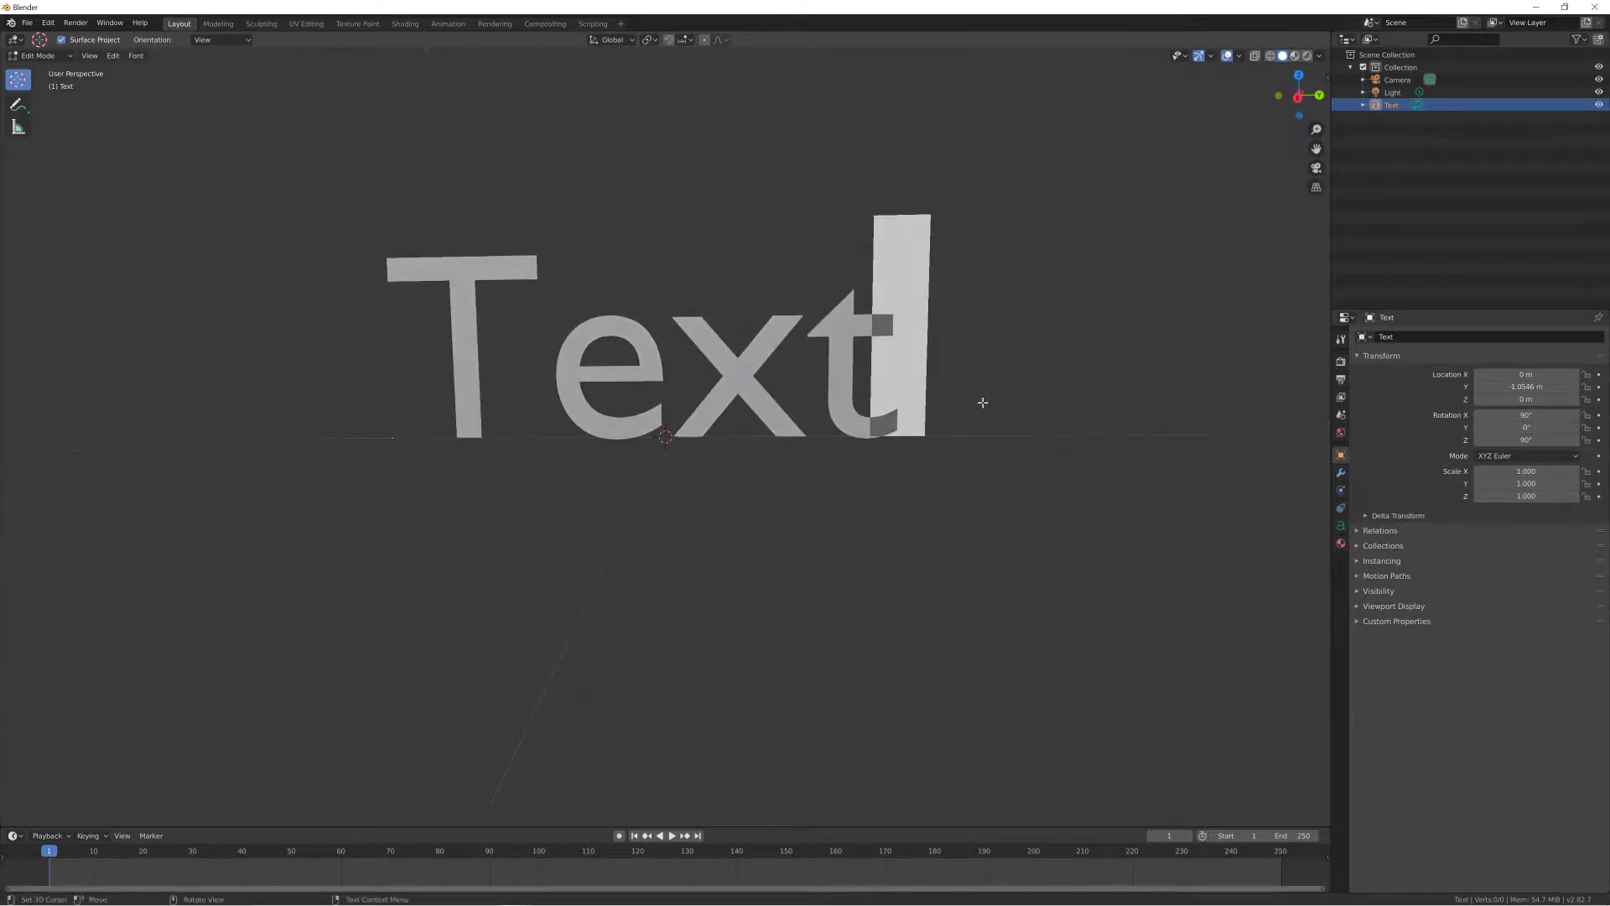
{"action": "key", "text": "BackSpace"}
{"action": "key", "text": "BackSpace"}
{"action": "key", "text": "BackSpace"}
{"action": "key", "text": "BackSpace"}
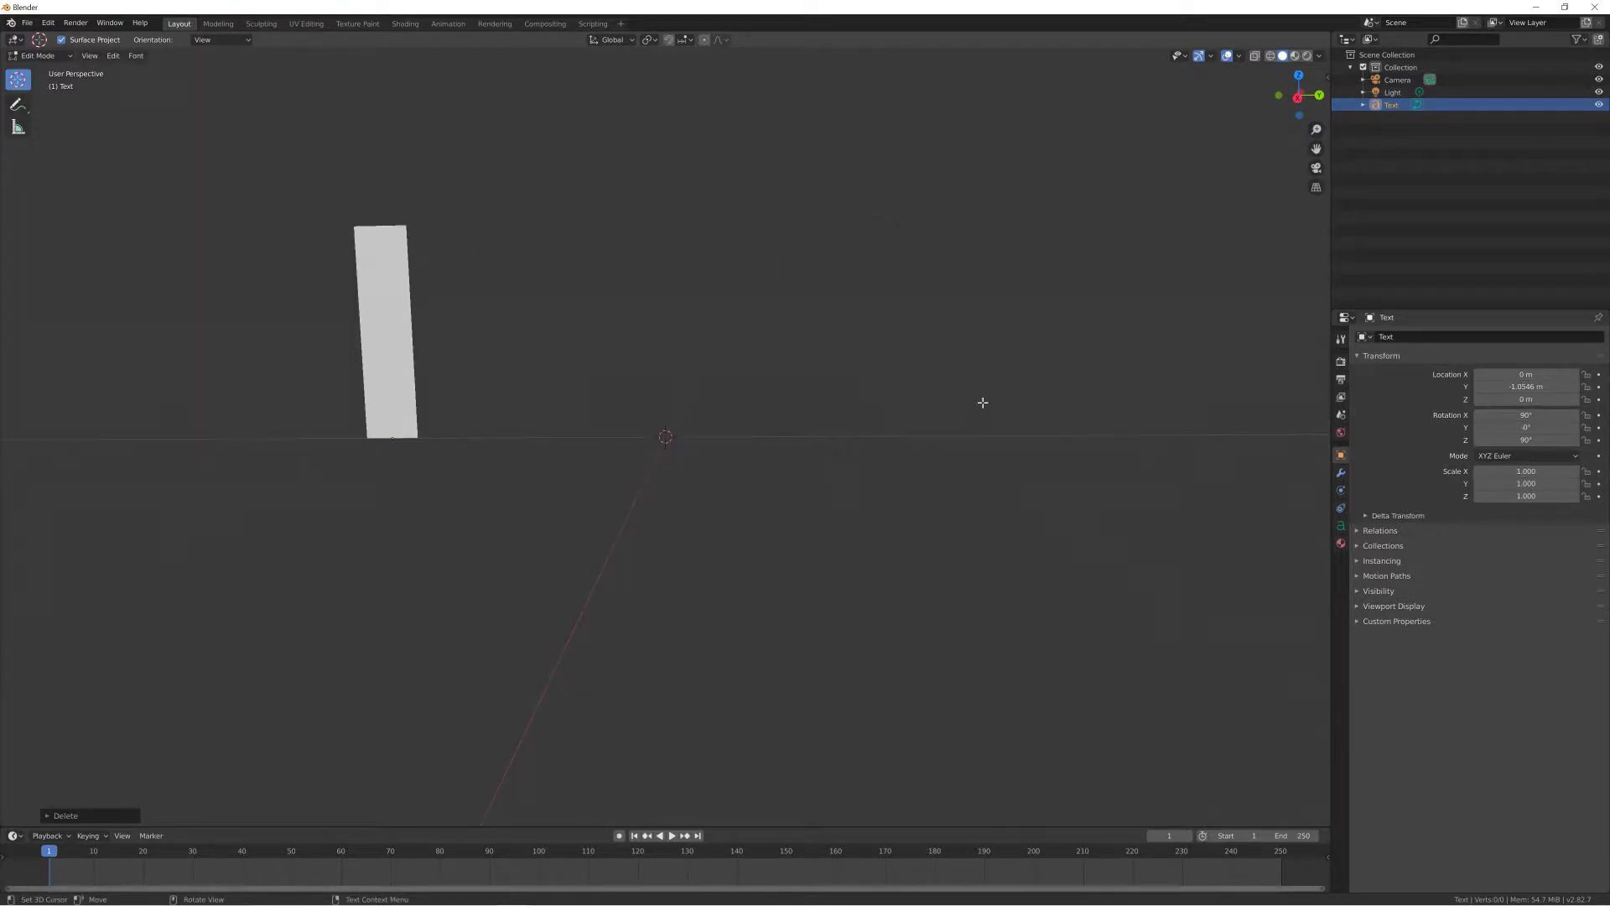
{"action": "type", "text": "Kitani's"}
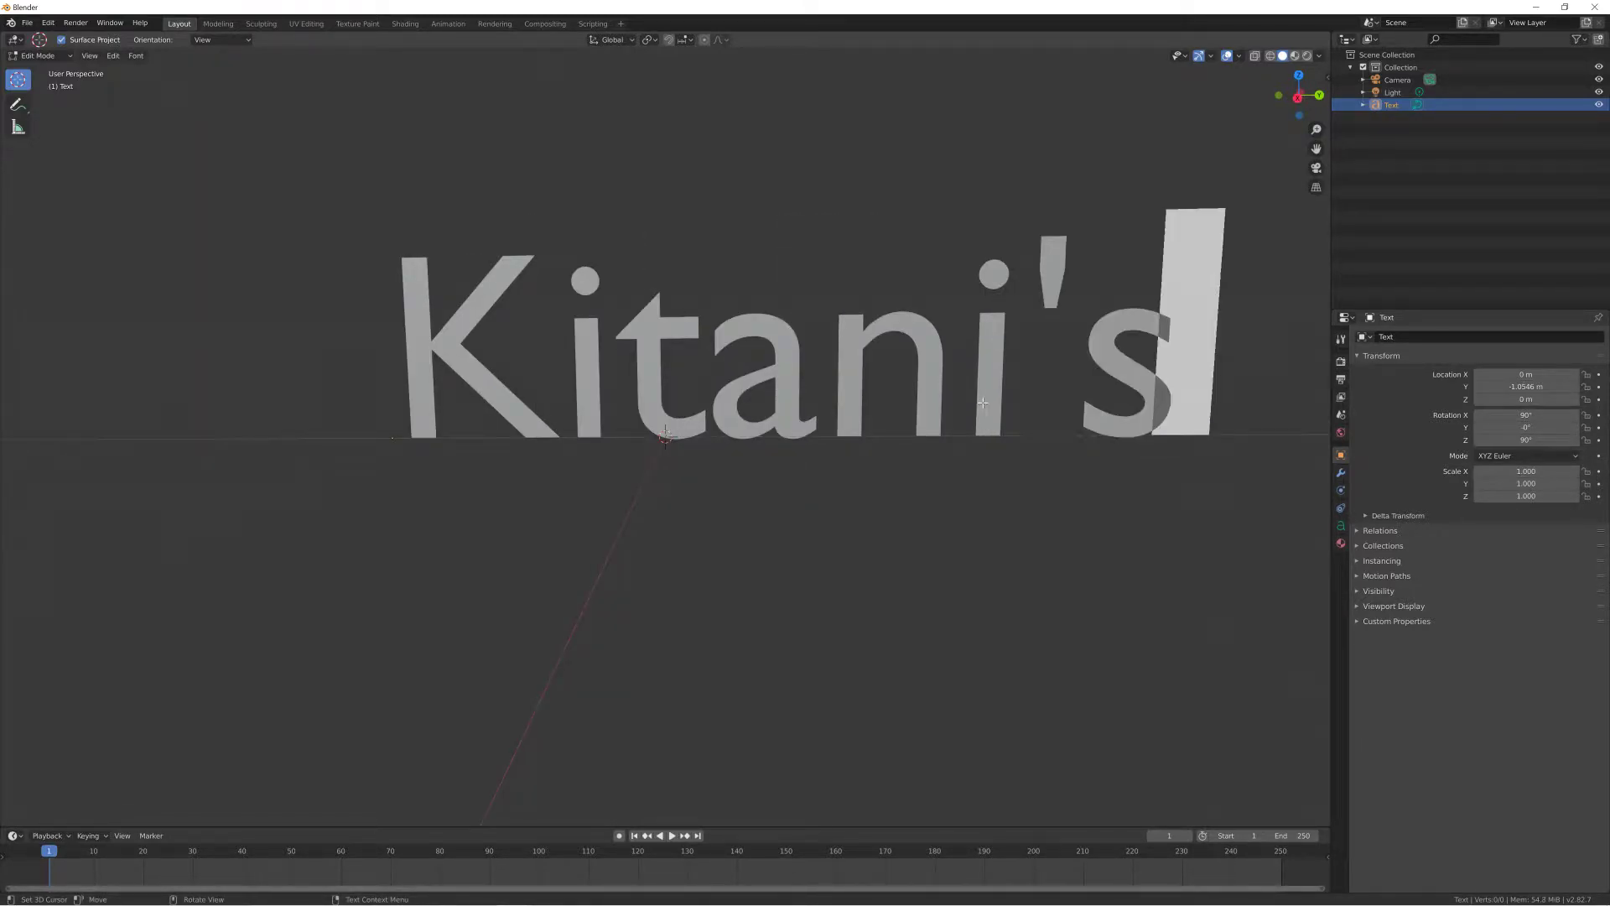
{"action": "type", "text": " Y"}
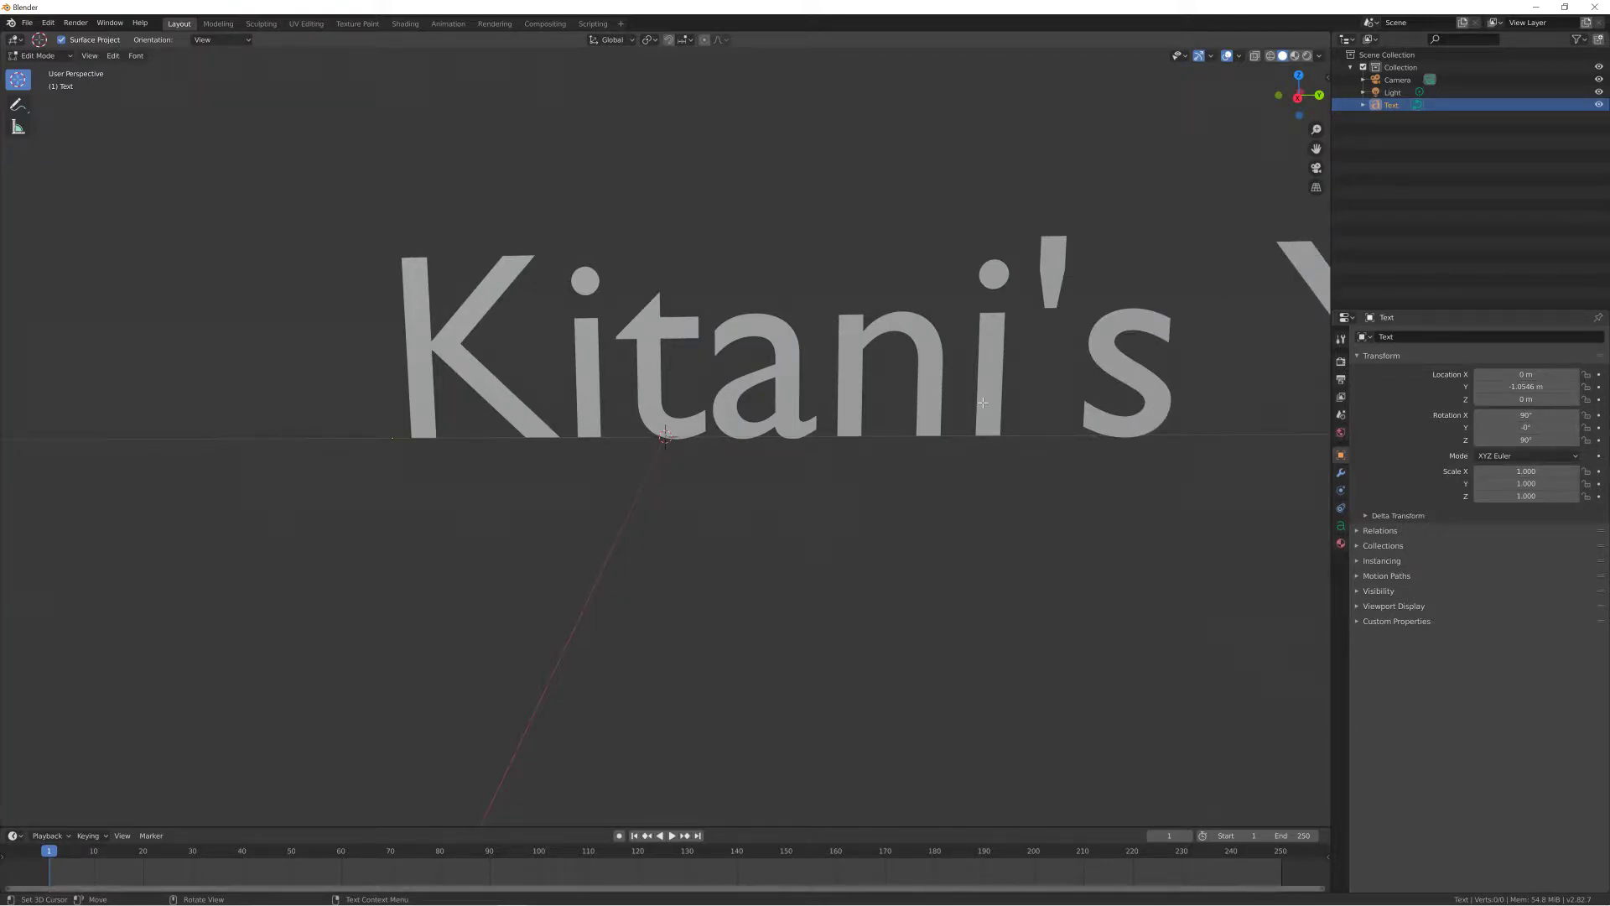
{"action": "type", "text": "ou"}
{"action": "scroll", "coordinate": [1017, 561], "scroll_direction": "down", "scroll_amount": 3}
{"action": "middle_click_drag", "start_coordinate": [1017, 561], "coordinate": [782, 521], "text": "shift"}
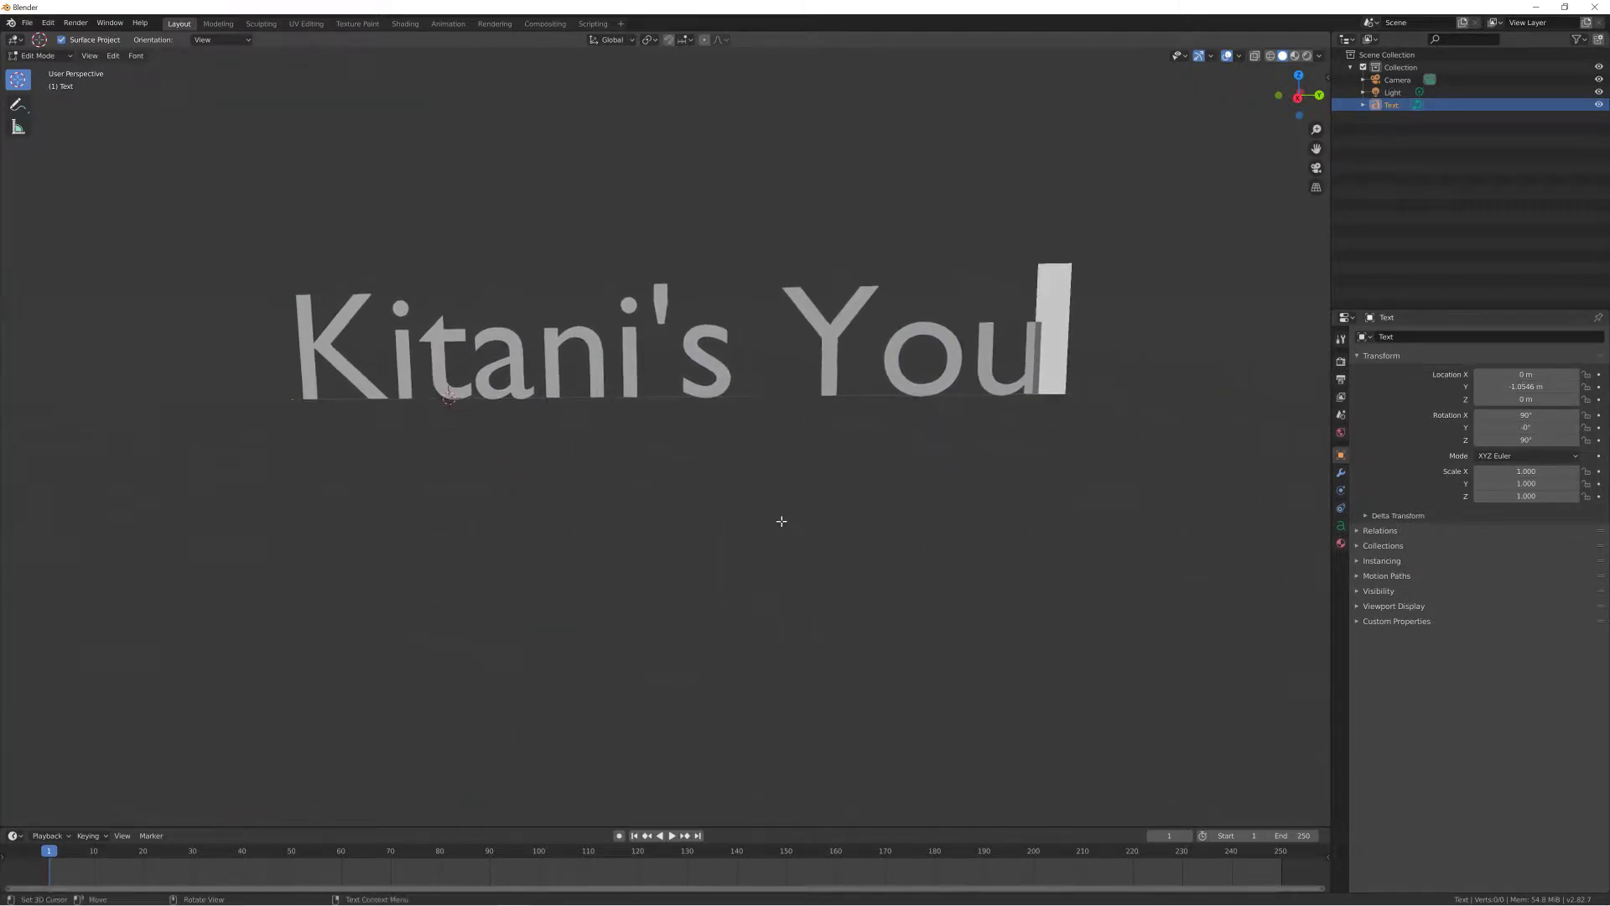
Step: Complete the wording as "Kitani's YouTube Channel", remove the extra line, and return to Object Mode
{"action": "type", "text": "t"}
{"action": "key", "text": "BackSpace"}
{"action": "type", "text": "Tub"}
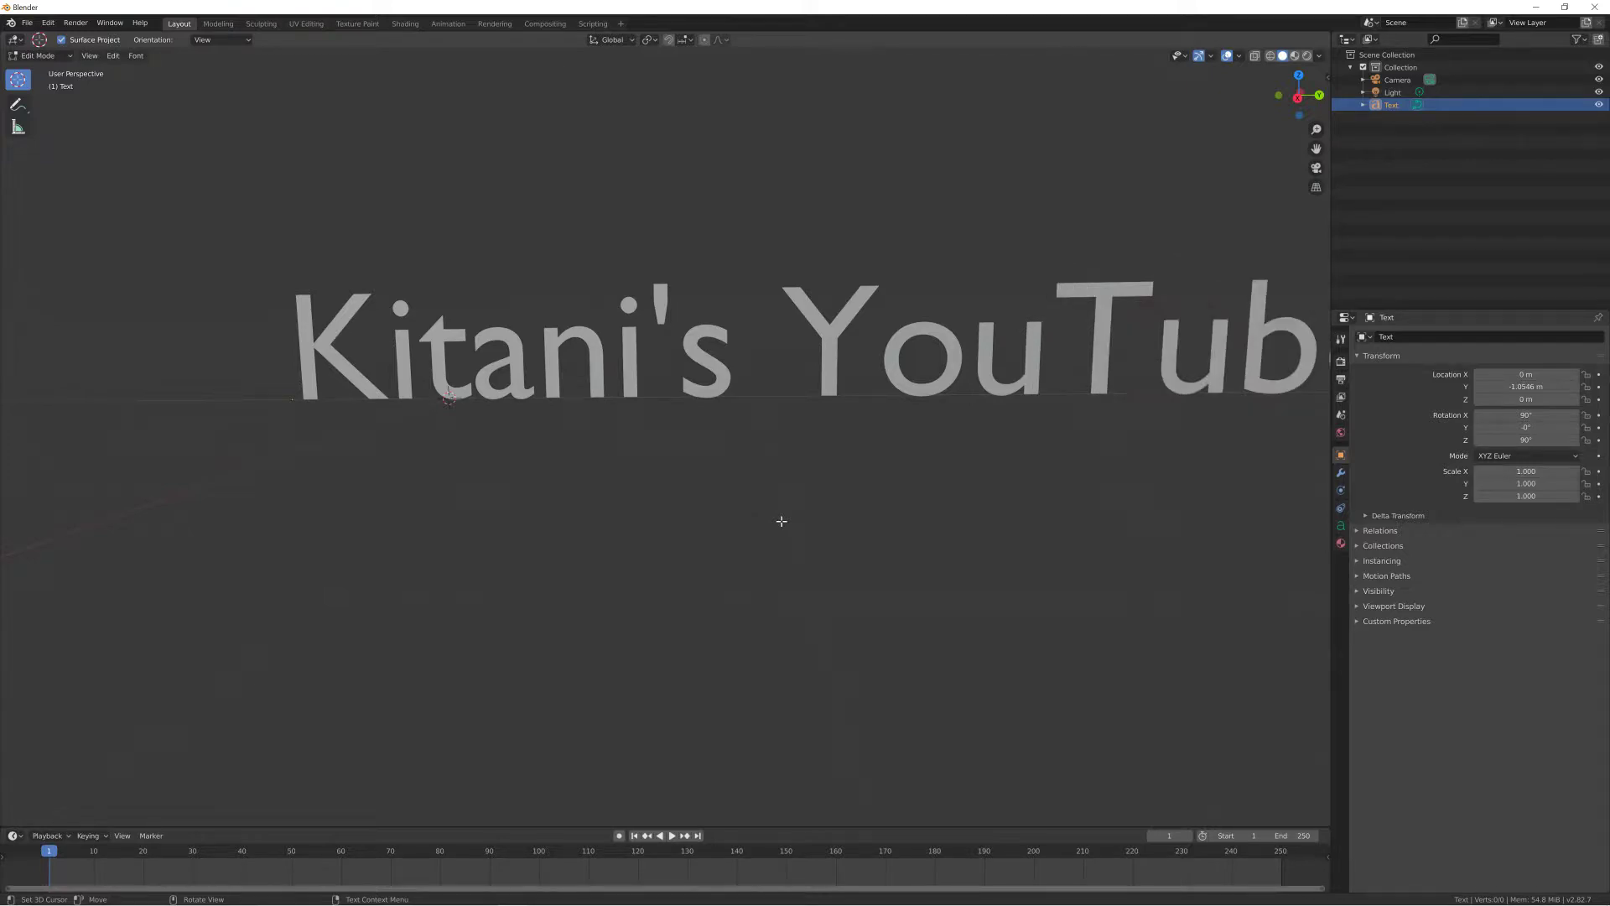
{"action": "type", "text": "e"}
{"action": "scroll", "coordinate": [992, 521], "scroll_direction": "down", "scroll_amount": 3}
{"action": "middle_click_drag", "start_coordinate": [992, 521], "coordinate": [783, 520], "text": "shift"}
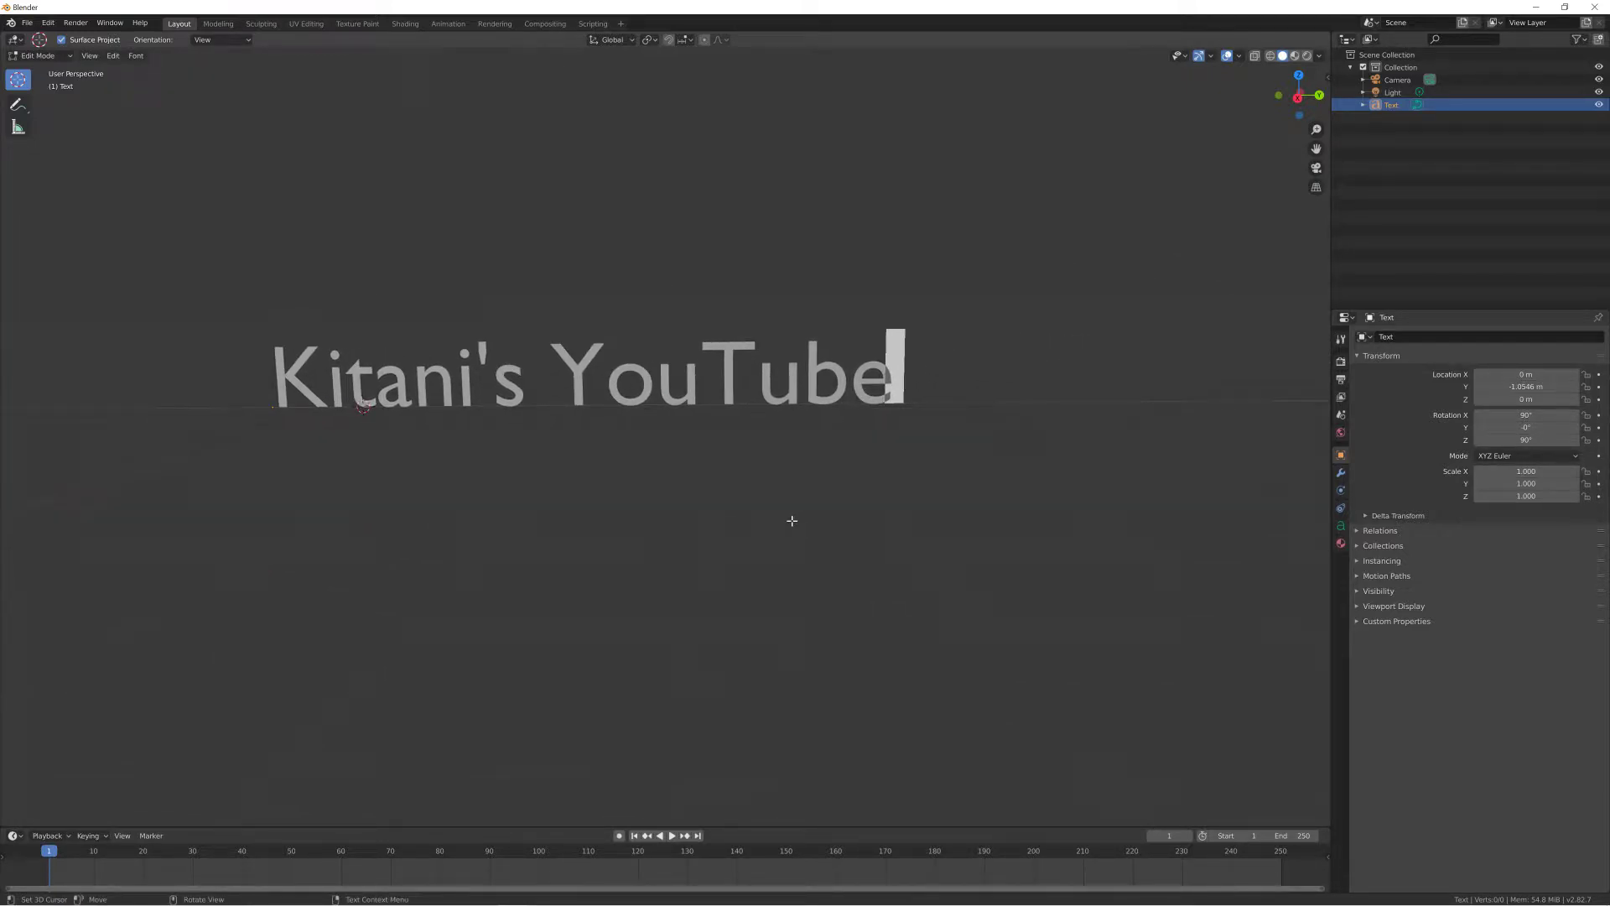
{"action": "type", "text": " Channel"}
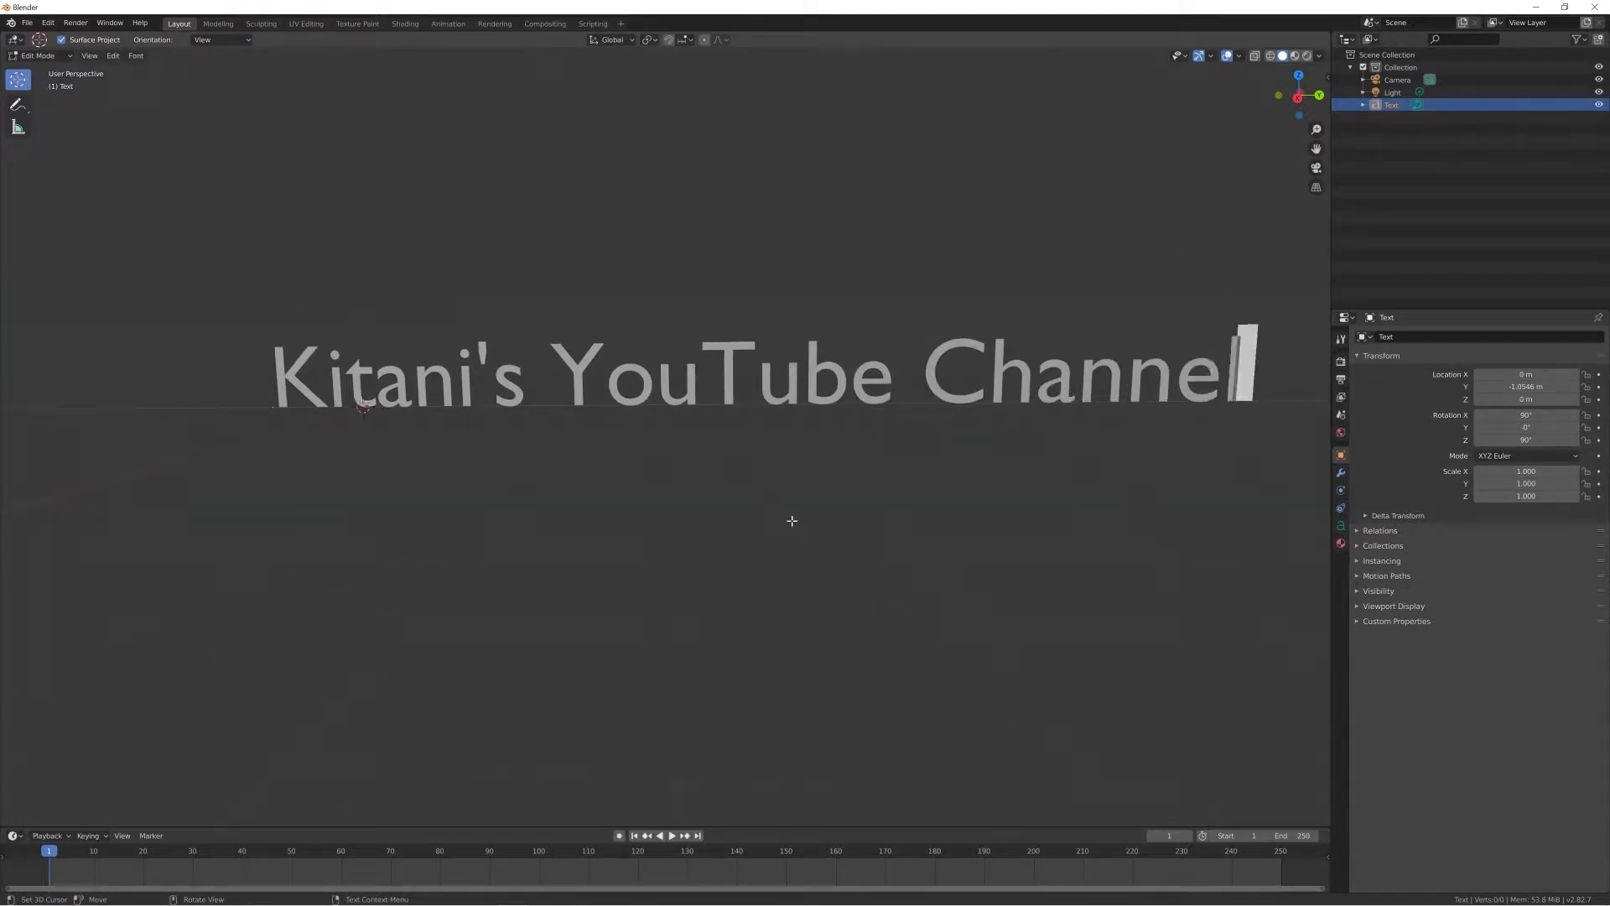
{"action": "key", "text": "Return"}
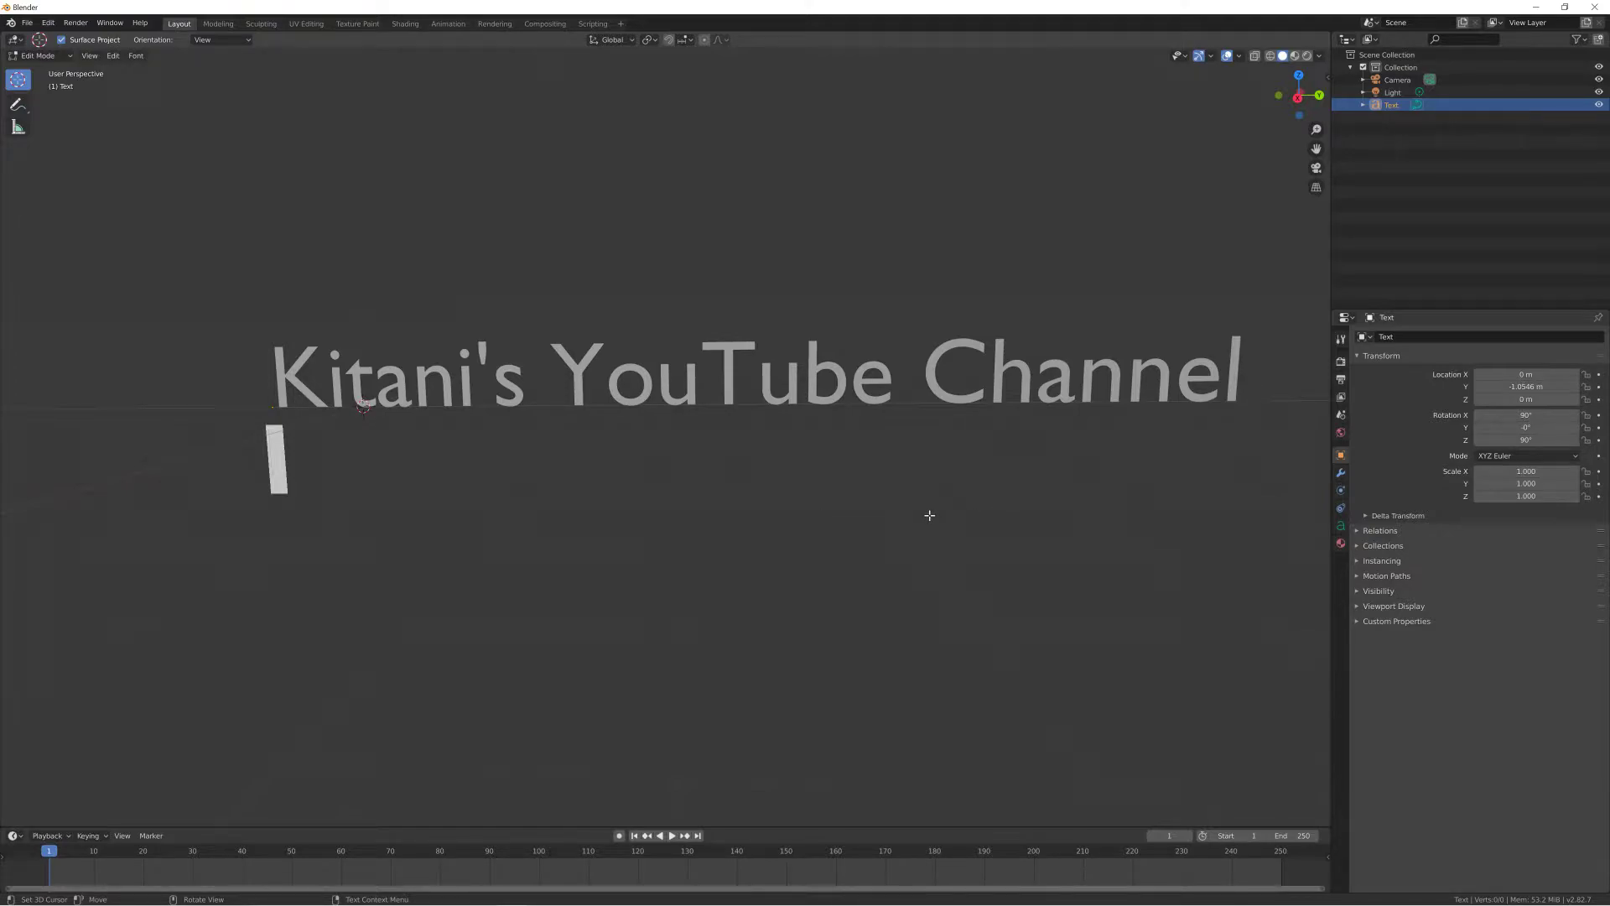
{"action": "key", "text": "BackSpace"}
{"action": "key", "text": "Tab"}
{"action": "scroll", "coordinate": [751, 491], "scroll_direction": "up", "scroll_amount": 2}
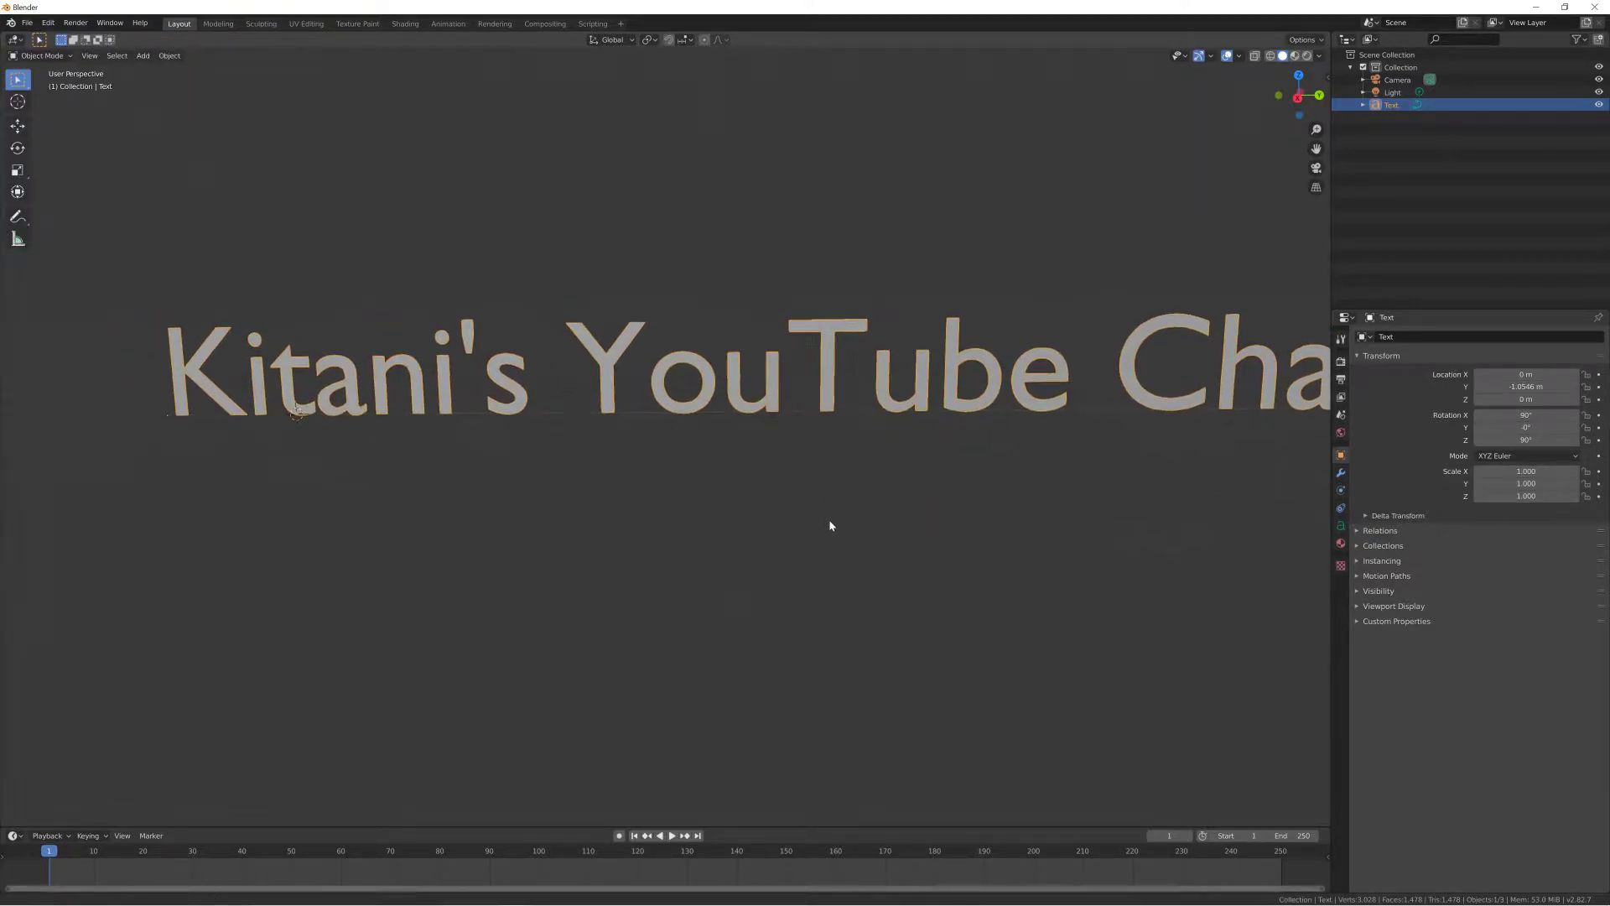
Step: Convert the text object into a mesh
{"action": "mouse_move", "coordinate": [813, 518]}
{"action": "middle_mouse_down"}
{"action": "mouse_move", "coordinate": [683, 507]}
{"action": "mouse_move", "coordinate": [733, 513]}
{"action": "mouse_move", "coordinate": [707, 509]}
{"action": "mouse_move", "coordinate": [662, 544]}
{"action": "mouse_move", "coordinate": [719, 544]}
{"action": "mouse_move", "coordinate": [729, 492]}
{"action": "mouse_move", "coordinate": [771, 440]}
{"action": "middle_mouse_up"}
{"action": "key", "text": "Tab"}
{"action": "key", "text": "Tab"}
{"action": "right_click", "coordinate": [770, 438]}
{"action": "right_click", "coordinate": [699, 424]}
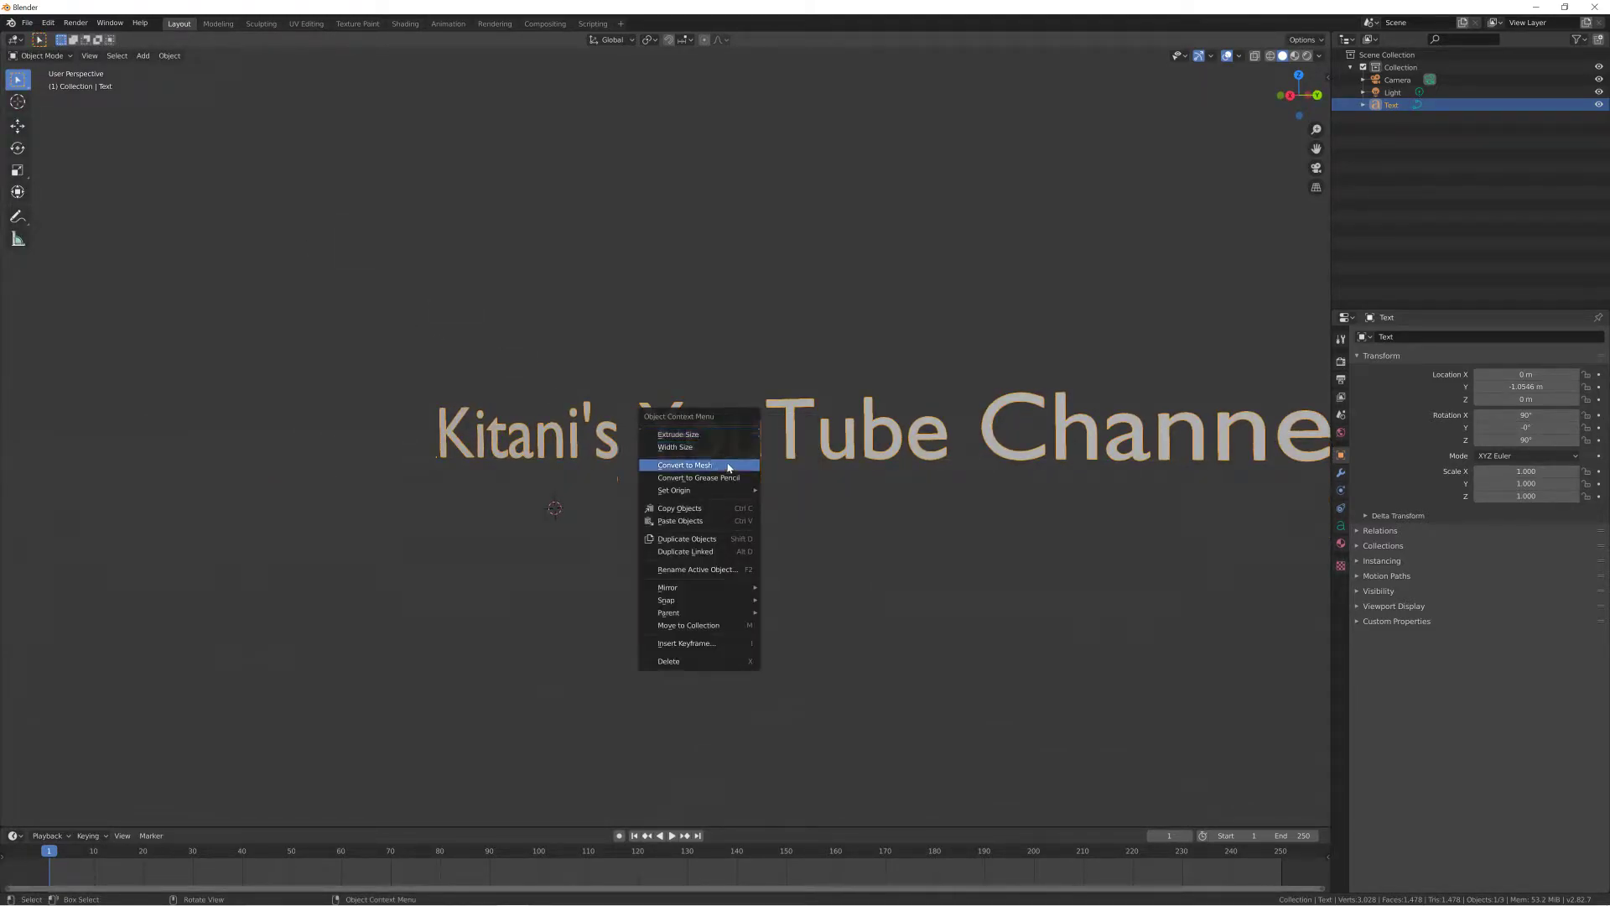
{"action": "left_click", "coordinate": [721, 463]}
Step: Extrude the whole letter mesh about 0.213 m into solid letters and return to Object Mode
{"action": "key", "text": "Tab"}
{"action": "middle_click_drag", "start_coordinate": [717, 460], "coordinate": [812, 467]}
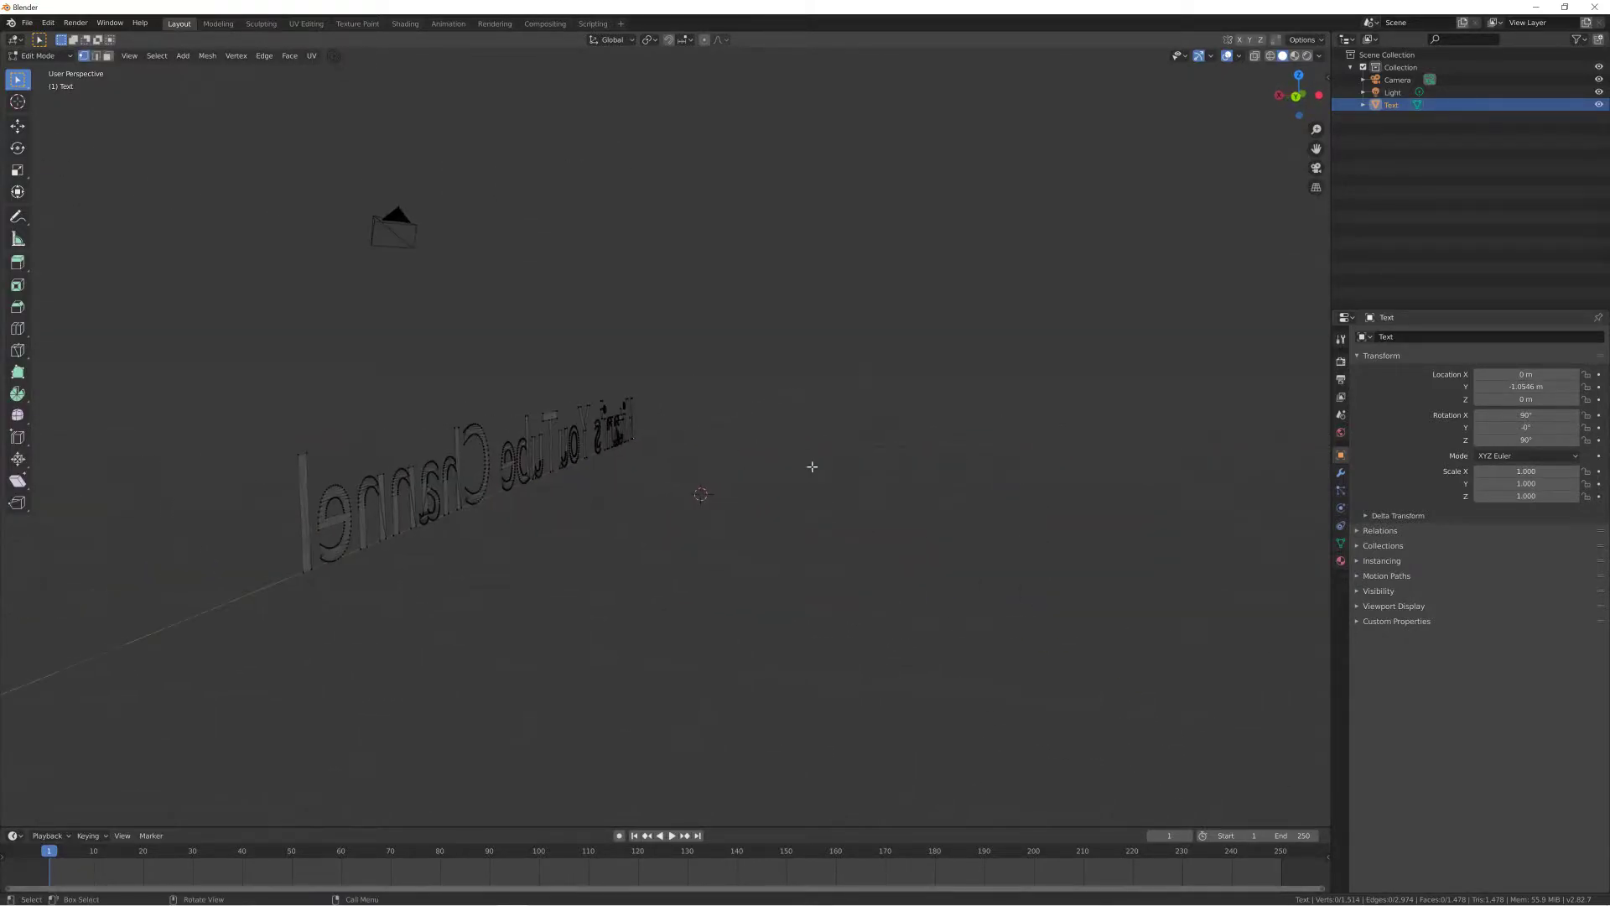
{"action": "key", "text": "a"}
{"action": "key", "text": "e"}
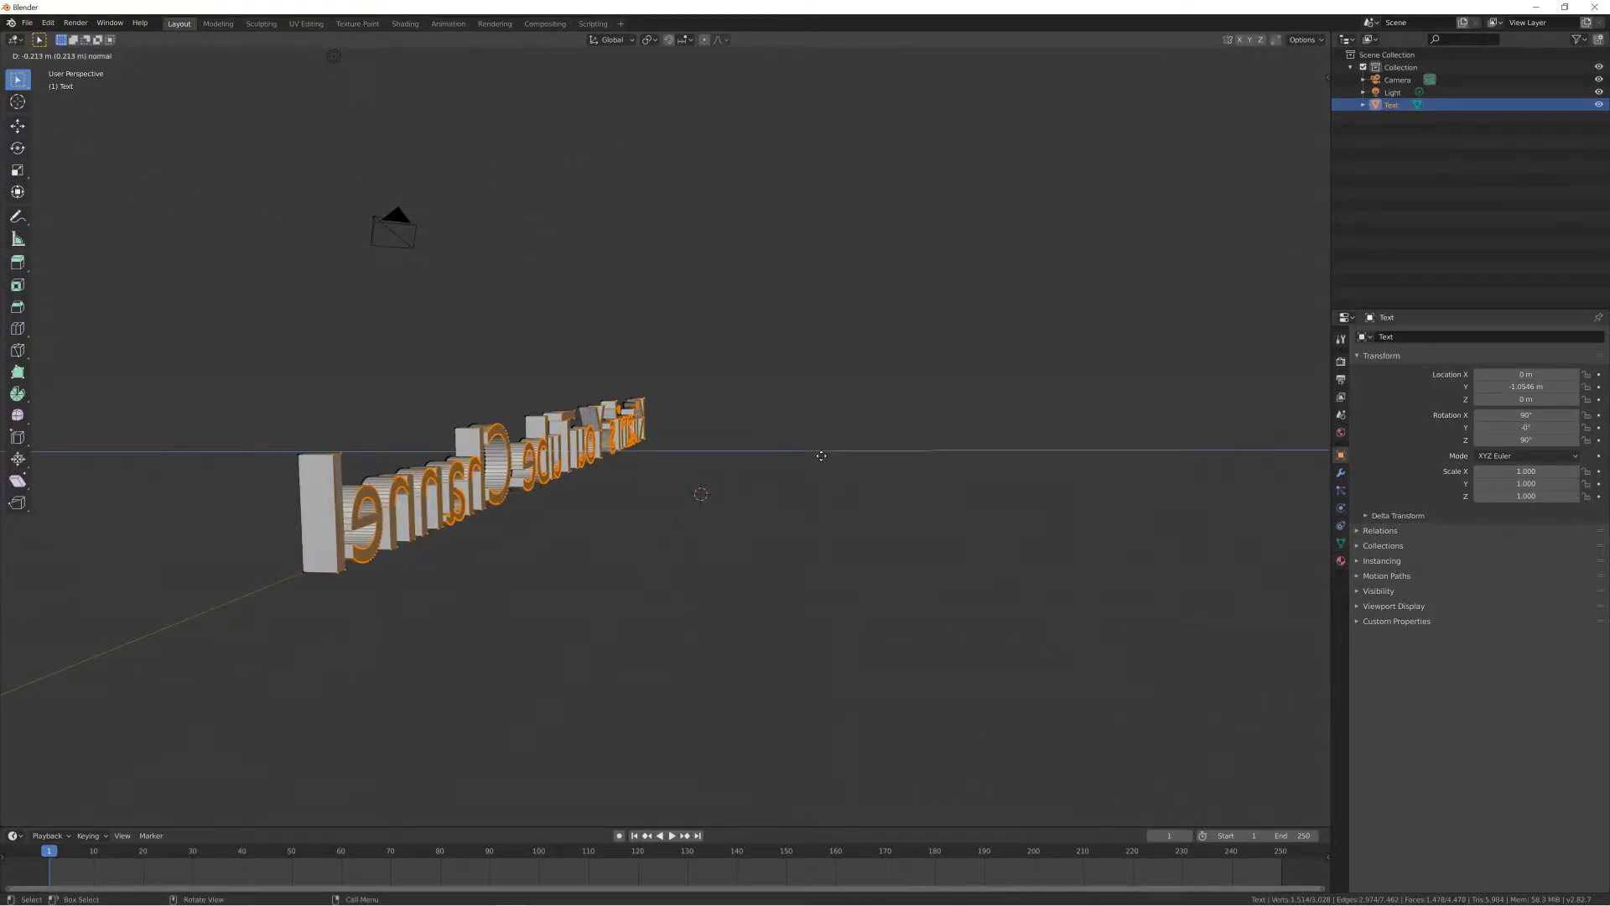
{"action": "left_click", "coordinate": [817, 454]}
{"action": "mouse_move", "coordinate": [817, 453]}
{"action": "middle_mouse_down"}
{"action": "mouse_move", "coordinate": [481, 514]}
{"action": "mouse_move", "coordinate": [532, 525]}
{"action": "mouse_move", "coordinate": [596, 506]}
{"action": "mouse_move", "coordinate": [834, 511]}
{"action": "mouse_move", "coordinate": [577, 486]}
{"action": "mouse_move", "coordinate": [684, 487]}
{"action": "mouse_move", "coordinate": [430, 412]}
{"action": "middle_mouse_up"}
{"action": "key", "text": "Tab"}
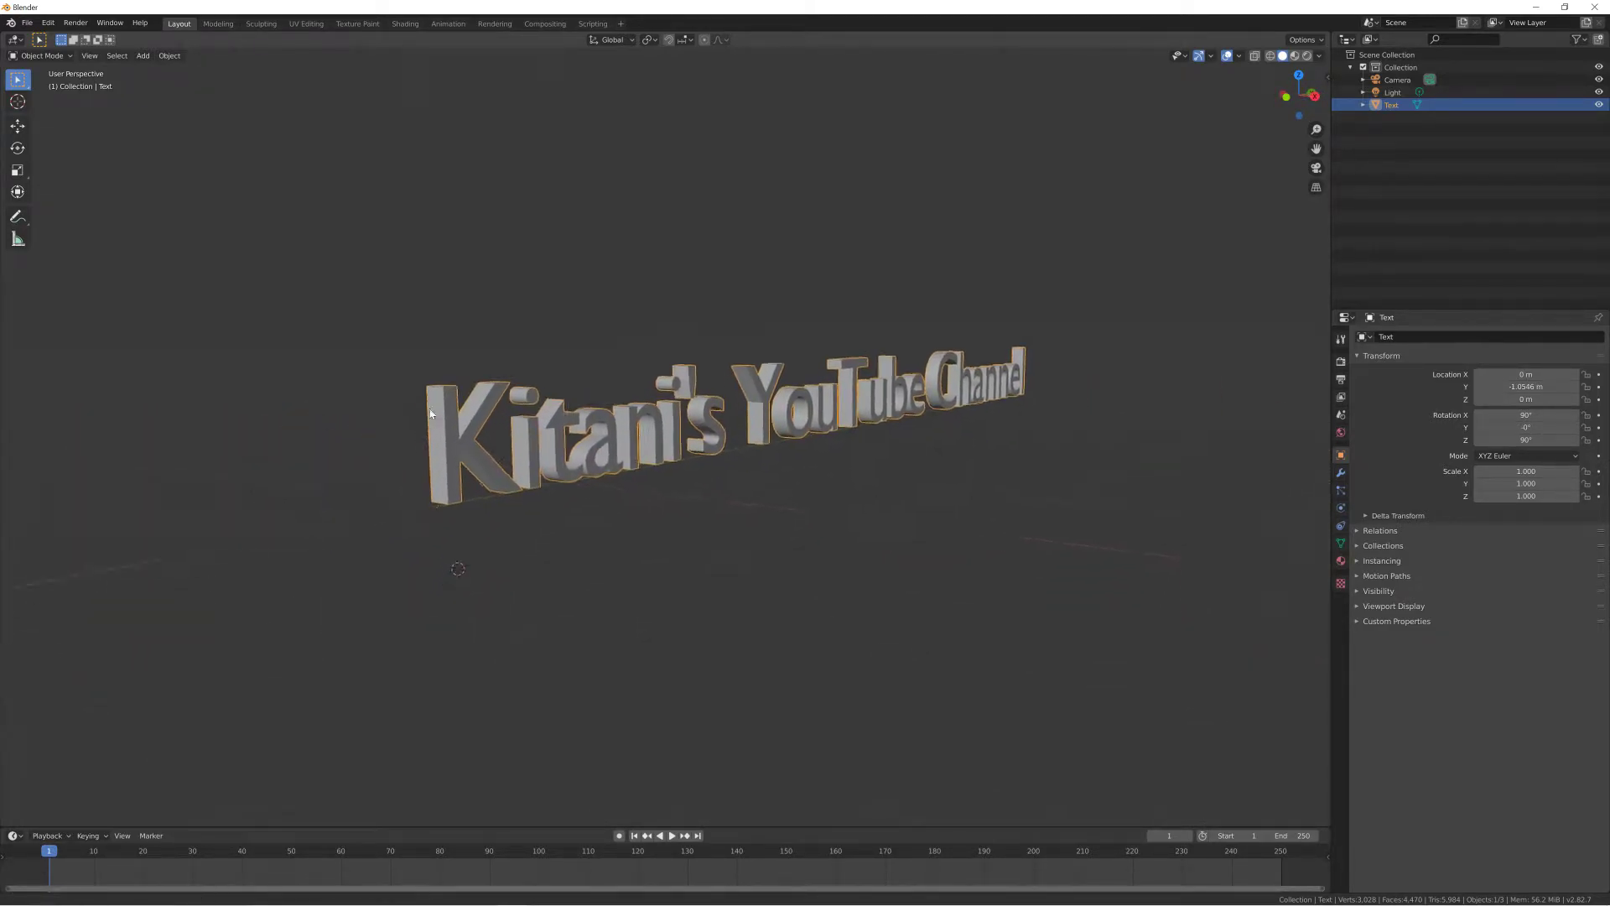
Step: Align the scene camera to the current view and look through it
{"action": "scroll", "coordinate": [436, 406], "scroll_direction": "up", "scroll_amount": 3}
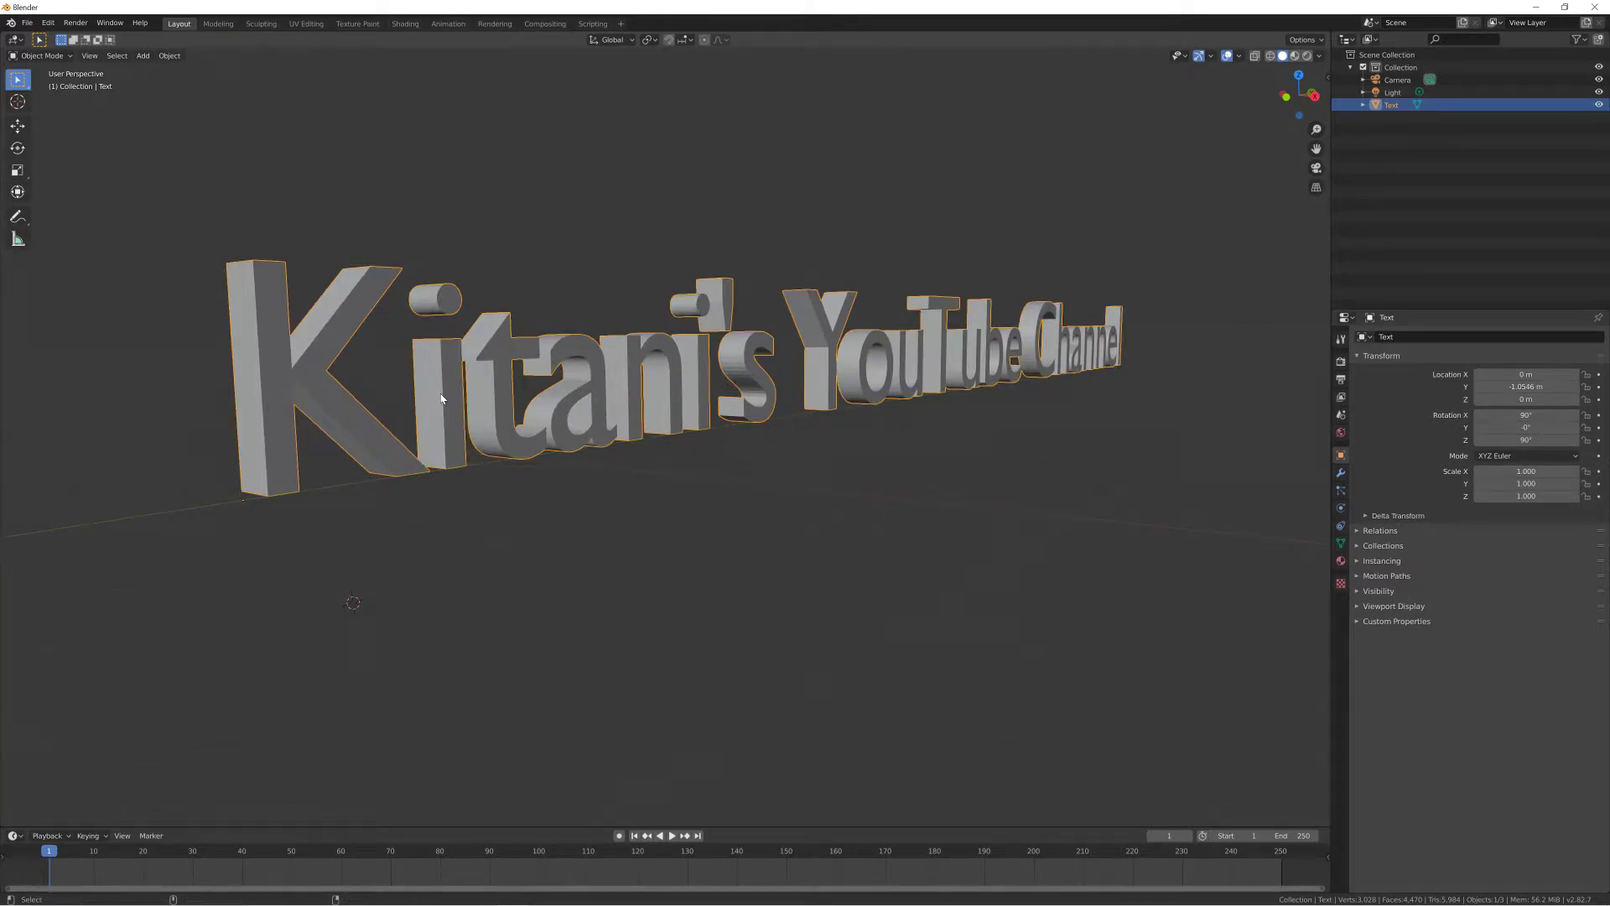
{"action": "key", "text": "ctrl+alt+KP_0"}
{"action": "scroll", "coordinate": [602, 206], "scroll_direction": "up", "scroll_amount": 2}
{"action": "scroll", "coordinate": [596, 218], "scroll_direction": "up", "scroll_amount": 1}
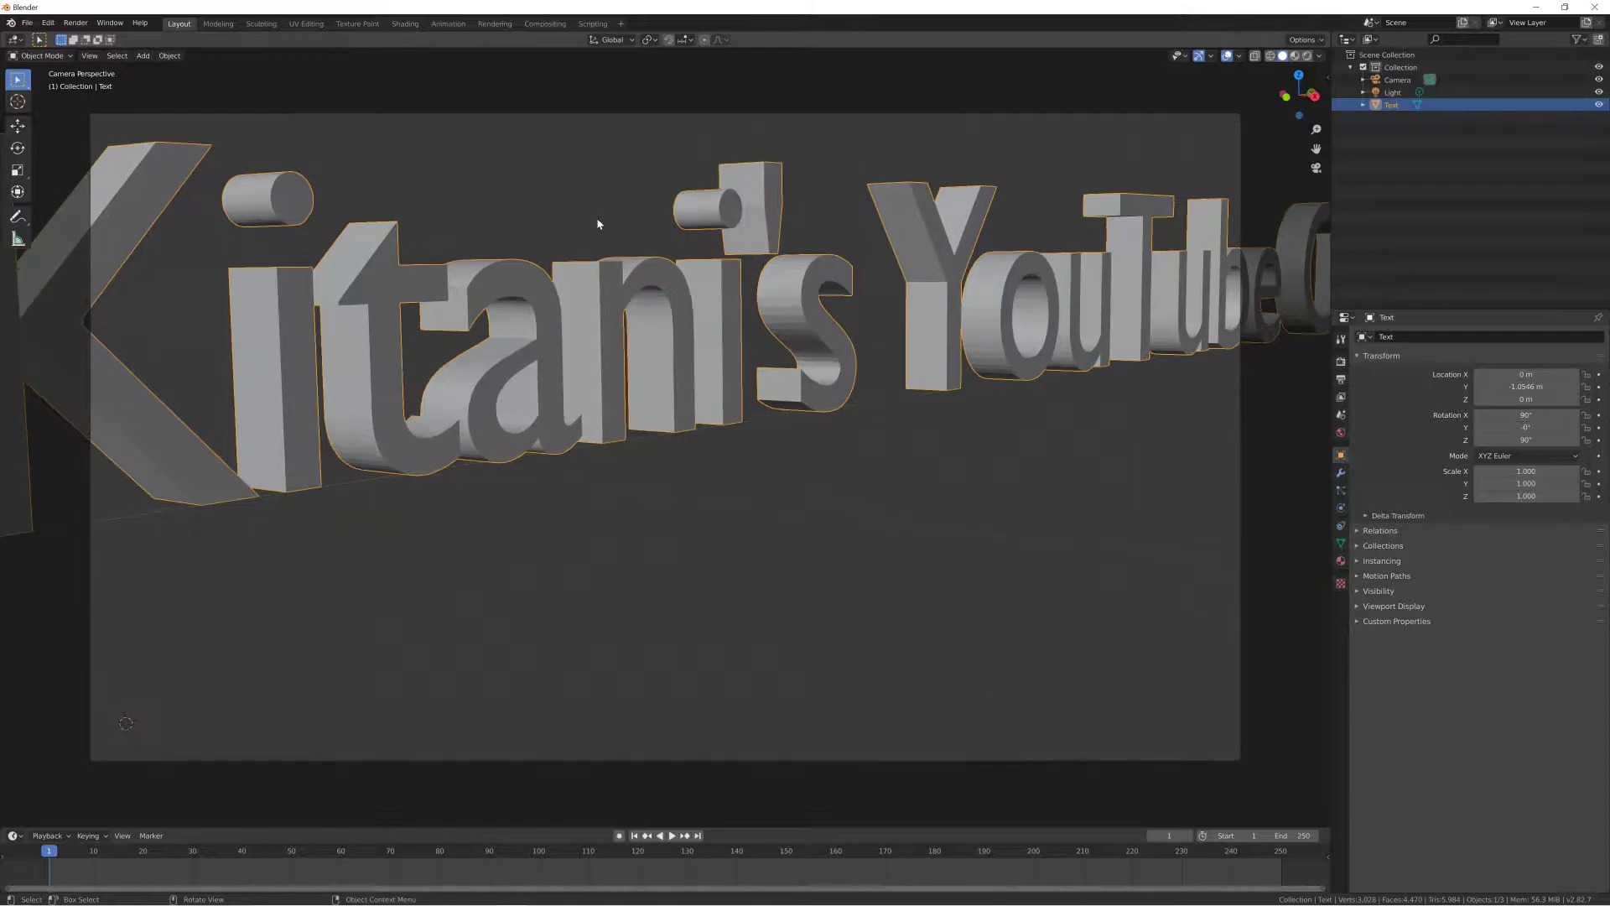
{"action": "left_click", "coordinate": [1316, 169]}
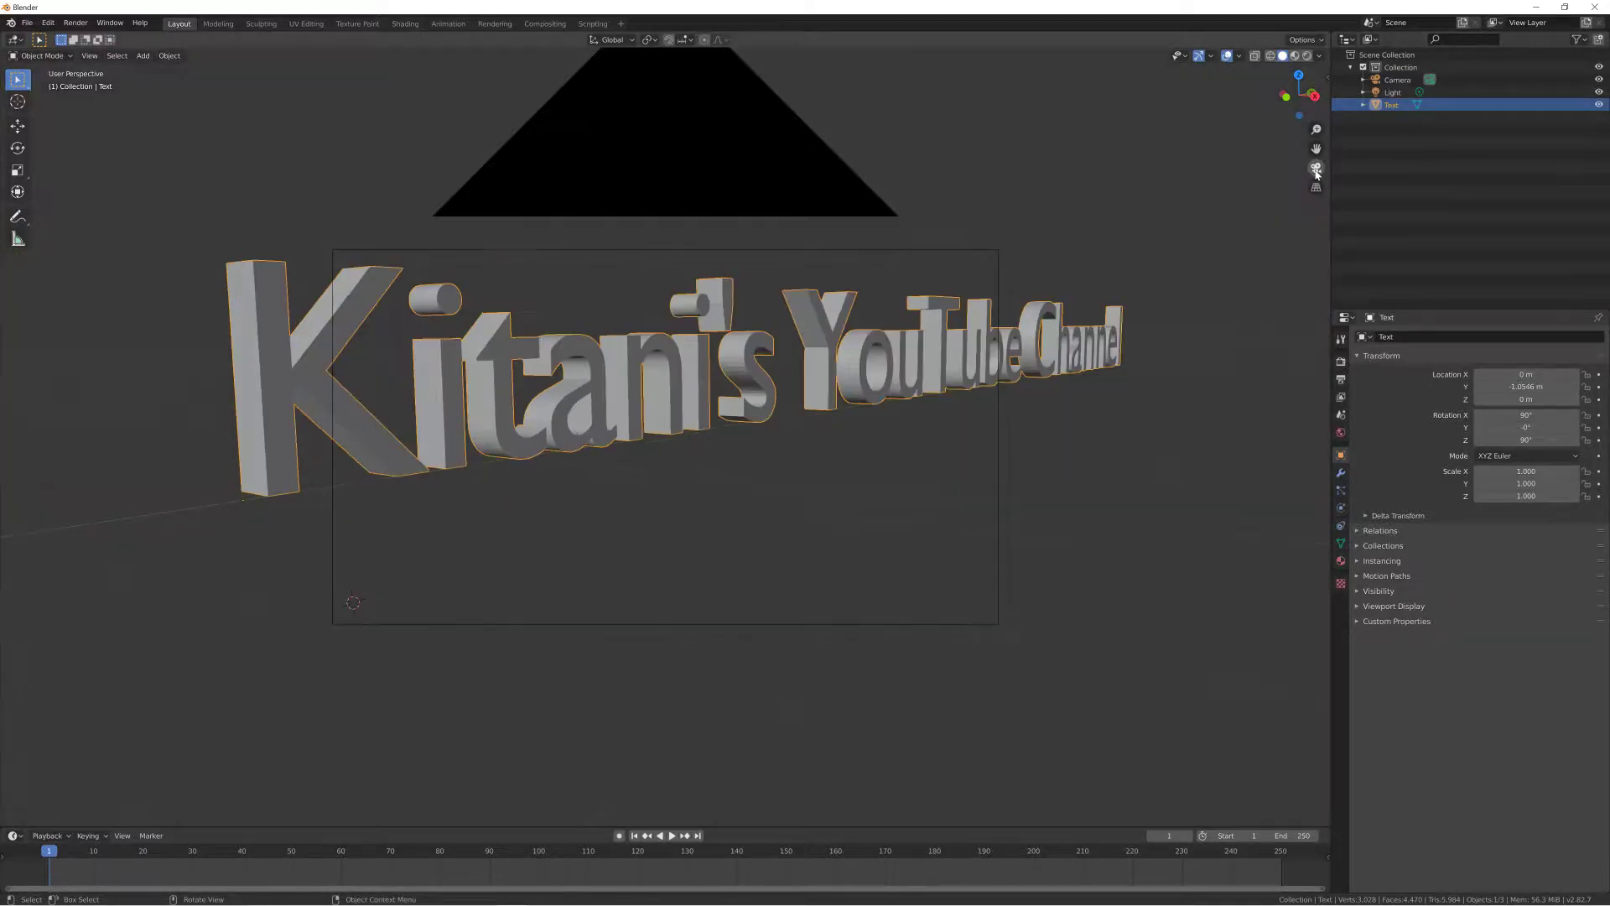
{"action": "left_click", "coordinate": [1317, 169]}
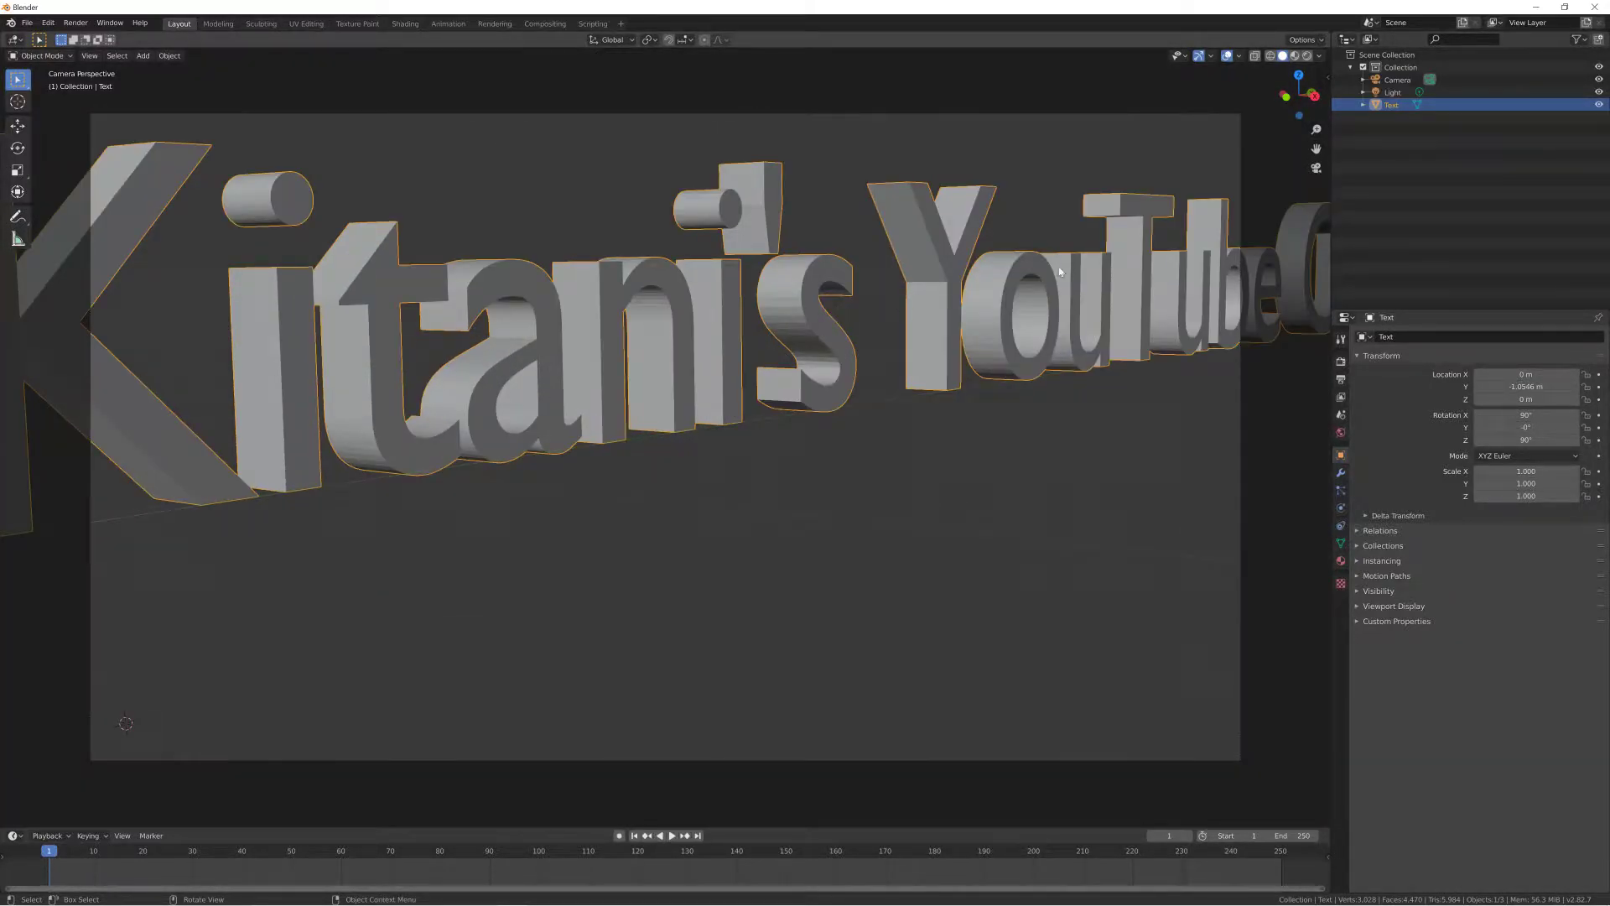
Step: Lock the camera to the view in the sidebar and steer it until the text is nearly edge-on
{"action": "key", "text": "n"}
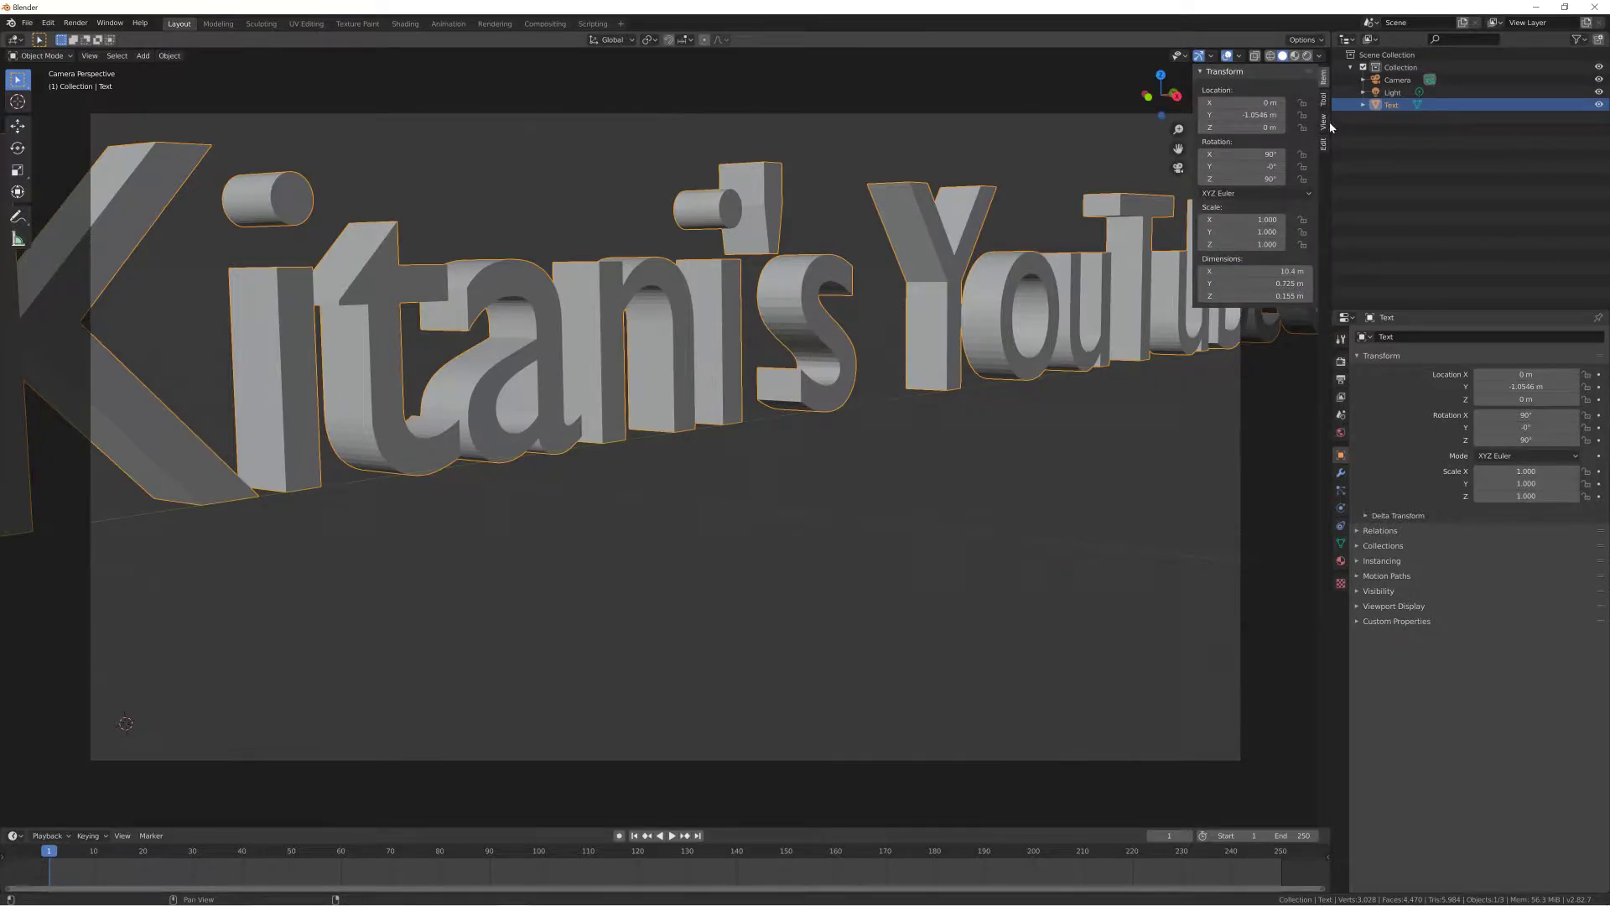
{"action": "left_click", "coordinate": [1325, 124]}
{"action": "scroll", "coordinate": [803, 437], "scroll_direction": "down", "scroll_amount": 3}
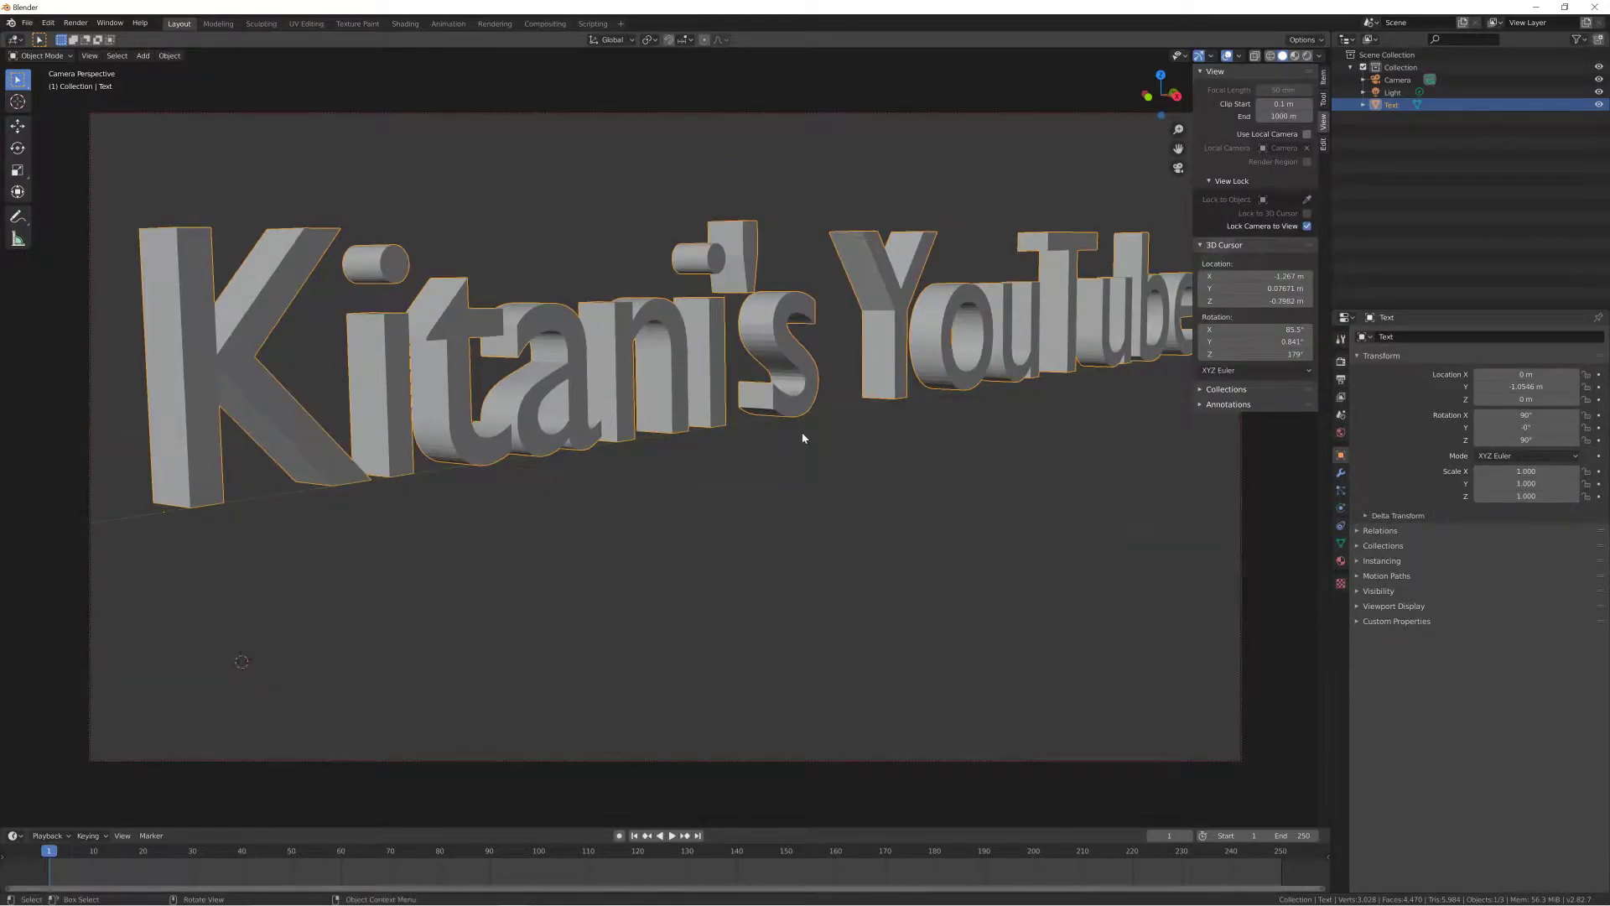
{"action": "mouse_move", "coordinate": [693, 442]}
{"action": "middle_mouse_down", "text": "shift"}
{"action": "mouse_move", "coordinate": [852, 478]}
{"action": "mouse_move", "coordinate": [784, 510]}
{"action": "mouse_move", "coordinate": [652, 511]}
{"action": "mouse_move", "coordinate": [666, 534]}
{"action": "mouse_move", "coordinate": [805, 544]}
{"action": "mouse_move", "coordinate": [796, 525]}
{"action": "middle_mouse_up", "text": "shift"}
{"action": "scroll", "coordinate": [811, 476], "scroll_direction": "up", "scroll_amount": 2}
{"action": "scroll", "coordinate": [785, 466], "scroll_direction": "up", "scroll_amount": 1}
{"action": "scroll", "coordinate": [778, 468], "scroll_direction": "up", "scroll_amount": 2}
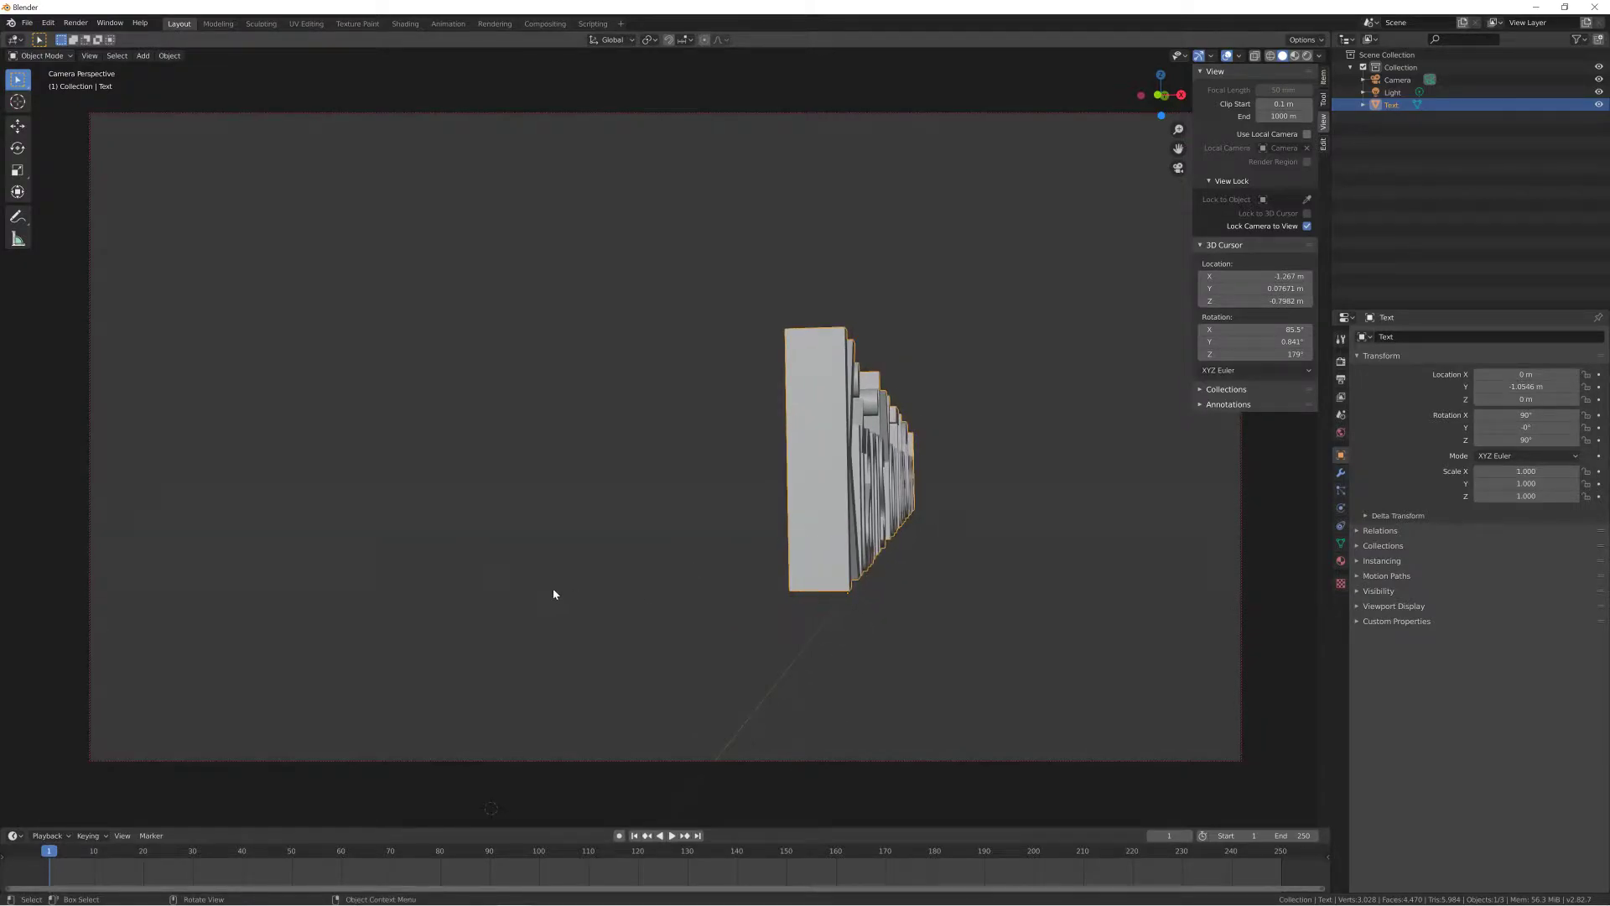
Step: Undo the accidental location keyframe on the text and select the camera instead
{"action": "key", "text": "i"}
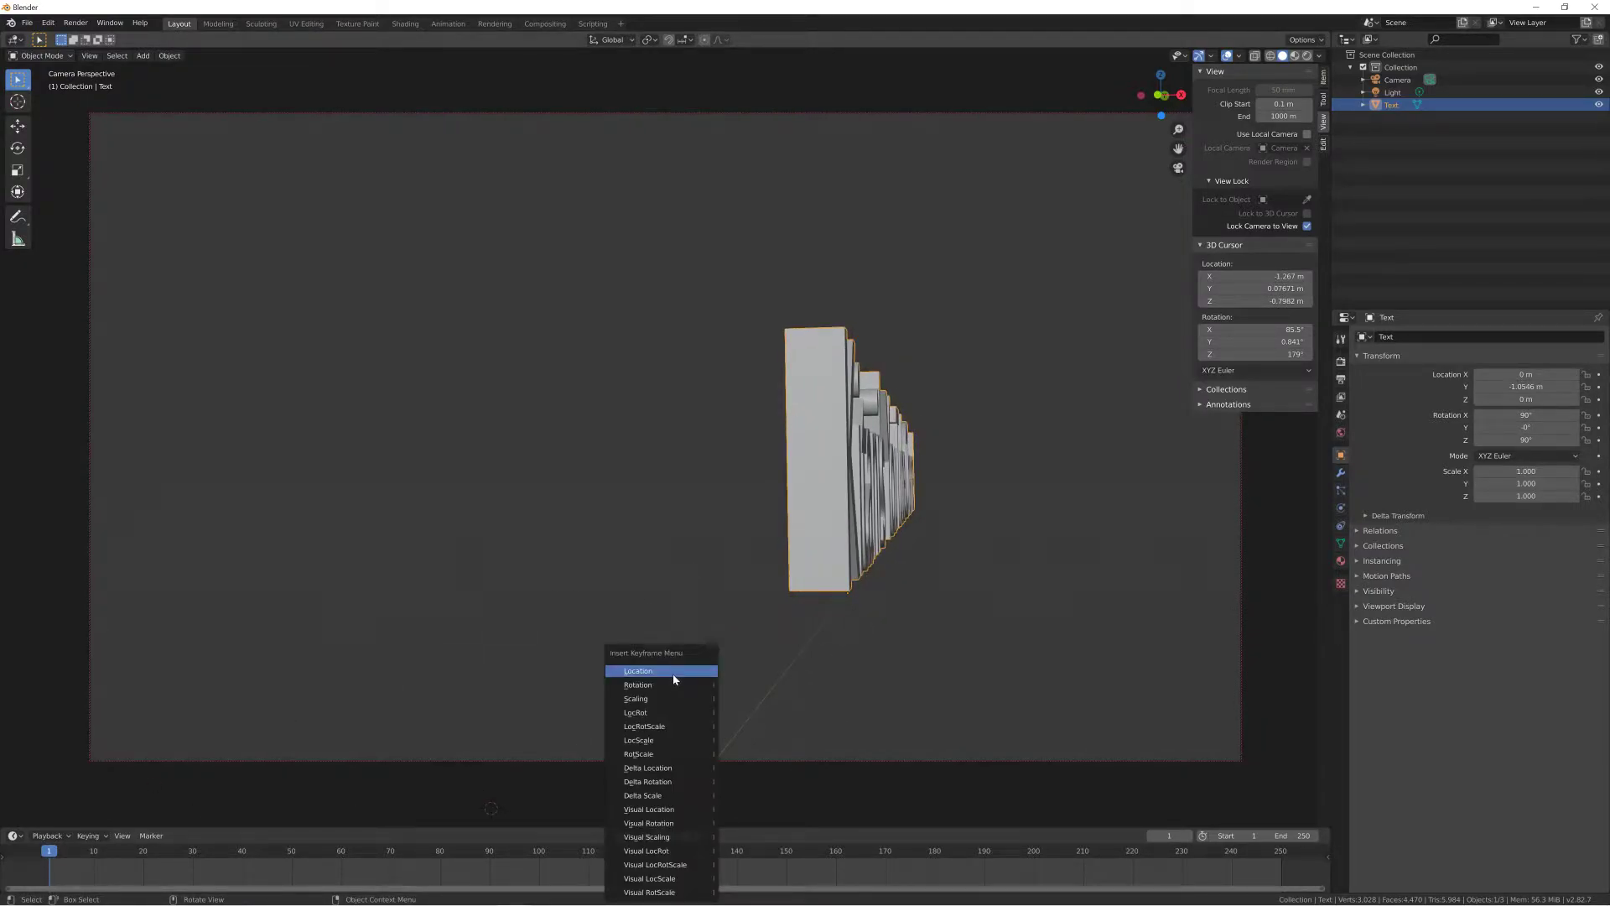
{"action": "left_click", "coordinate": [660, 726]}
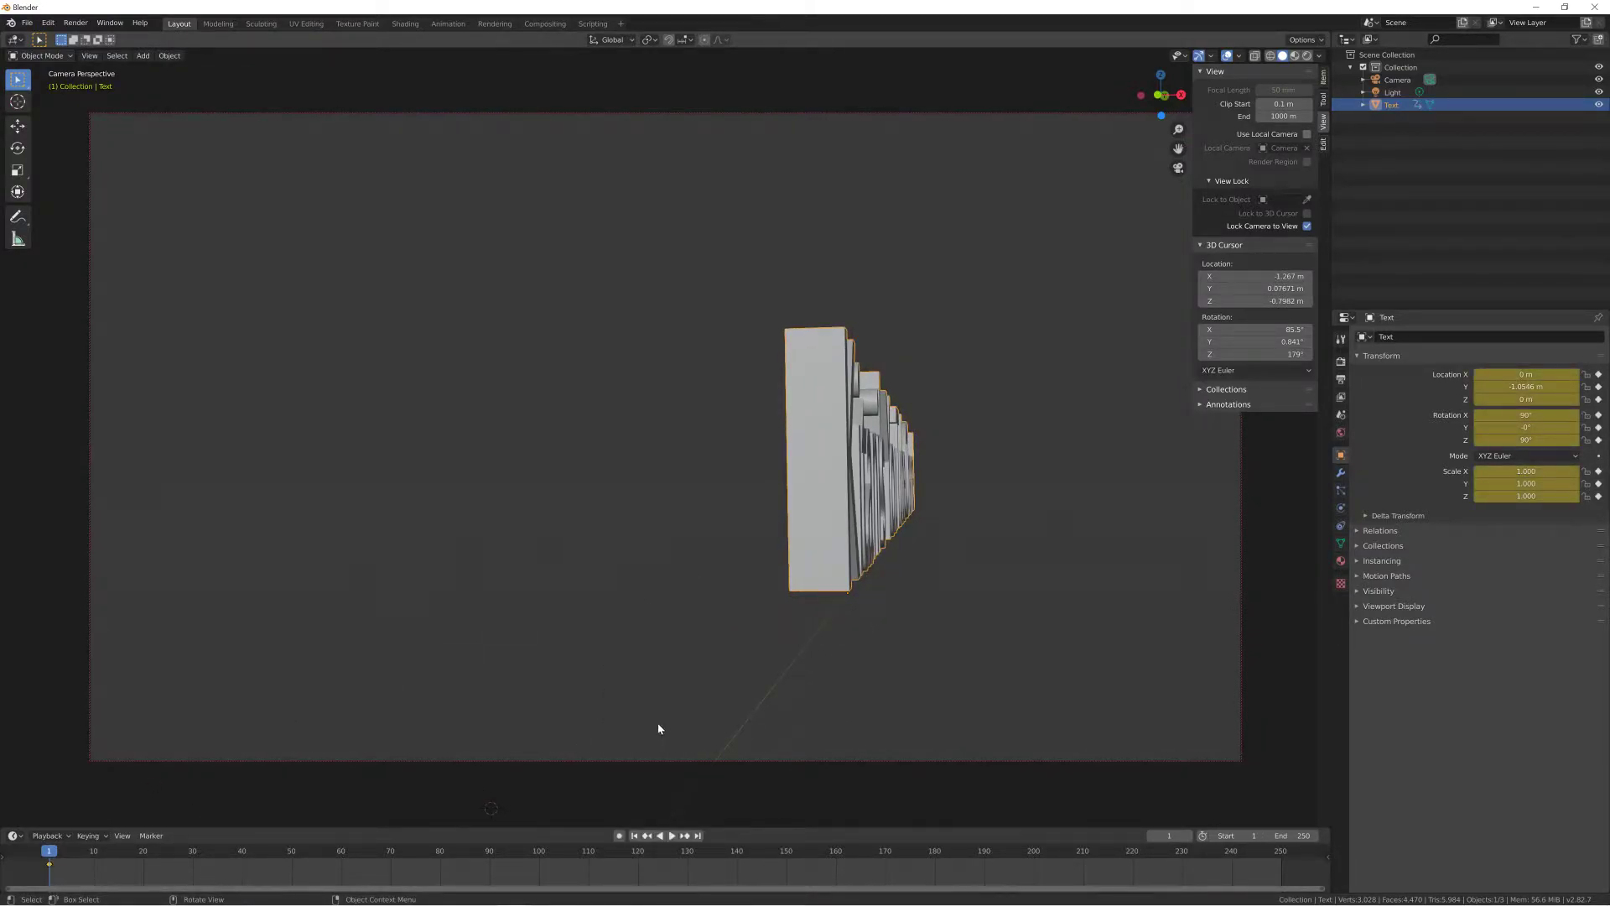
{"action": "key", "text": "ctrl+z"}
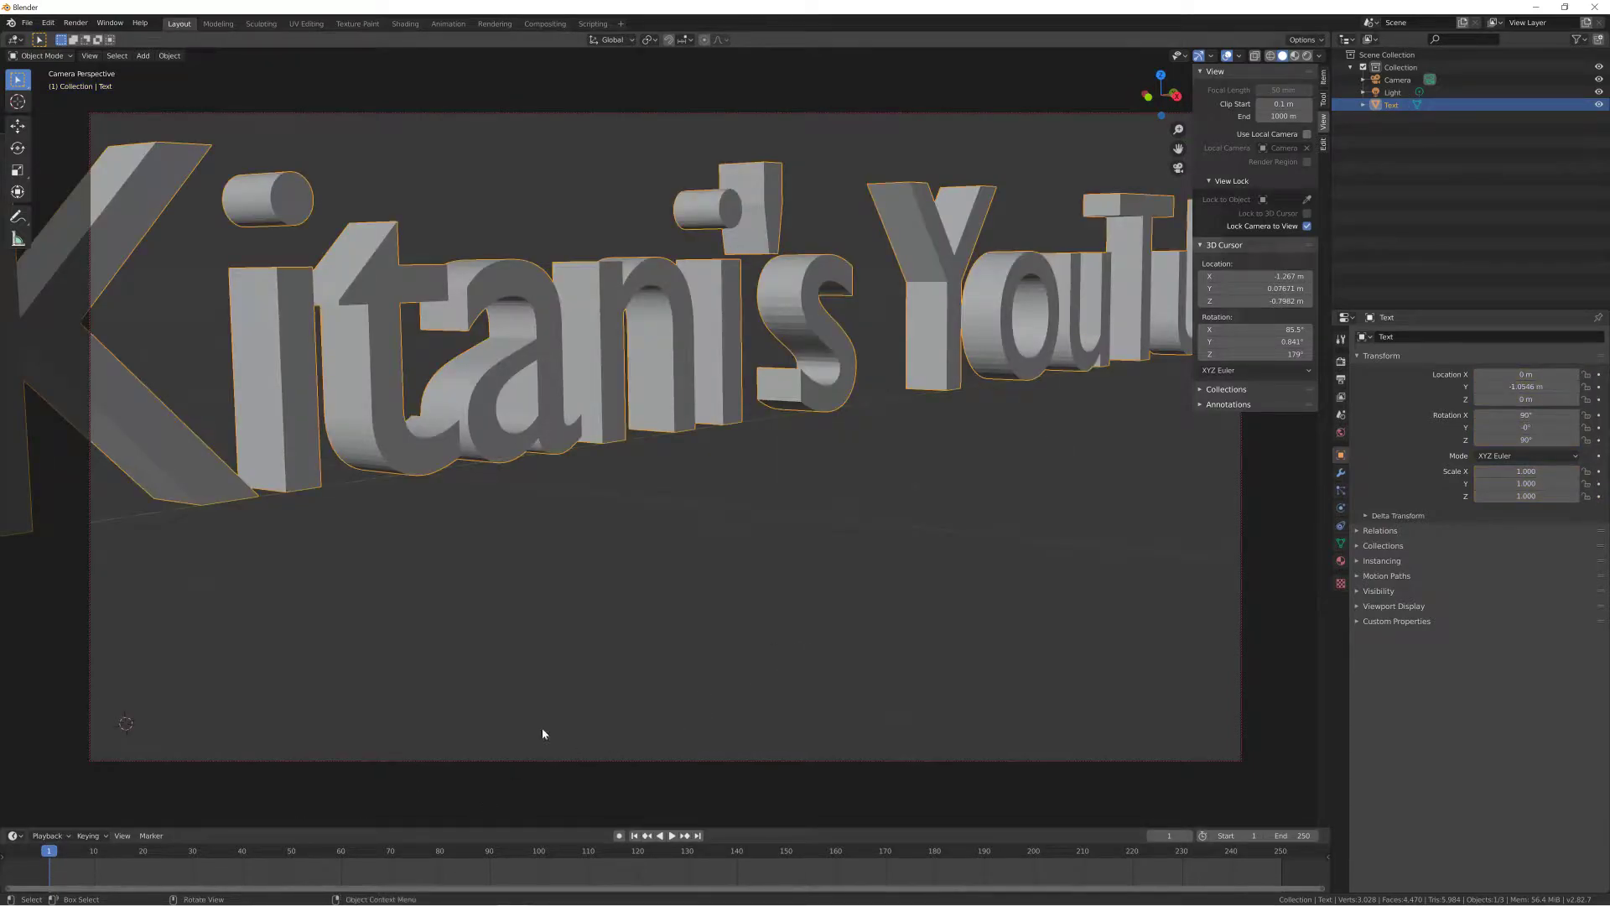
{"action": "key", "text": "ctrl+z"}
{"action": "key", "text": "ctrl+z"}
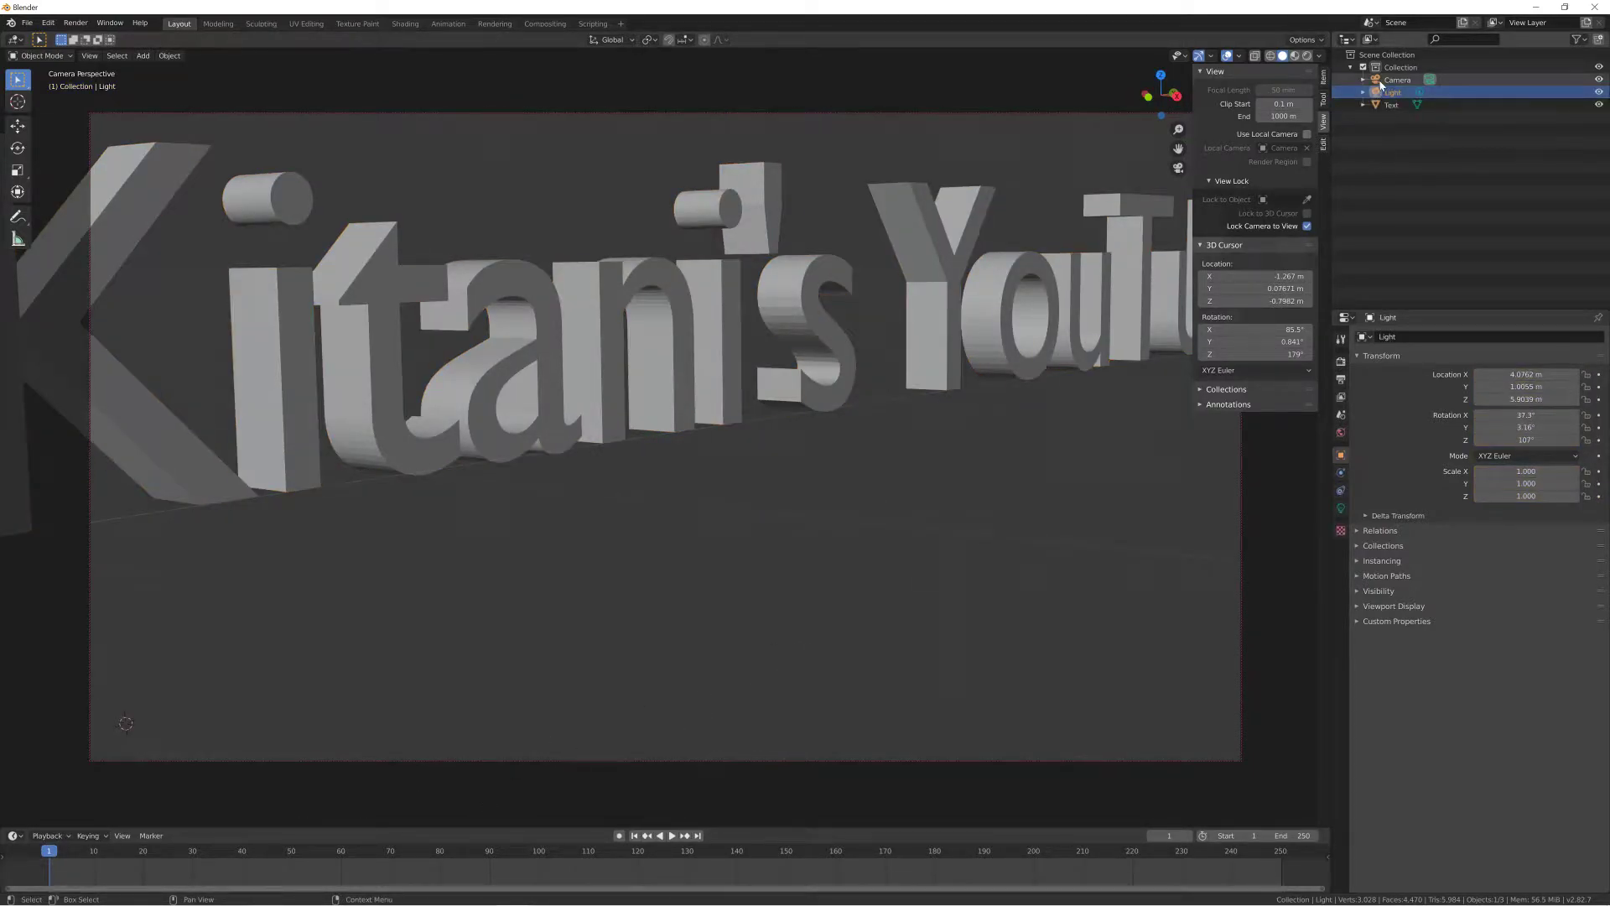
Step: Keyframe the camera's location, rotation and scale at frame 1 edge-on, then preview playback
{"action": "mouse_move", "coordinate": [548, 382]}
{"action": "middle_mouse_down"}
{"action": "mouse_move", "coordinate": [647, 431]}
{"action": "mouse_move", "coordinate": [624, 480]}
{"action": "middle_mouse_up"}
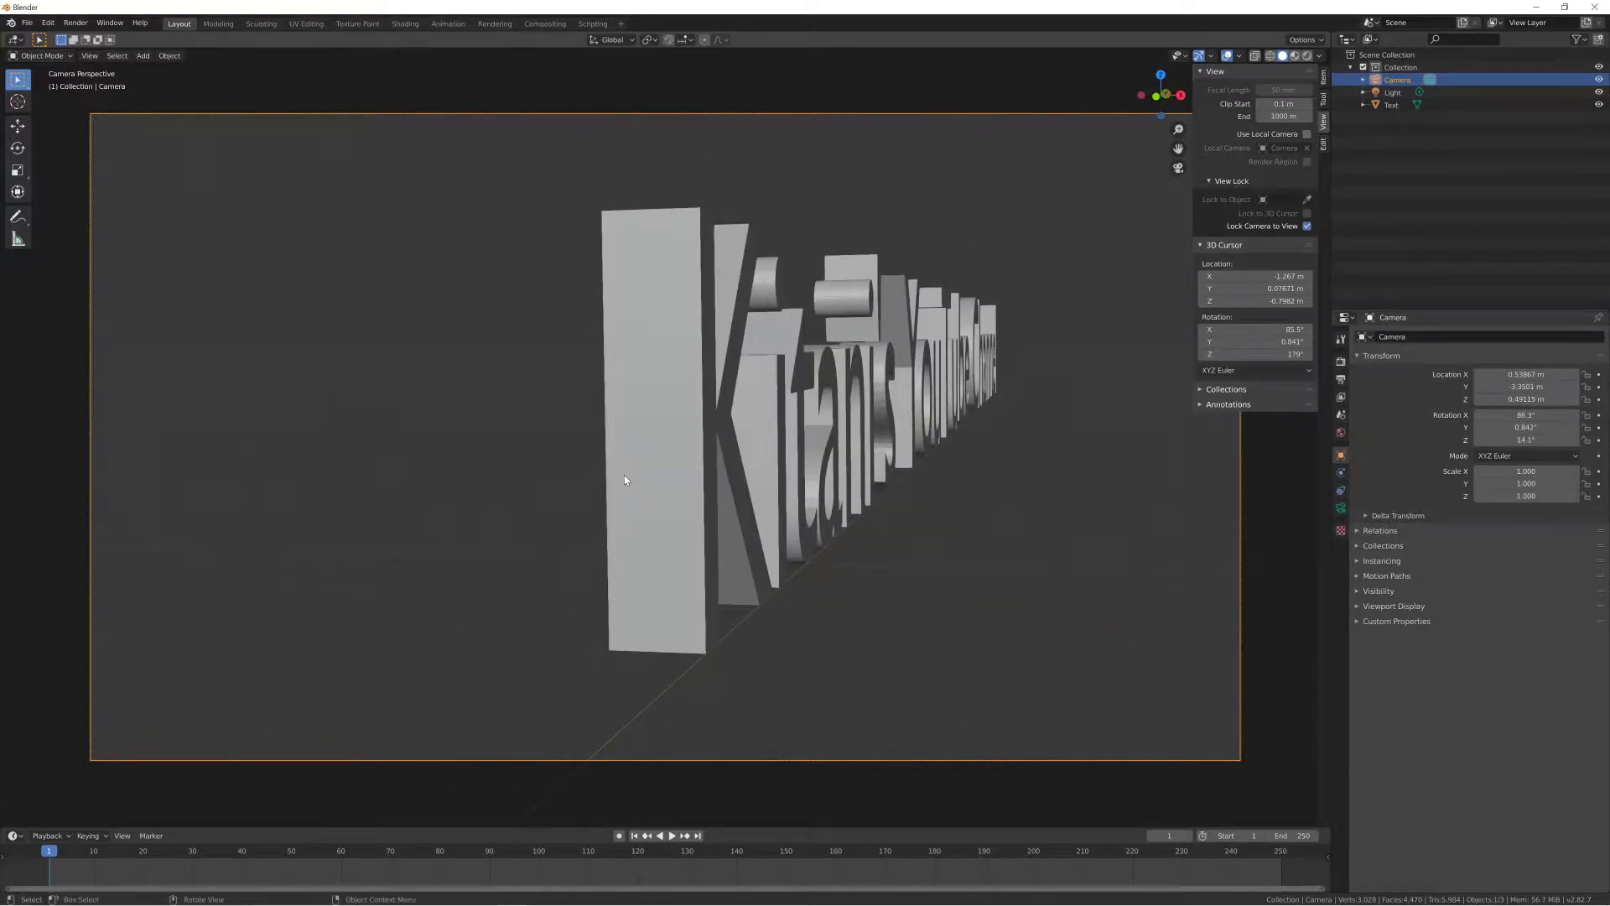
{"action": "key", "text": "i"}
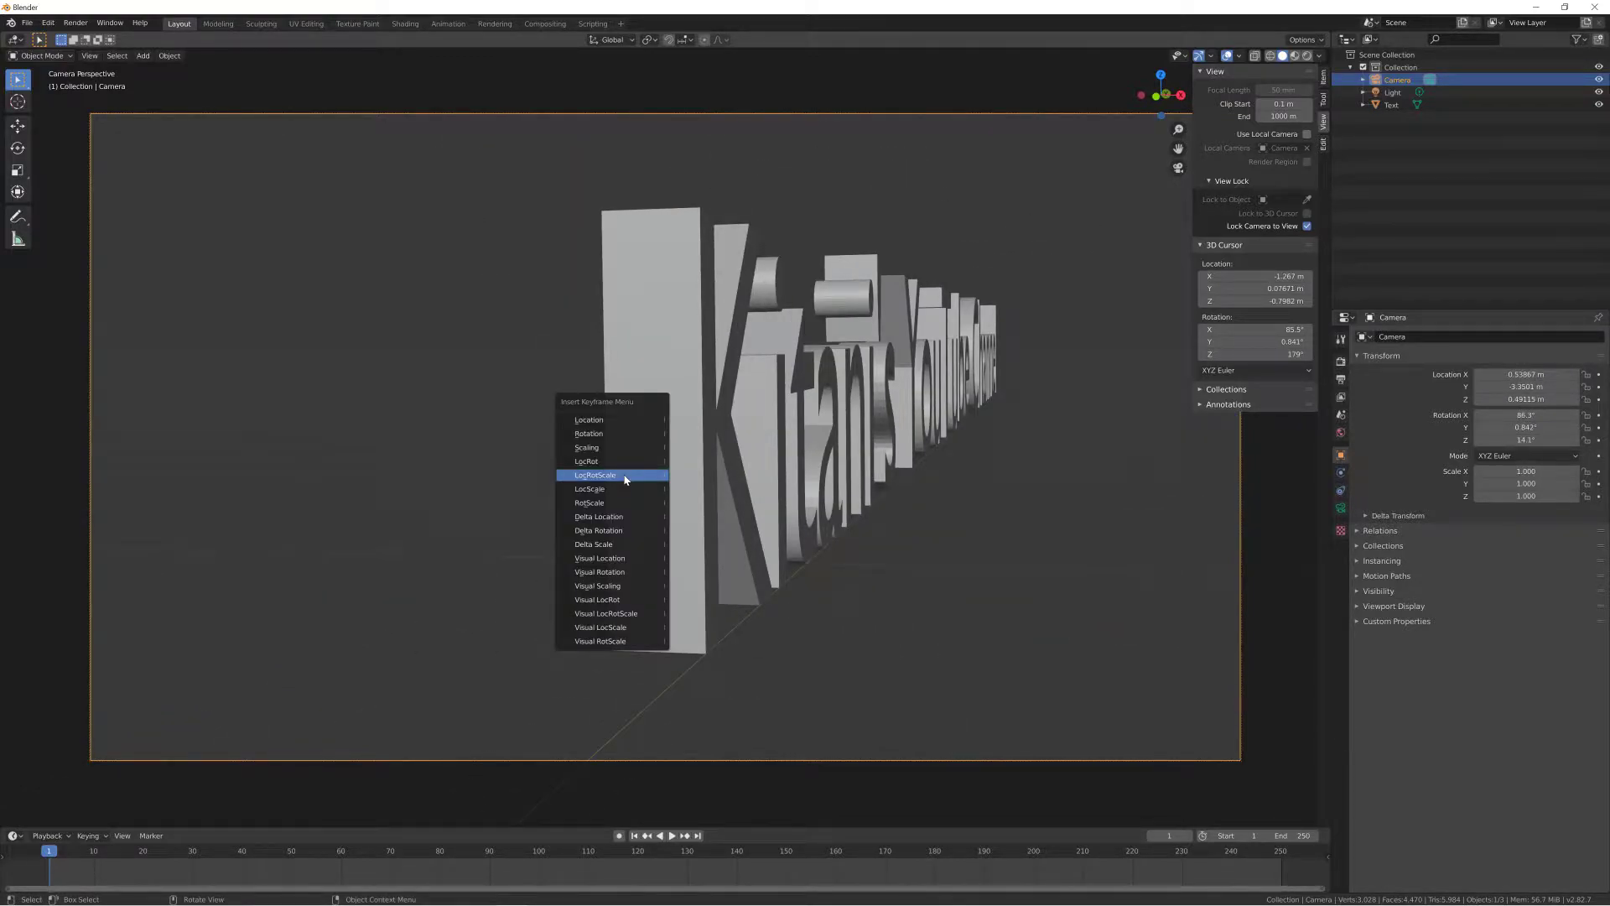
{"action": "left_click", "coordinate": [625, 479]}
{"action": "middle_click_drag", "start_coordinate": [752, 506], "coordinate": [715, 506]}
{"action": "key", "text": "i"}
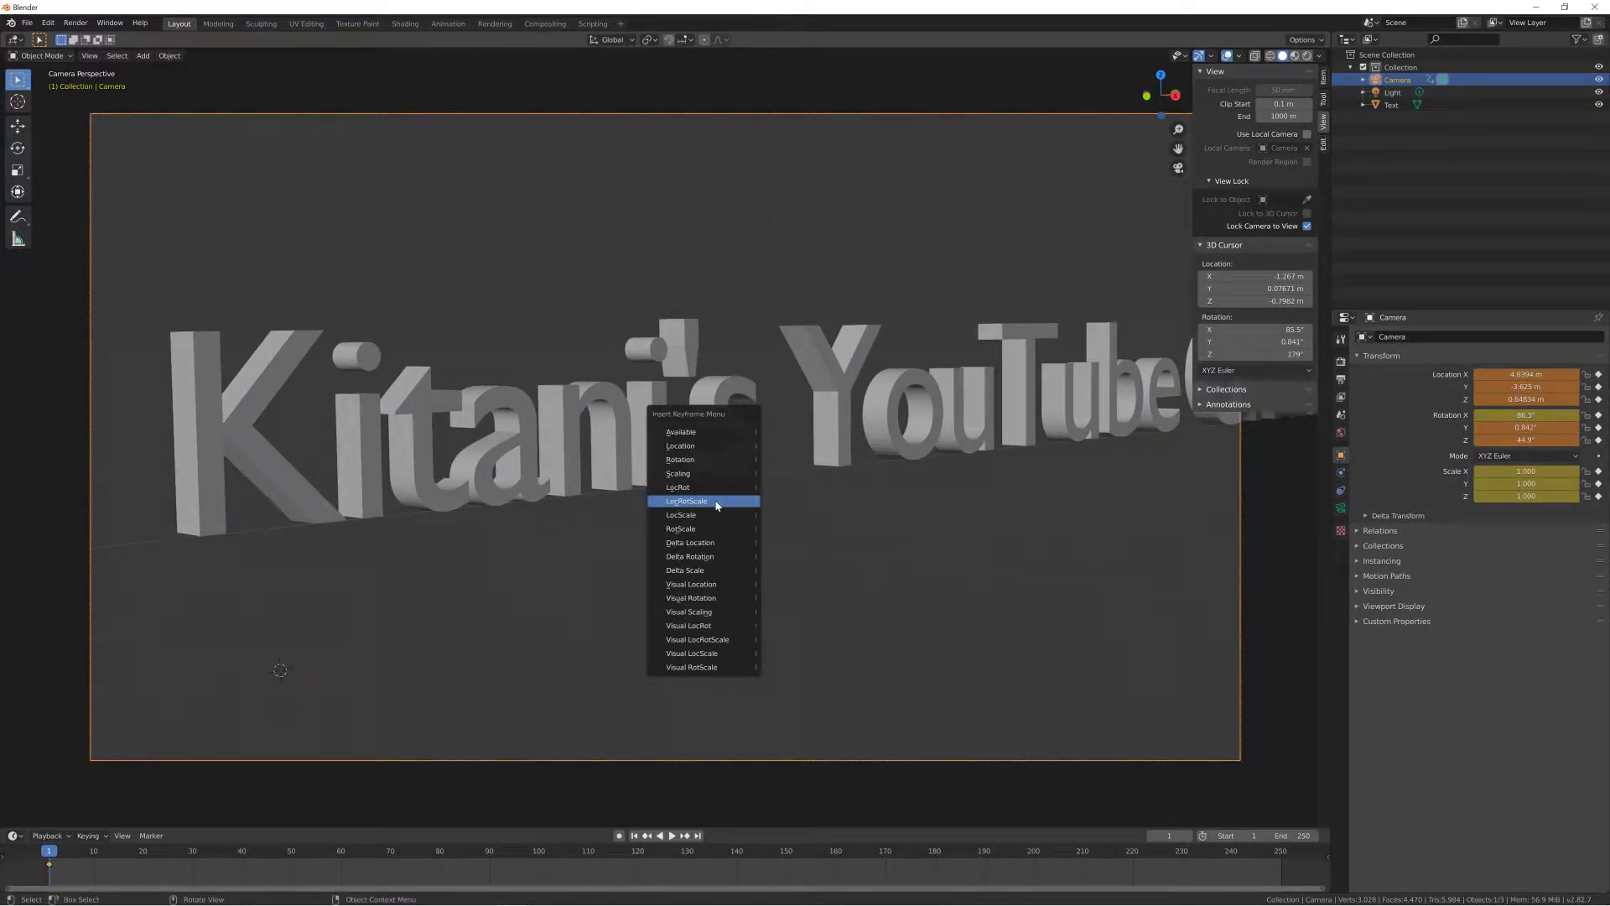
{"action": "left_click", "coordinate": [717, 503]}
{"action": "key", "text": "space"}
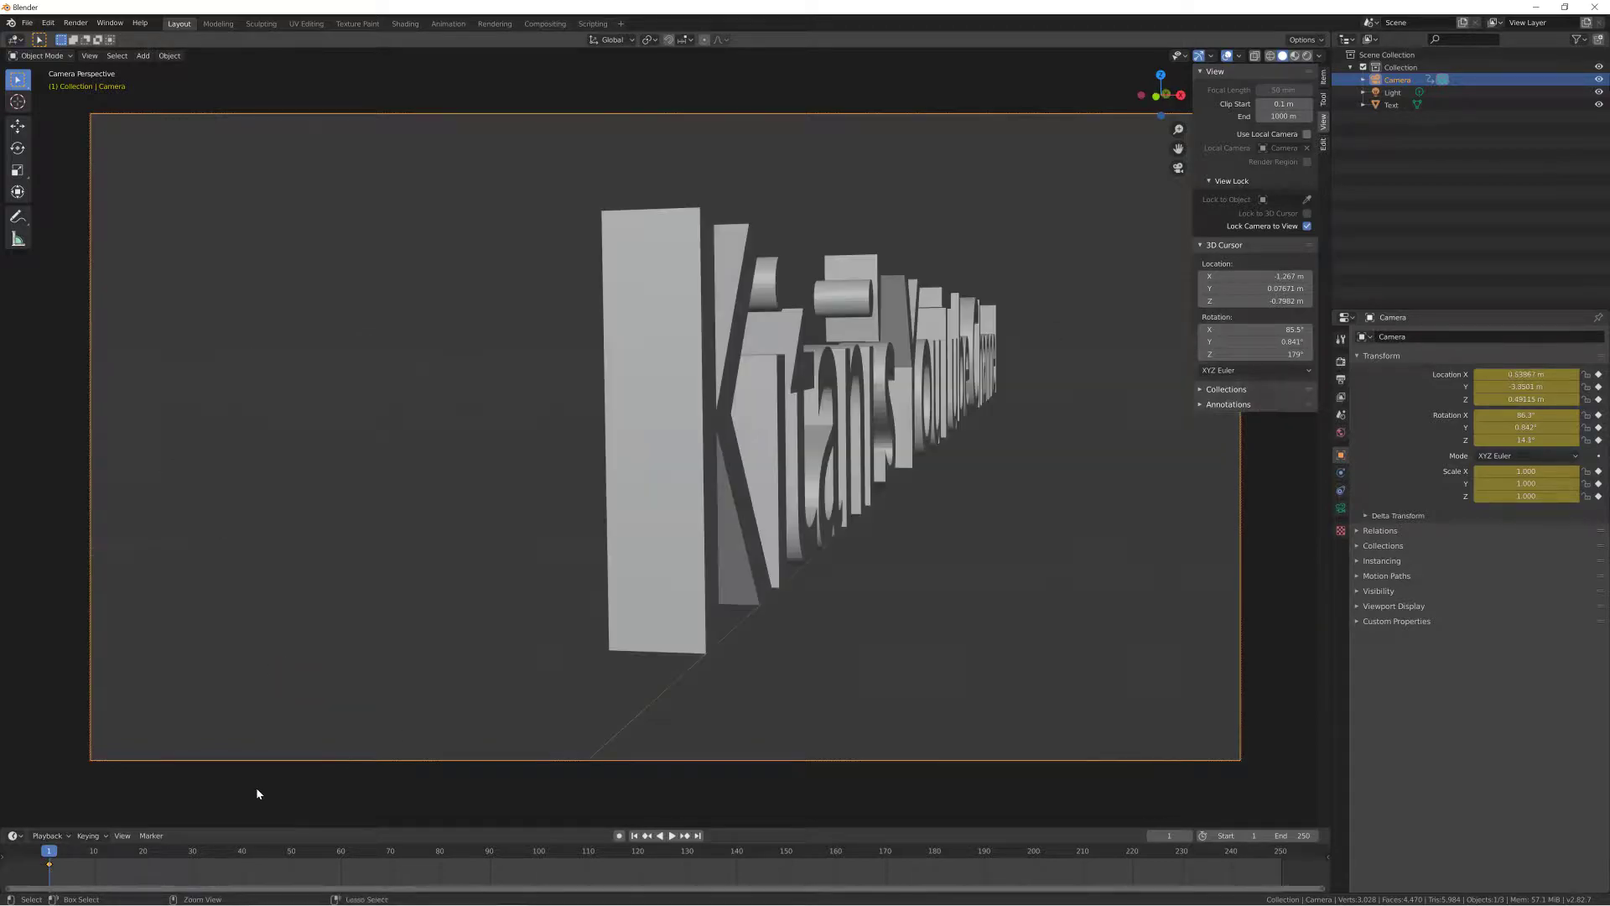
{"action": "left_click", "coordinate": [58, 855]}
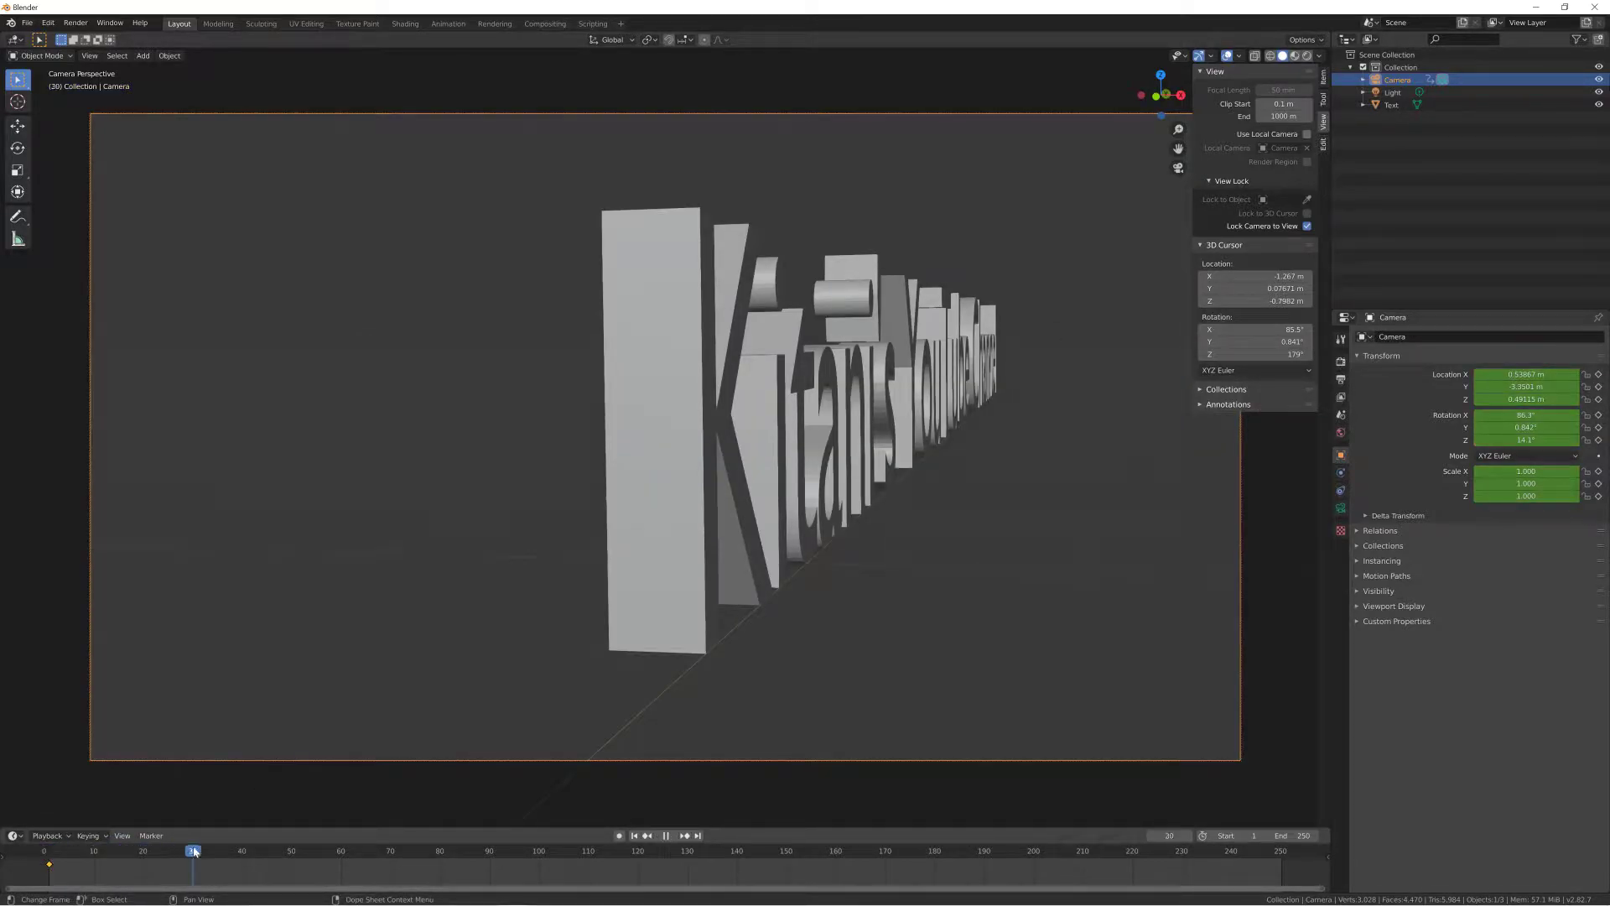
Step: Stop playback at frame 50 and set the output frame rate to 60 fps
{"action": "key", "text": "space"}
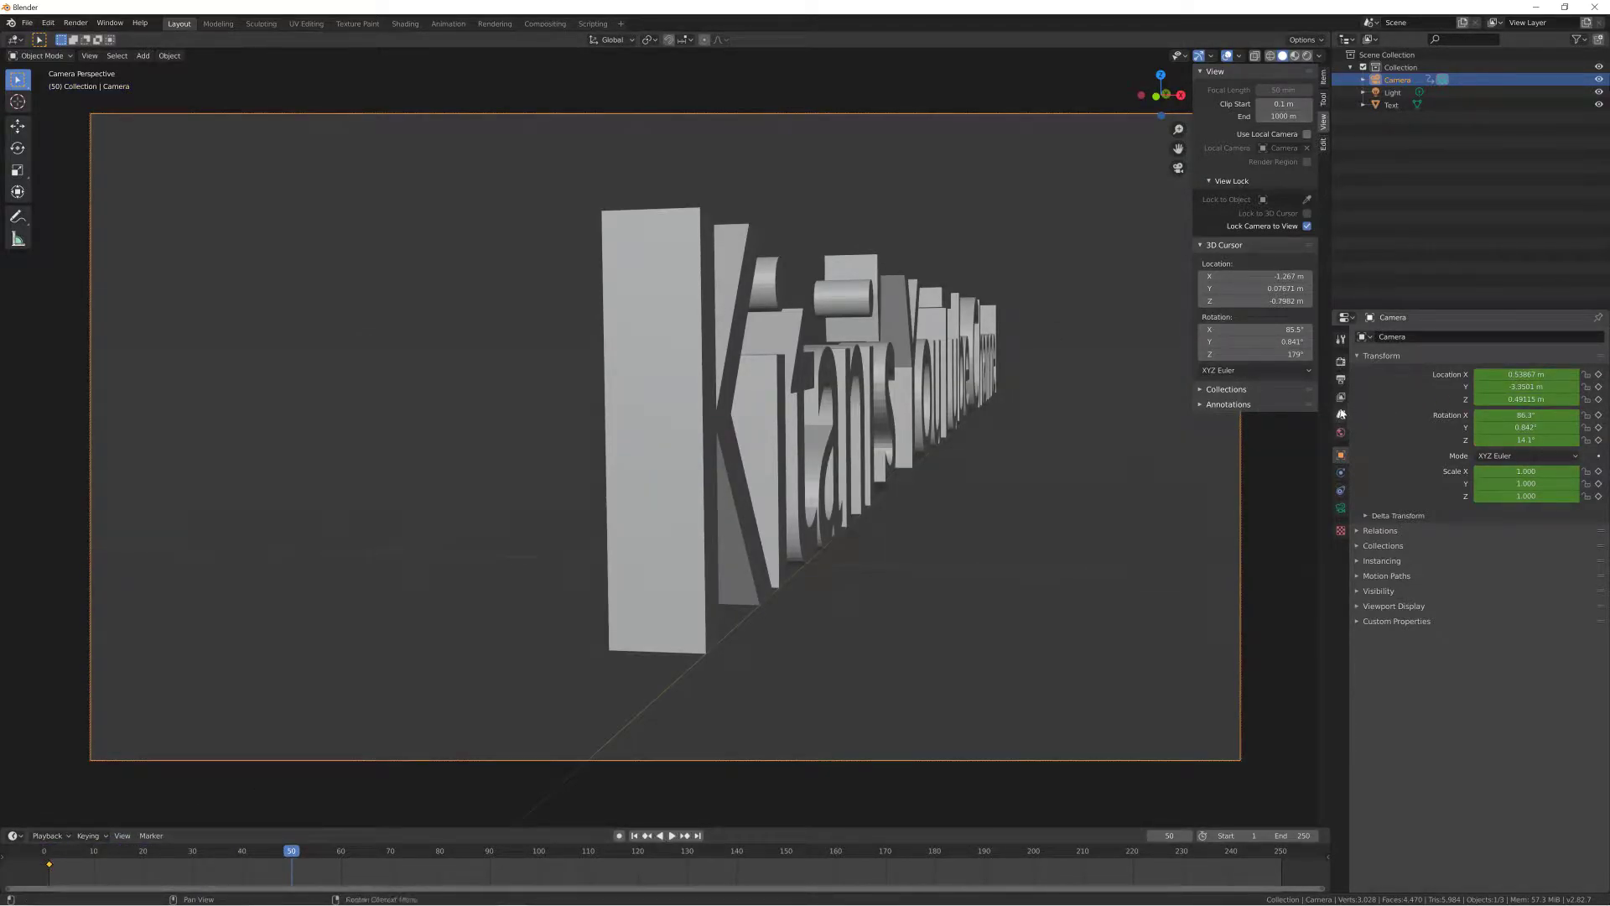
{"action": "left_click", "coordinate": [1341, 338]}
{"action": "left_click", "coordinate": [1341, 362]}
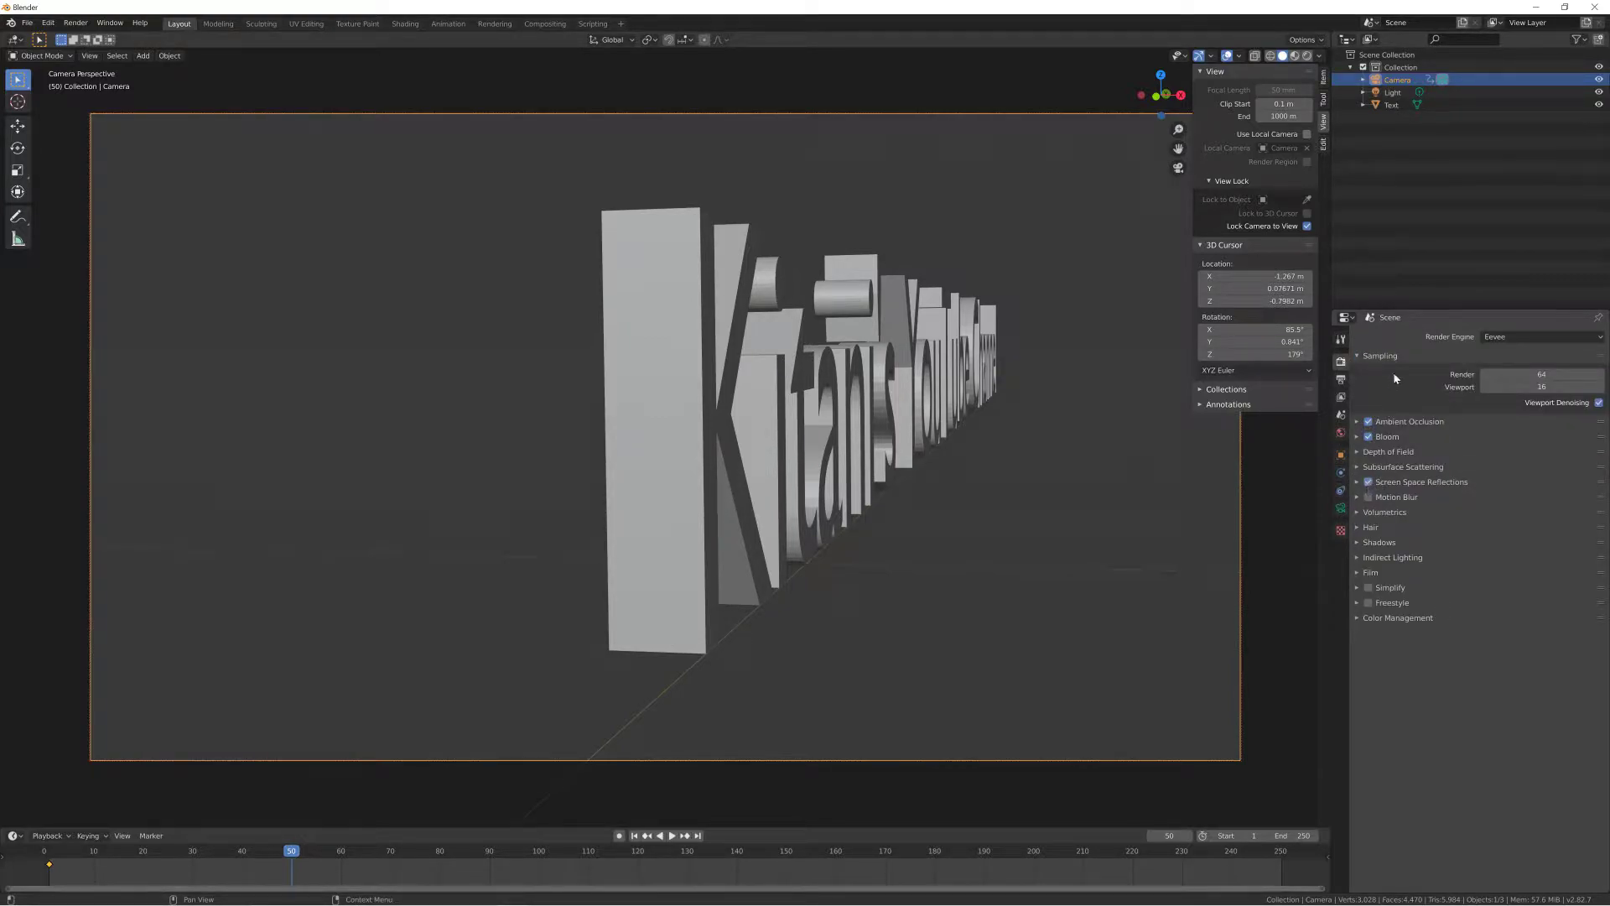
{"action": "left_click", "coordinate": [1341, 380]}
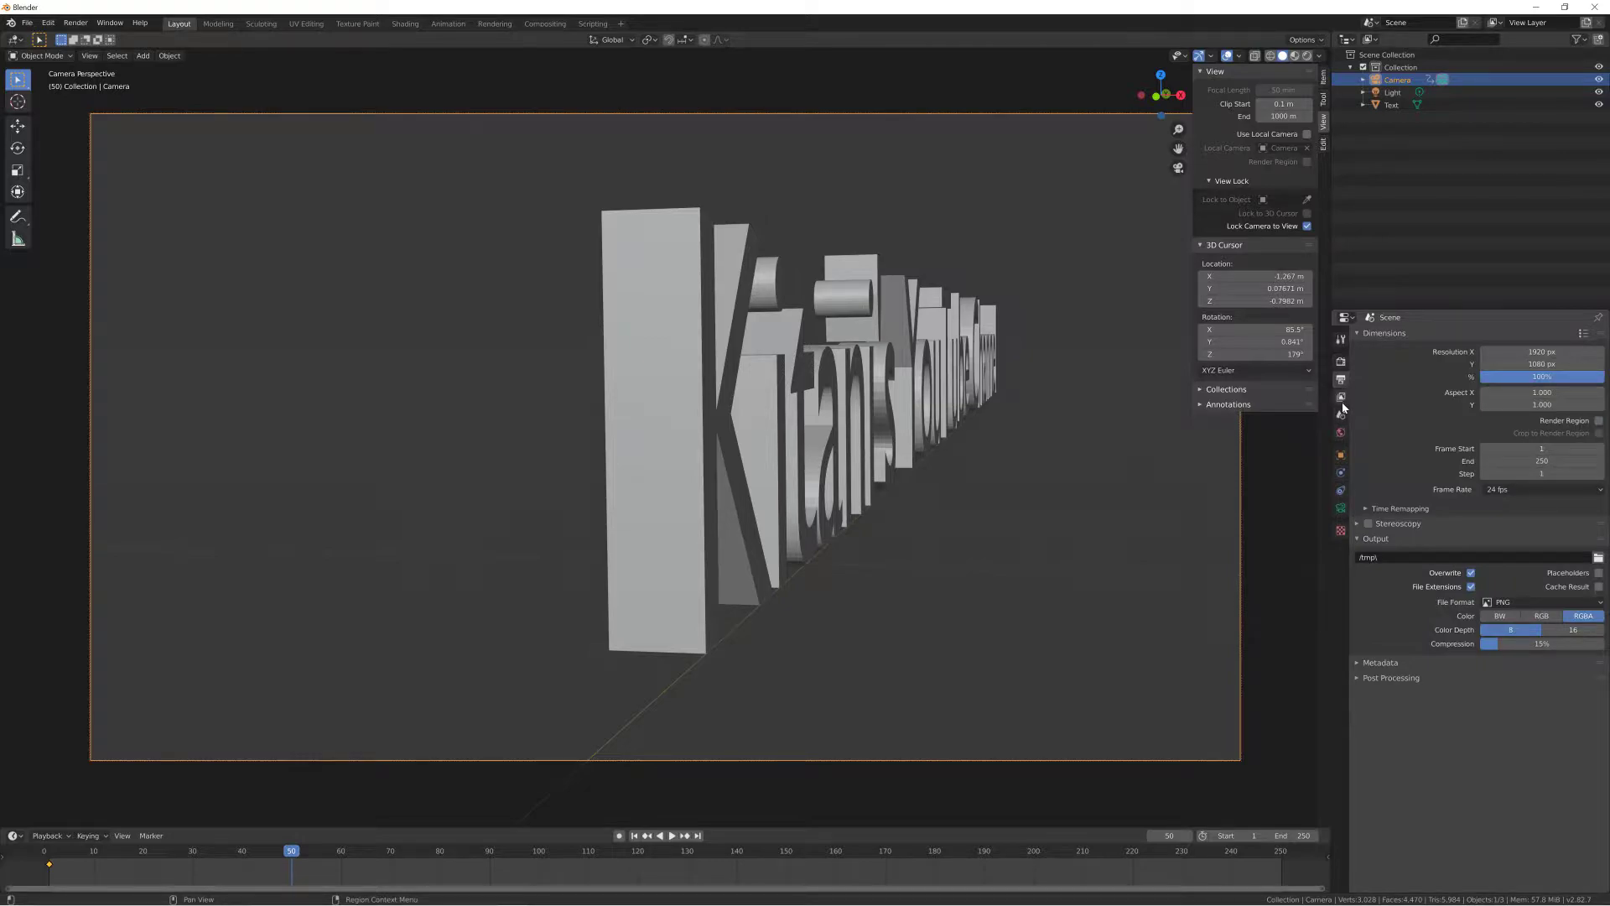
{"action": "left_click", "coordinate": [1501, 490]}
{"action": "left_click", "coordinate": [1509, 588]}
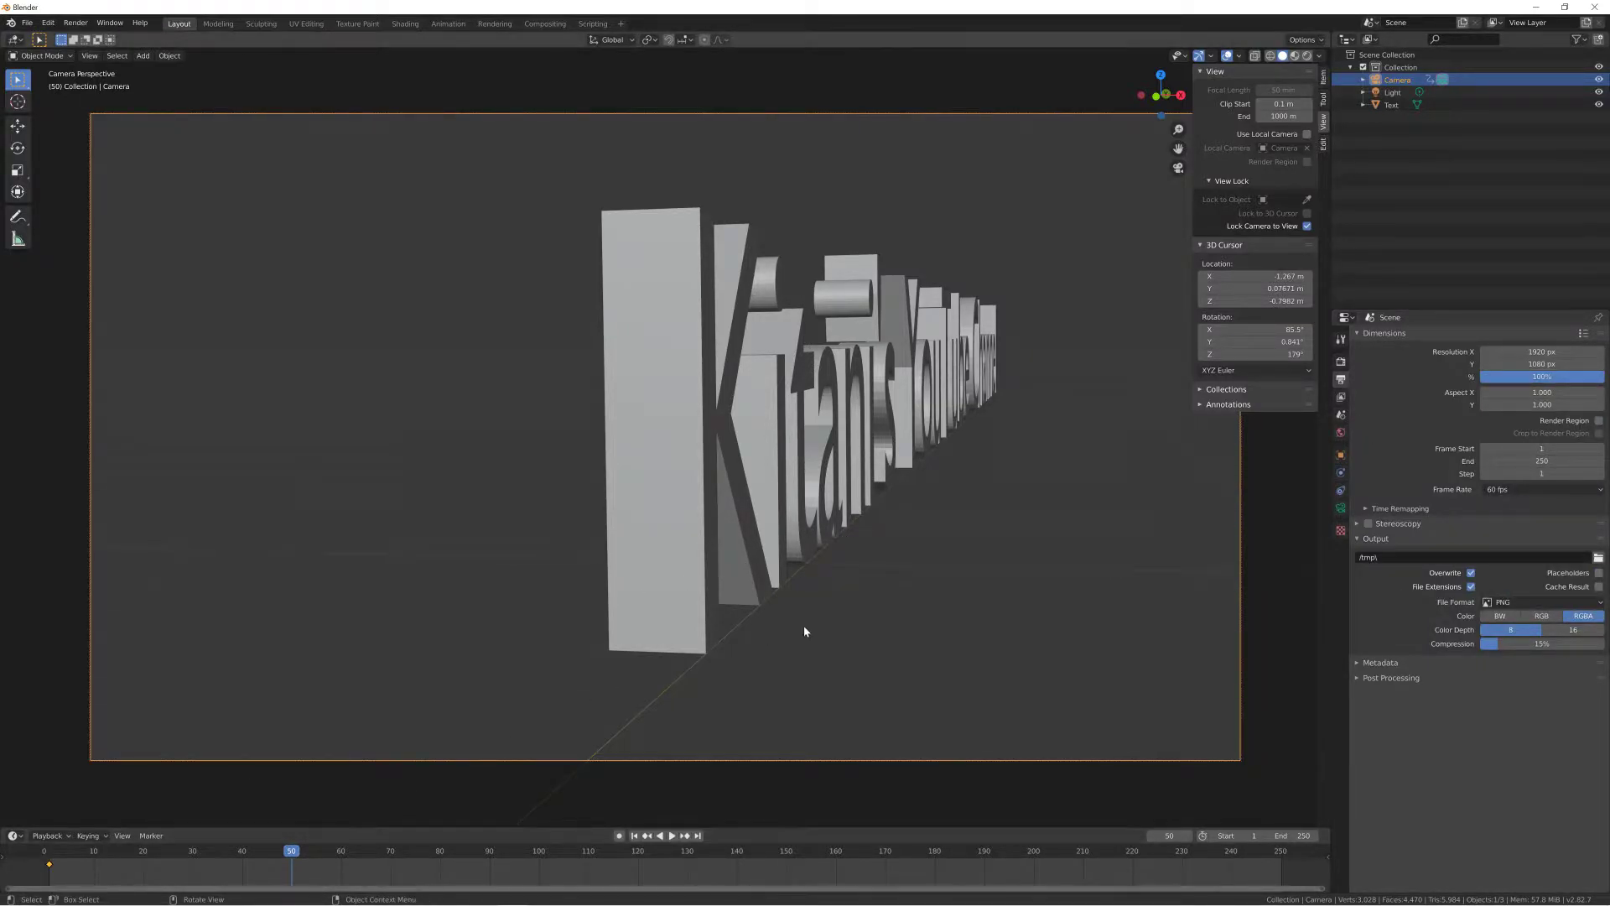
Step: Orbit the camera to face the text more frontally and keyframe it at frame 50
{"action": "middle_click_drag", "start_coordinate": [815, 629], "coordinate": [758, 622]}
{"action": "key", "text": "i"}
{"action": "left_click", "coordinate": [758, 621]}
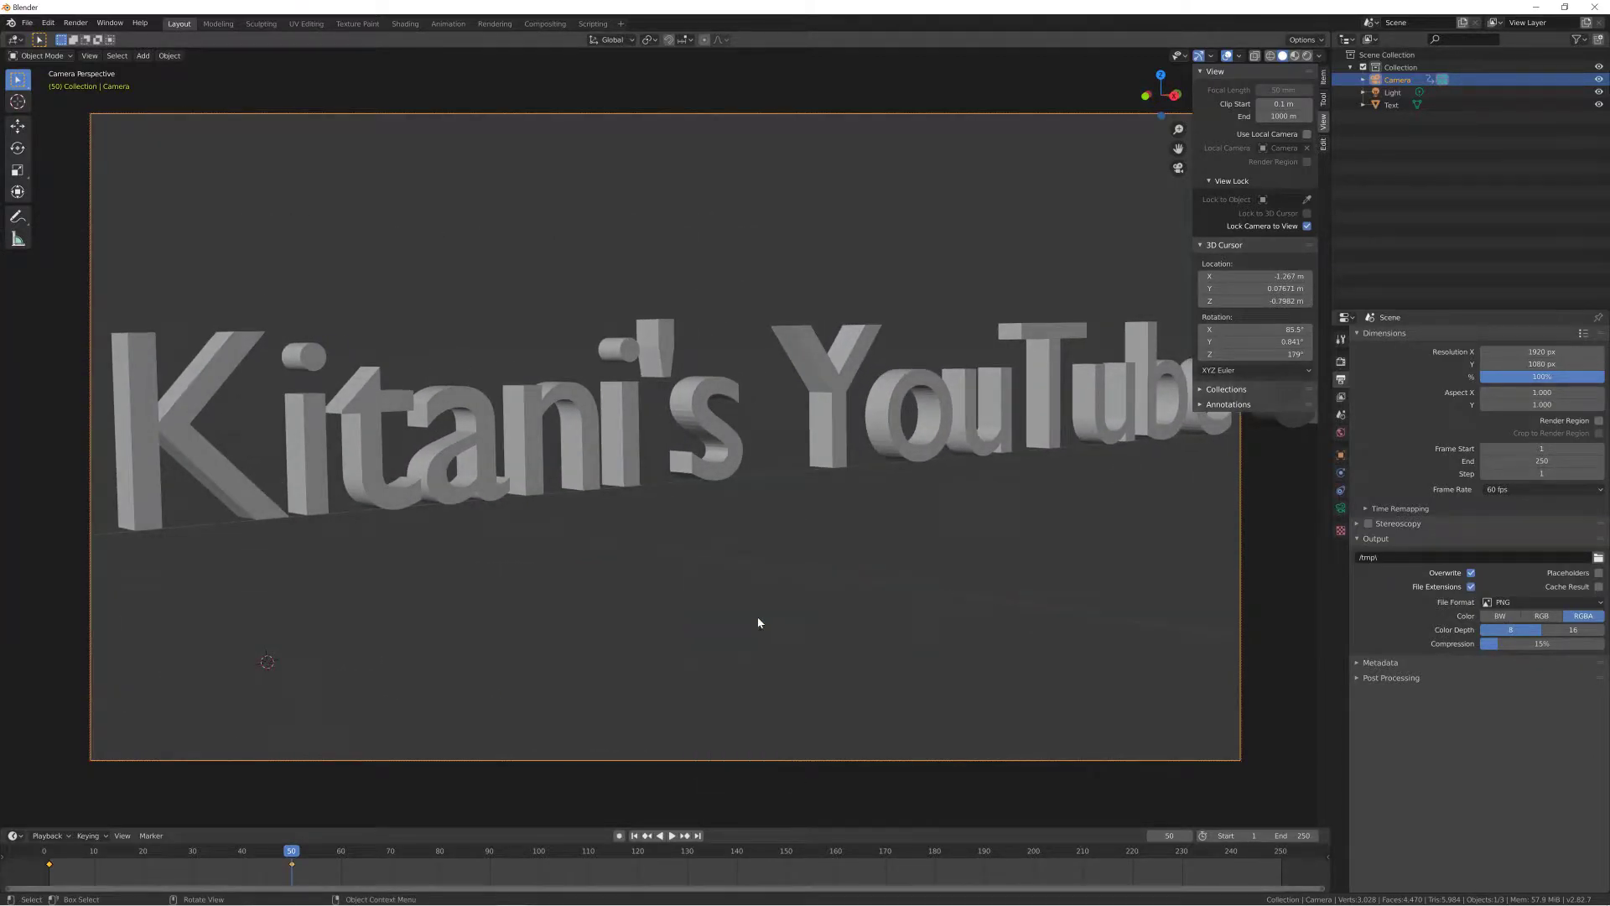
{"action": "mouse_move", "coordinate": [977, 472]}
{"action": "middle_mouse_down"}
{"action": "mouse_move", "coordinate": [640, 618]}
{"action": "mouse_move", "coordinate": [805, 579]}
{"action": "mouse_move", "coordinate": [625, 568]}
{"action": "mouse_move", "coordinate": [308, 502]}
{"action": "middle_mouse_up"}
{"action": "scroll", "coordinate": [309, 502], "scroll_direction": "down", "scroll_amount": 2}
{"action": "mouse_move", "coordinate": [528, 545]}
{"action": "middle_mouse_down"}
{"action": "mouse_move", "coordinate": [708, 532]}
{"action": "mouse_move", "coordinate": [664, 530]}
{"action": "middle_mouse_up"}
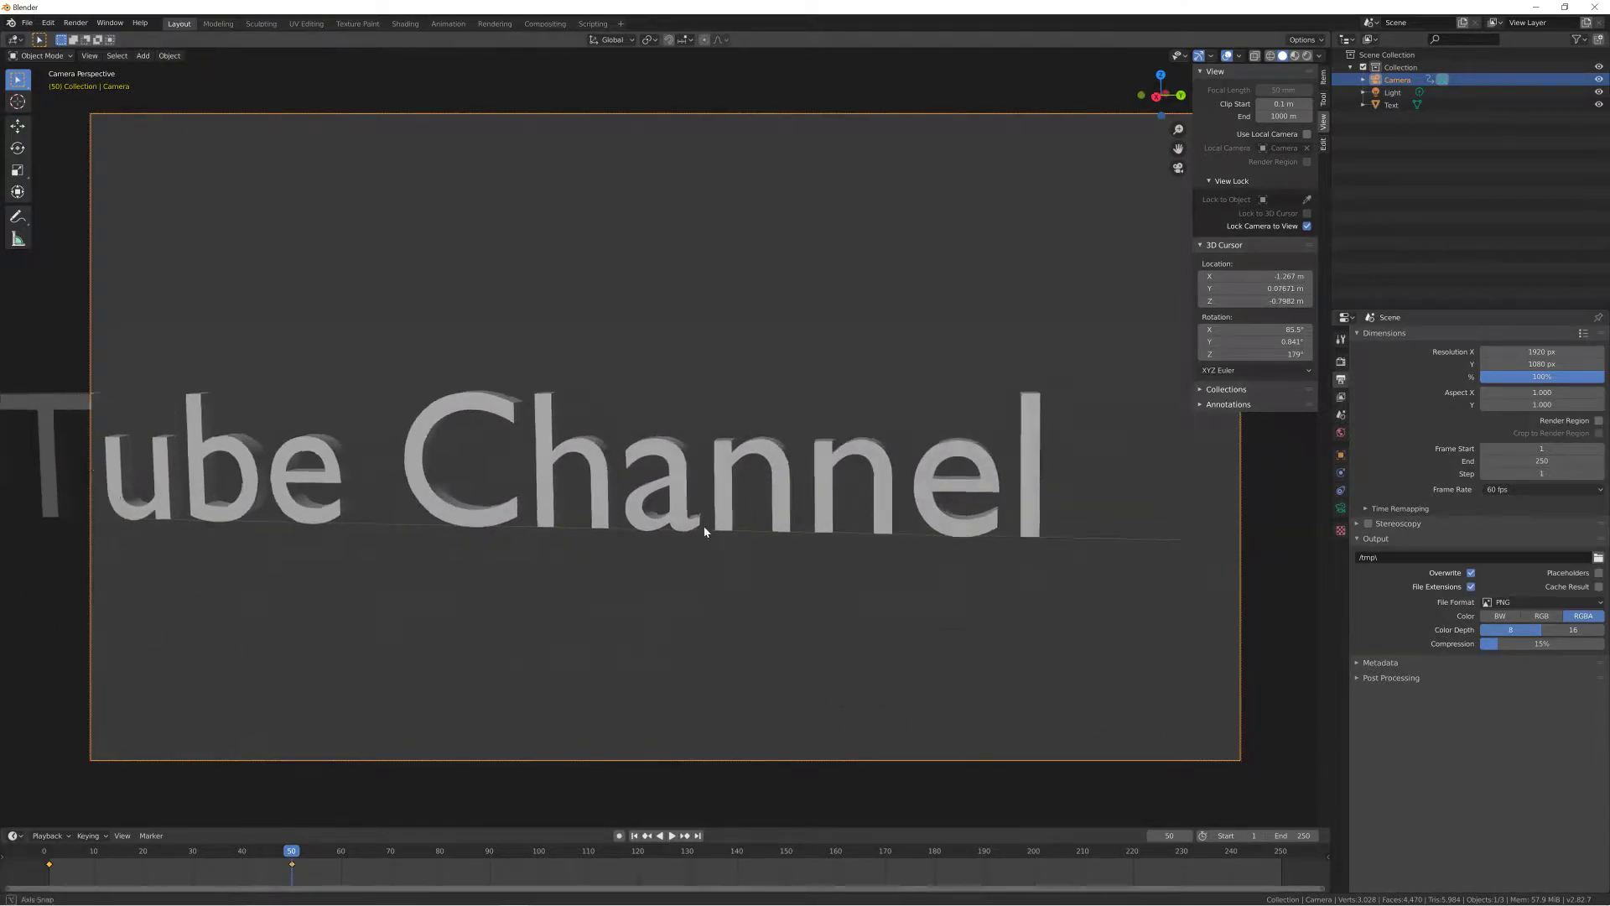
Step: Keyframe the camera's current pose, then play the animation and stop at frame 100
{"action": "key", "text": "i"}
{"action": "left_click", "coordinate": [666, 532]}
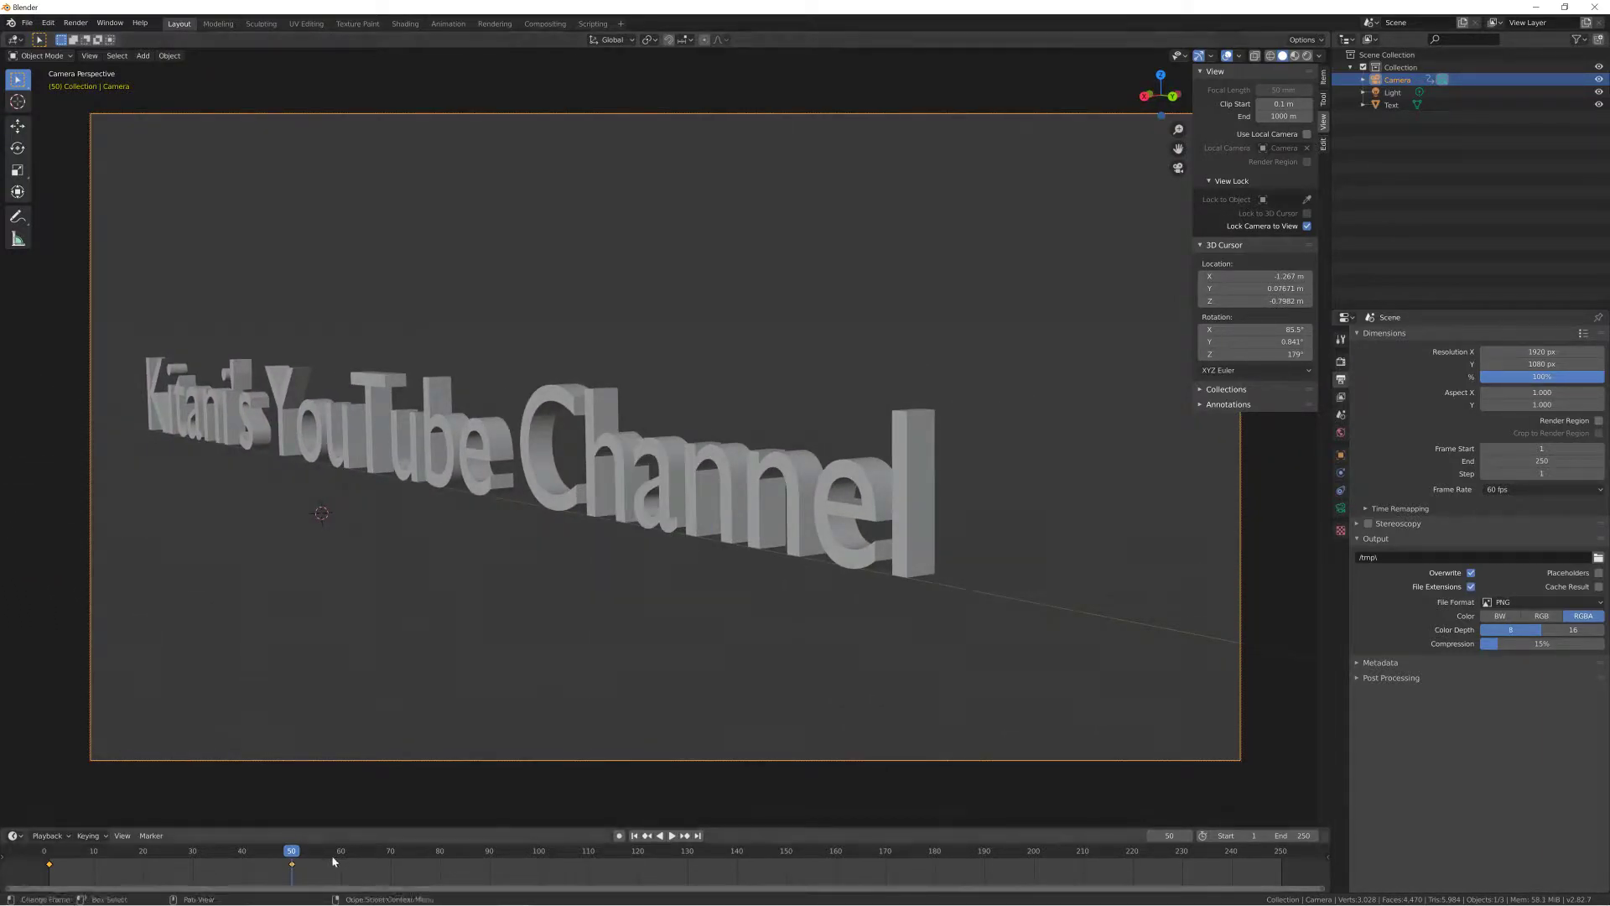
{"action": "key", "text": "space"}
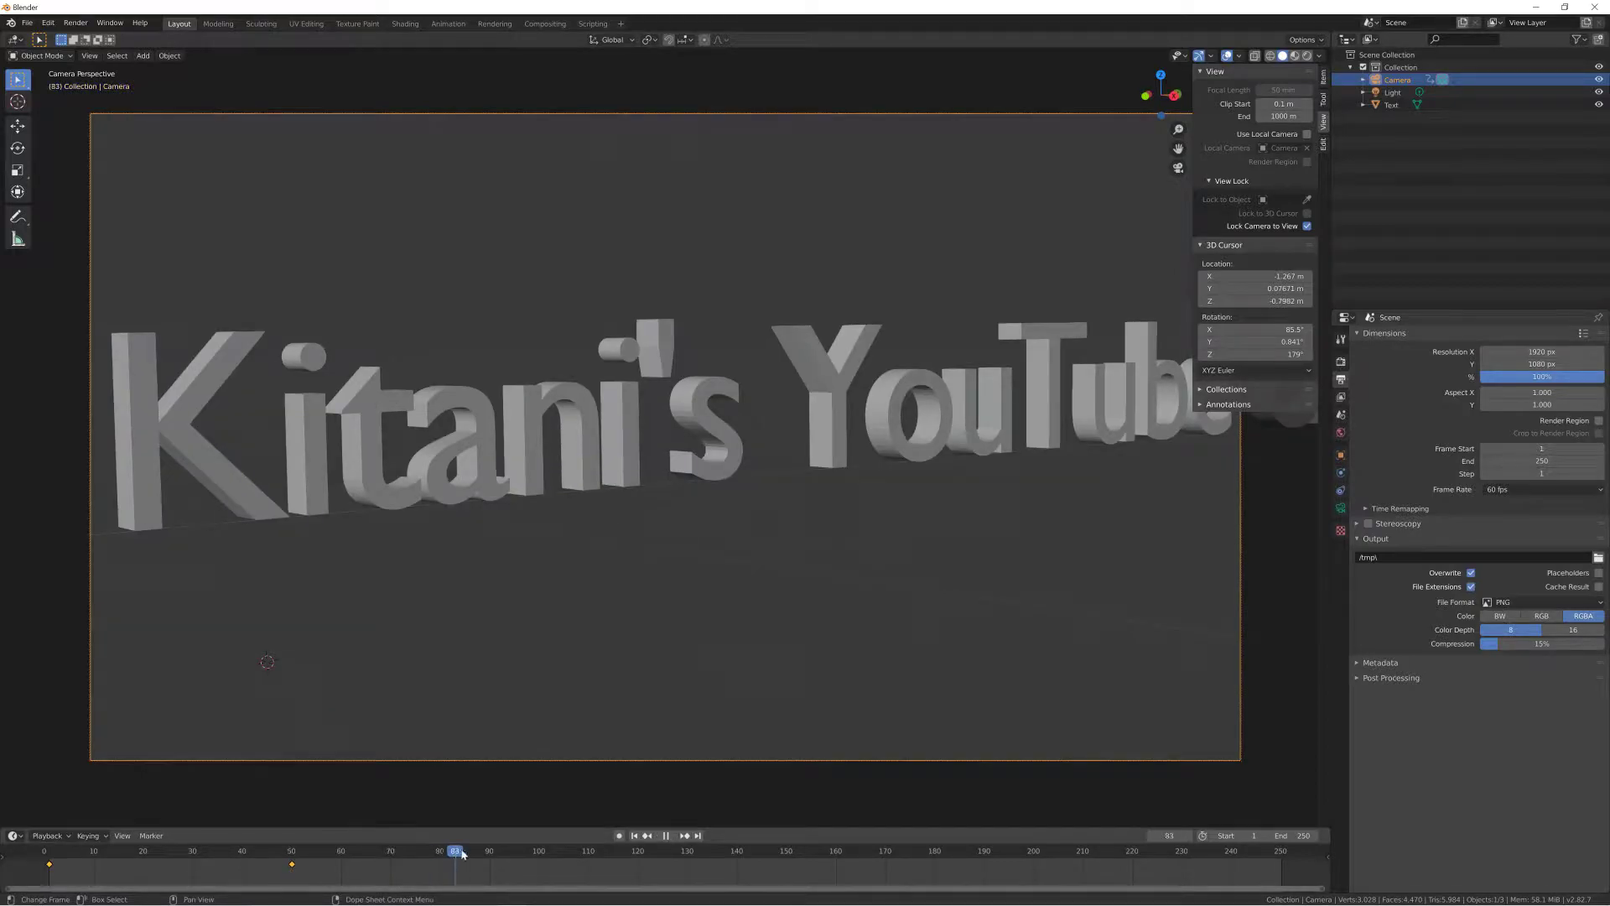
{"action": "left_click_drag", "start_coordinate": [543, 854], "coordinate": [538, 854]}
{"action": "key", "text": "space"}
Step: Keyframe the camera at frame 100 viewing the text from behind and set the end frame to 100
{"action": "mouse_move", "coordinate": [682, 736]}
{"action": "middle_mouse_down"}
{"action": "mouse_move", "coordinate": [916, 578]}
{"action": "mouse_move", "coordinate": [787, 565]}
{"action": "mouse_move", "coordinate": [748, 515]}
{"action": "mouse_move", "coordinate": [668, 517]}
{"action": "mouse_move", "coordinate": [790, 529]}
{"action": "mouse_move", "coordinate": [701, 515]}
{"action": "mouse_move", "coordinate": [536, 547]}
{"action": "mouse_move", "coordinate": [467, 528]}
{"action": "mouse_move", "coordinate": [693, 424]}
{"action": "middle_mouse_up"}
{"action": "scroll", "coordinate": [835, 576], "scroll_direction": "down", "scroll_amount": 3}
{"action": "scroll", "coordinate": [749, 521], "scroll_direction": "up", "scroll_amount": 3}
{"action": "key", "text": "i"}
{"action": "left_click", "coordinate": [737, 510]}
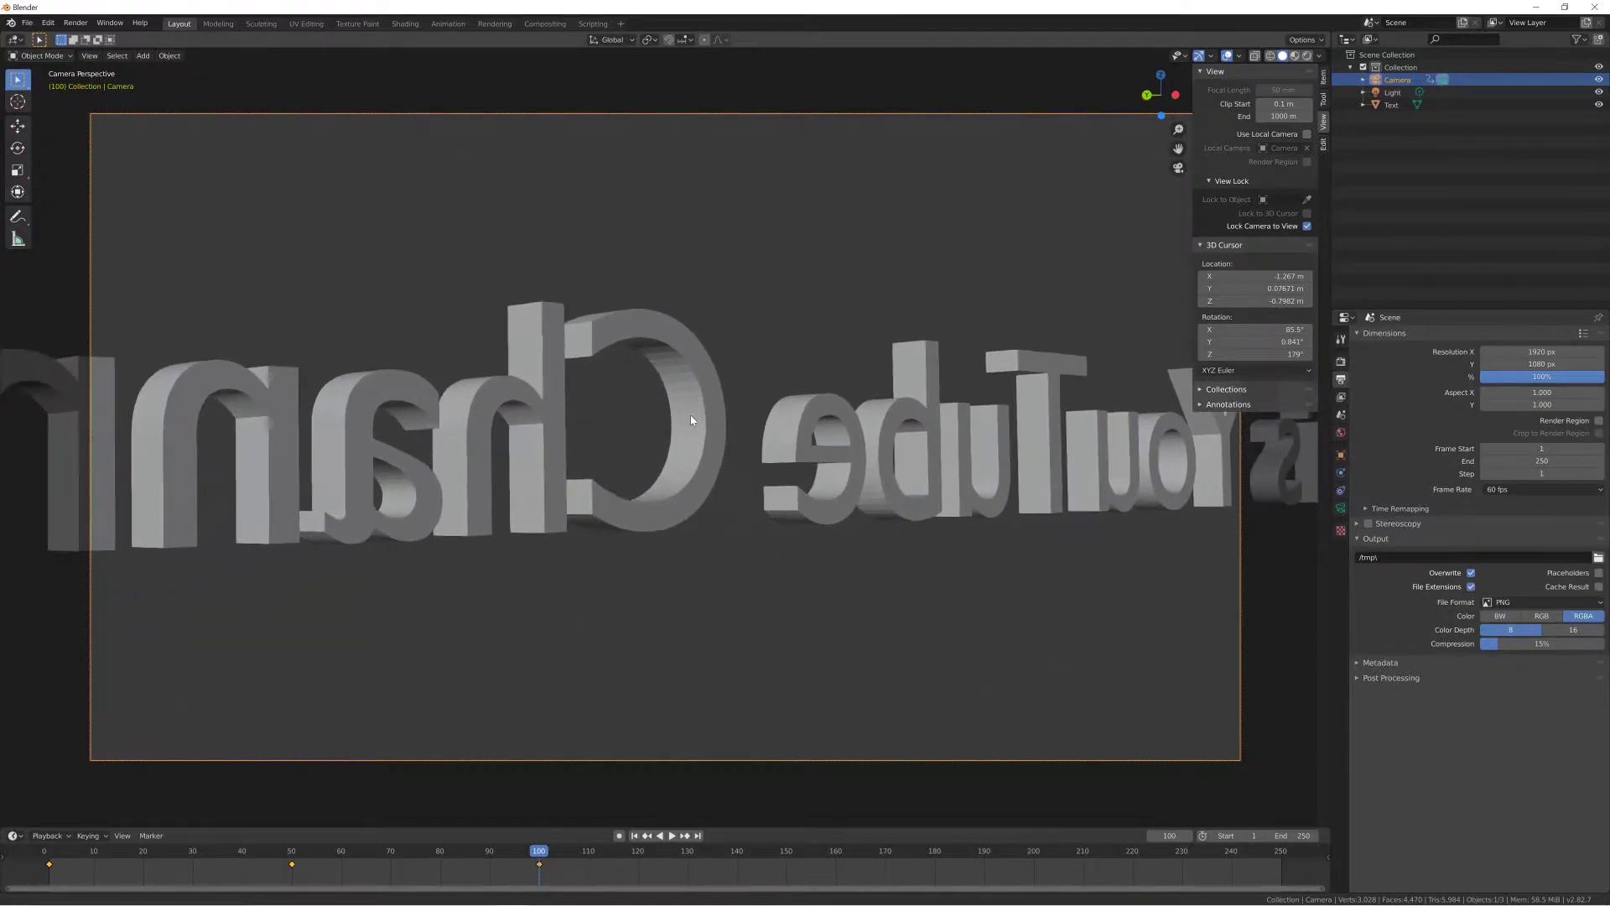
{"action": "scroll", "coordinate": [691, 419], "scroll_direction": "down", "scroll_amount": 3}
{"action": "key", "text": "i"}
{"action": "left_click", "coordinate": [687, 416]}
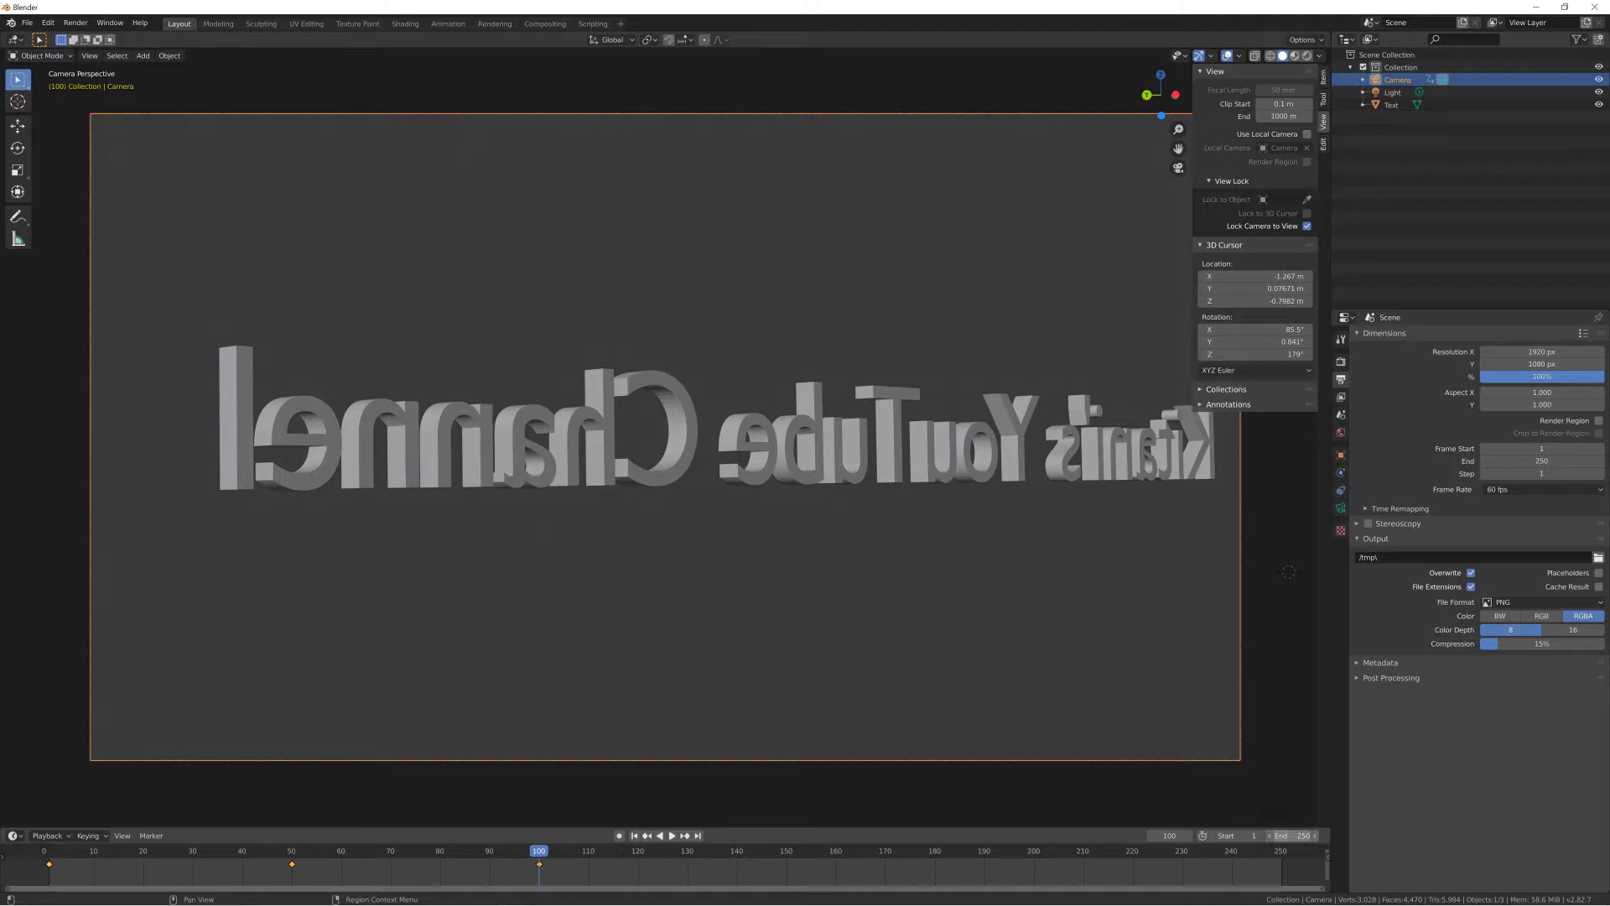
{"action": "type", "text": "100"}
{"action": "key", "text": "Return"}
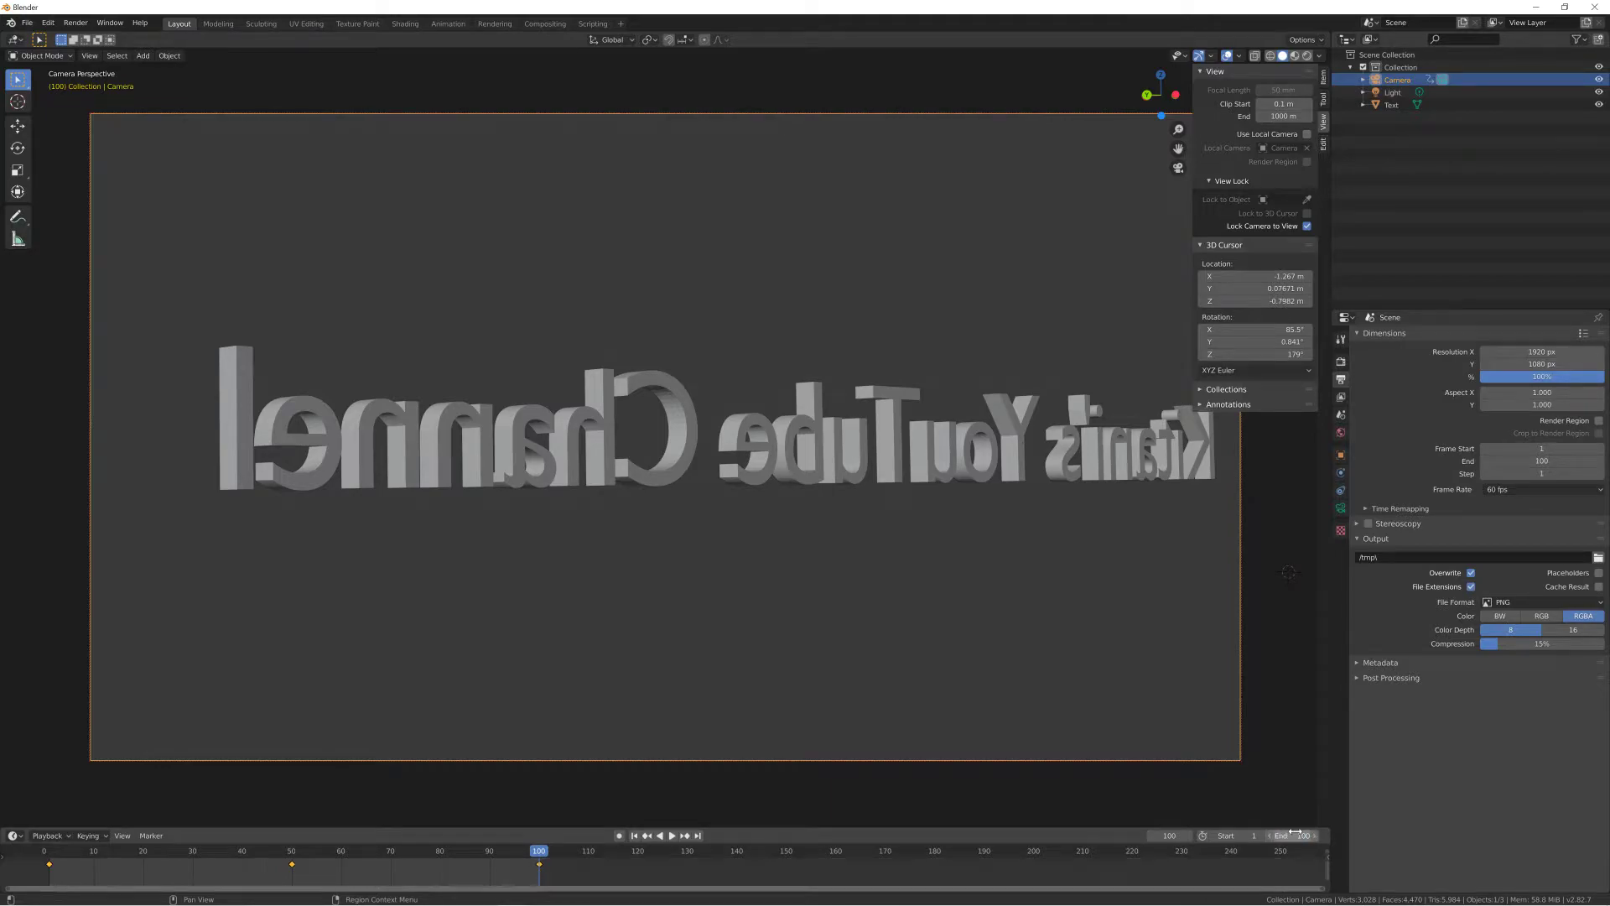
{"action": "key", "text": "space"}
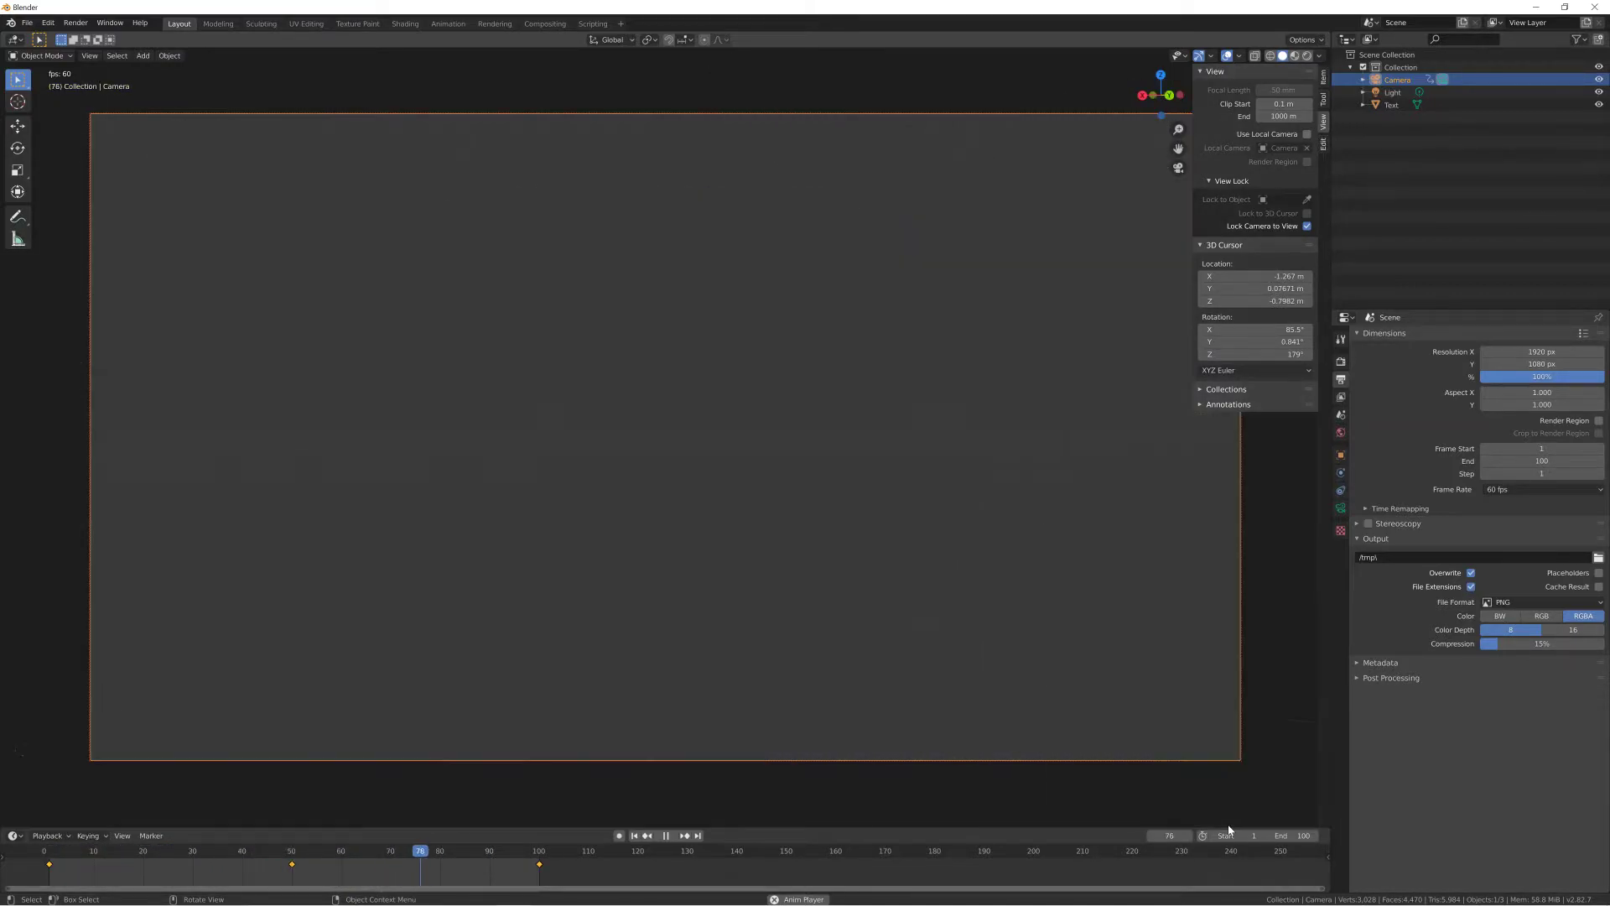
{"action": "key", "text": "space"}
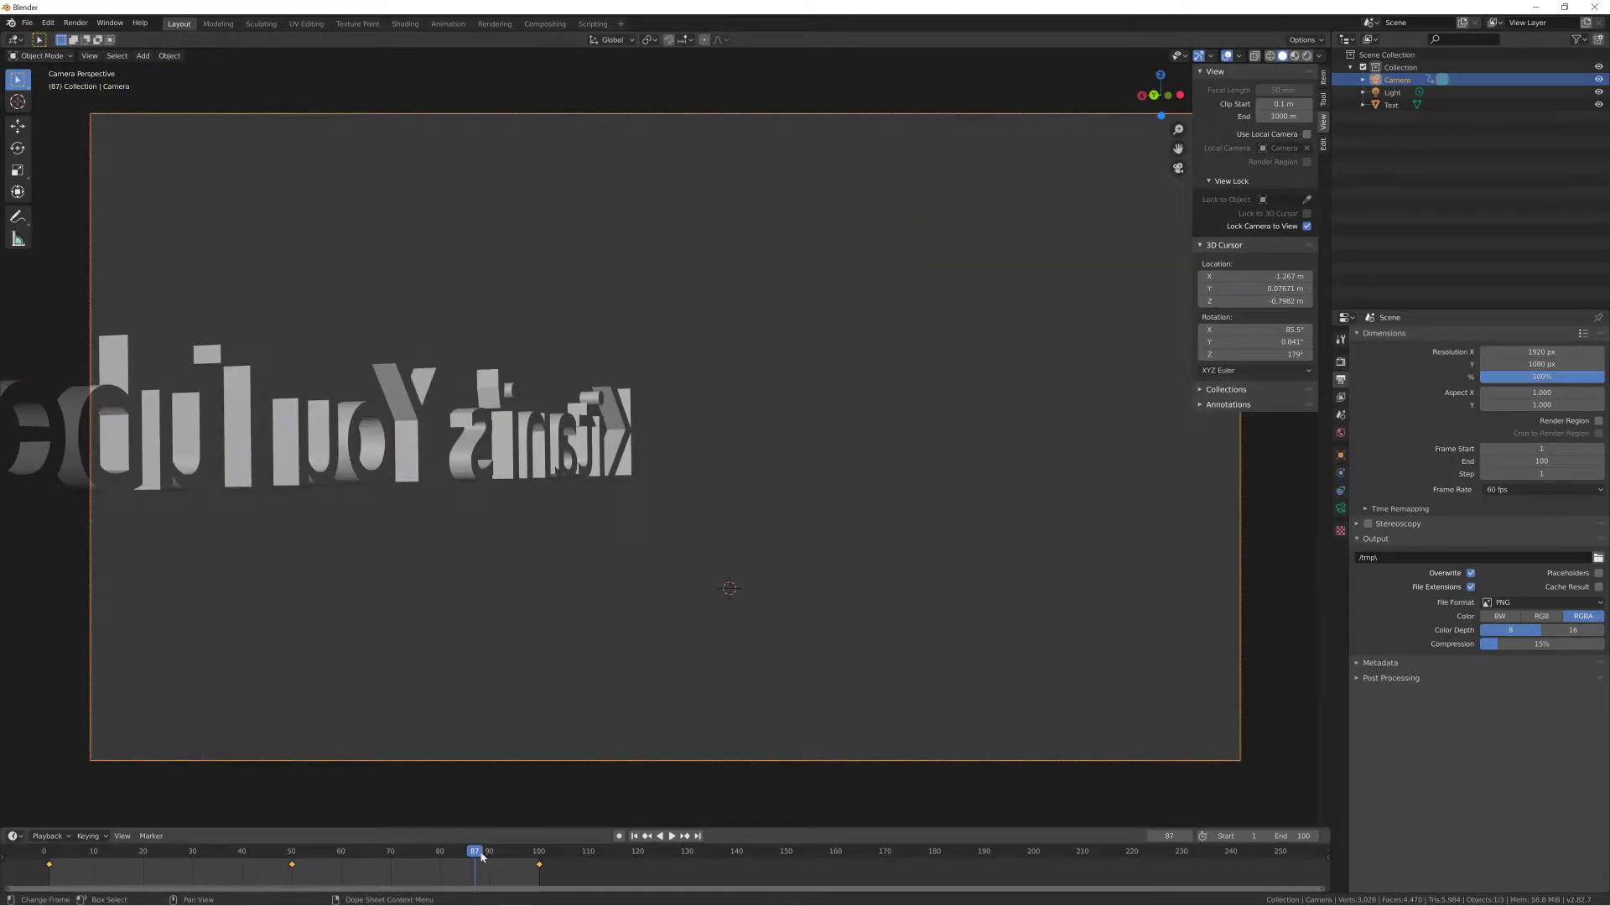
{"action": "mouse_move", "coordinate": [474, 853]}
{"action": "left_mouse_down"}
{"action": "mouse_move", "coordinate": [172, 854]}
{"action": "mouse_move", "coordinate": [542, 849]}
{"action": "left_mouse_up"}
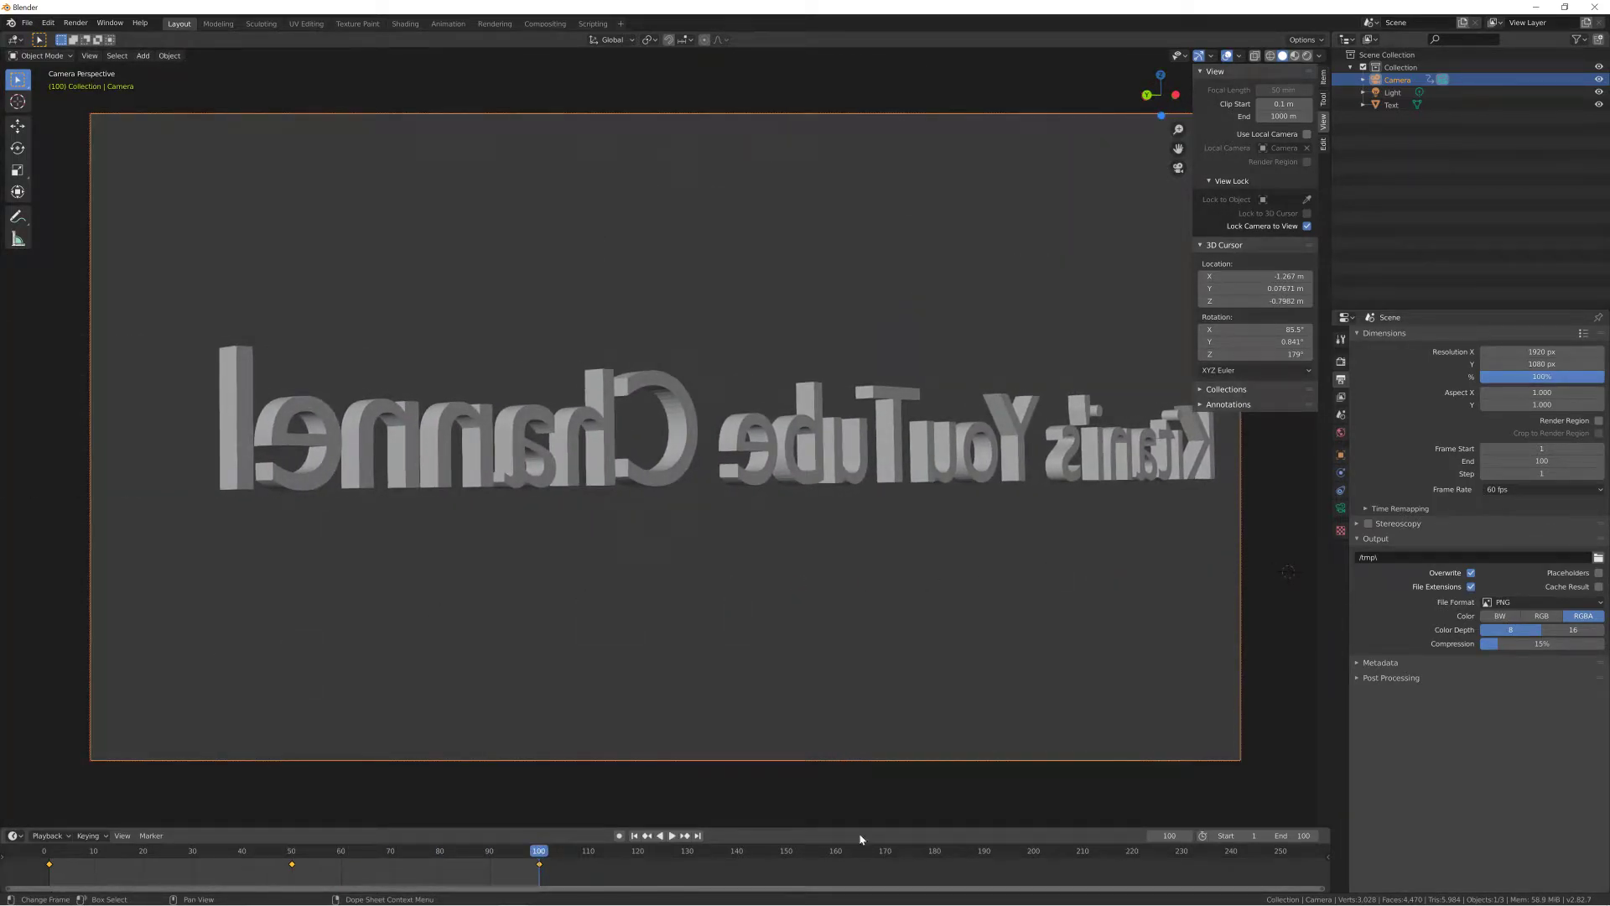
{"action": "left_click", "coordinate": [1291, 834]}
{"action": "type", "text": "200"}
Step: End the scene at frame 200, keyframe the camera at frame 150, and face the text head-on at 200
{"action": "key", "text": "Return"}
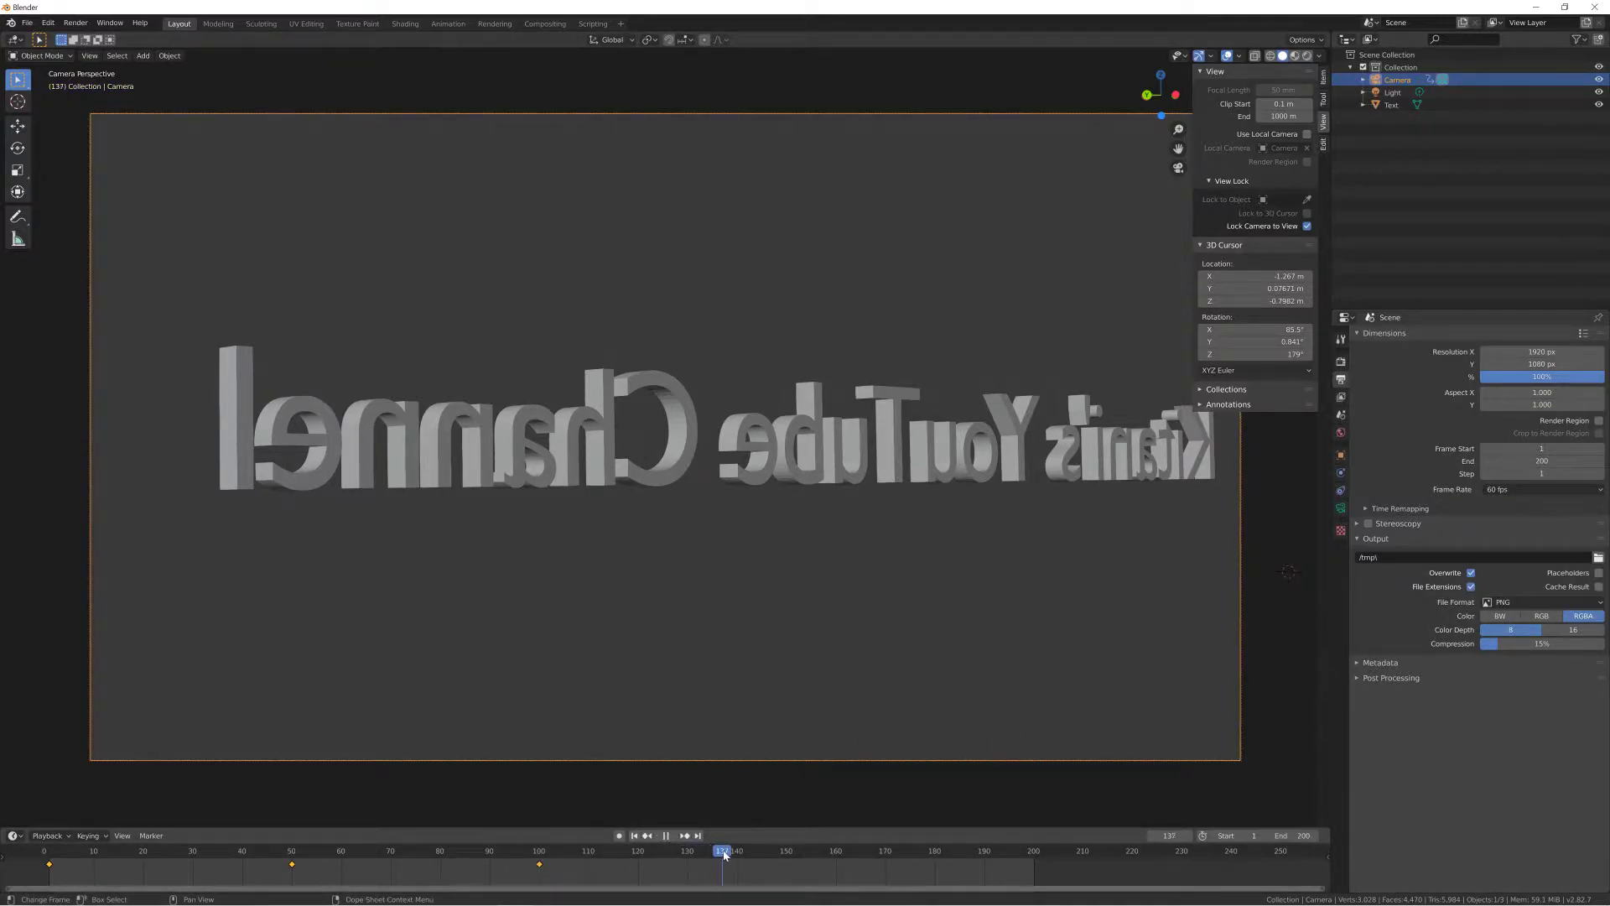
{"action": "mouse_move", "coordinate": [515, 503]}
{"action": "middle_mouse_down"}
{"action": "mouse_move", "coordinate": [457, 540]}
{"action": "mouse_move", "coordinate": [533, 517]}
{"action": "middle_mouse_up"}
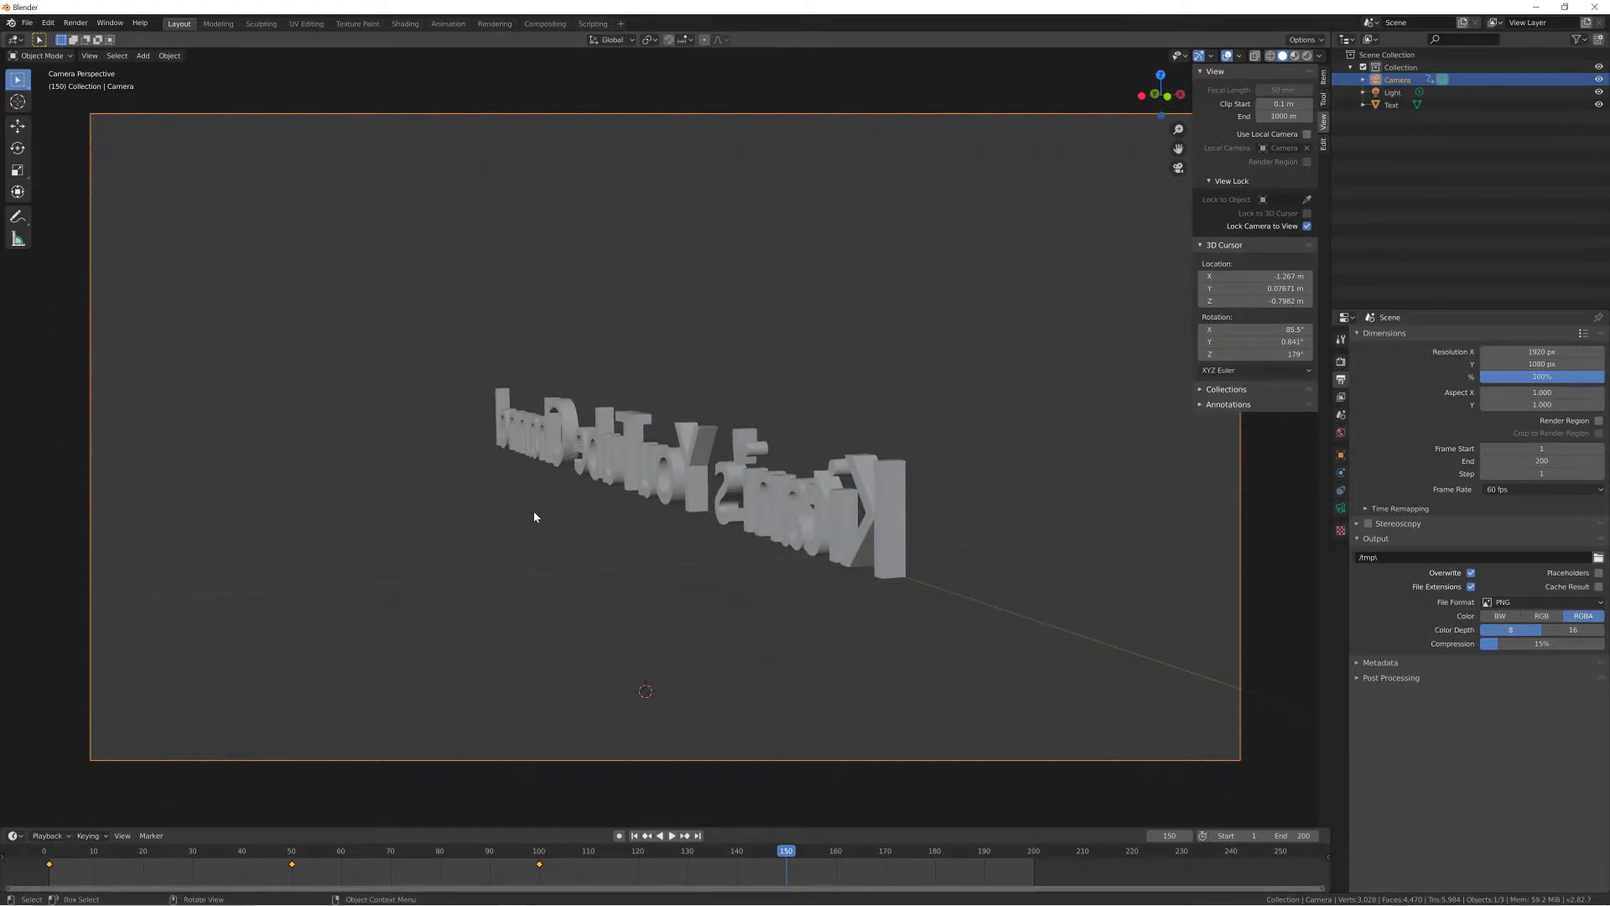
{"action": "key", "text": "i"}
{"action": "left_click", "coordinate": [535, 515]}
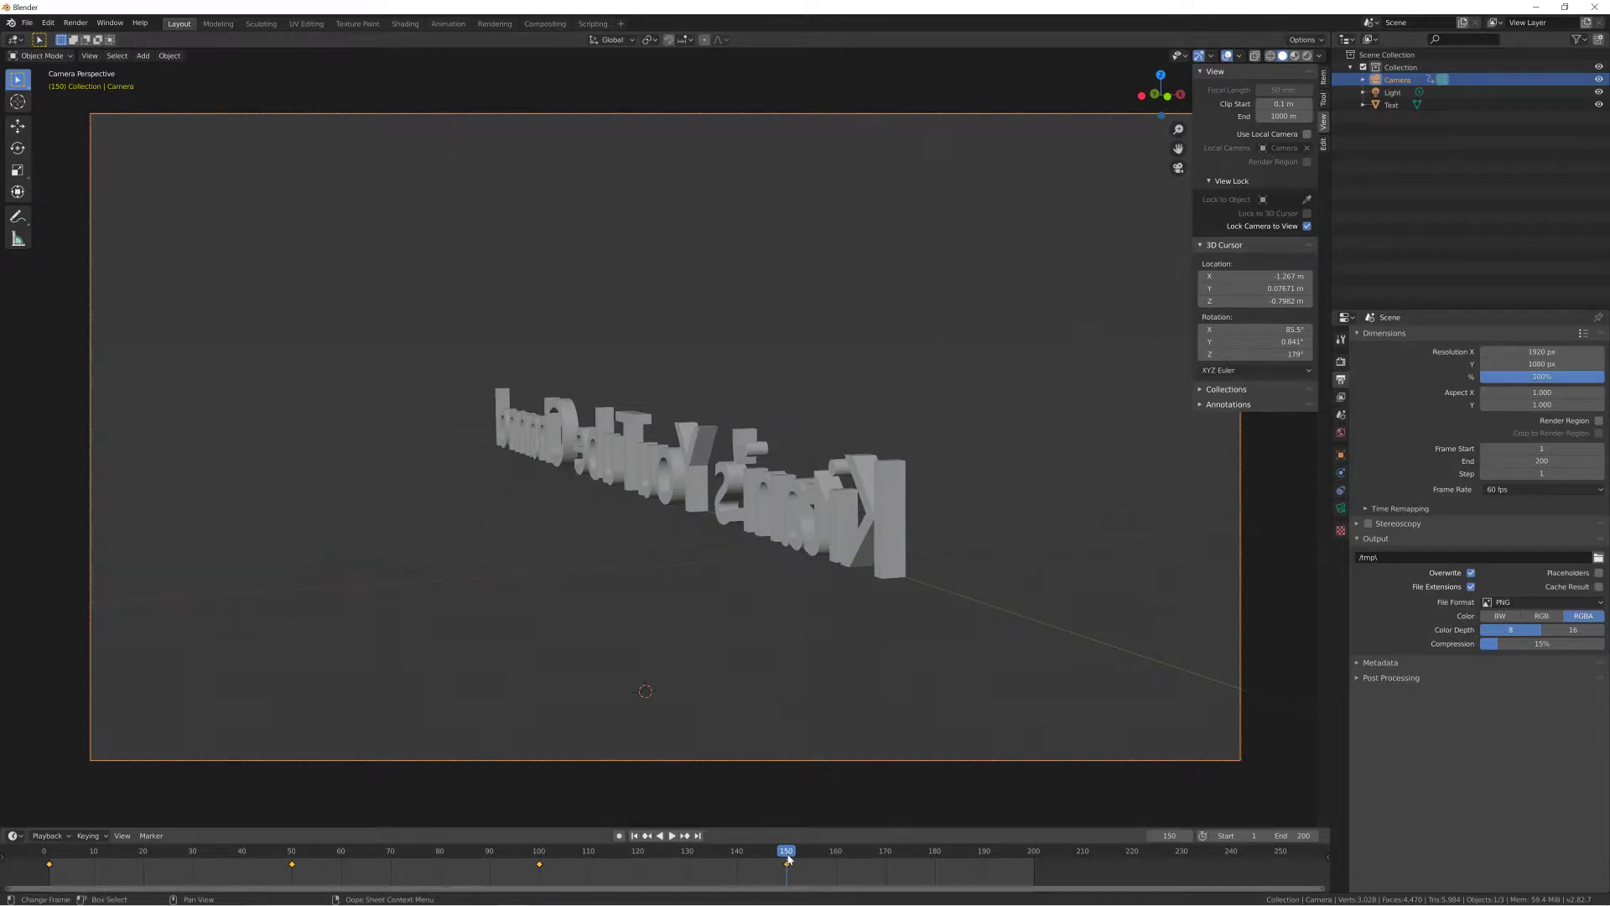
{"action": "key", "text": "space"}
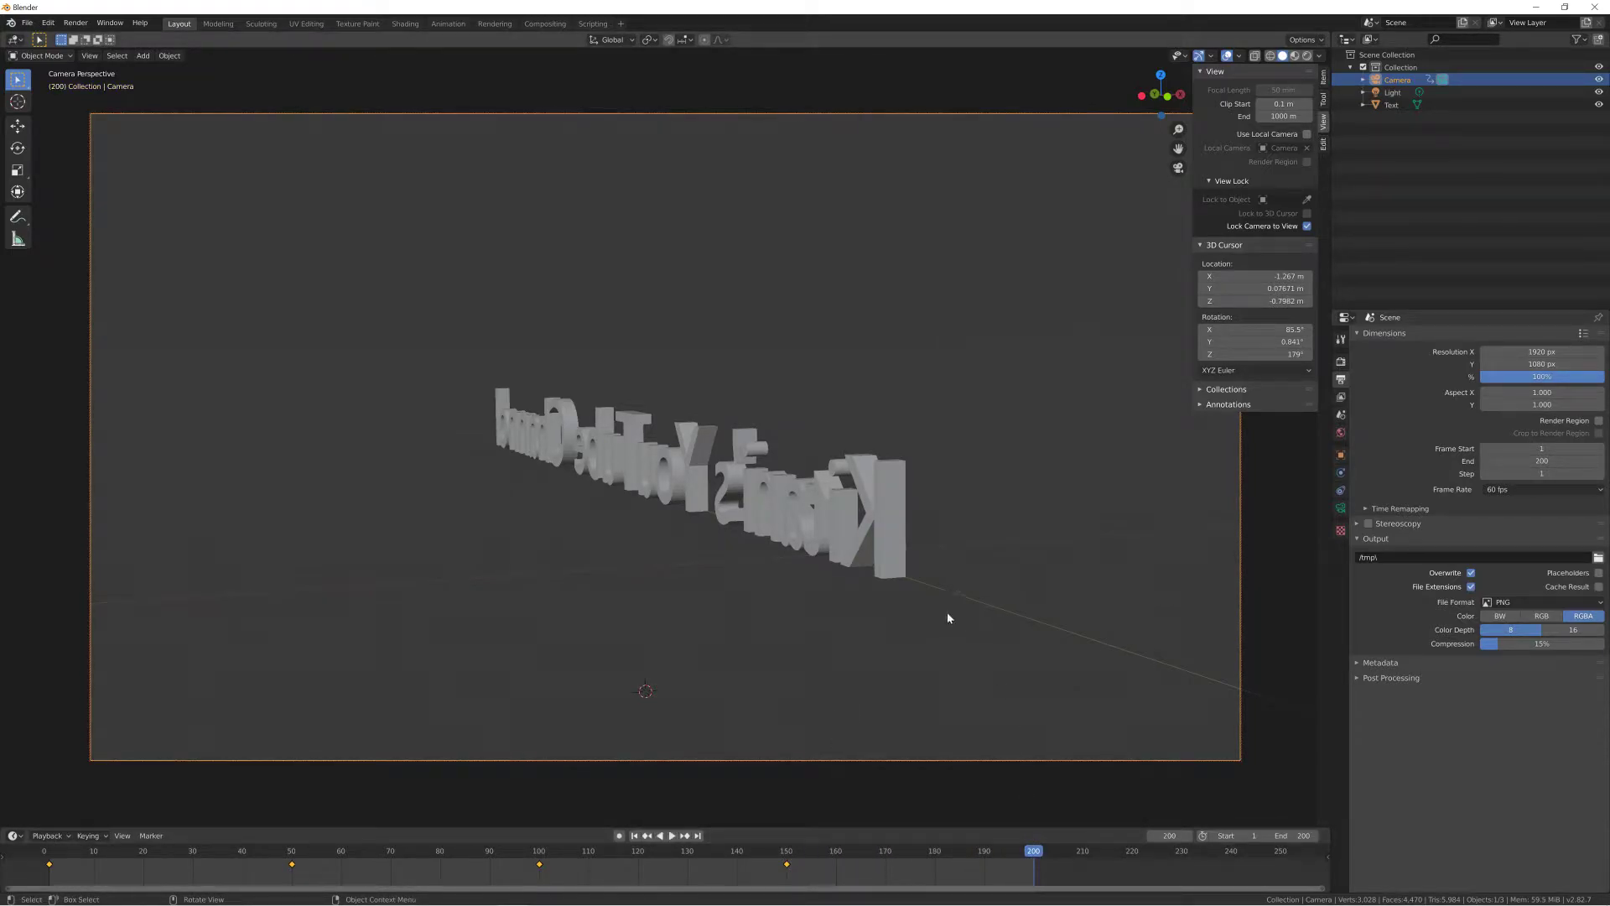
{"action": "mouse_move", "coordinate": [923, 602]}
{"action": "middle_mouse_down"}
{"action": "mouse_move", "coordinate": [782, 607]}
{"action": "mouse_move", "coordinate": [761, 591]}
{"action": "mouse_move", "coordinate": [811, 587]}
{"action": "middle_mouse_up"}
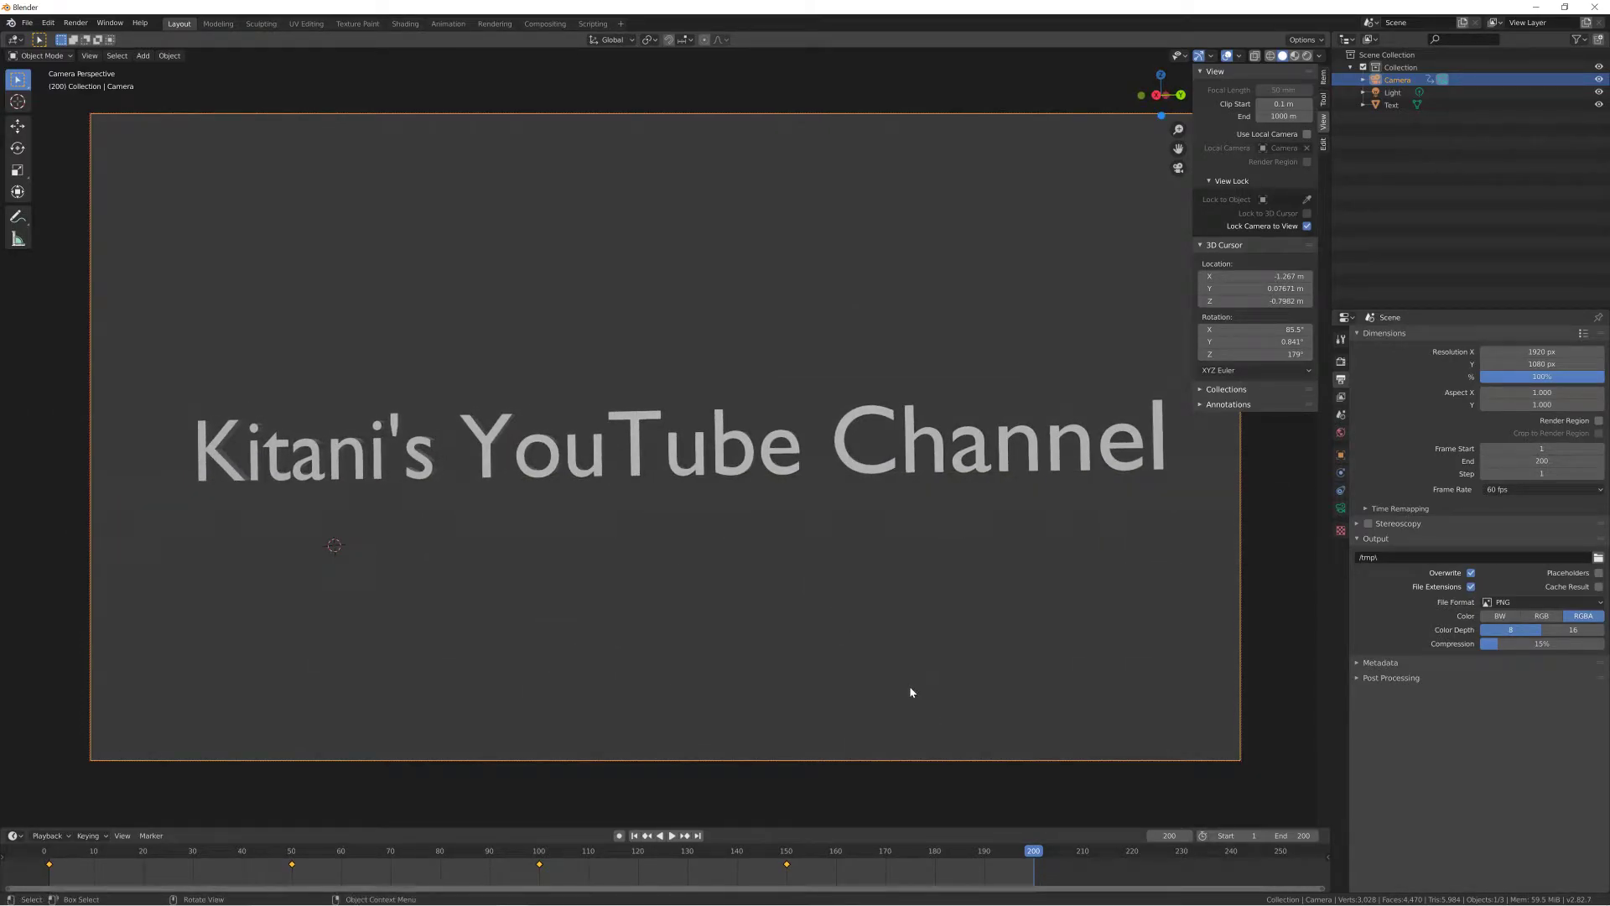
Step: Set the animation's end frame to 300
{"action": "right_click", "coordinate": [881, 626]}
{"action": "left_click", "coordinate": [1292, 835]}
{"action": "type", "text": "300"}
{"action": "key", "text": "Return"}
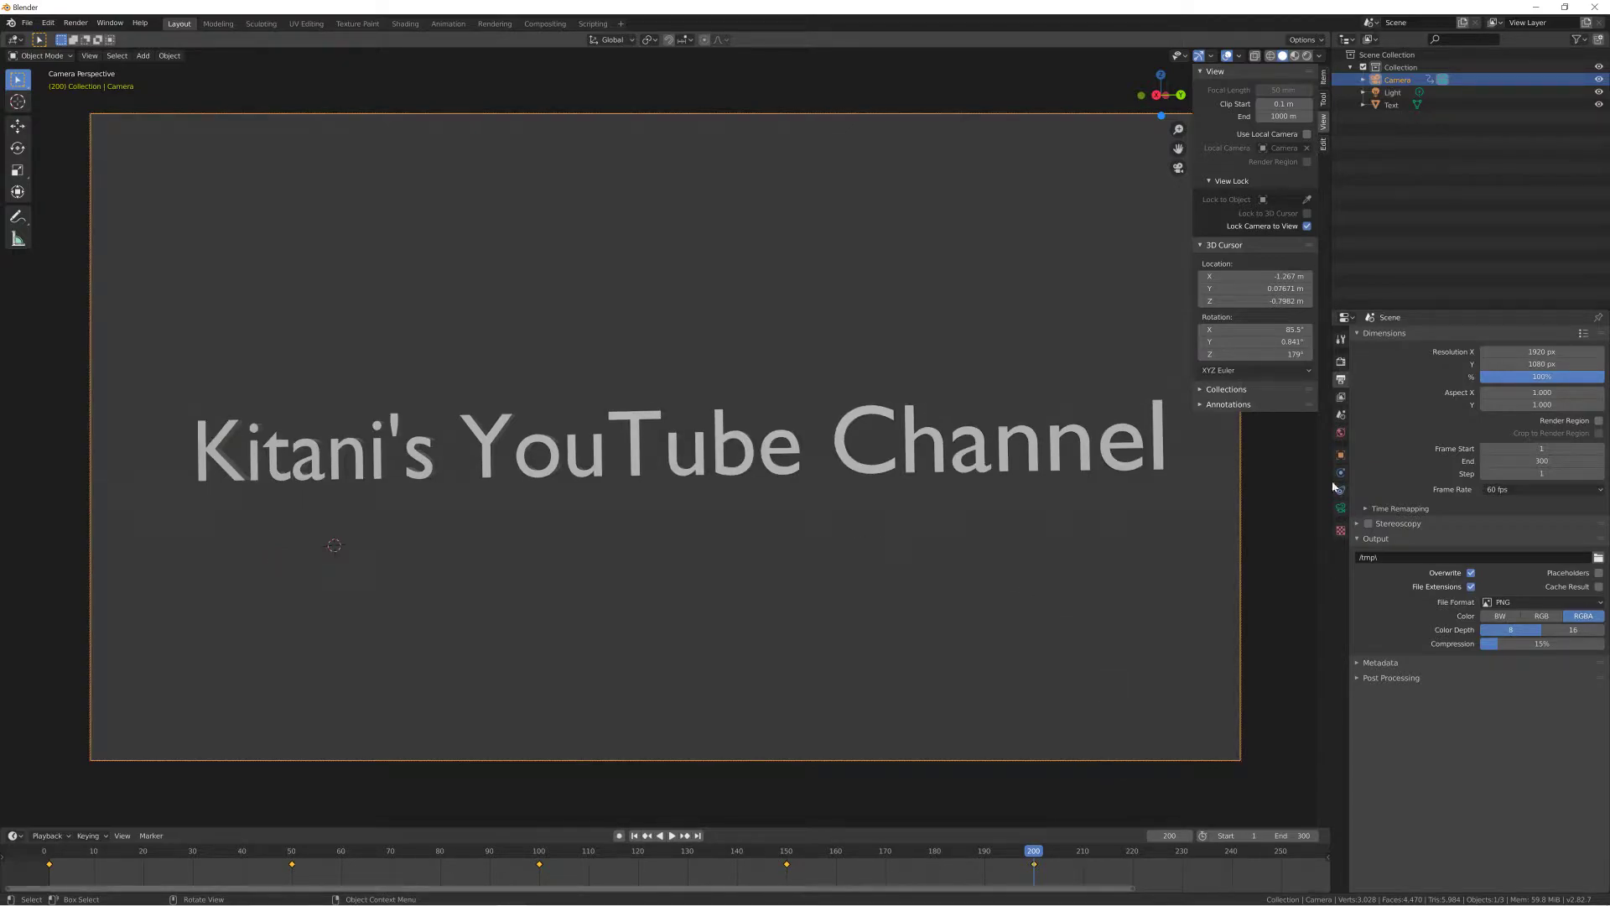
Step: Select the text object and keyframe its location, rotation and scale at frame 200
{"action": "left_click", "coordinate": [1391, 105]}
{"action": "key", "text": "space"}
{"action": "left_click", "coordinate": [1030, 852]}
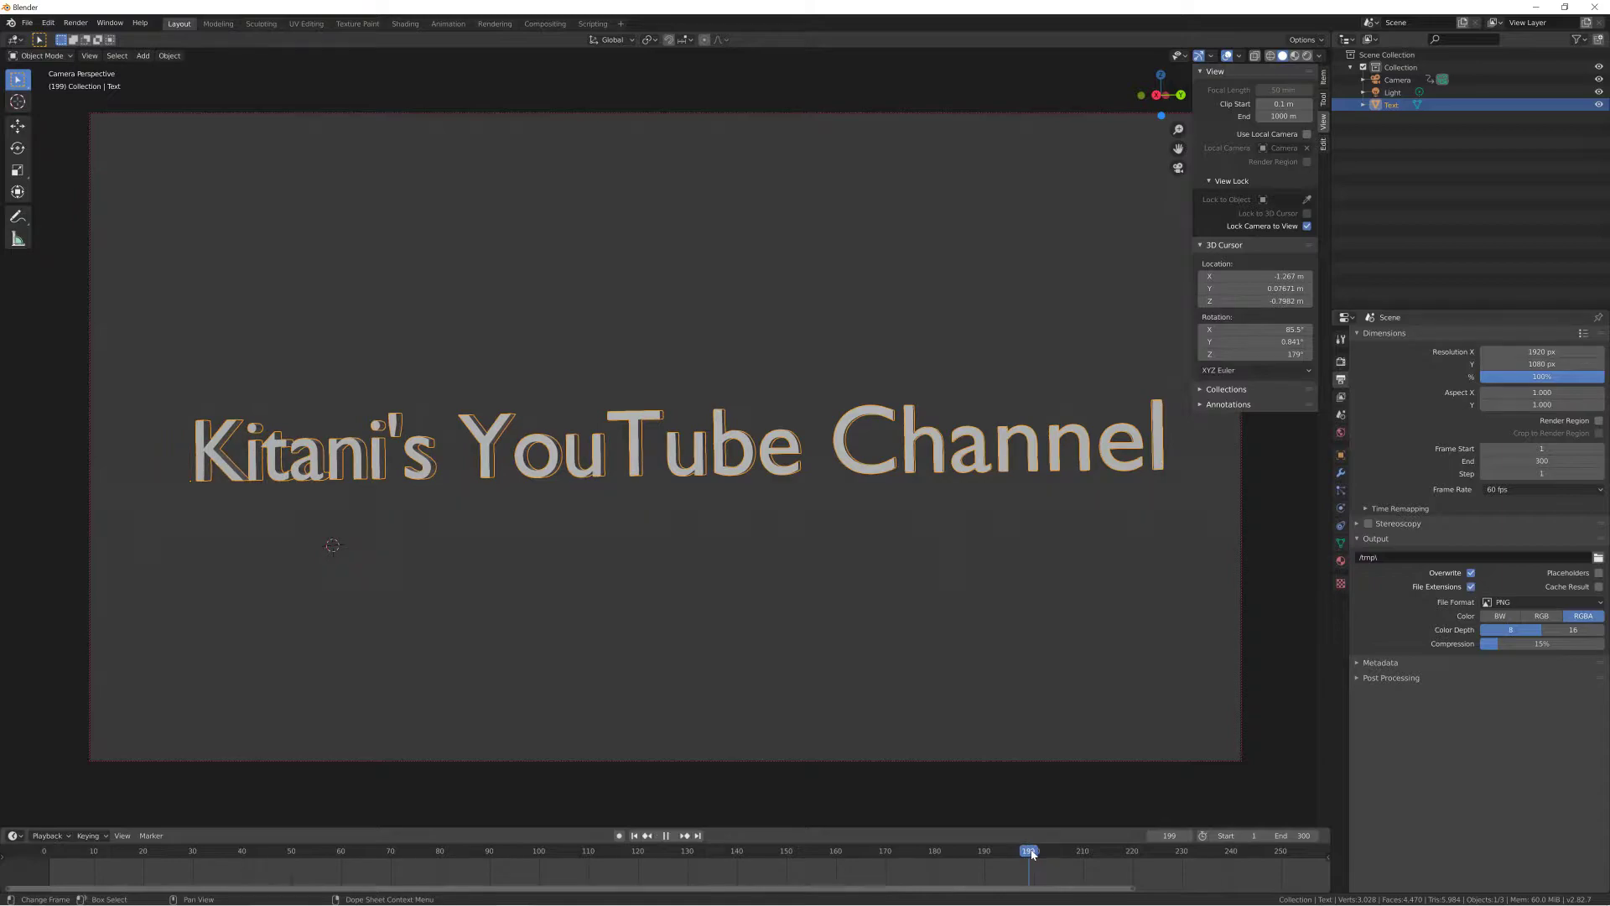
{"action": "left_click_drag", "start_coordinate": [1032, 854], "coordinate": [1033, 852]}
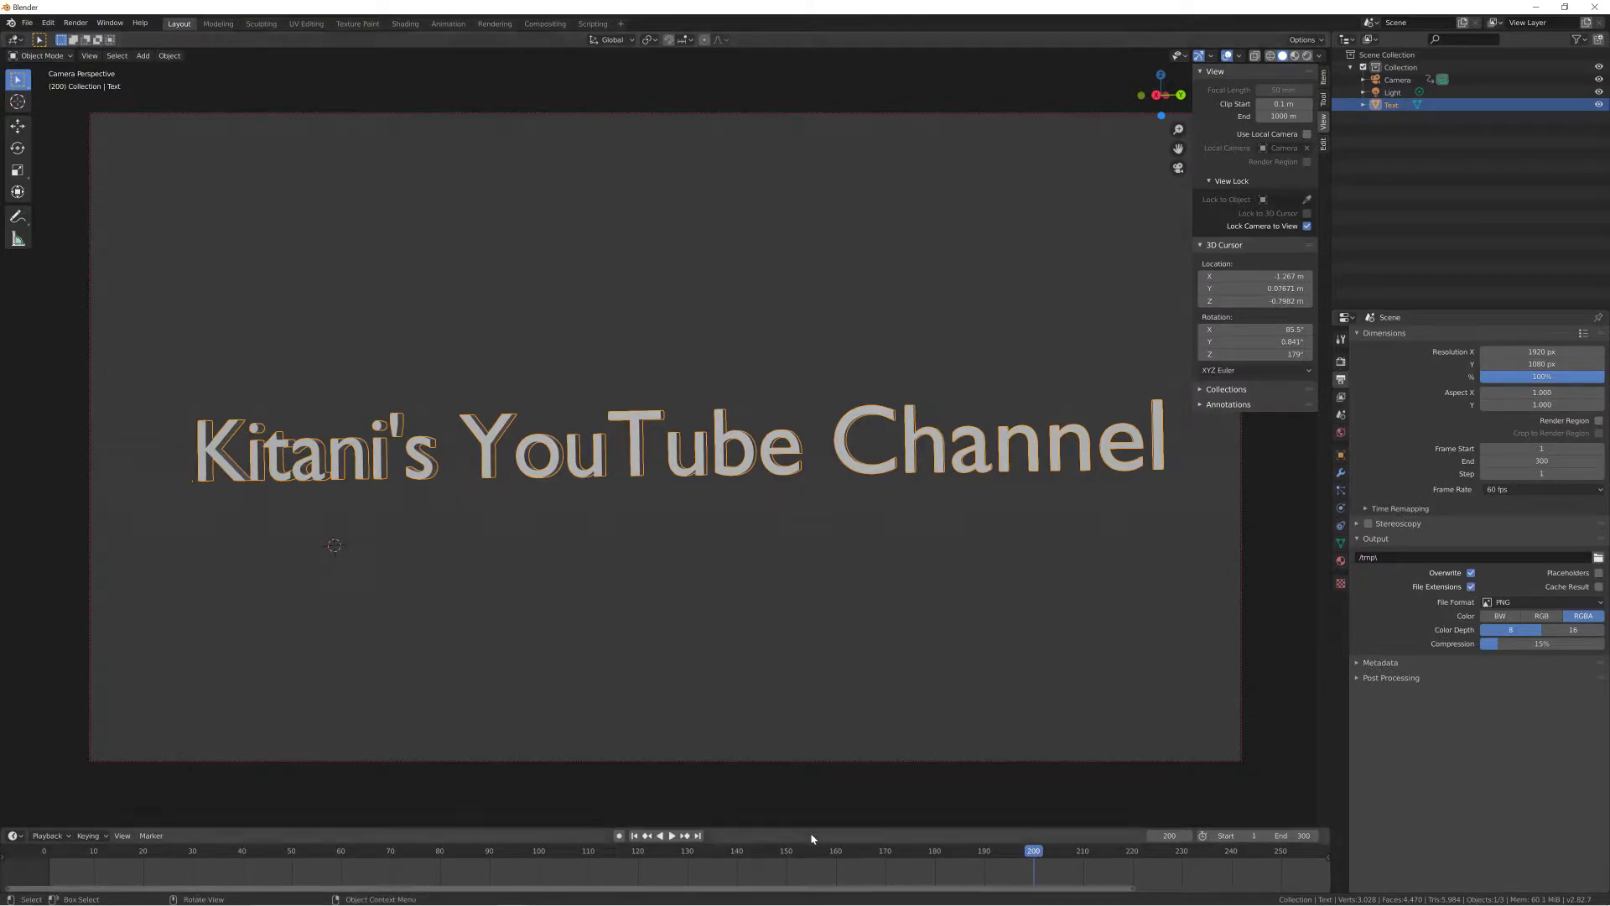
{"action": "key", "text": "i"}
{"action": "left_click", "coordinate": [674, 457]}
Step: Move to frame 250, try tilting the text, then undo the rotation
{"action": "left_click_drag", "start_coordinate": [1034, 852], "coordinate": [1283, 852]}
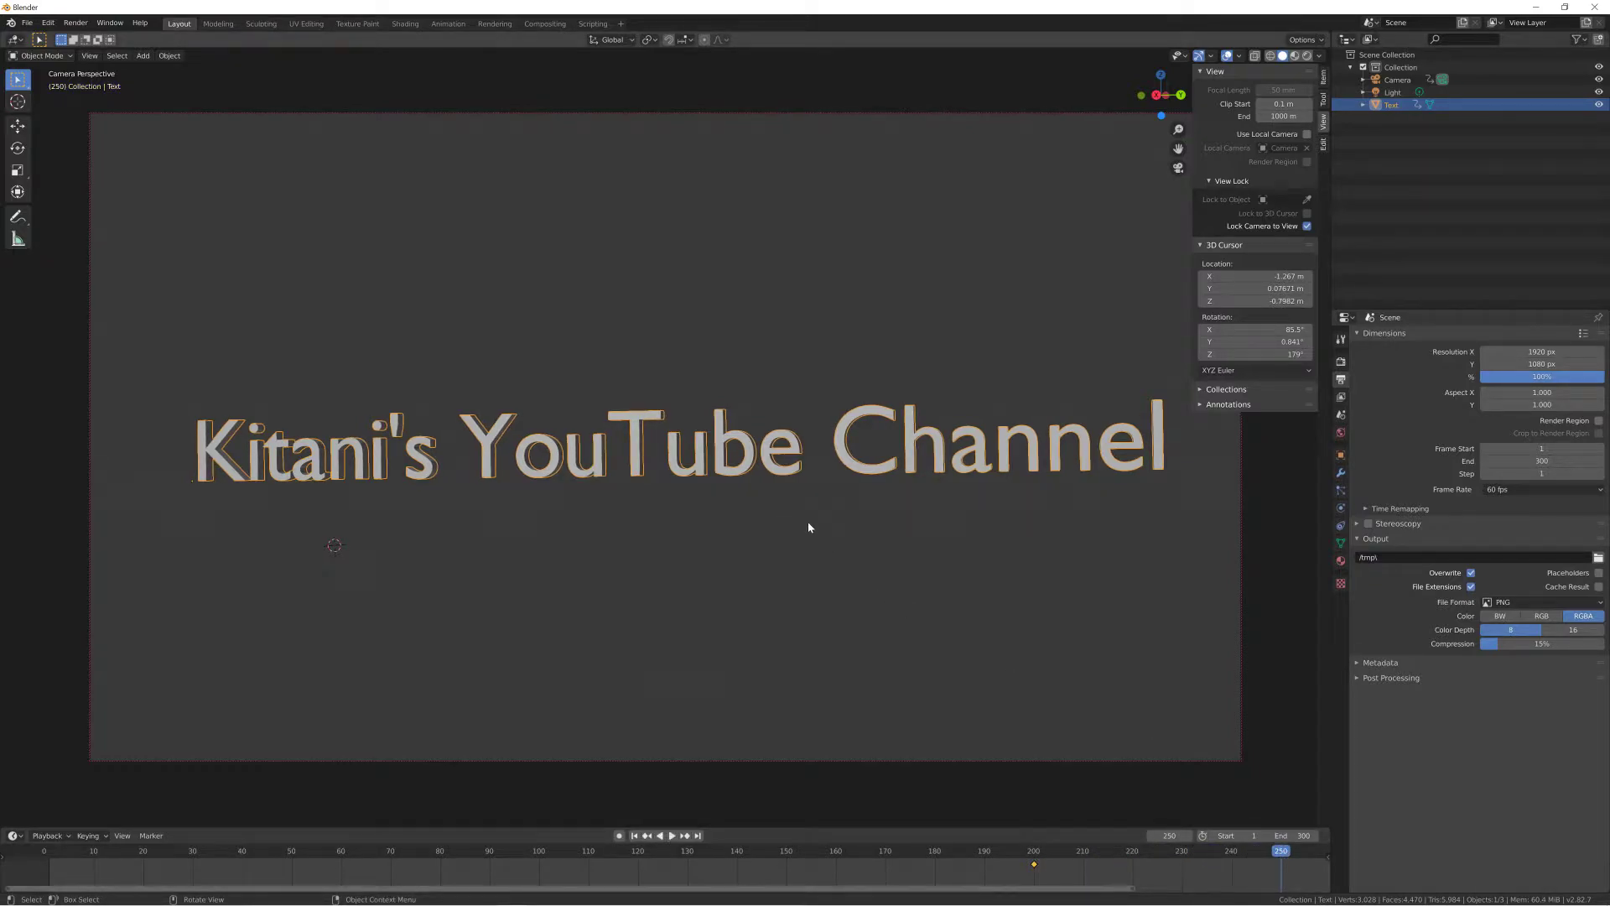
{"action": "key", "text": "r"}
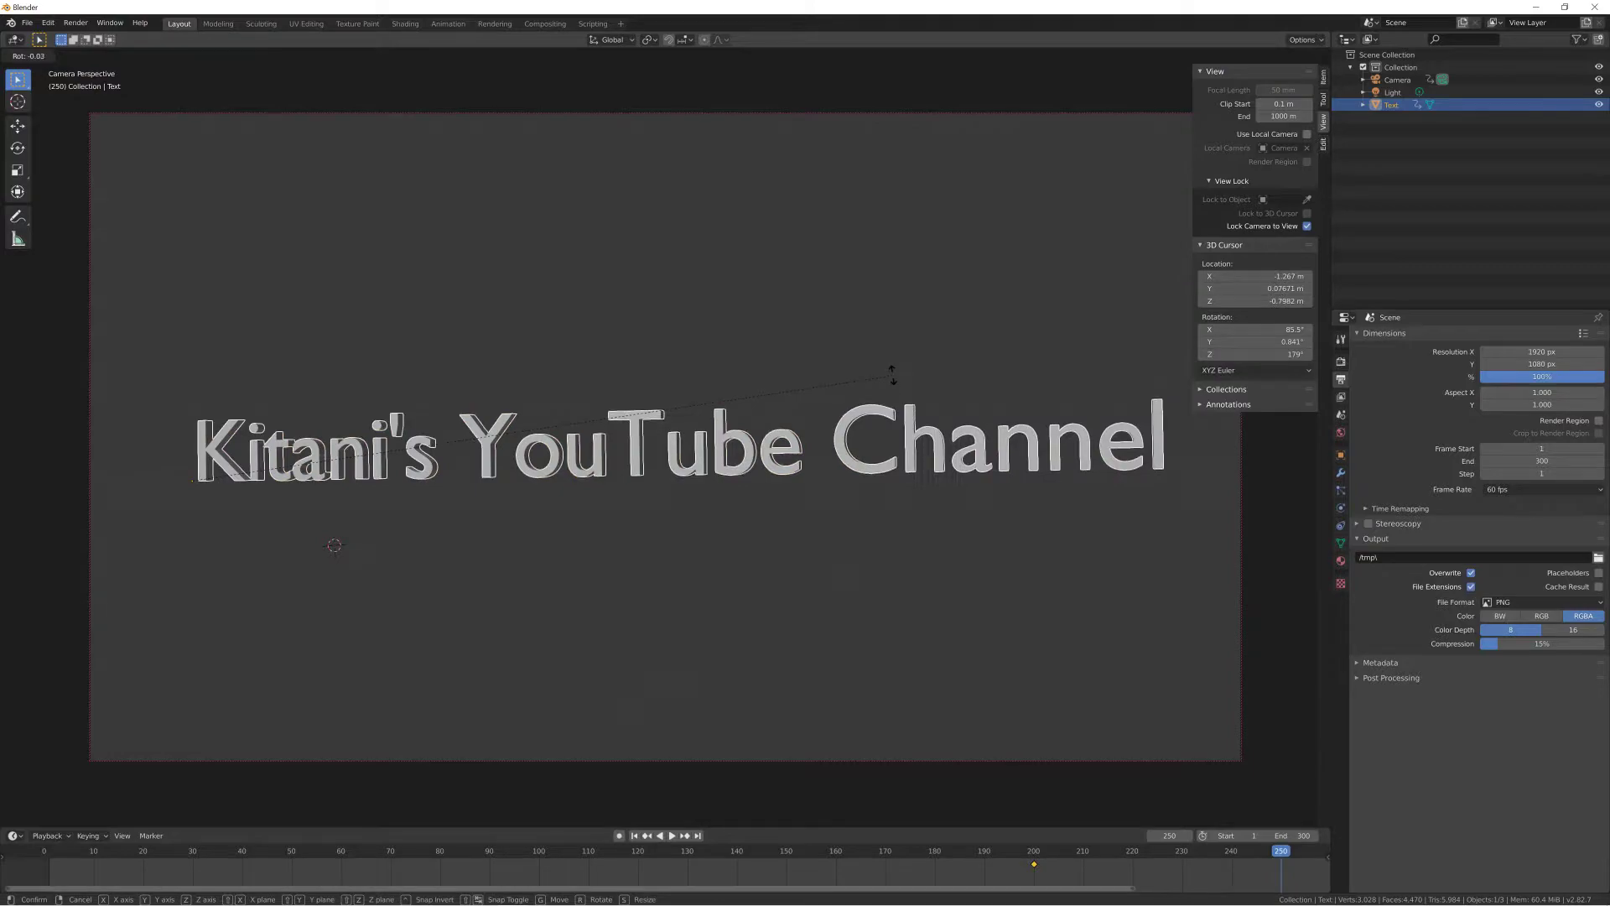
{"action": "left_click", "coordinate": [876, 353]}
{"action": "key", "text": "ctrl+z"}
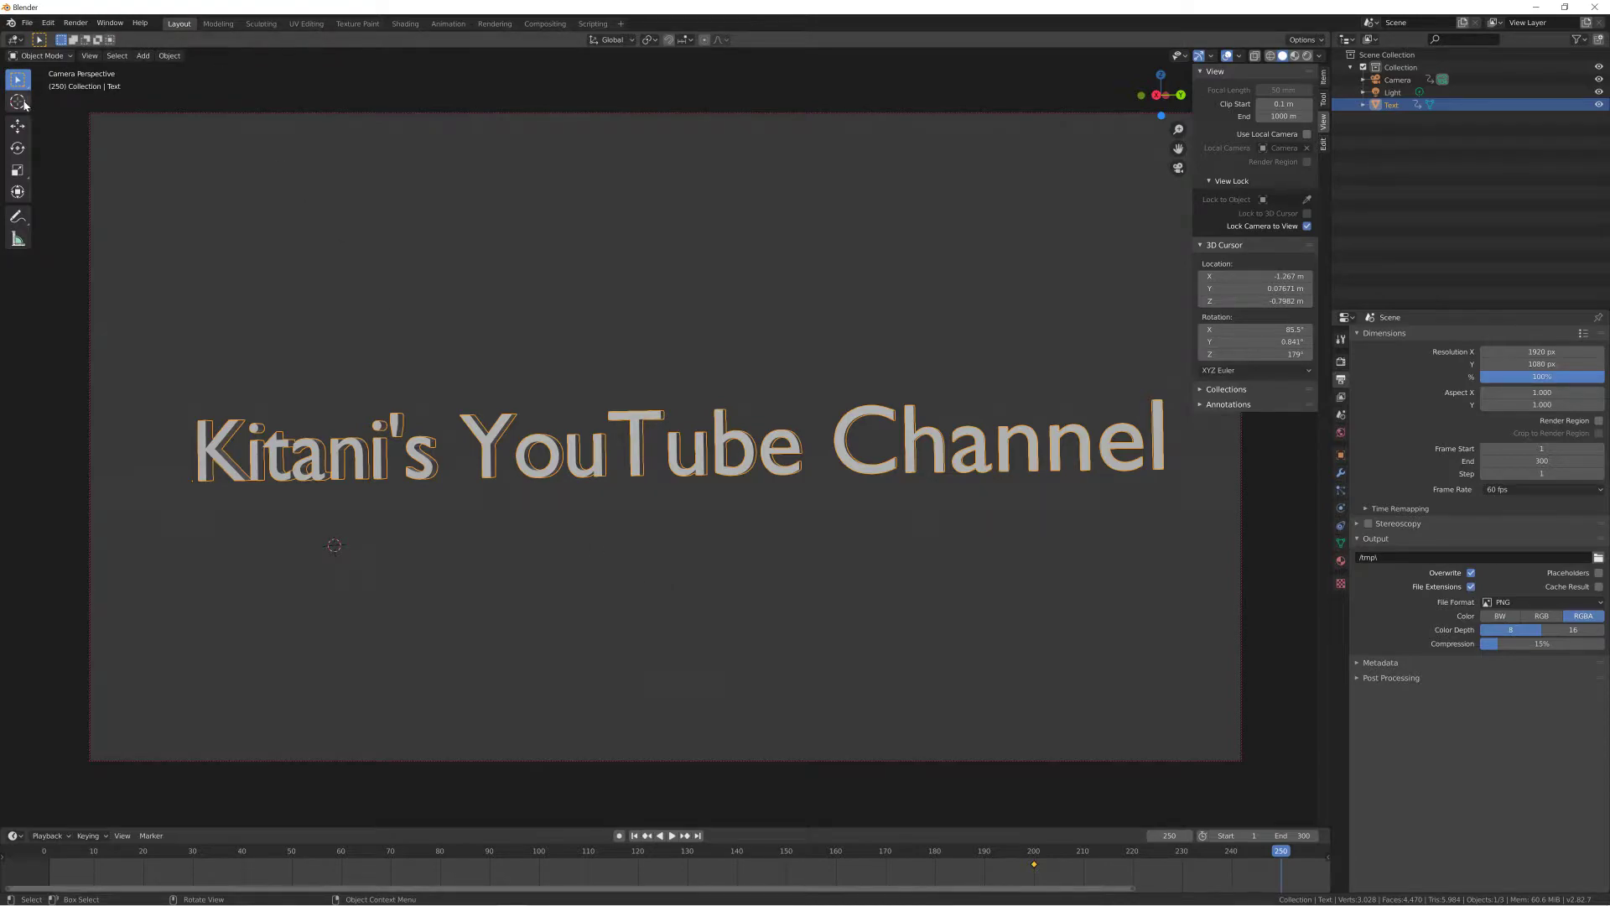
Step: Place the 3D cursor on the text and orient transforms to the cursor, cancelling a trial rotation
{"action": "key", "text": "shift+space"}
{"action": "left_click", "coordinate": [731, 487]}
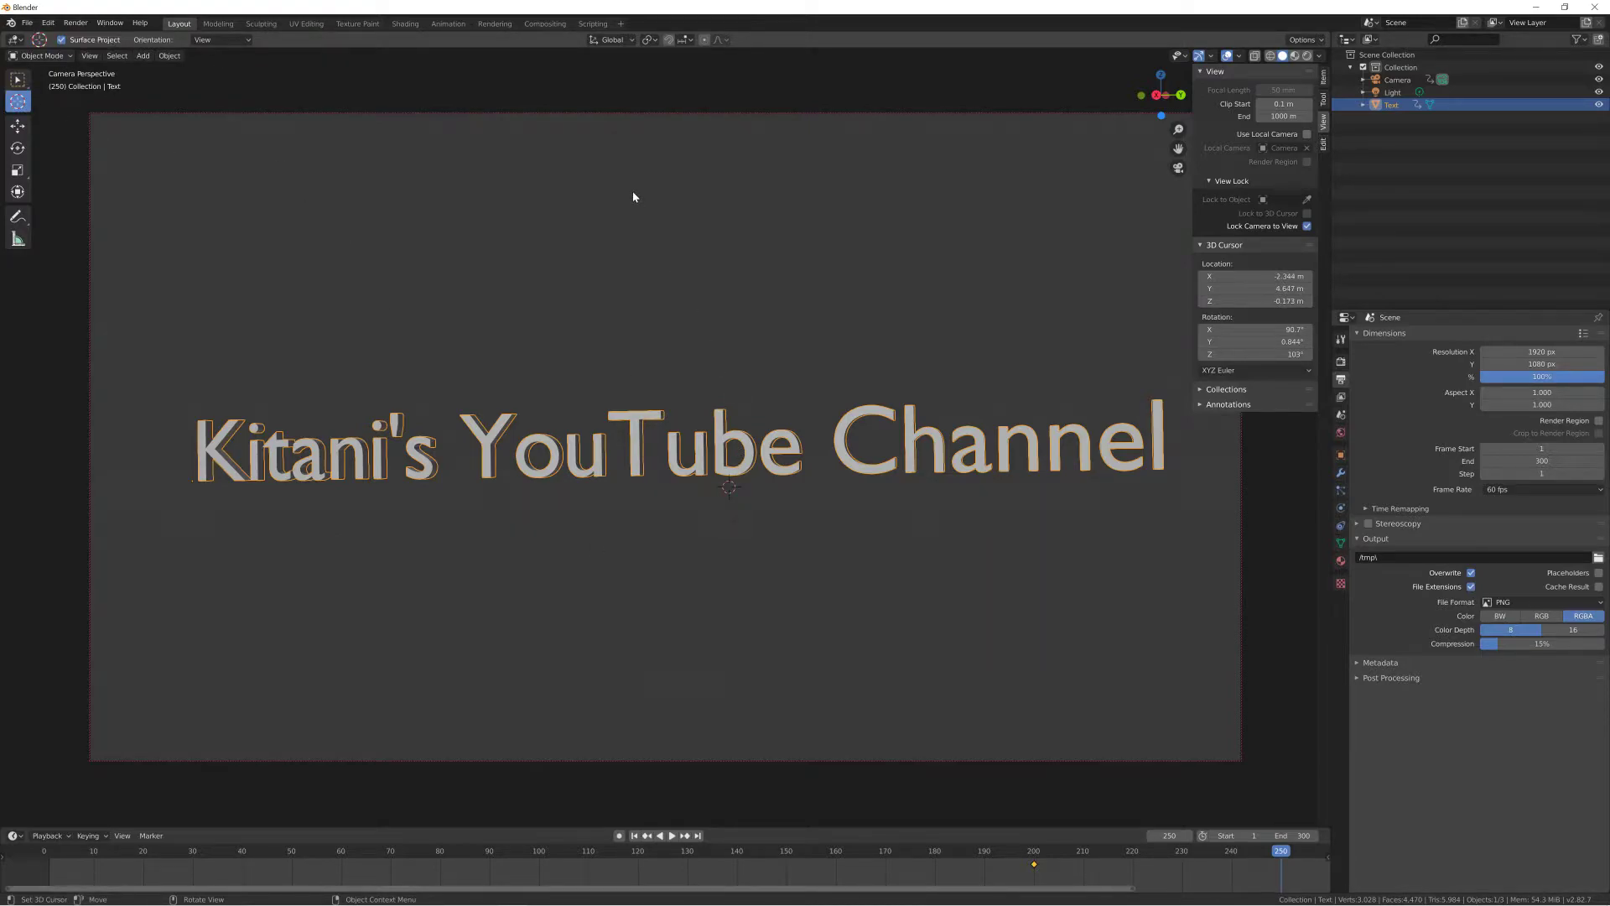
{"action": "left_click", "coordinate": [711, 459]}
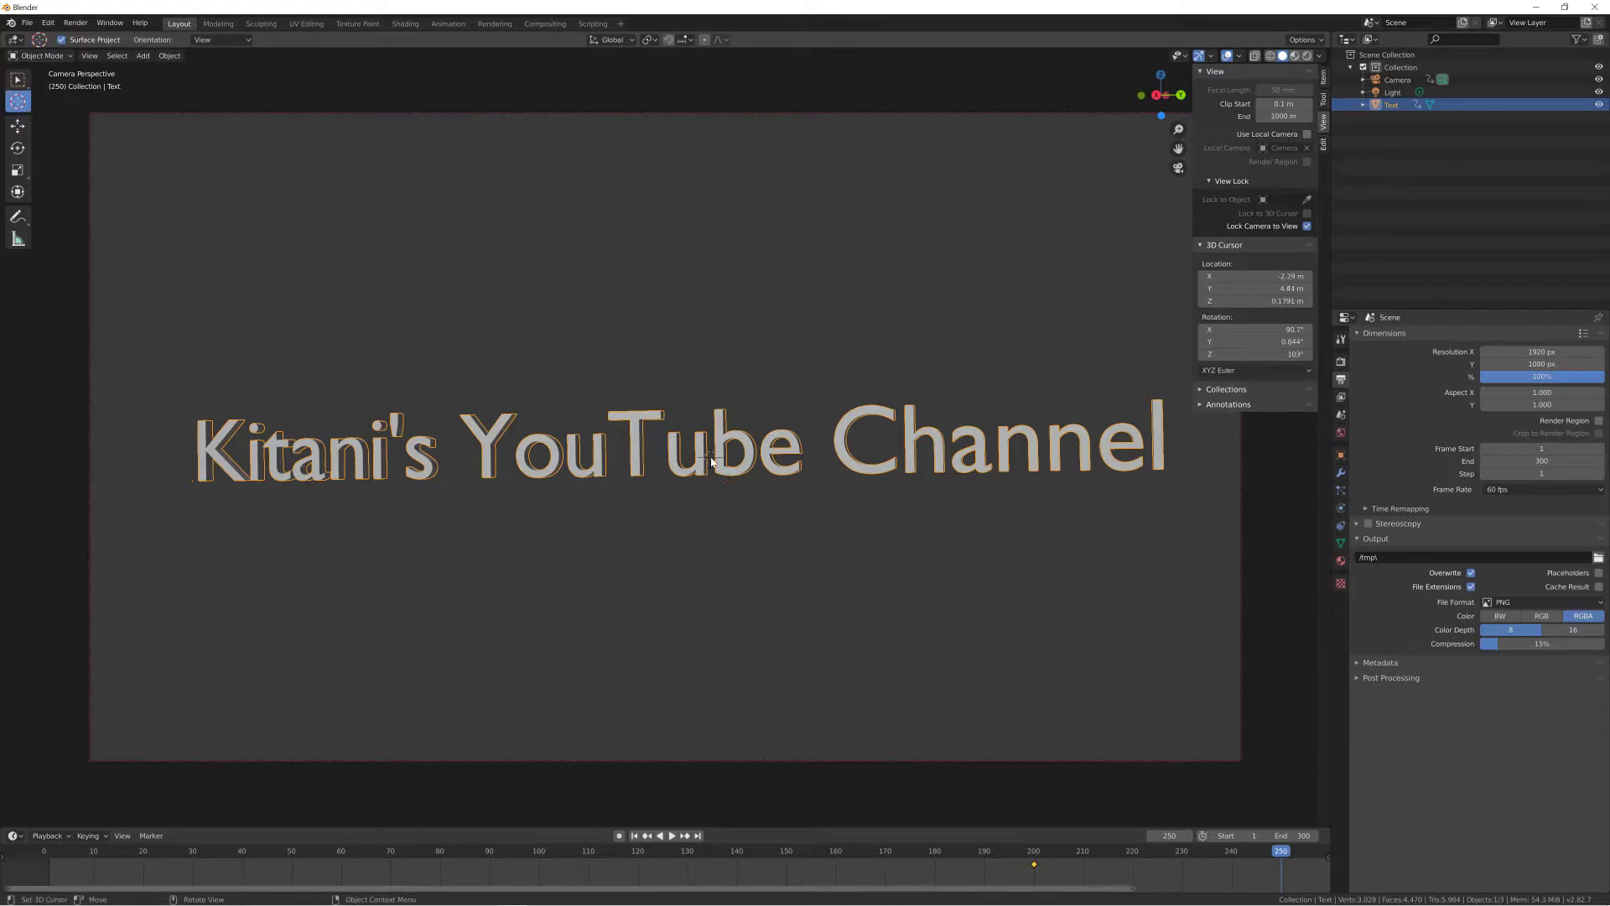
{"action": "left_click", "coordinate": [610, 42]}
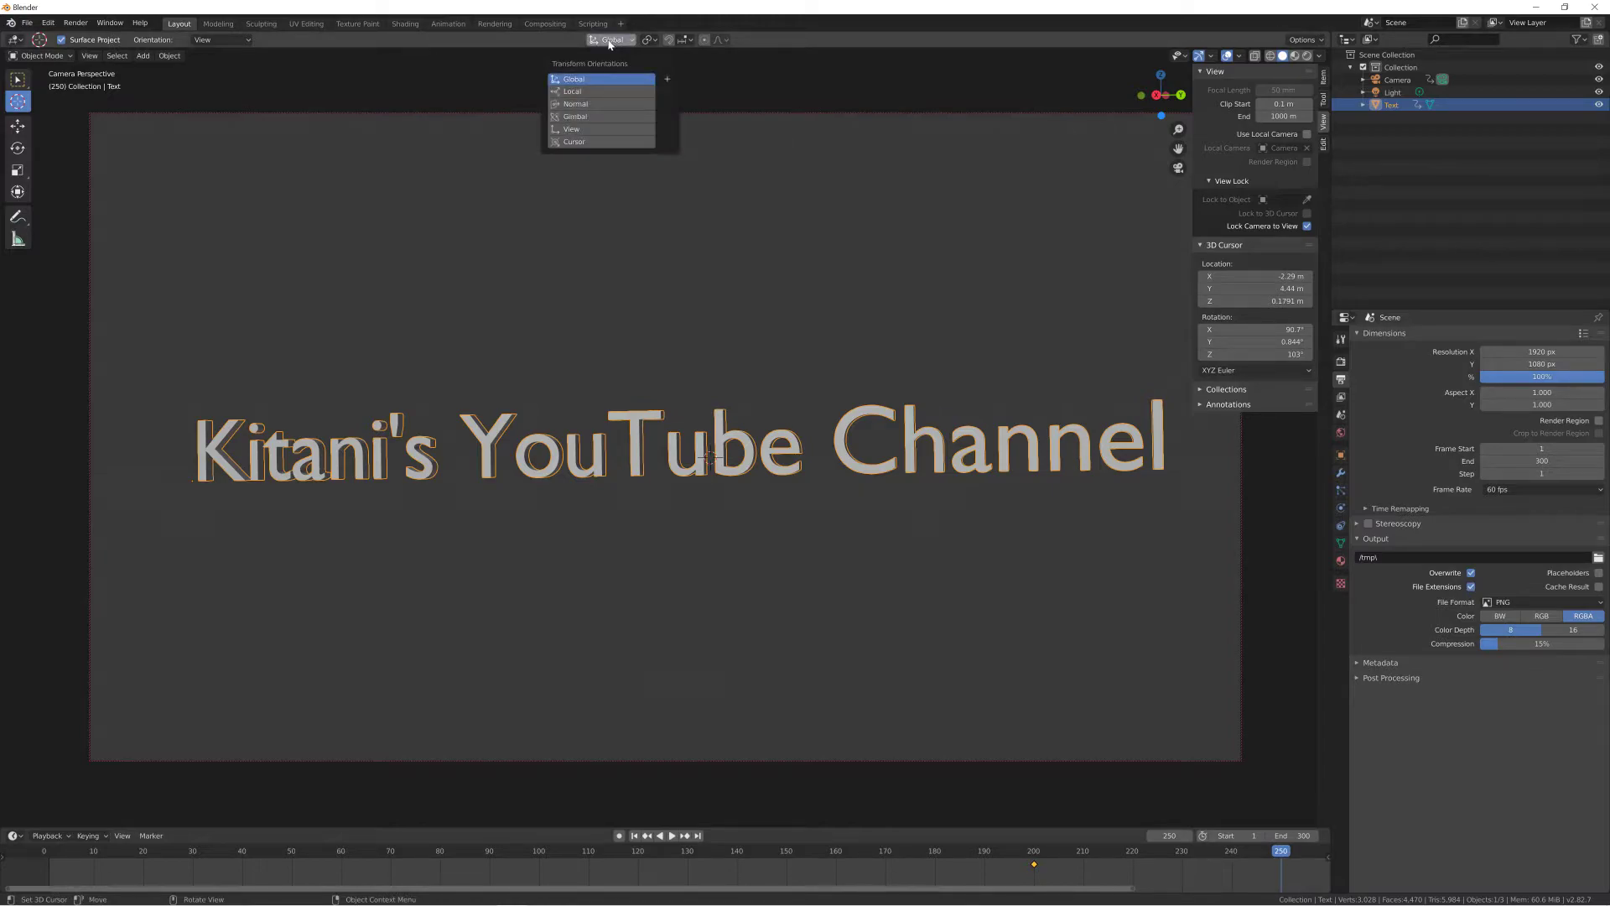
{"action": "left_click", "coordinate": [575, 142]}
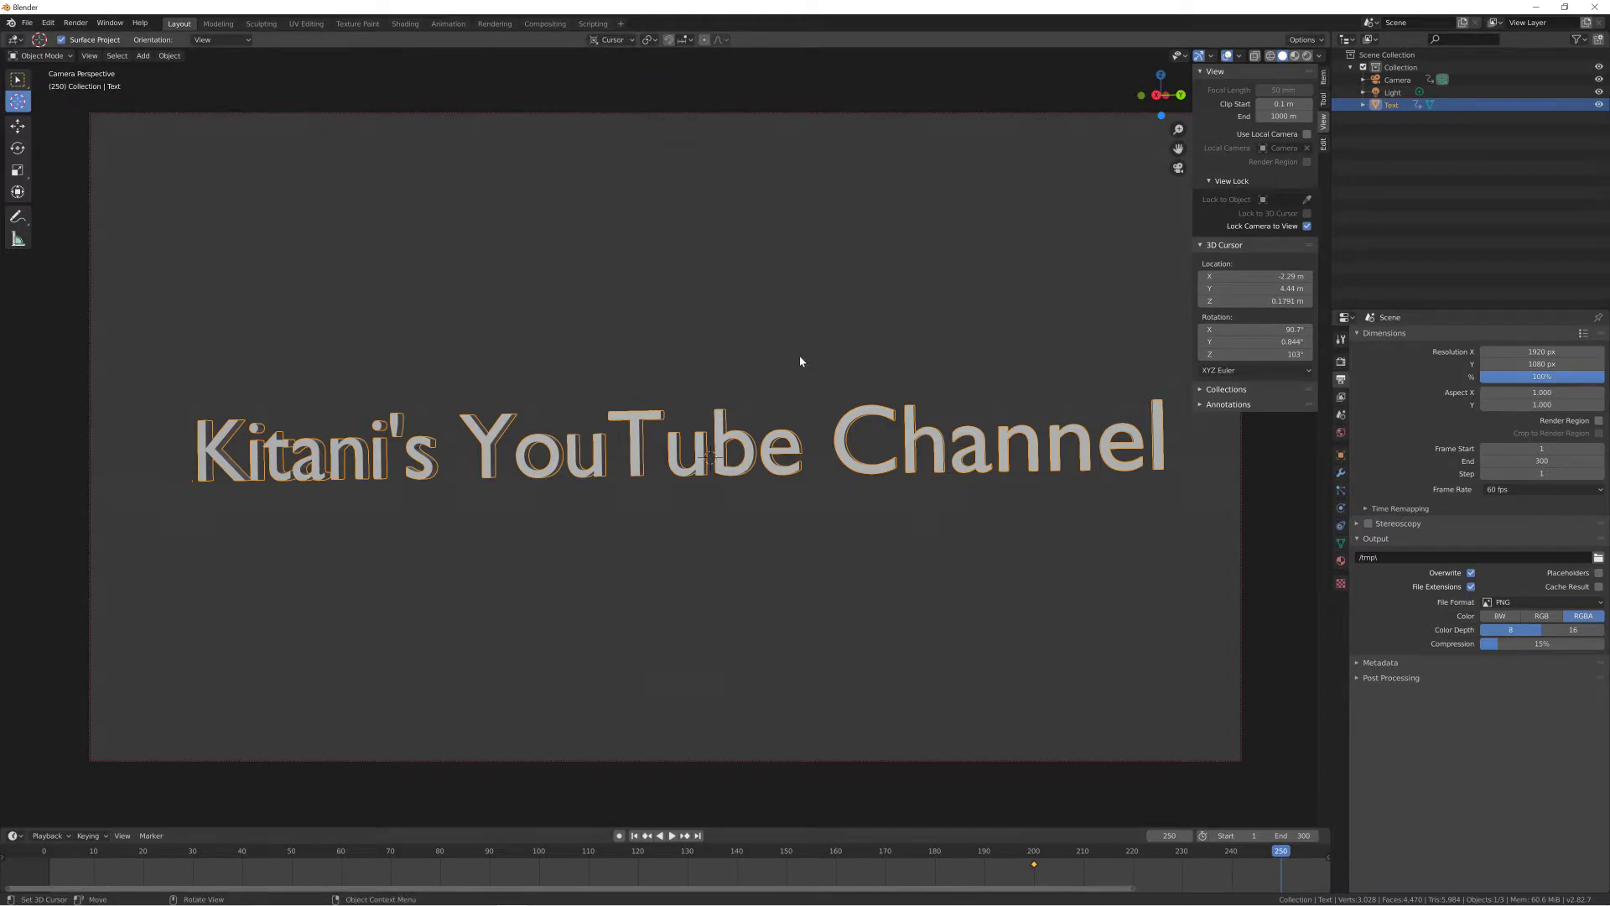
{"action": "key", "text": "r"}
{"action": "key", "text": "Escape"}
Step: Restore Global orientation and set the pivot point to Bounding Box Center
{"action": "left_click", "coordinate": [649, 39]}
{"action": "left_click", "coordinate": [609, 39]}
{"action": "left_click", "coordinate": [579, 77]}
{"action": "left_click", "coordinate": [683, 40]}
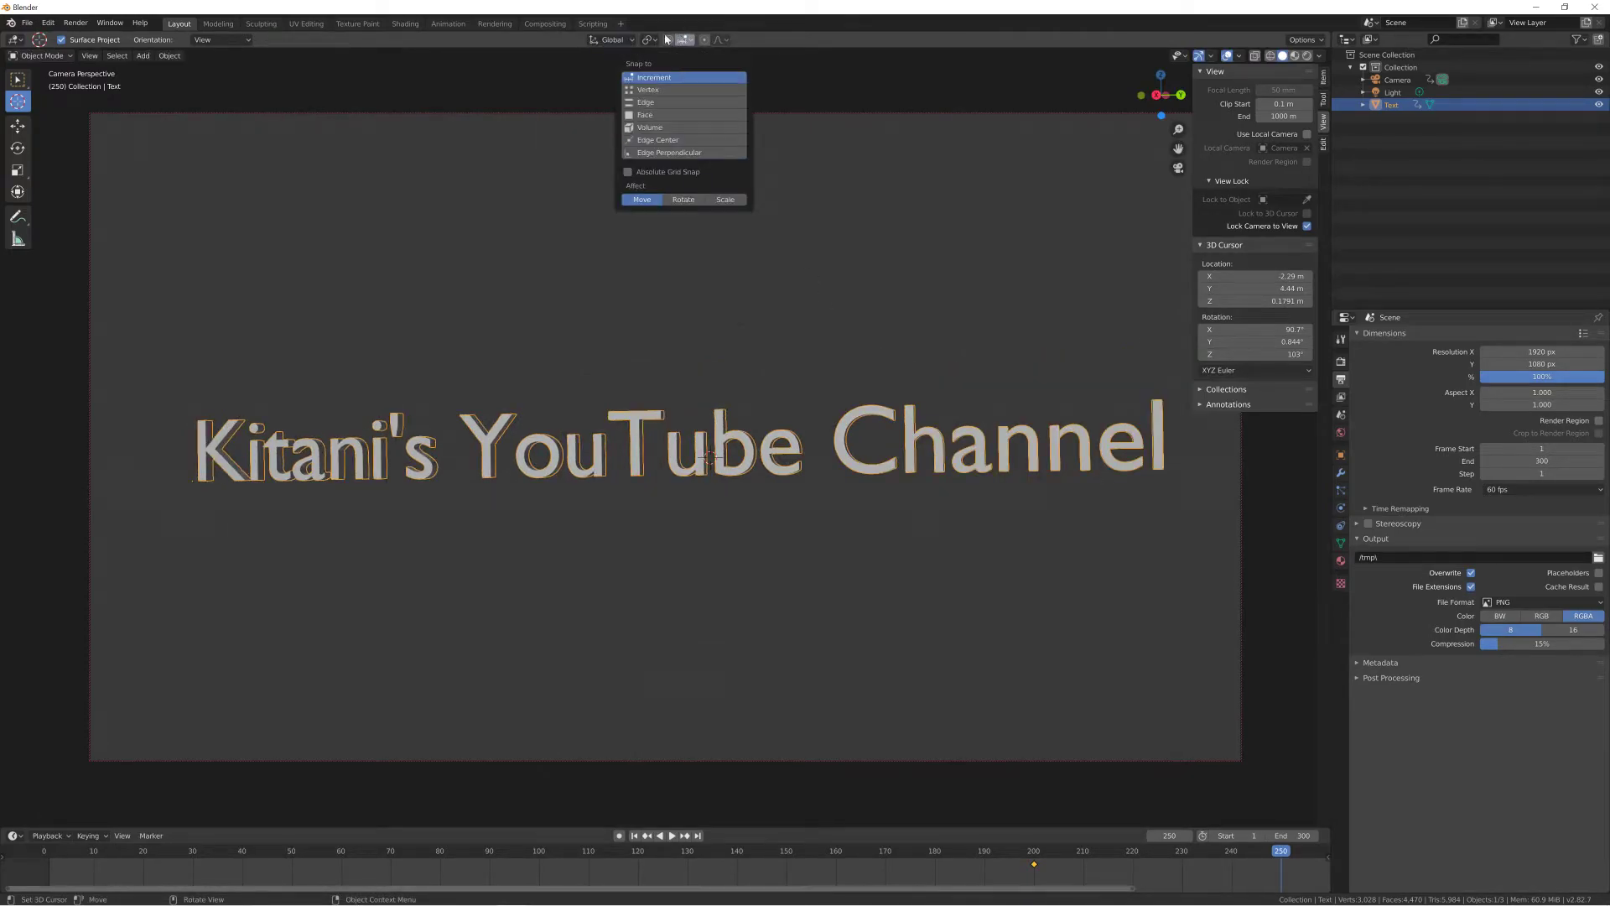
{"action": "left_click", "coordinate": [670, 67]}
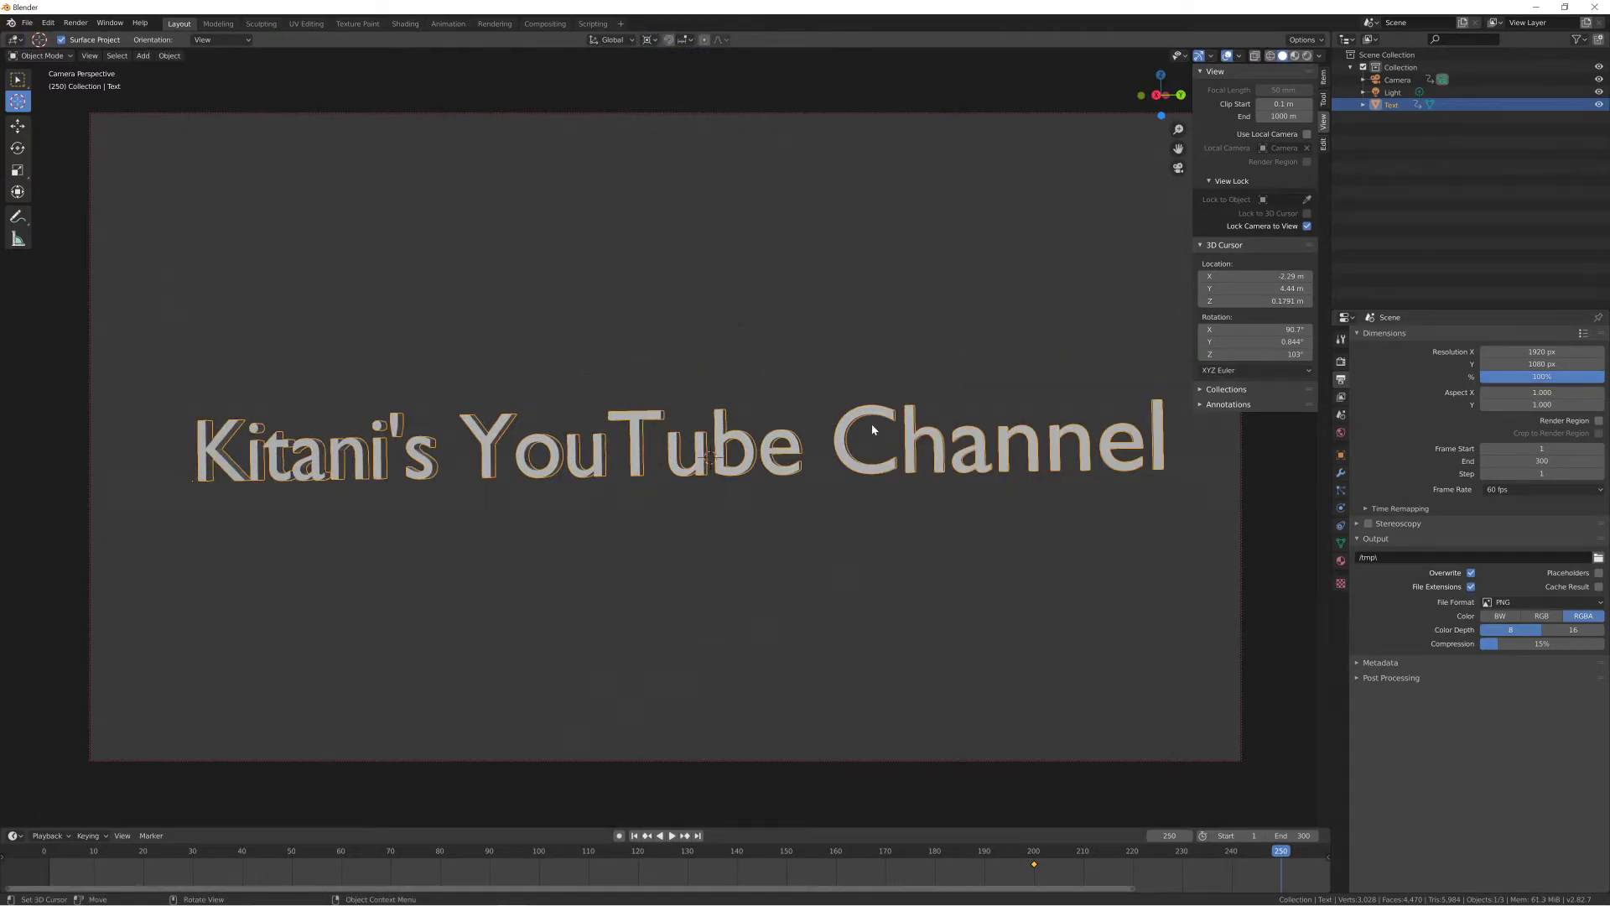
Step: Tilt the text counter-clockwise, keyframe its location, rotation and scale at frame 250, and reframe the camera
{"action": "key", "text": "r"}
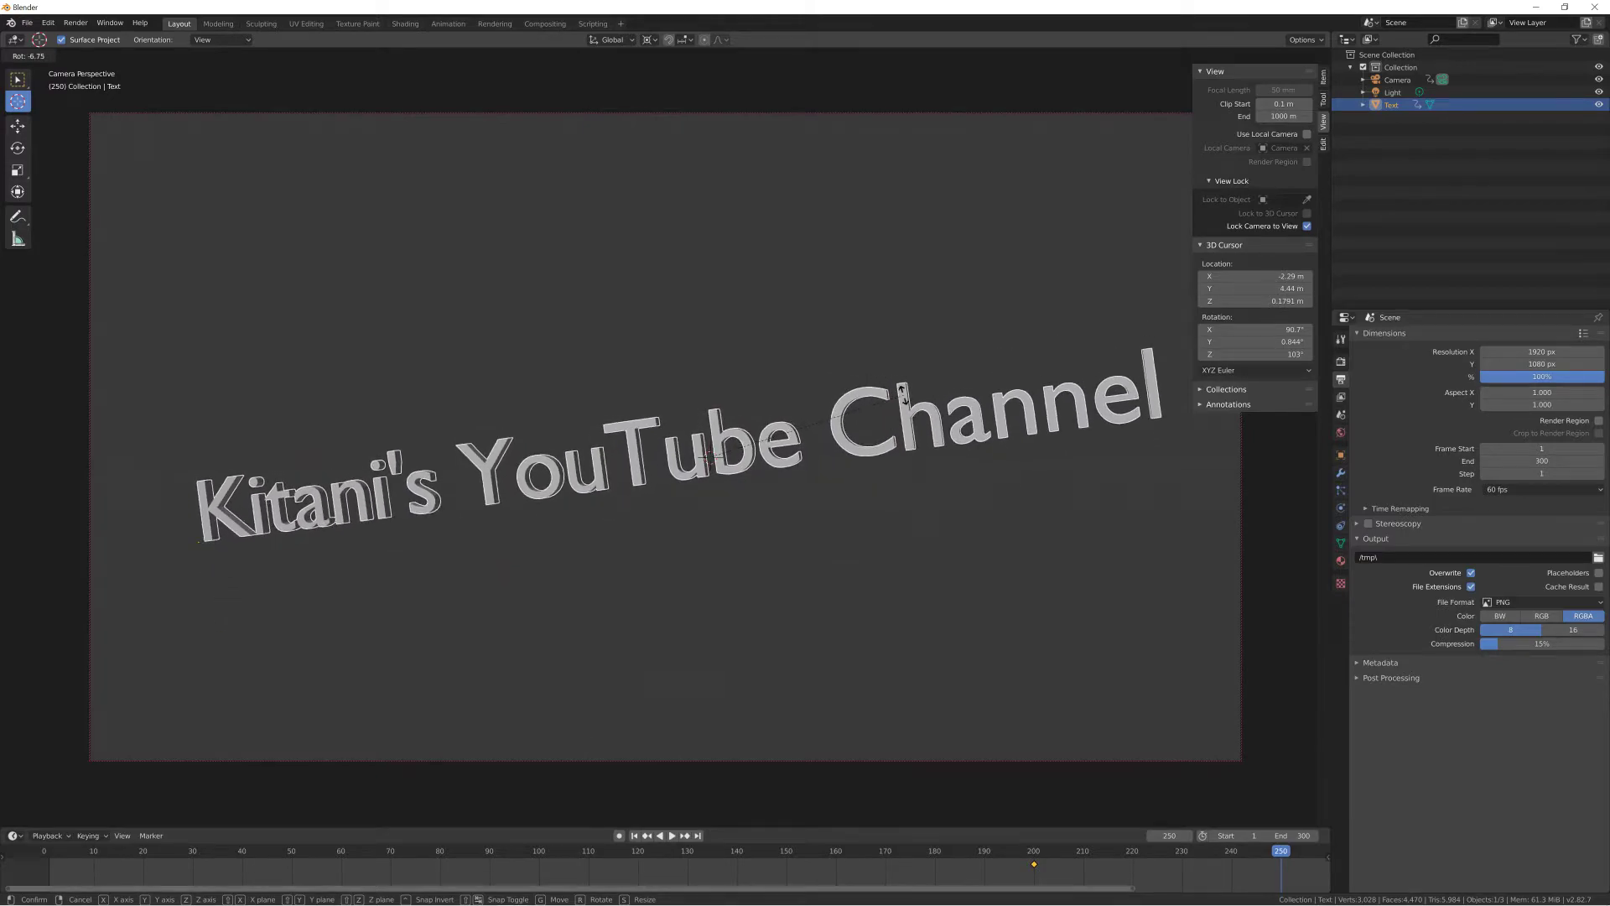
{"action": "left_click", "coordinate": [903, 394]}
{"action": "key", "text": "i"}
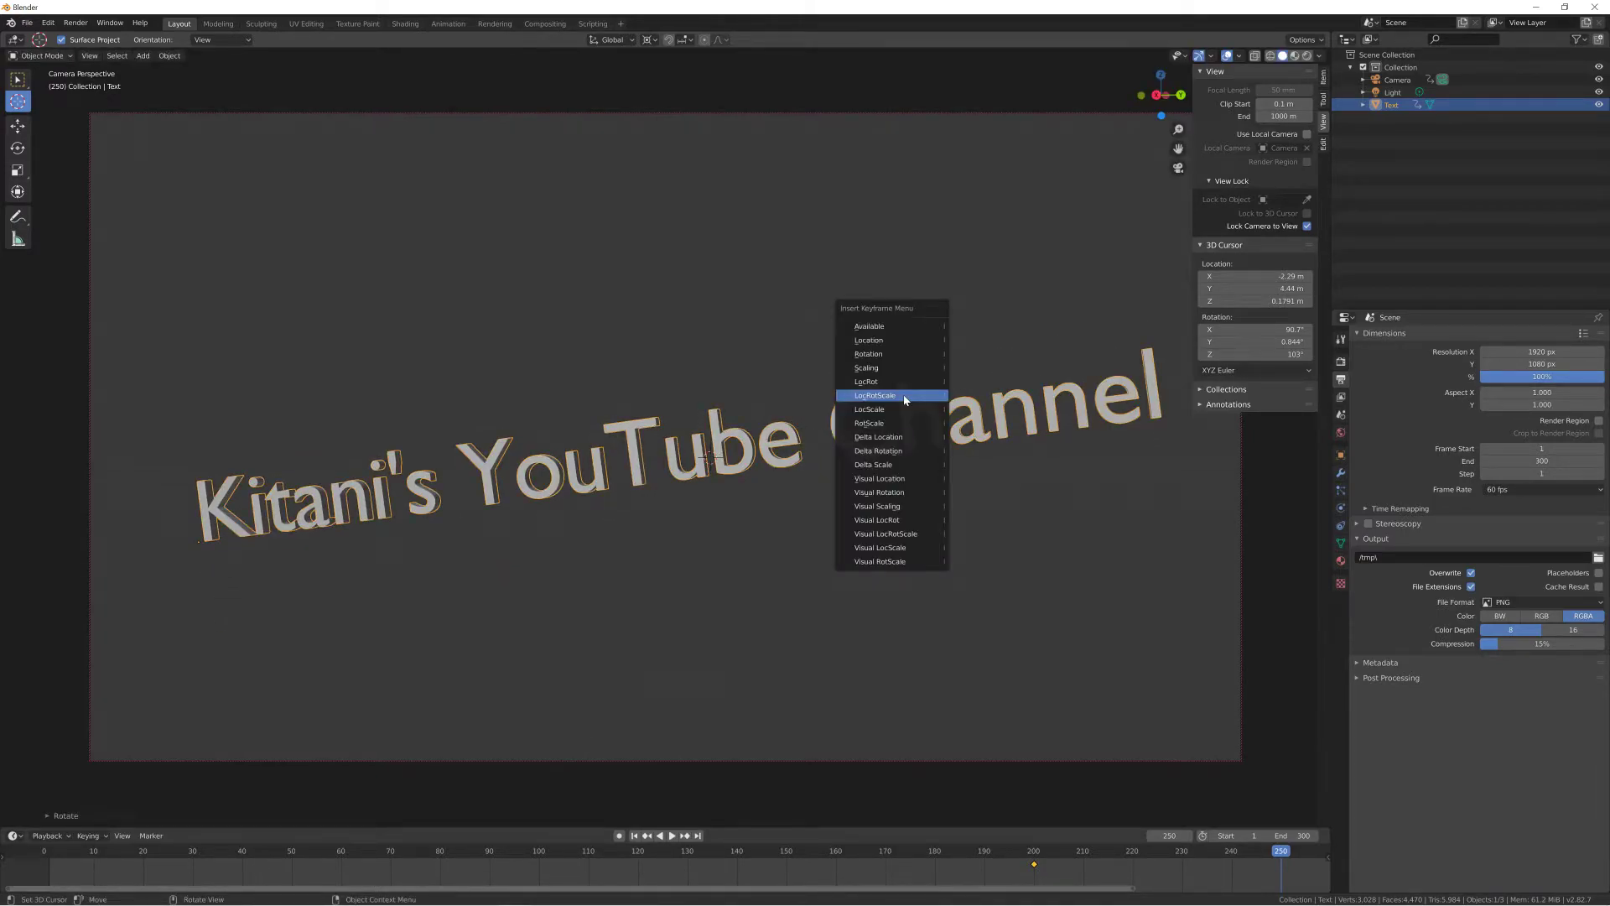
{"action": "left_click", "coordinate": [905, 396]}
{"action": "middle_click_drag", "start_coordinate": [992, 535], "coordinate": [899, 536]}
Step: Insert a keyframe on the camera at frame 250
{"action": "left_click", "coordinate": [1459, 80]}
{"action": "key", "text": "i"}
{"action": "left_click", "coordinate": [1236, 695]}
Step: Move to frame 300, place the 3D cursor near the text, and select the text object
{"action": "left_click_drag", "start_coordinate": [992, 890], "coordinate": [1273, 889]}
{"action": "left_click_drag", "start_coordinate": [927, 852], "coordinate": [1177, 854]}
{"action": "left_click", "coordinate": [847, 440]}
{"action": "left_click", "coordinate": [824, 292]}
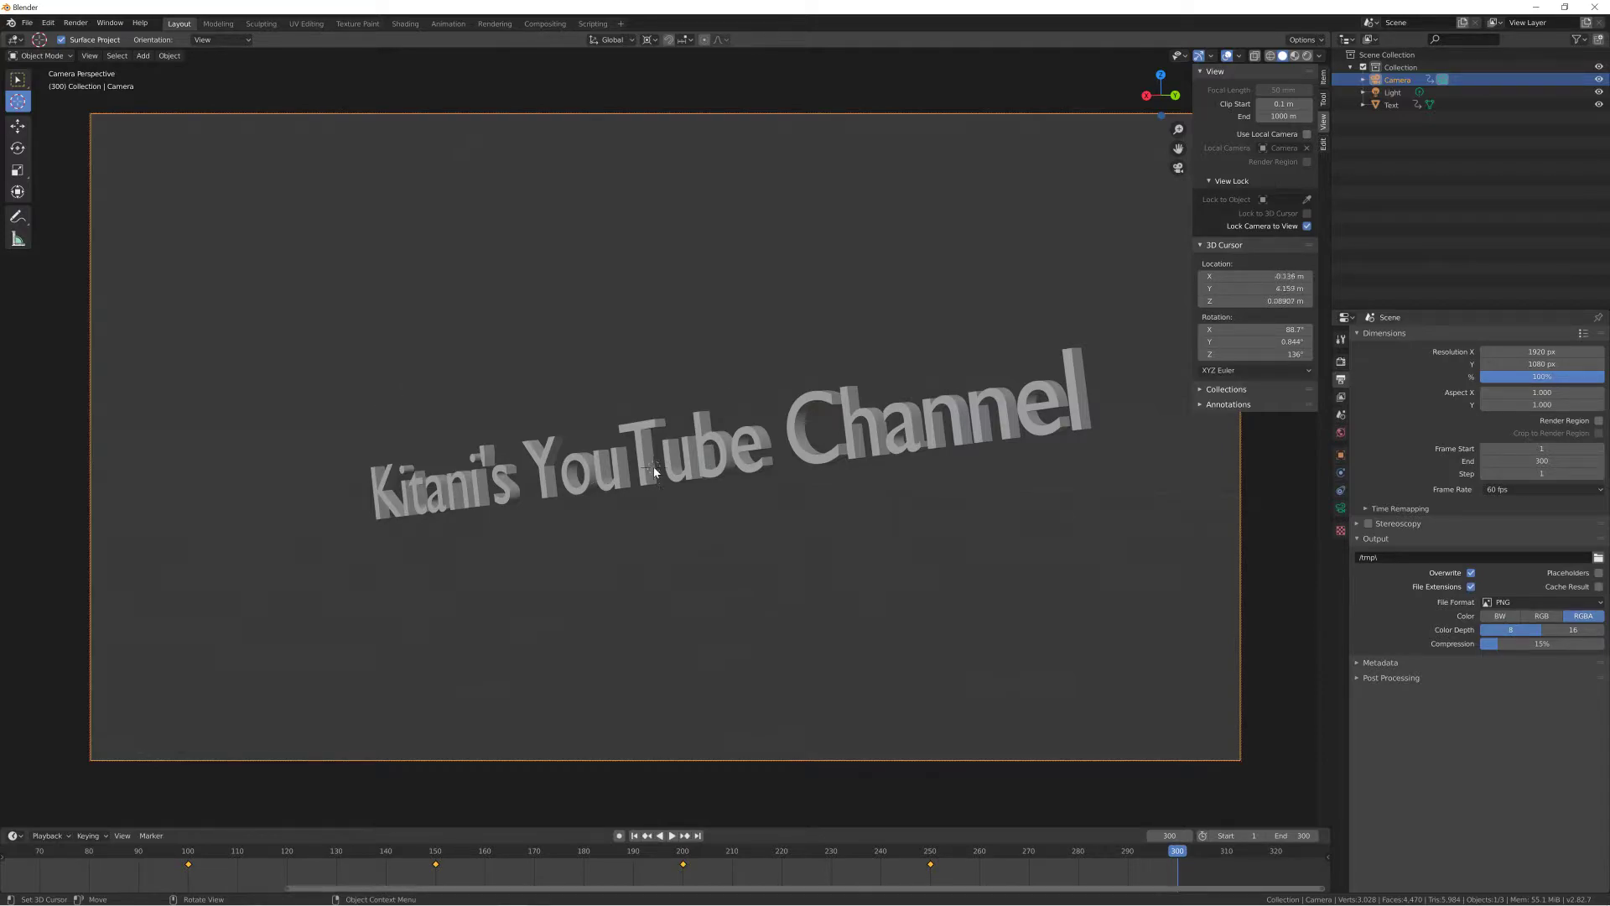
{"action": "left_click", "coordinate": [755, 394]}
{"action": "left_click", "coordinate": [18, 79]}
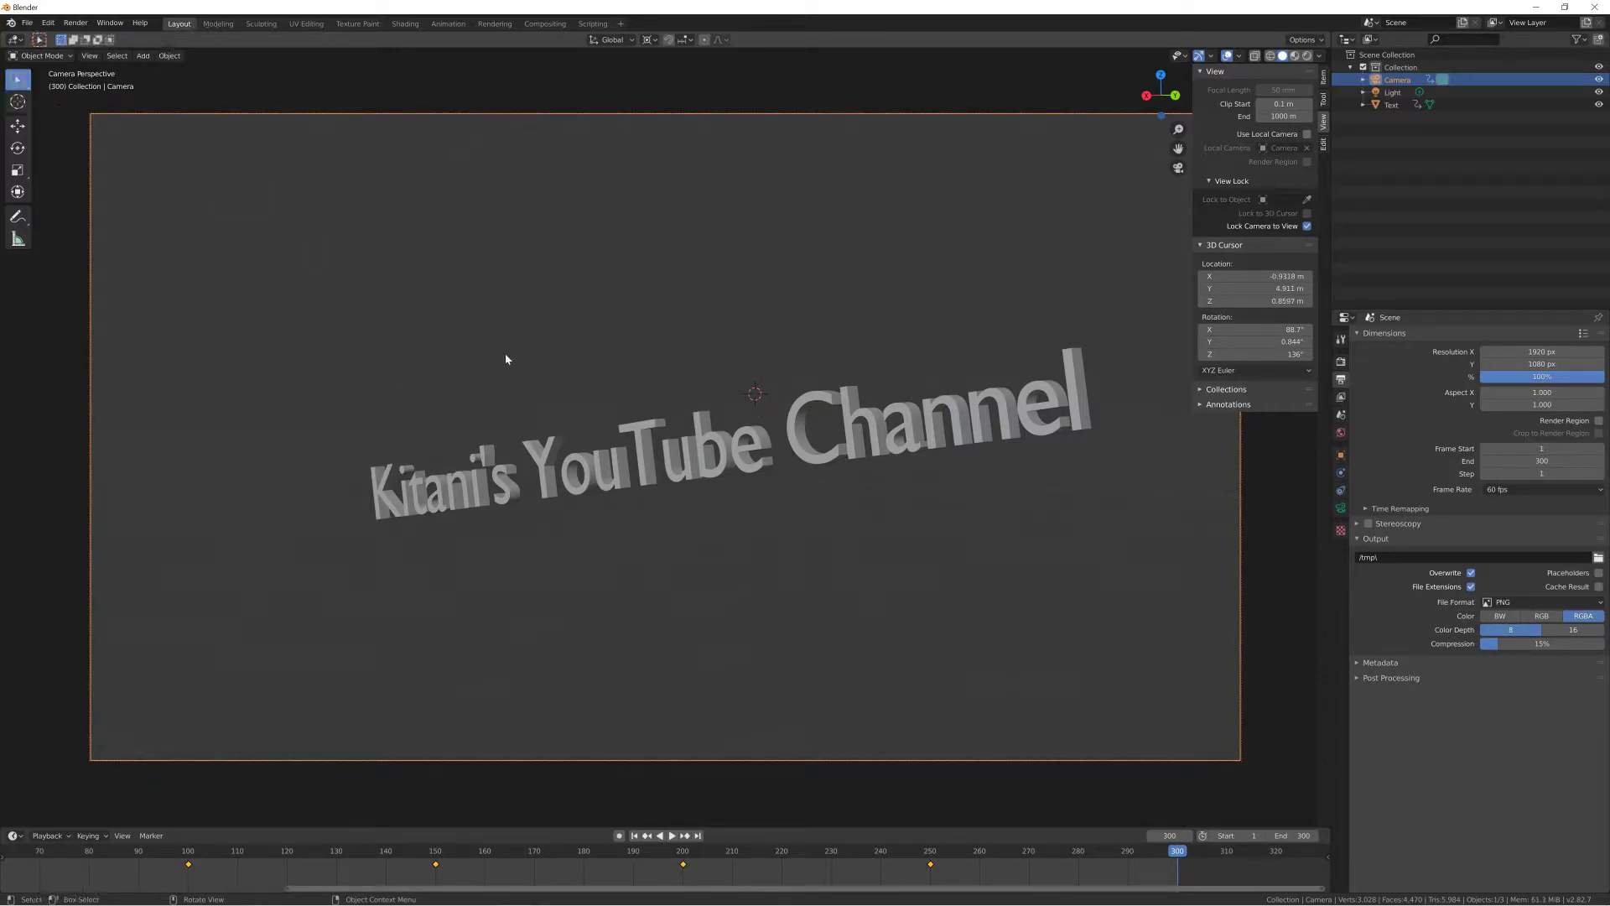
{"action": "left_click", "coordinate": [608, 475]}
Step: Rotate the text to a downward diagonal and keyframe its location, rotation and scale
{"action": "right_click", "coordinate": [928, 464]}
{"action": "key", "text": "r"}
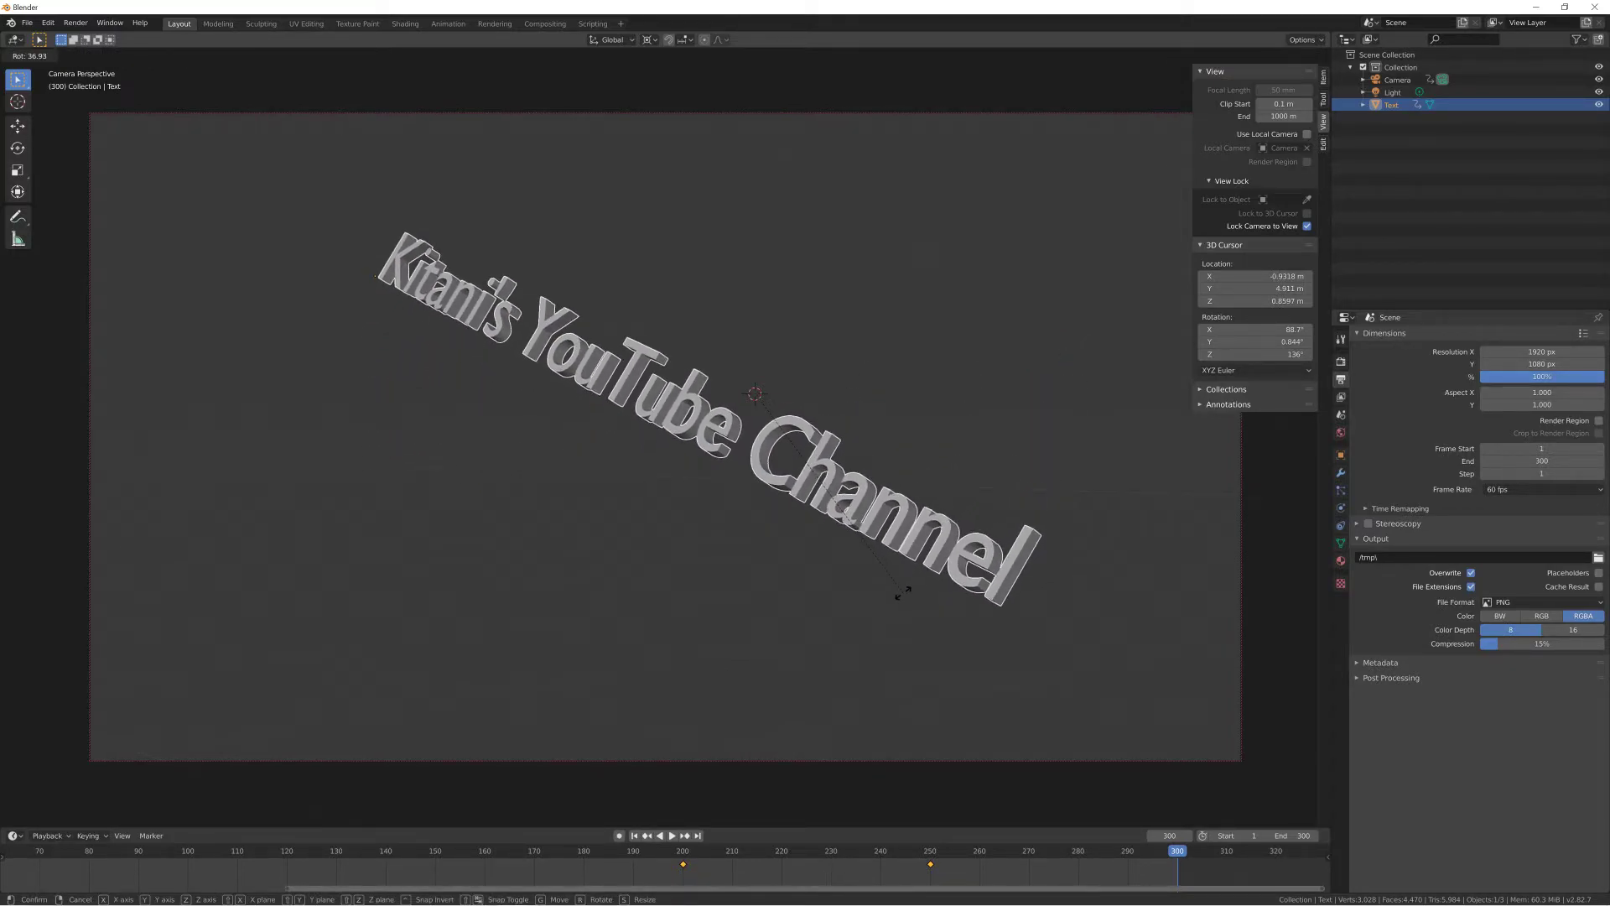
{"action": "left_click", "coordinate": [934, 571]}
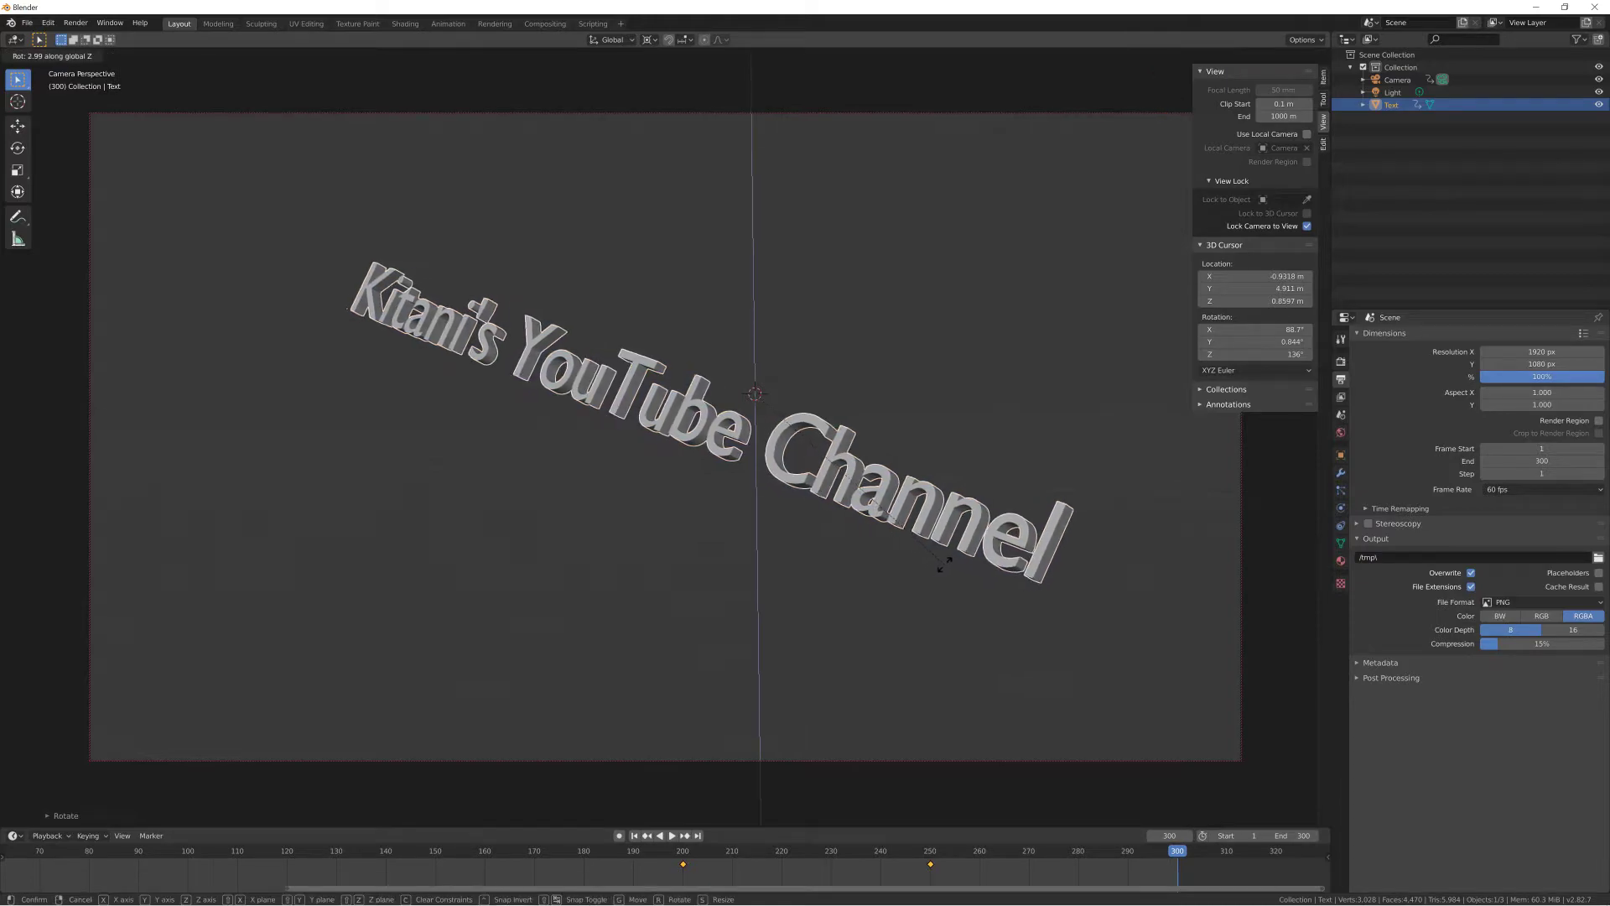
{"action": "left_click", "coordinate": [929, 501]}
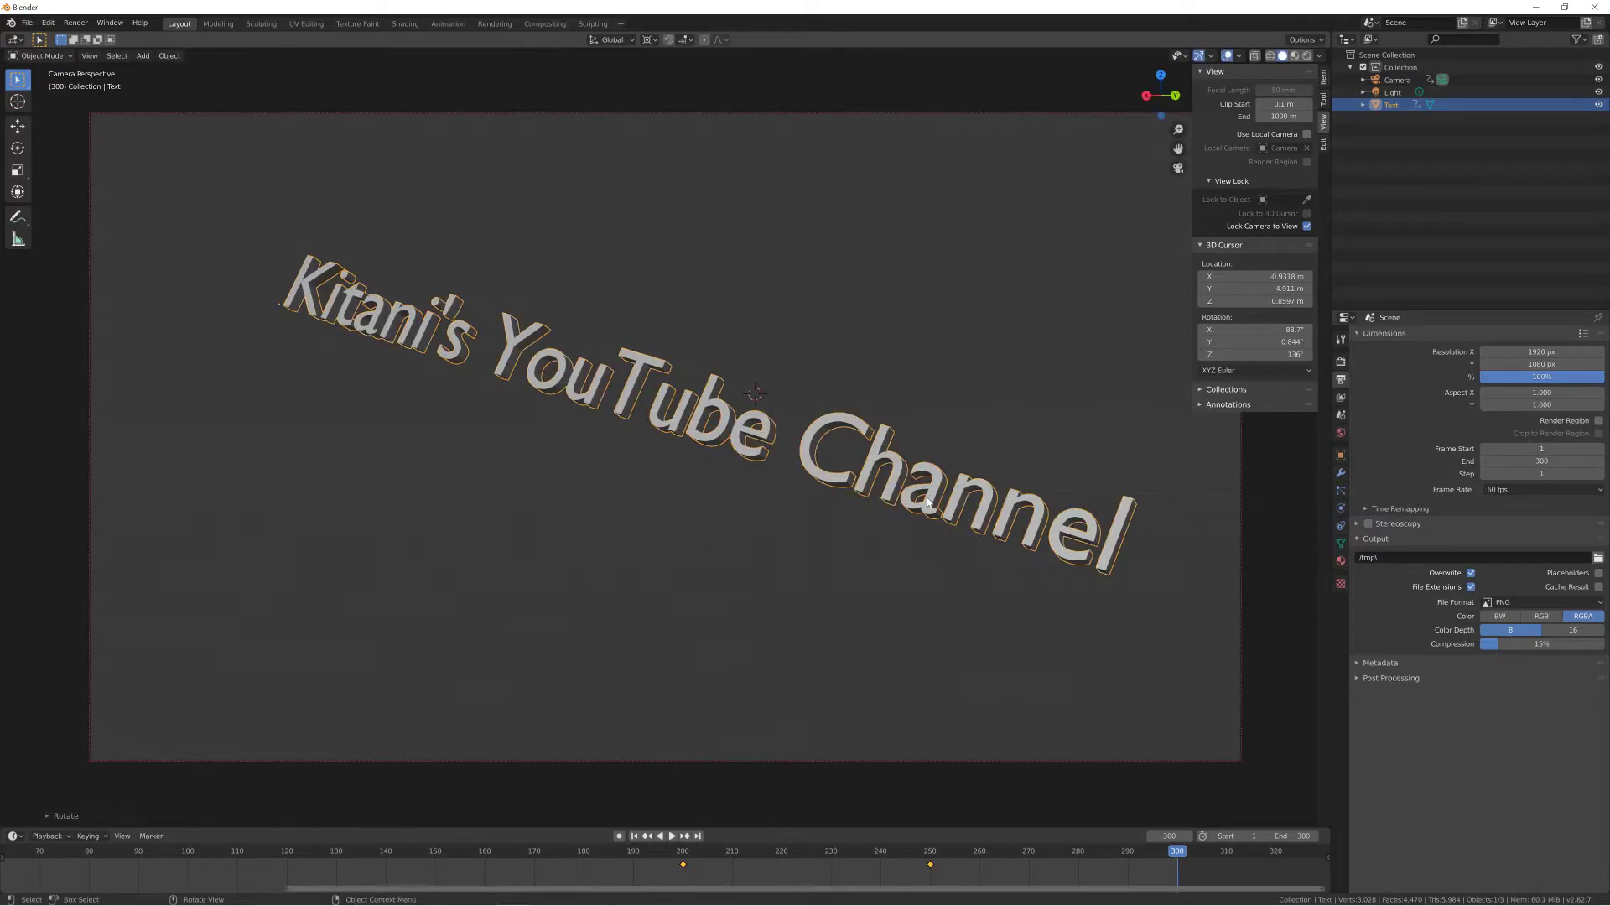
{"action": "key", "text": "i"}
{"action": "left_click", "coordinate": [928, 502]}
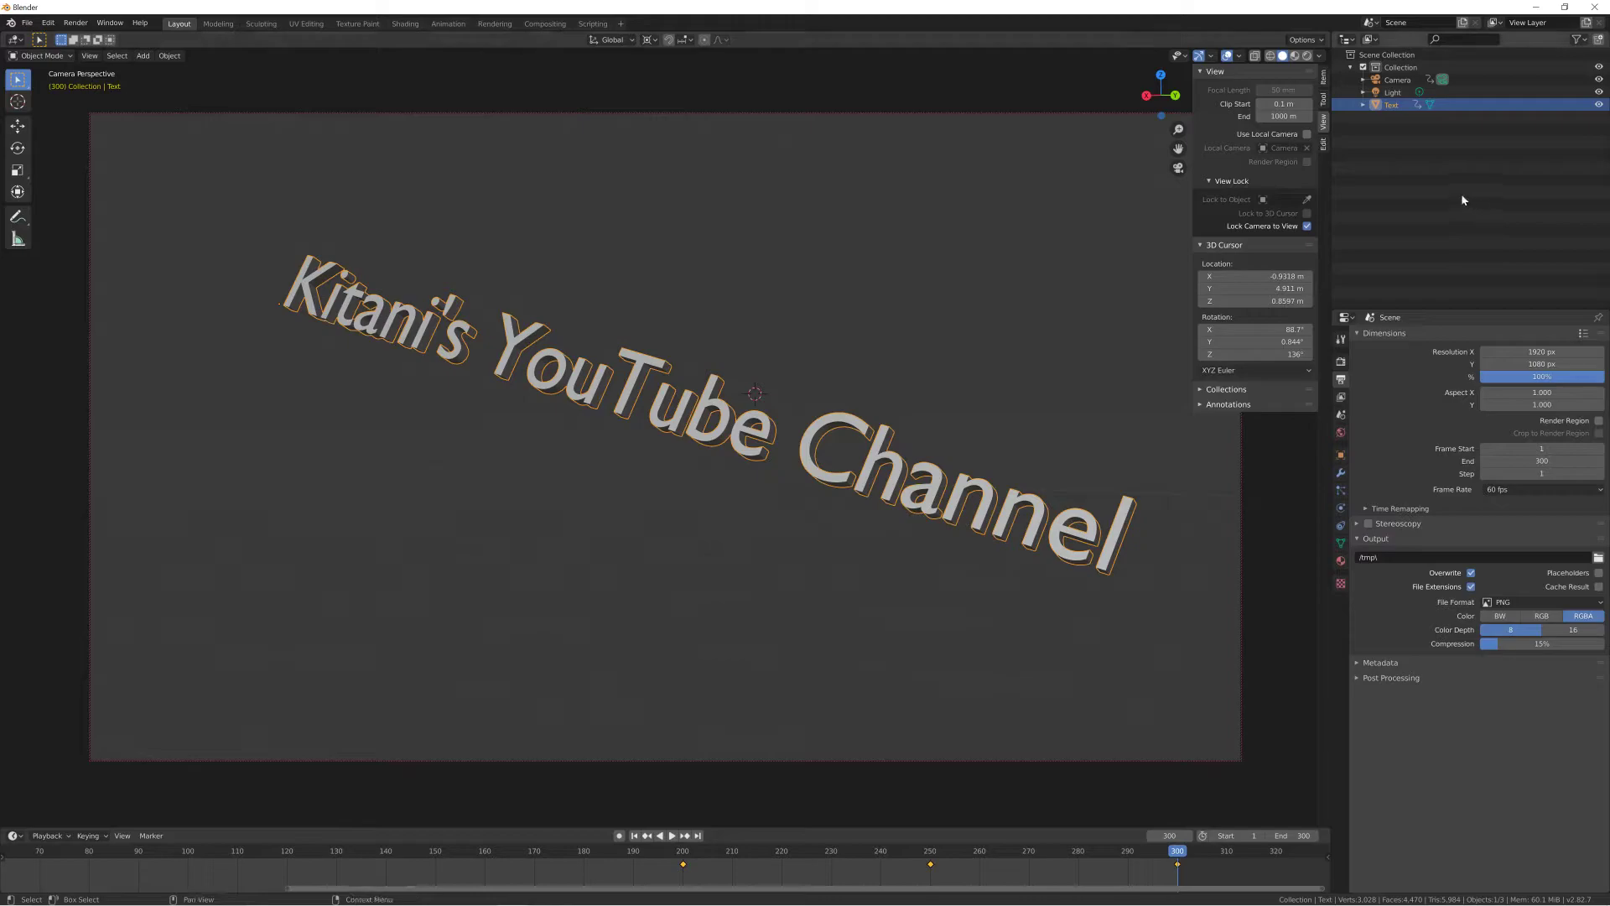
Step: Keyframe the camera at frame 300 and play back the animation
{"action": "left_click", "coordinate": [1395, 80]}
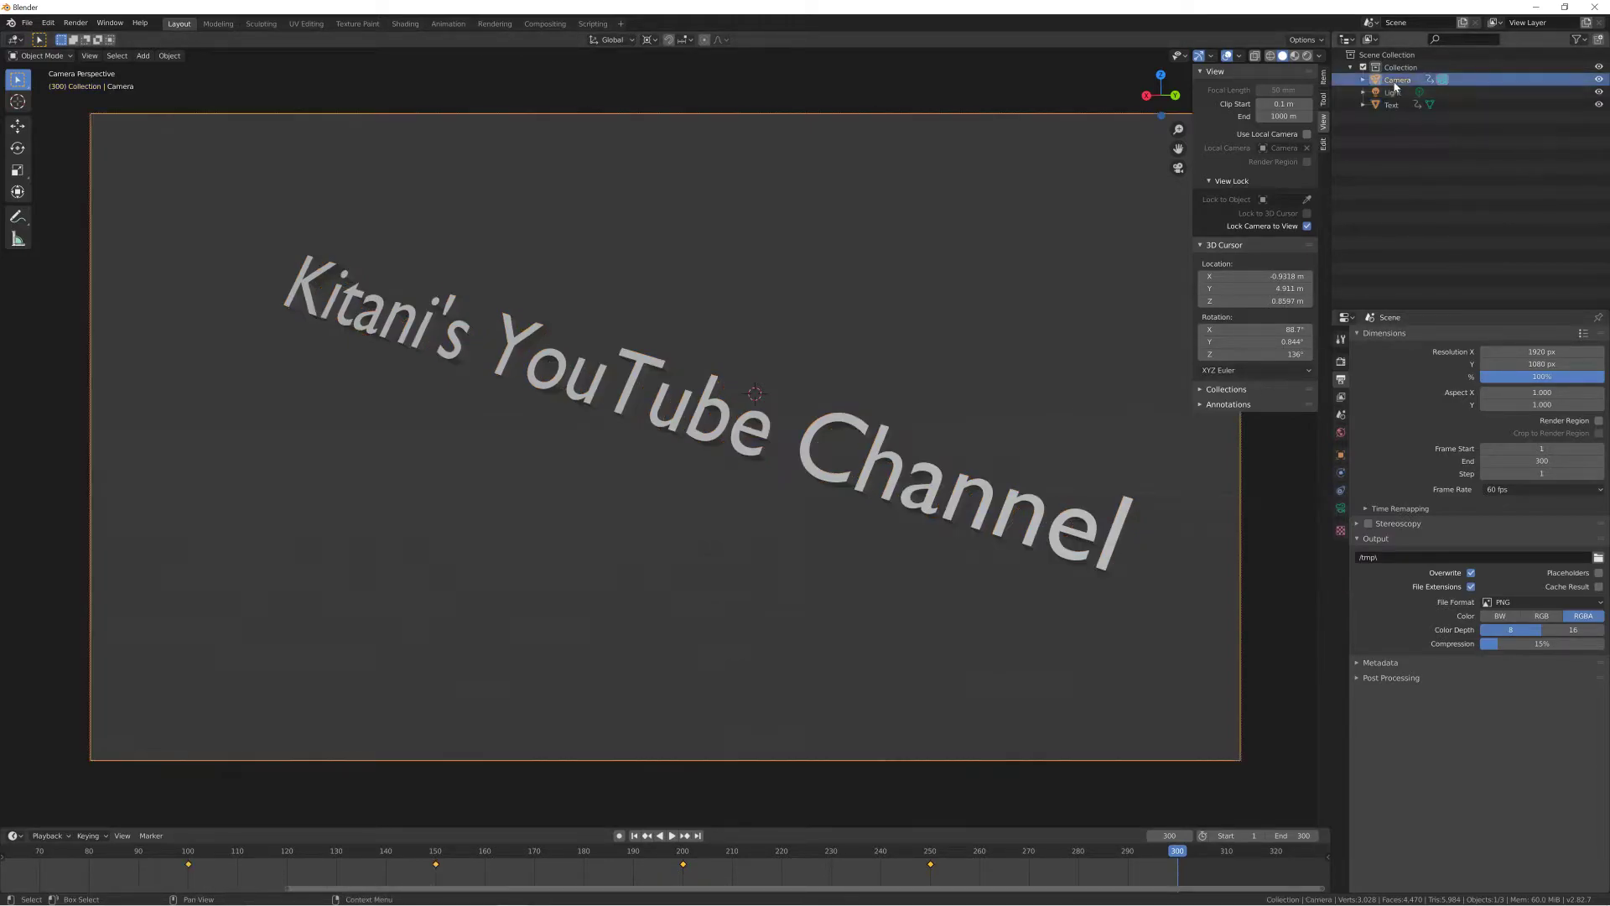
{"action": "key", "text": "i"}
{"action": "left_click", "coordinate": [1182, 621]}
{"action": "key", "text": "space"}
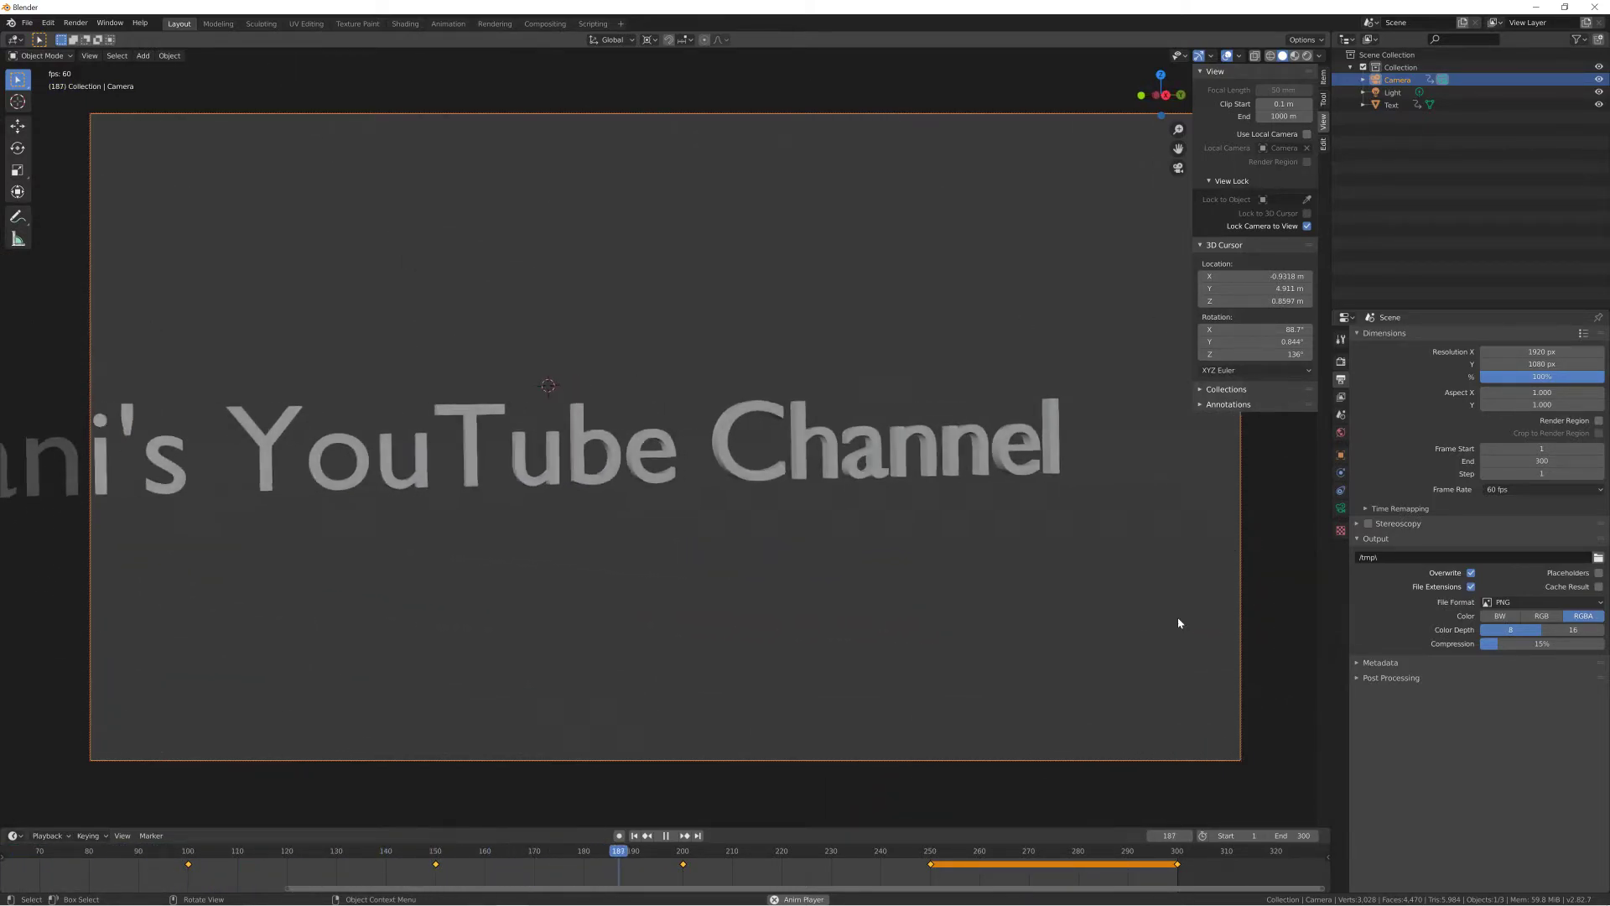
Step: Stop playback, scrub back to frame 234, and tilt the camera view onto the angled text
{"action": "key", "text": "space"}
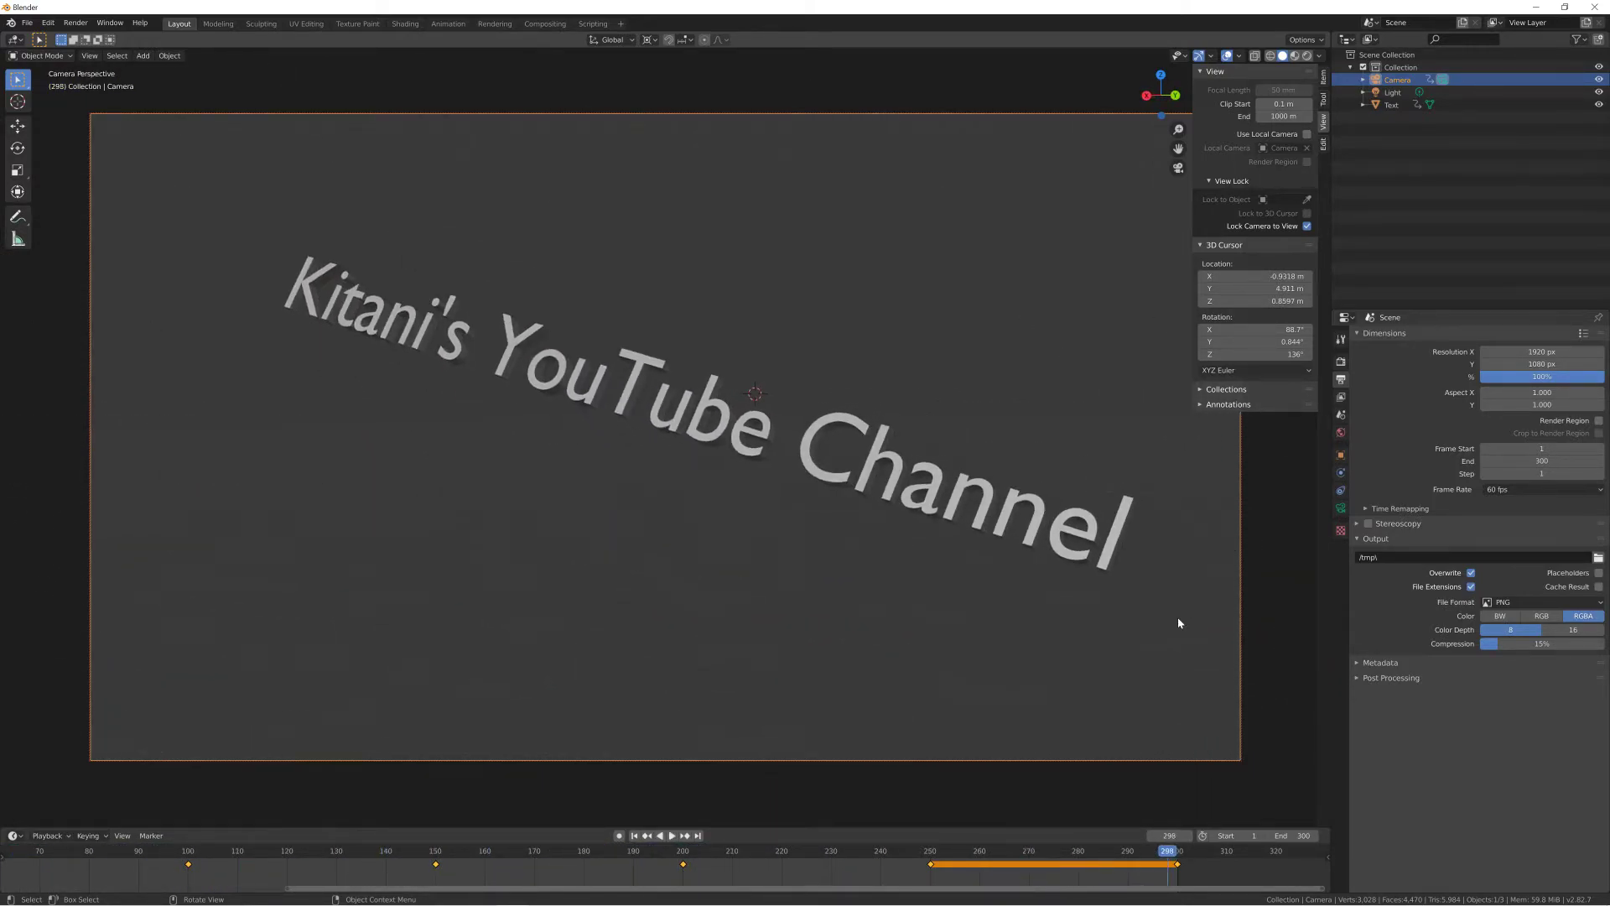
{"action": "left_click", "coordinate": [1161, 854]}
{"action": "mouse_move", "coordinate": [1162, 853]}
{"action": "left_mouse_down"}
{"action": "mouse_move", "coordinate": [853, 853]}
{"action": "mouse_move", "coordinate": [1073, 851]}
{"action": "left_mouse_up"}
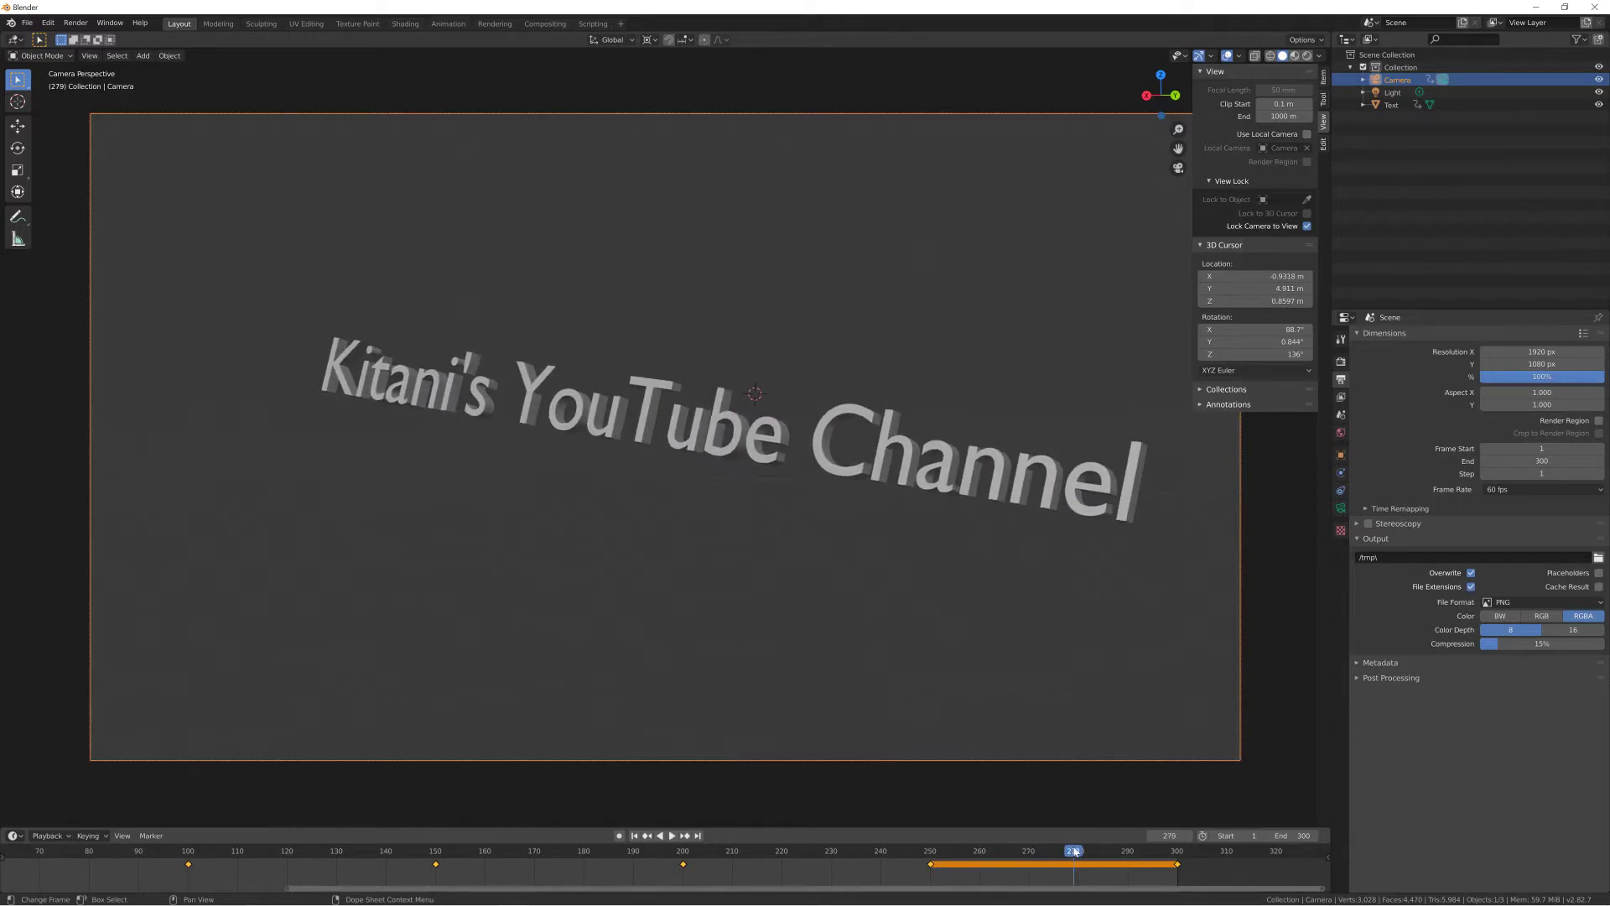
{"action": "scroll", "coordinate": [612, 416], "scroll_direction": "up", "scroll_amount": 1}
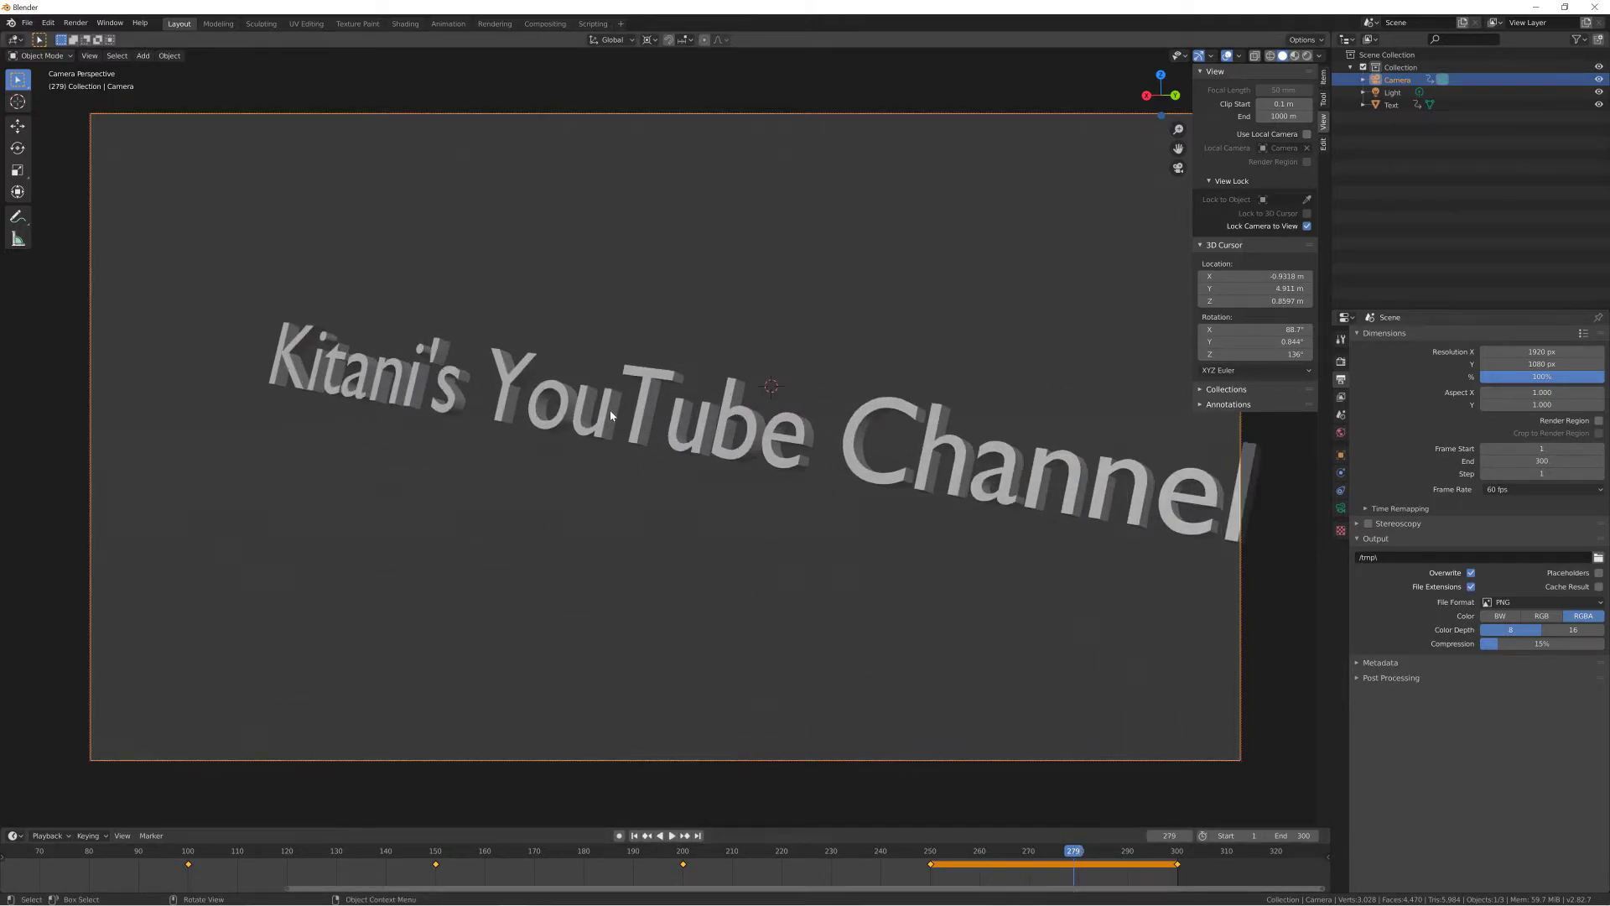
{"action": "scroll", "coordinate": [612, 416], "scroll_direction": "down", "scroll_amount": 1}
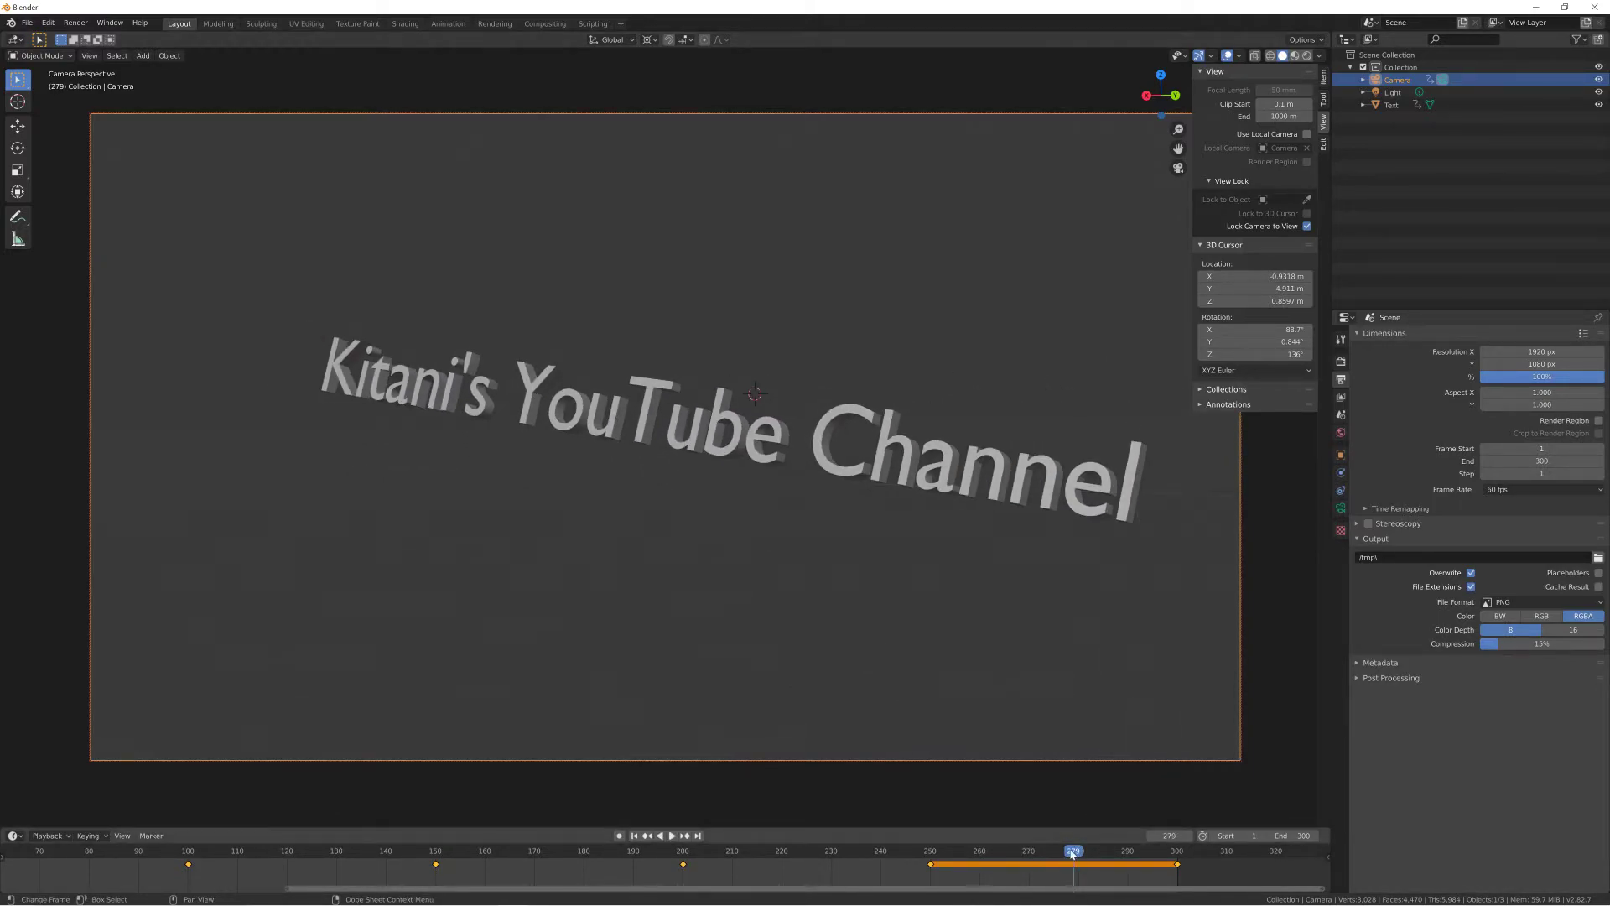
{"action": "mouse_move", "coordinate": [839, 587]}
{"action": "middle_mouse_down"}
{"action": "mouse_move", "coordinate": [849, 557]}
{"action": "mouse_move", "coordinate": [543, 451]}
{"action": "middle_mouse_up"}
Step: Leave the camera view, select the text, and enter Edit Mode with a frontal view
{"action": "key", "text": "KP_0"}
{"action": "scroll", "coordinate": [811, 539], "scroll_direction": "up", "scroll_amount": 3}
{"action": "scroll", "coordinate": [543, 451], "scroll_direction": "up", "scroll_amount": 2}
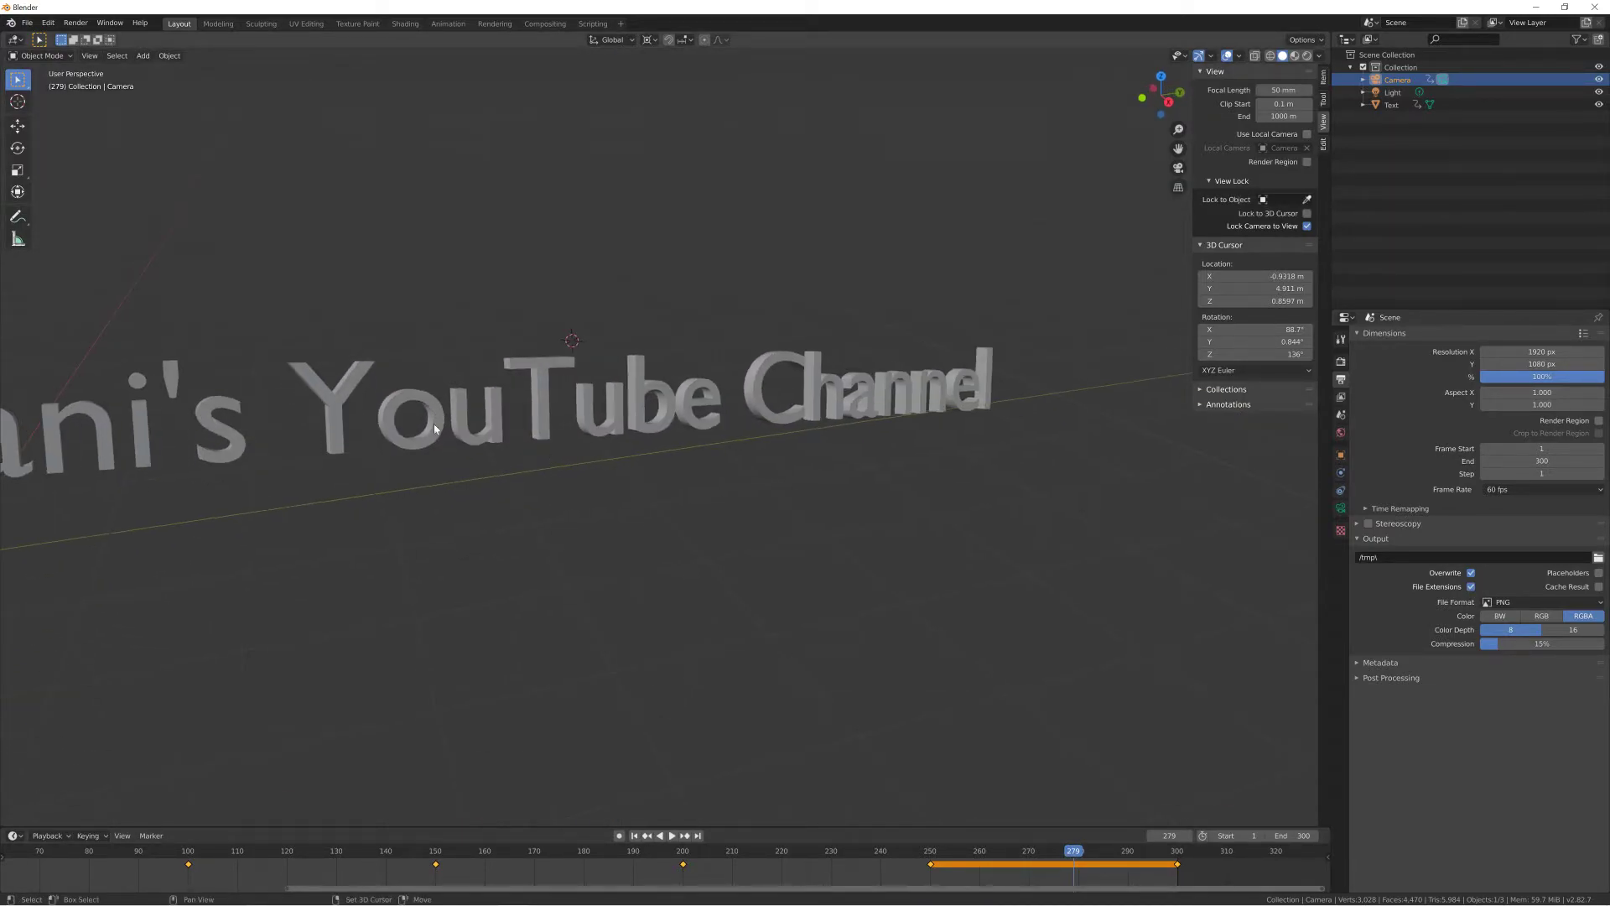
{"action": "middle_click_drag", "start_coordinate": [437, 423], "coordinate": [800, 439], "text": "shift"}
{"action": "left_click", "coordinate": [425, 450]}
{"action": "key", "text": "Tab"}
{"action": "mouse_move", "coordinate": [424, 449]}
{"action": "middle_mouse_down"}
{"action": "mouse_move", "coordinate": [709, 486]}
{"action": "mouse_move", "coordinate": [539, 515]}
{"action": "middle_mouse_up"}
{"action": "left_click", "coordinate": [131, 462]}
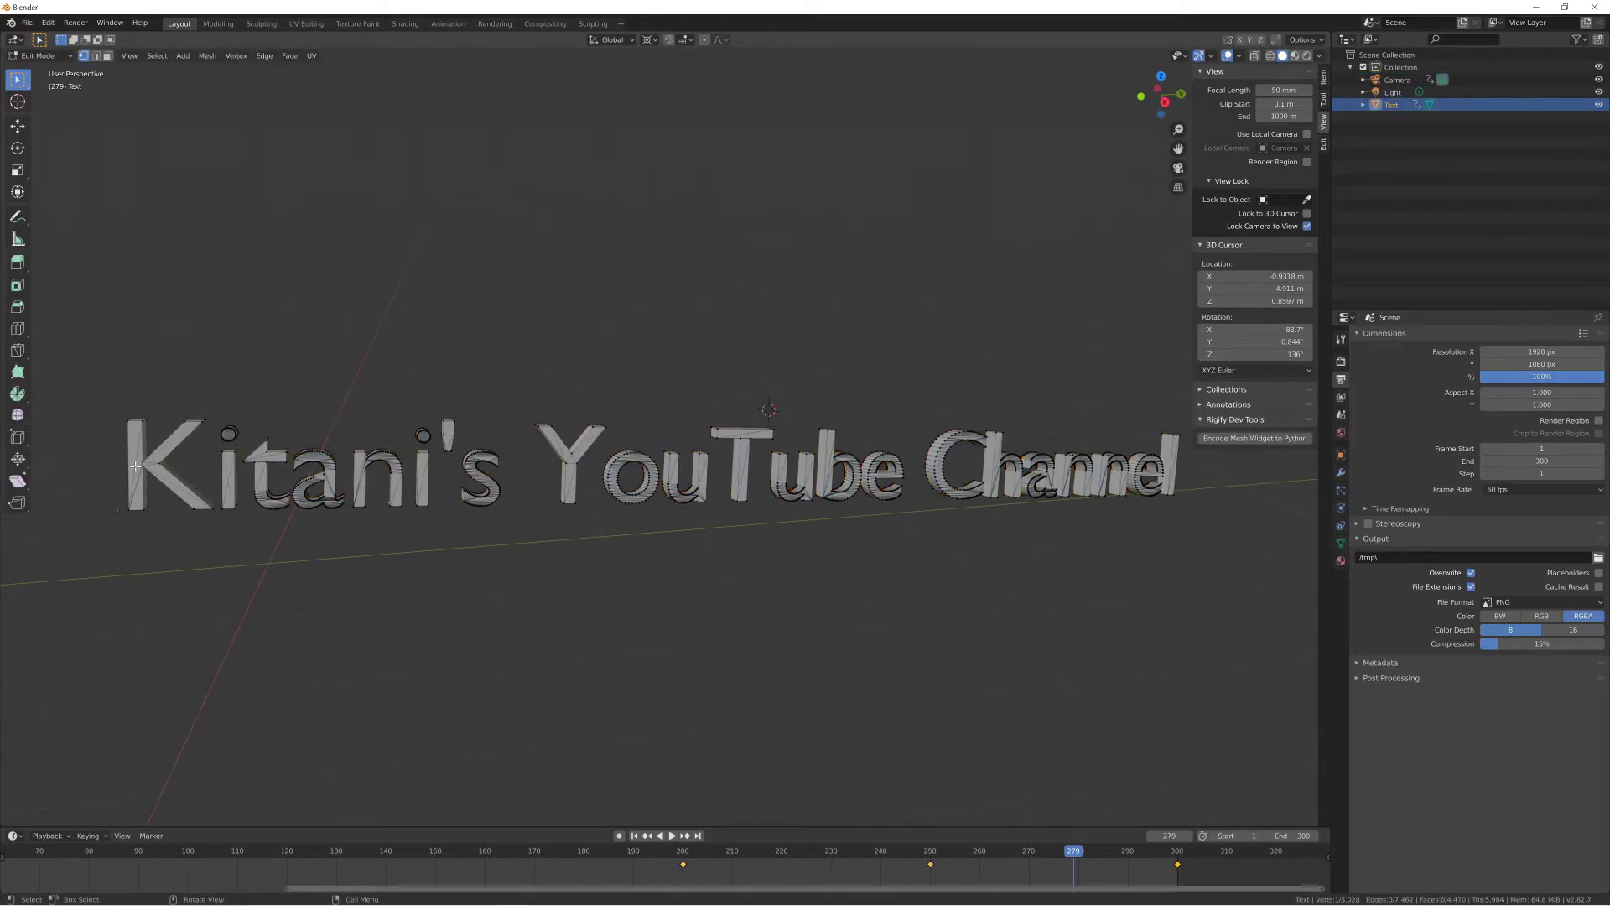
Step: Select the front faces of the K, i and t of 'Kitani's'
{"action": "left_click", "coordinate": [139, 439], "text": "shift"}
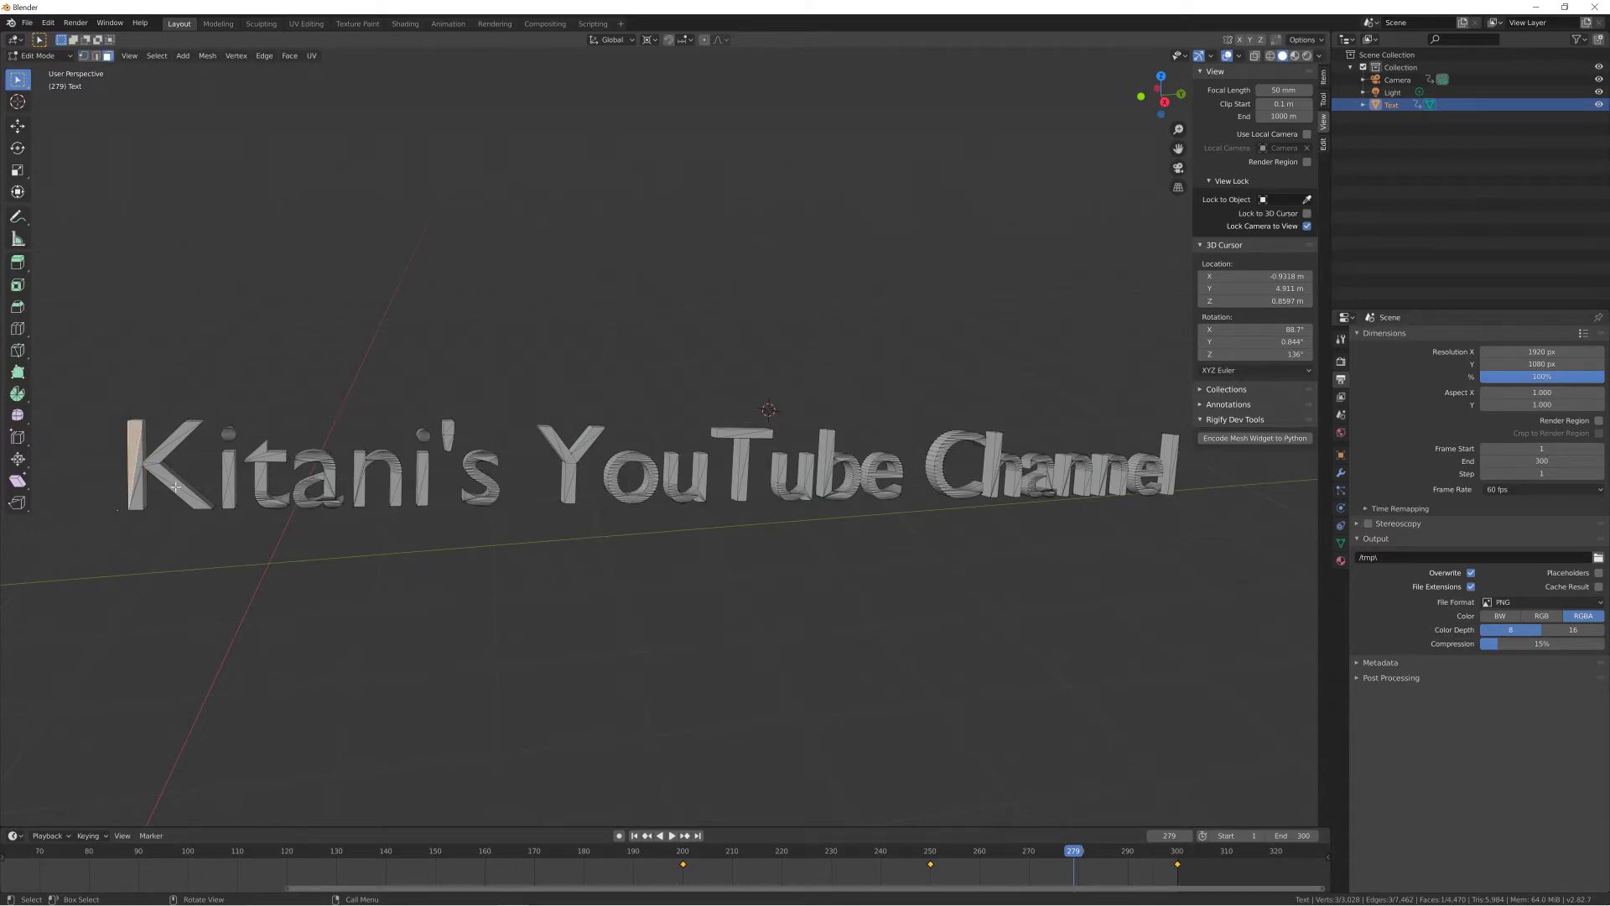
{"action": "left_click", "coordinate": [153, 463], "text": "ctrl"}
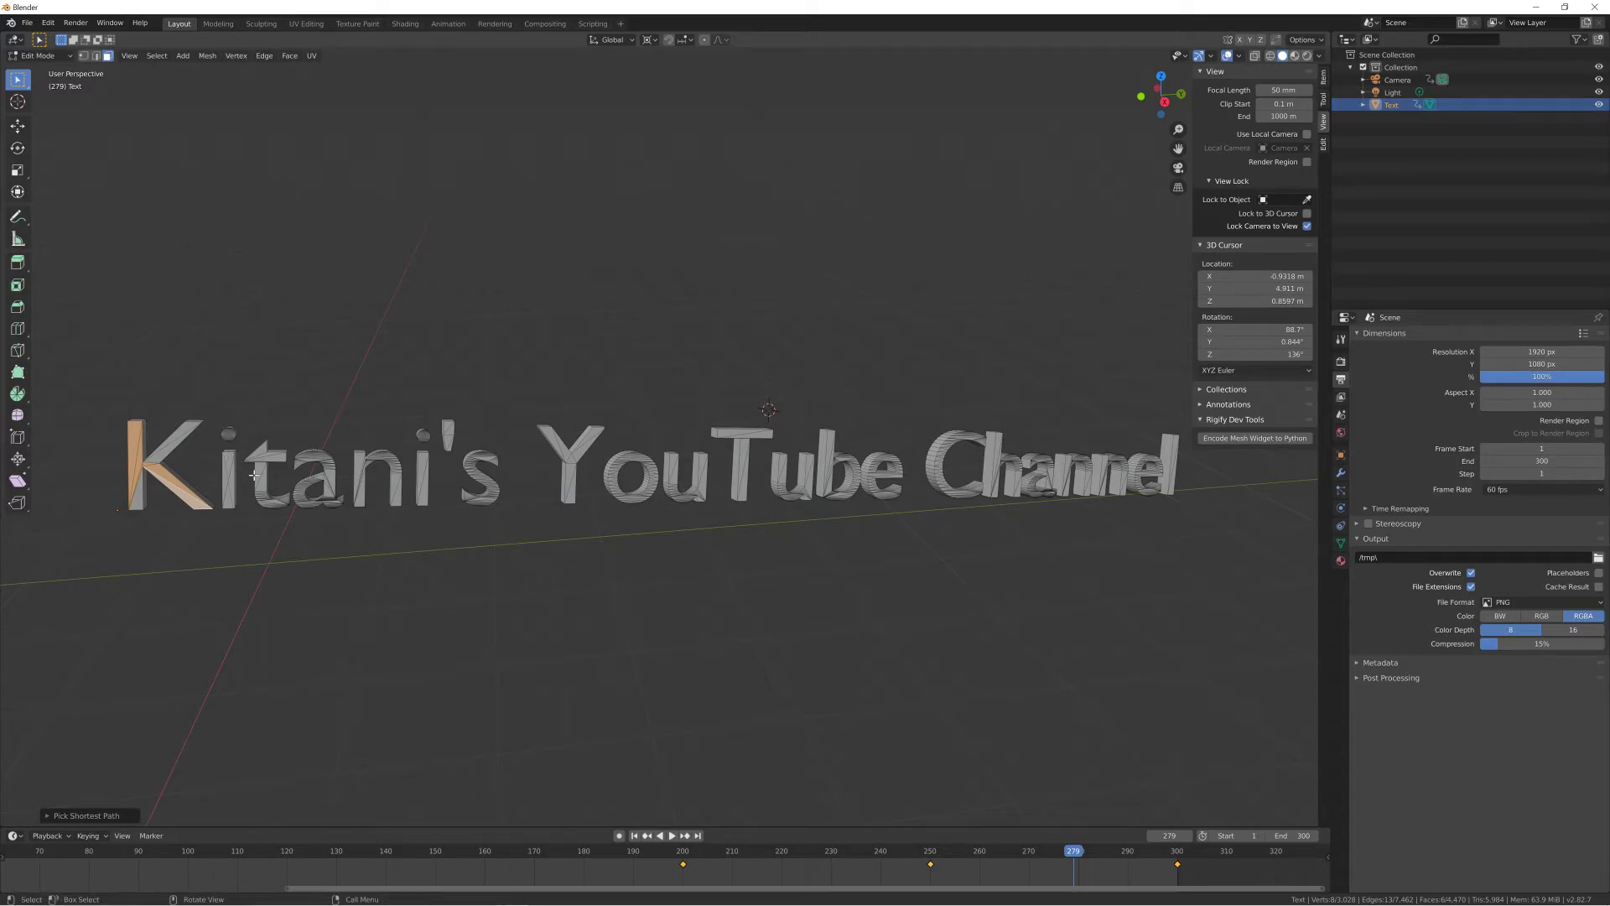
{"action": "scroll", "coordinate": [647, 484], "scroll_direction": "up", "scroll_amount": 4}
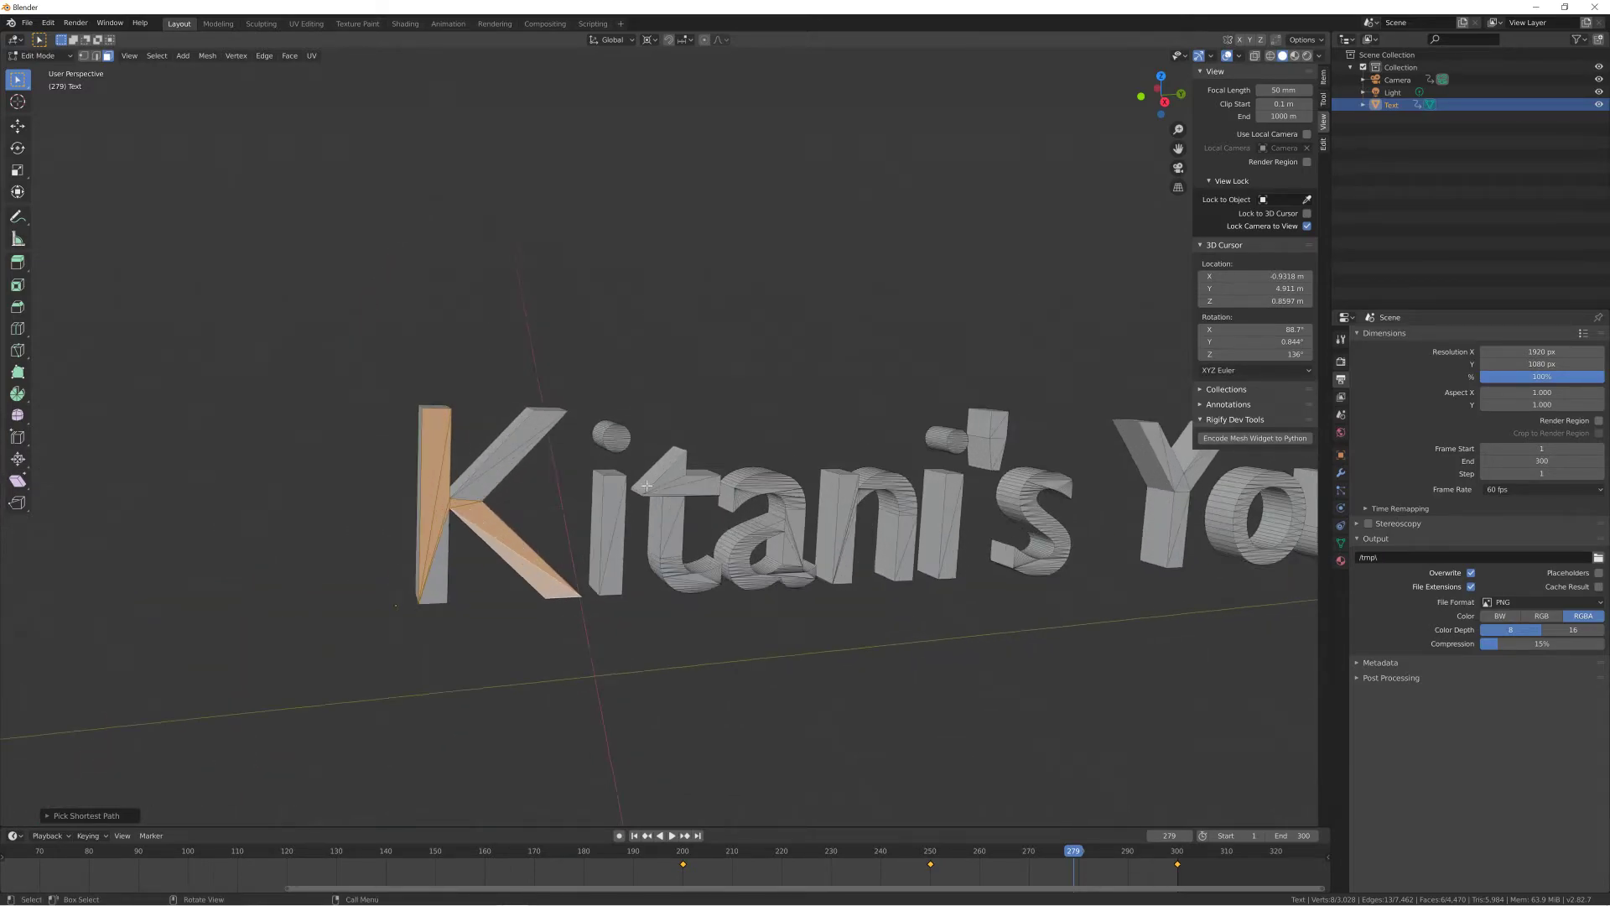
{"action": "left_click", "coordinate": [437, 455]}
{"action": "left_click", "coordinate": [461, 471], "text": "ctrl"}
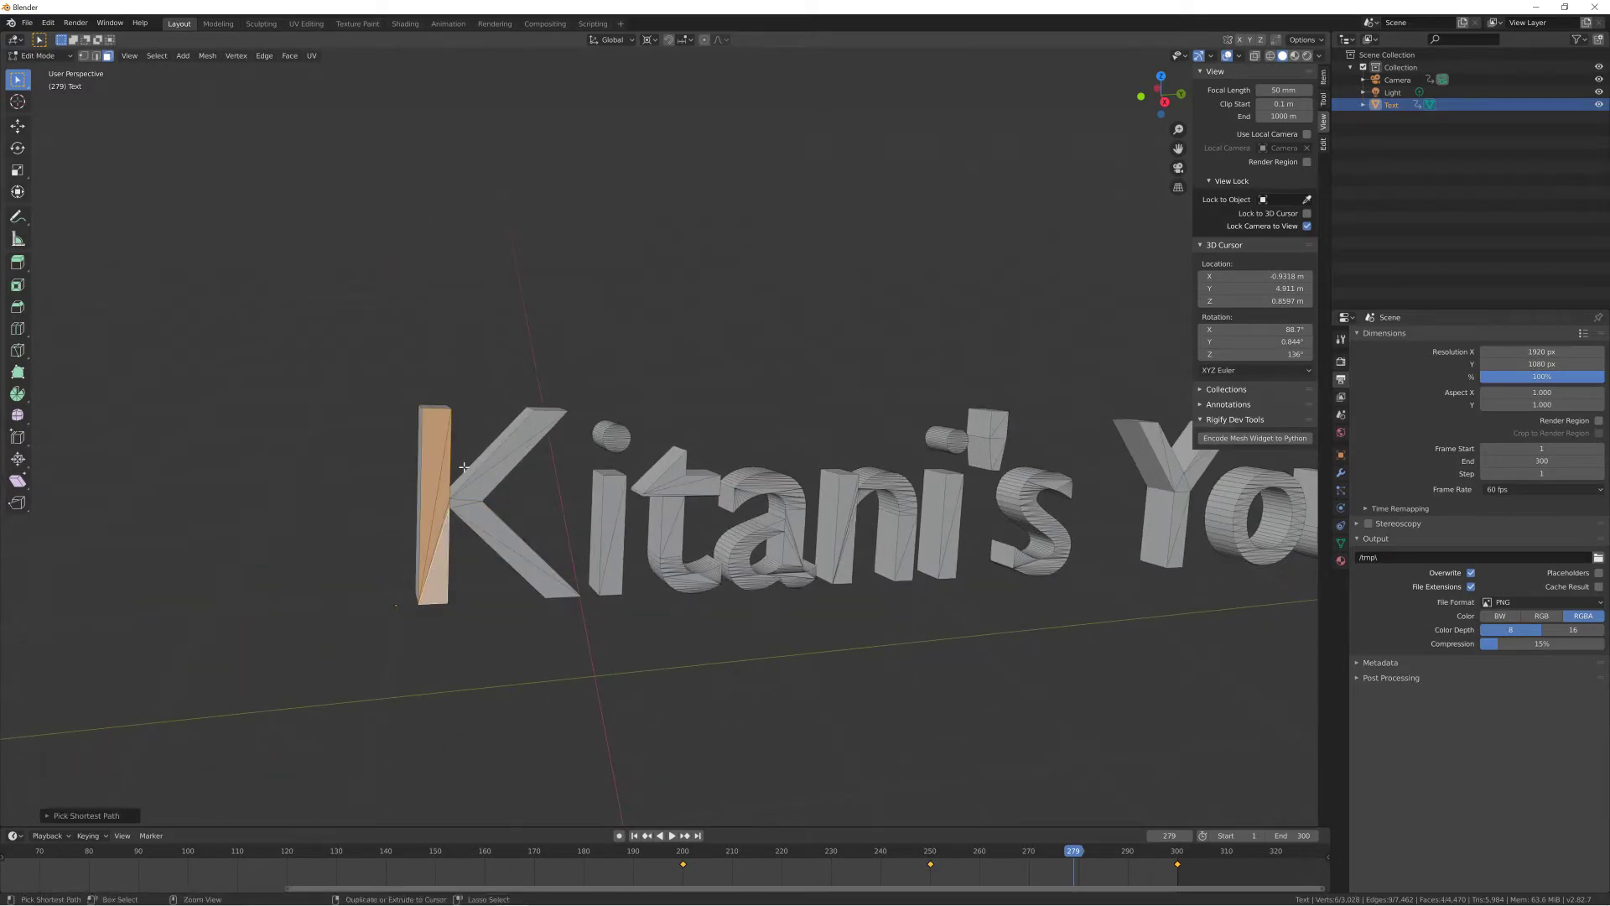
{"action": "left_click", "coordinate": [486, 457], "text": "ctrl"}
{"action": "left_click", "coordinate": [528, 559], "text": "ctrl"}
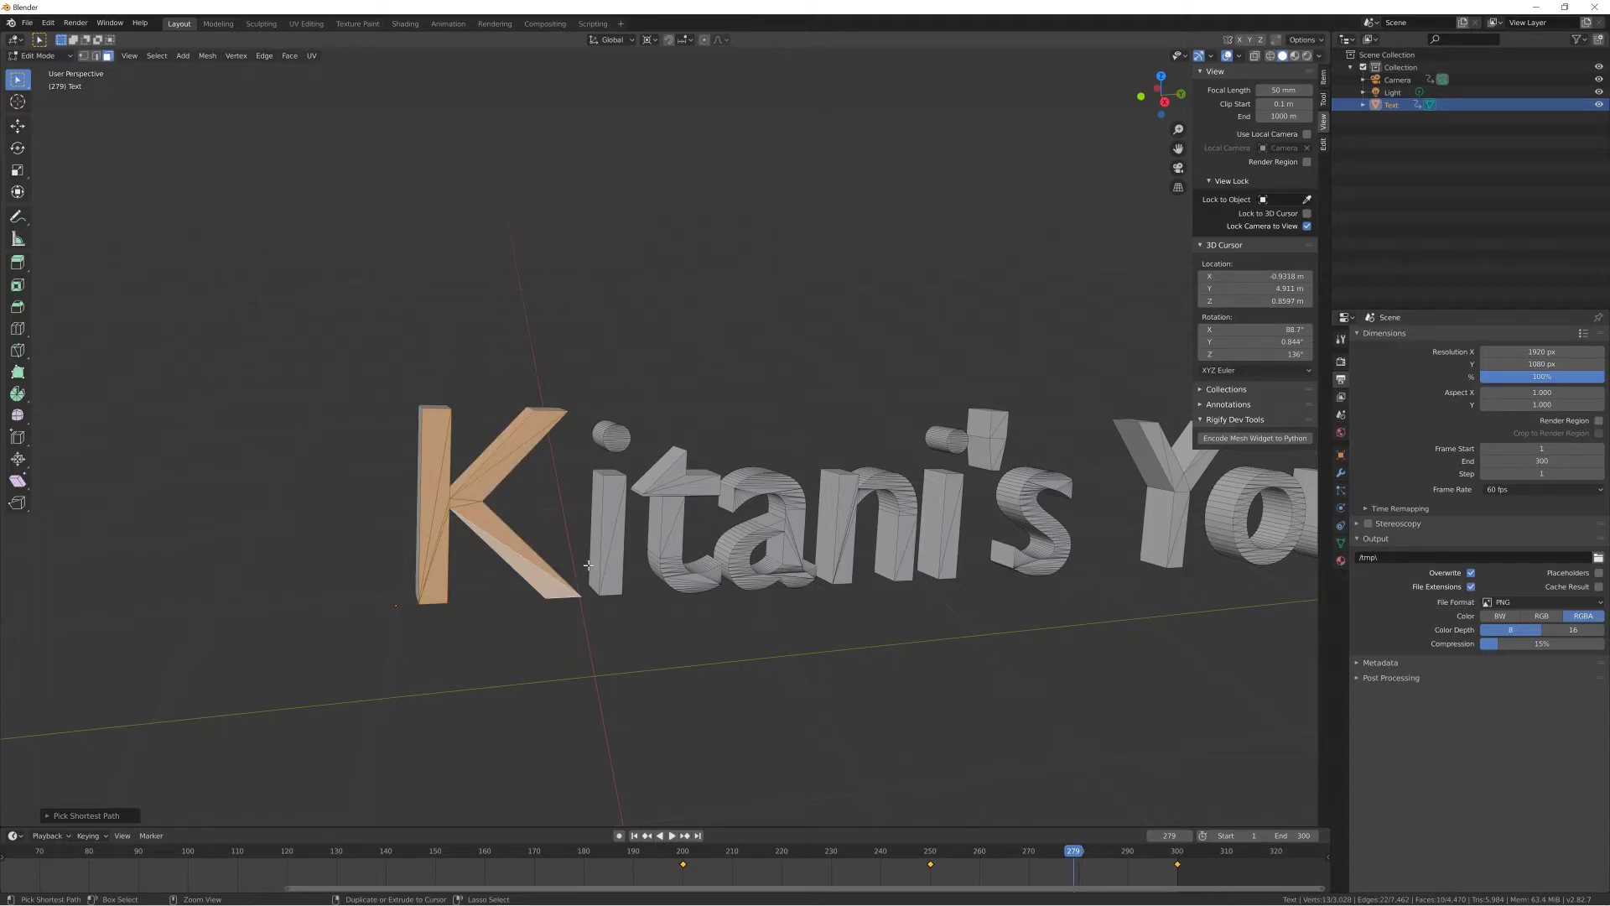
{"action": "left_click", "coordinate": [610, 509], "text": "ctrl"}
{"action": "left_click", "coordinate": [673, 514], "text": "ctrl"}
{"action": "left_click", "coordinate": [711, 583], "text": "ctrl"}
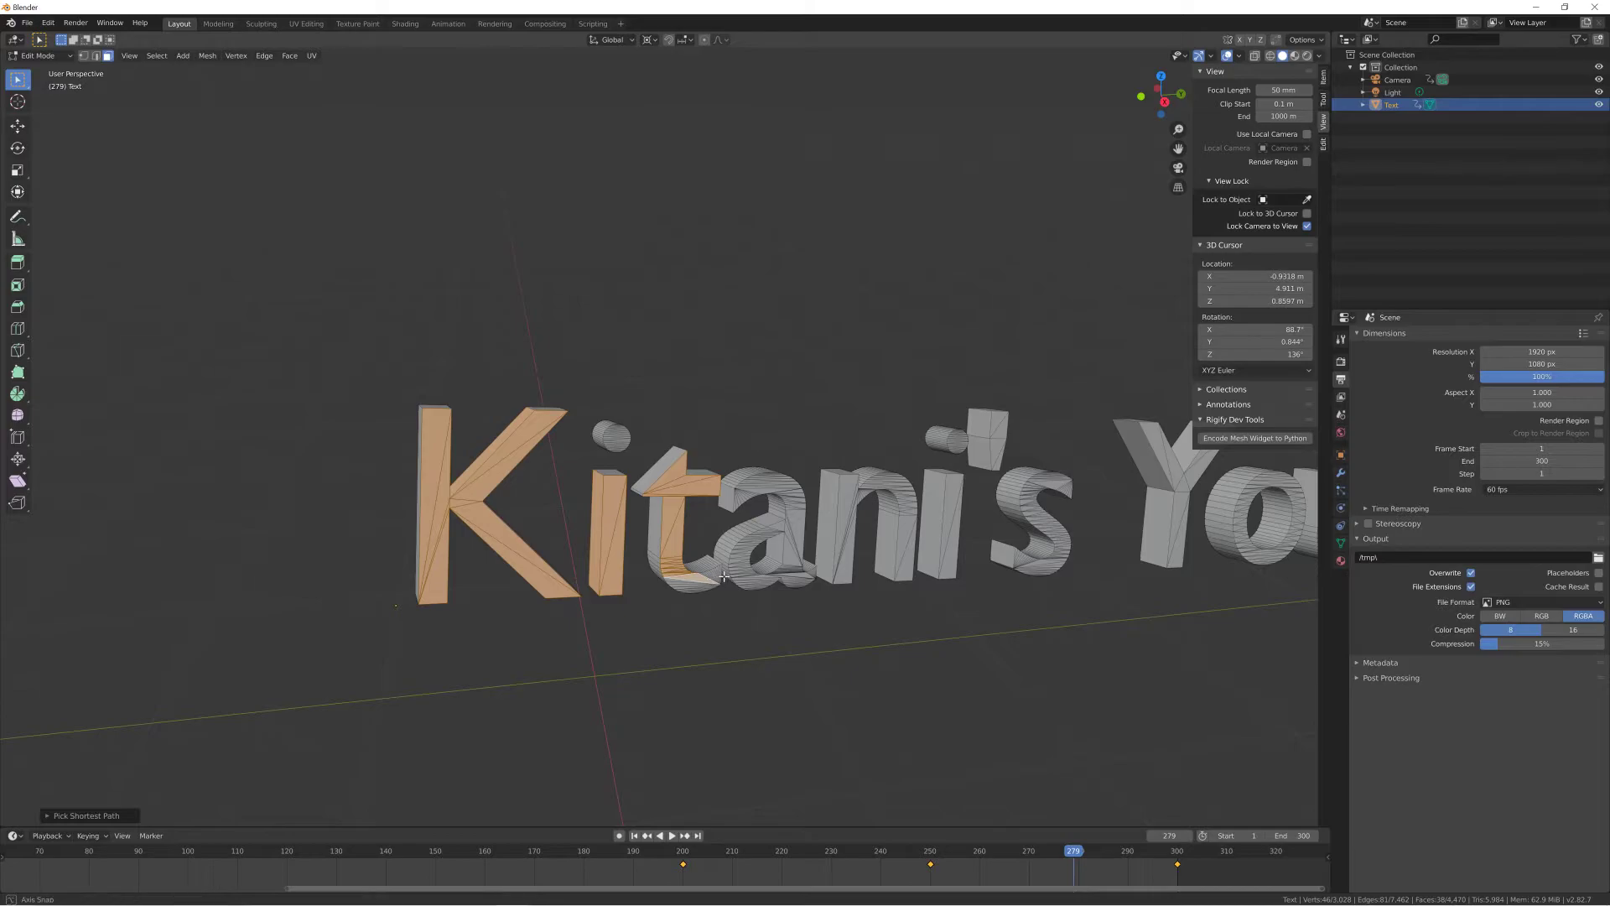
Step: Add the front faces of the a, n, second i and s
{"action": "middle_click_drag", "start_coordinate": [710, 584], "coordinate": [637, 434]}
{"action": "left_click", "coordinate": [636, 434], "text": "ctrl"}
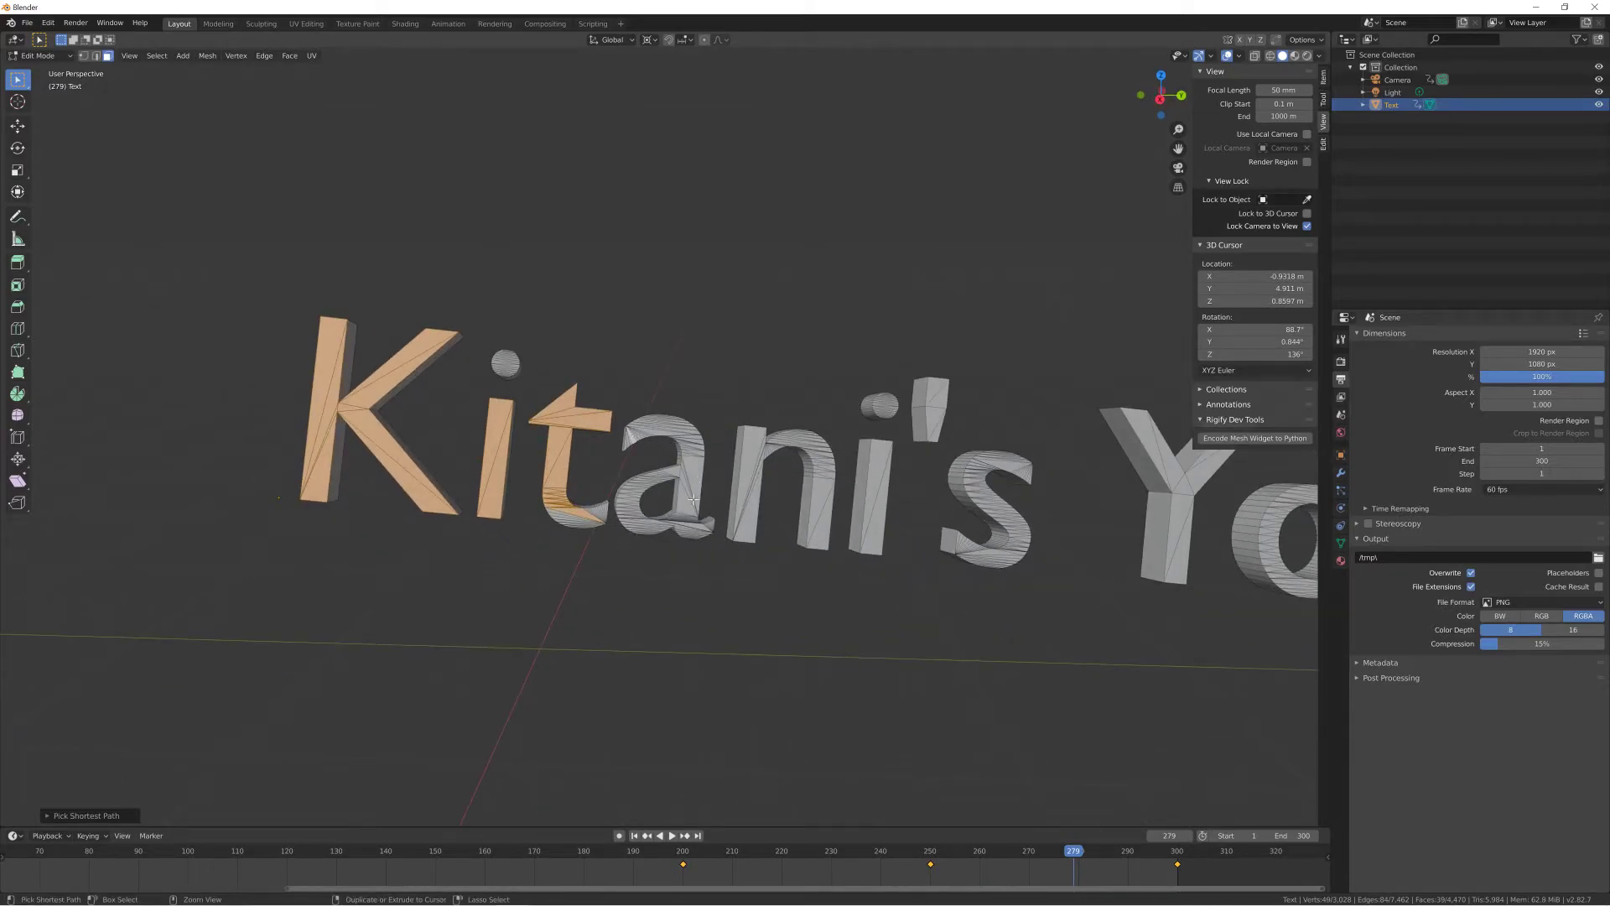
{"action": "left_click", "coordinate": [693, 500], "text": "ctrl"}
{"action": "left_click", "coordinate": [686, 487], "text": "ctrl"}
{"action": "left_click", "coordinate": [669, 421], "text": "ctrl"}
{"action": "left_click", "coordinate": [649, 528], "text": "ctrl"}
{"action": "left_click", "coordinate": [745, 445], "text": "ctrl"}
{"action": "left_click", "coordinate": [829, 529], "text": "ctrl"}
{"action": "left_click", "coordinate": [881, 474], "text": "ctrl"}
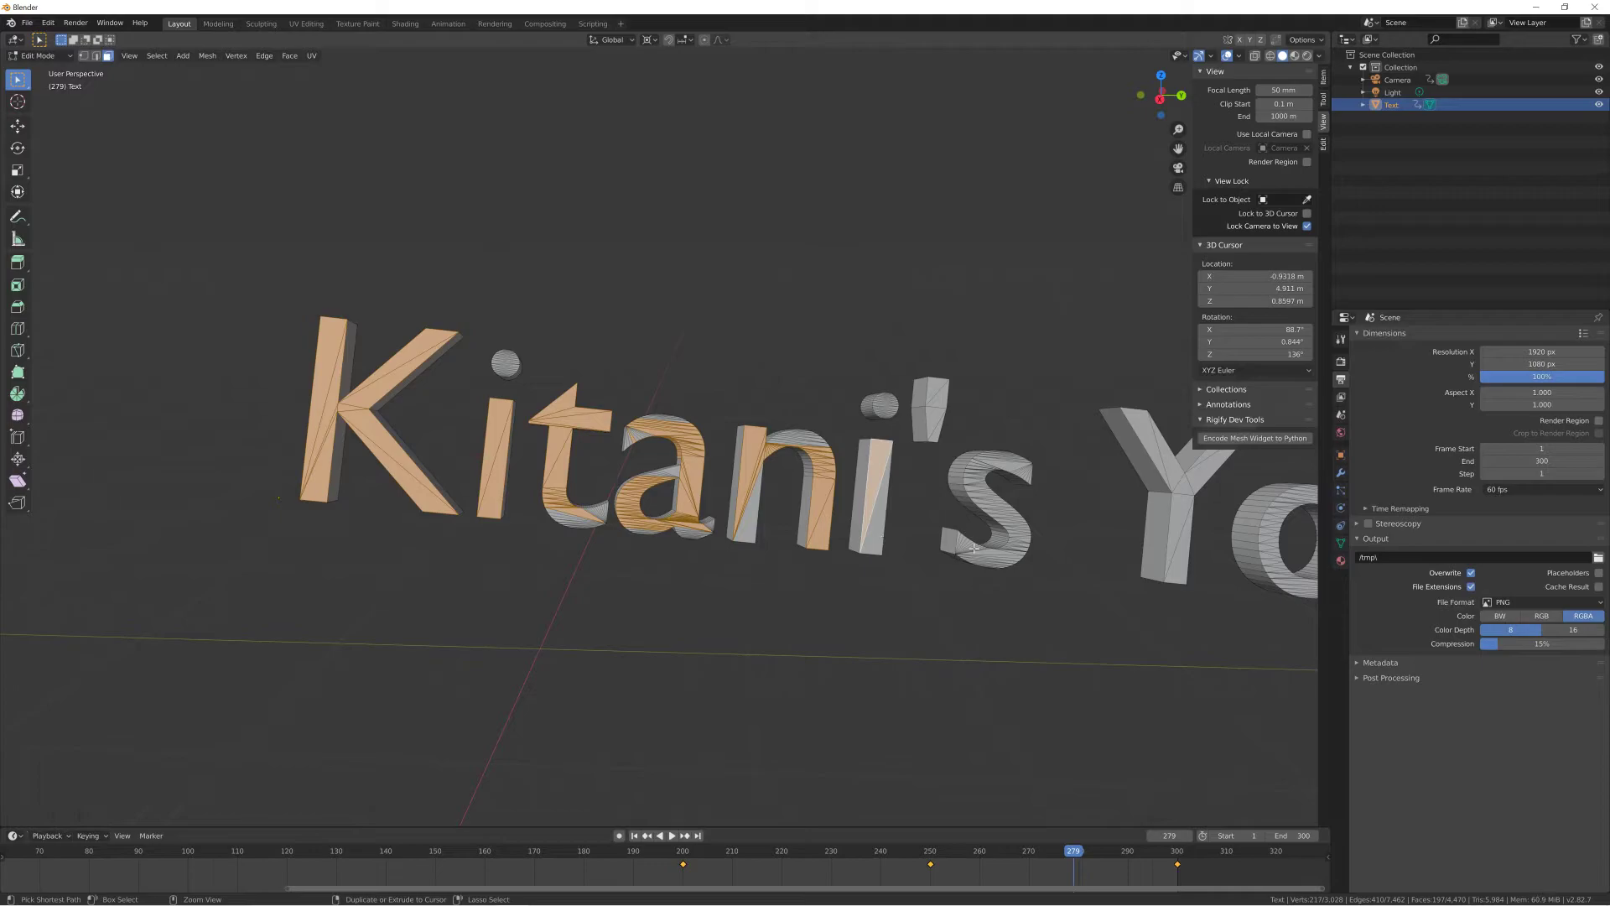
{"action": "left_click", "coordinate": [987, 475], "text": "ctrl"}
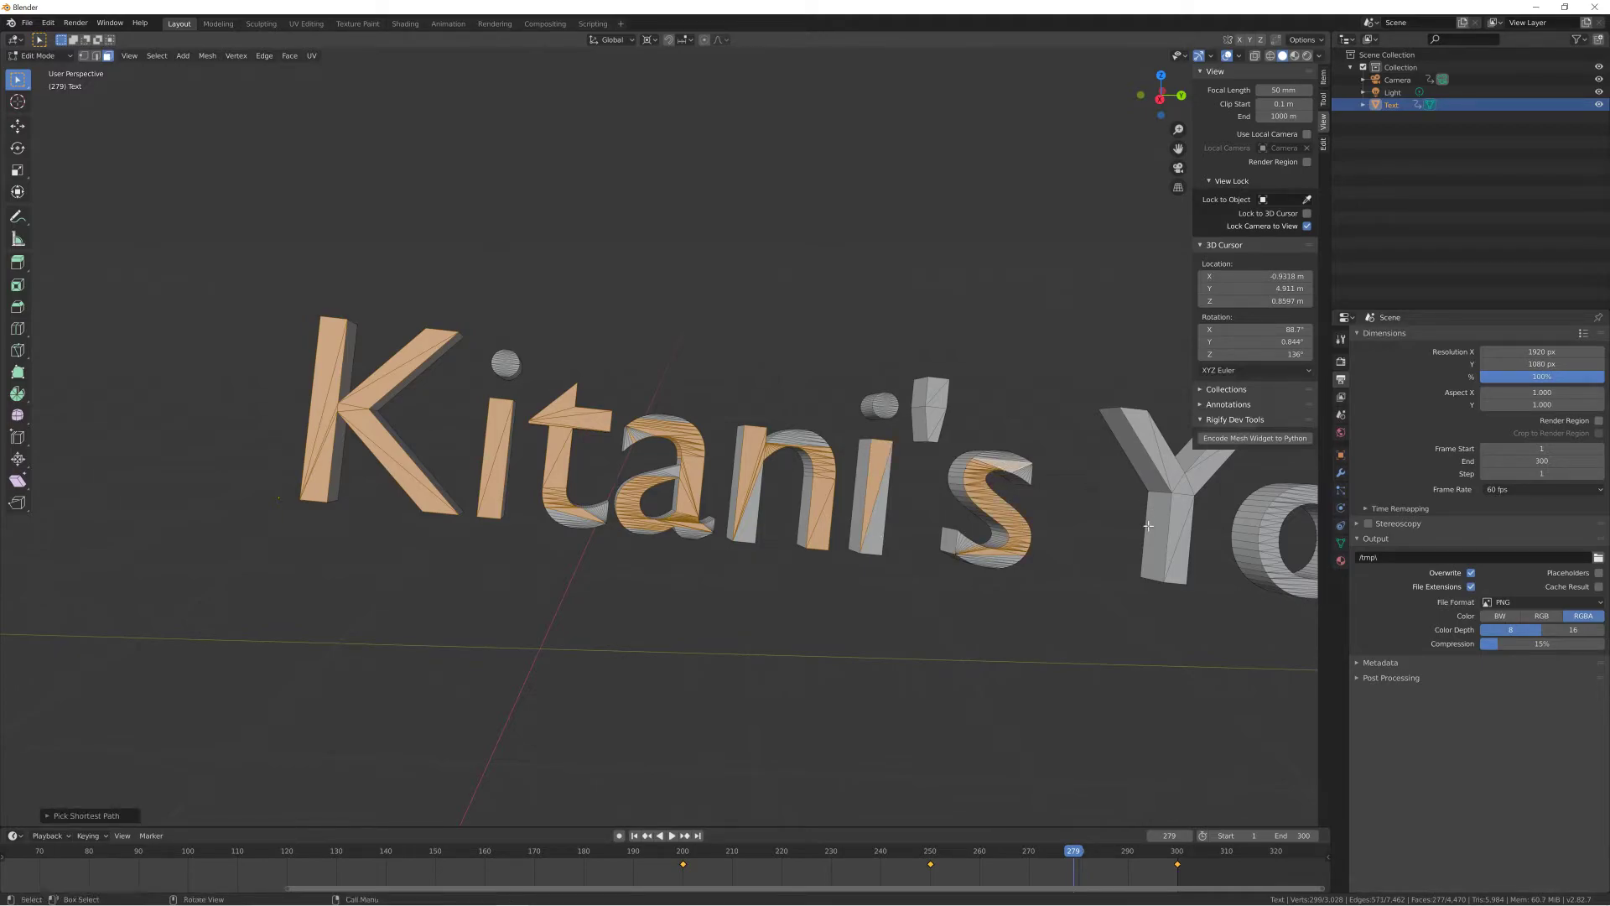
Step: Add the front faces of the Y and o of 'YouTube'
{"action": "middle_click_drag", "start_coordinate": [987, 474], "coordinate": [673, 440], "text": "shift"}
{"action": "left_click", "coordinate": [713, 469], "text": "ctrl"}
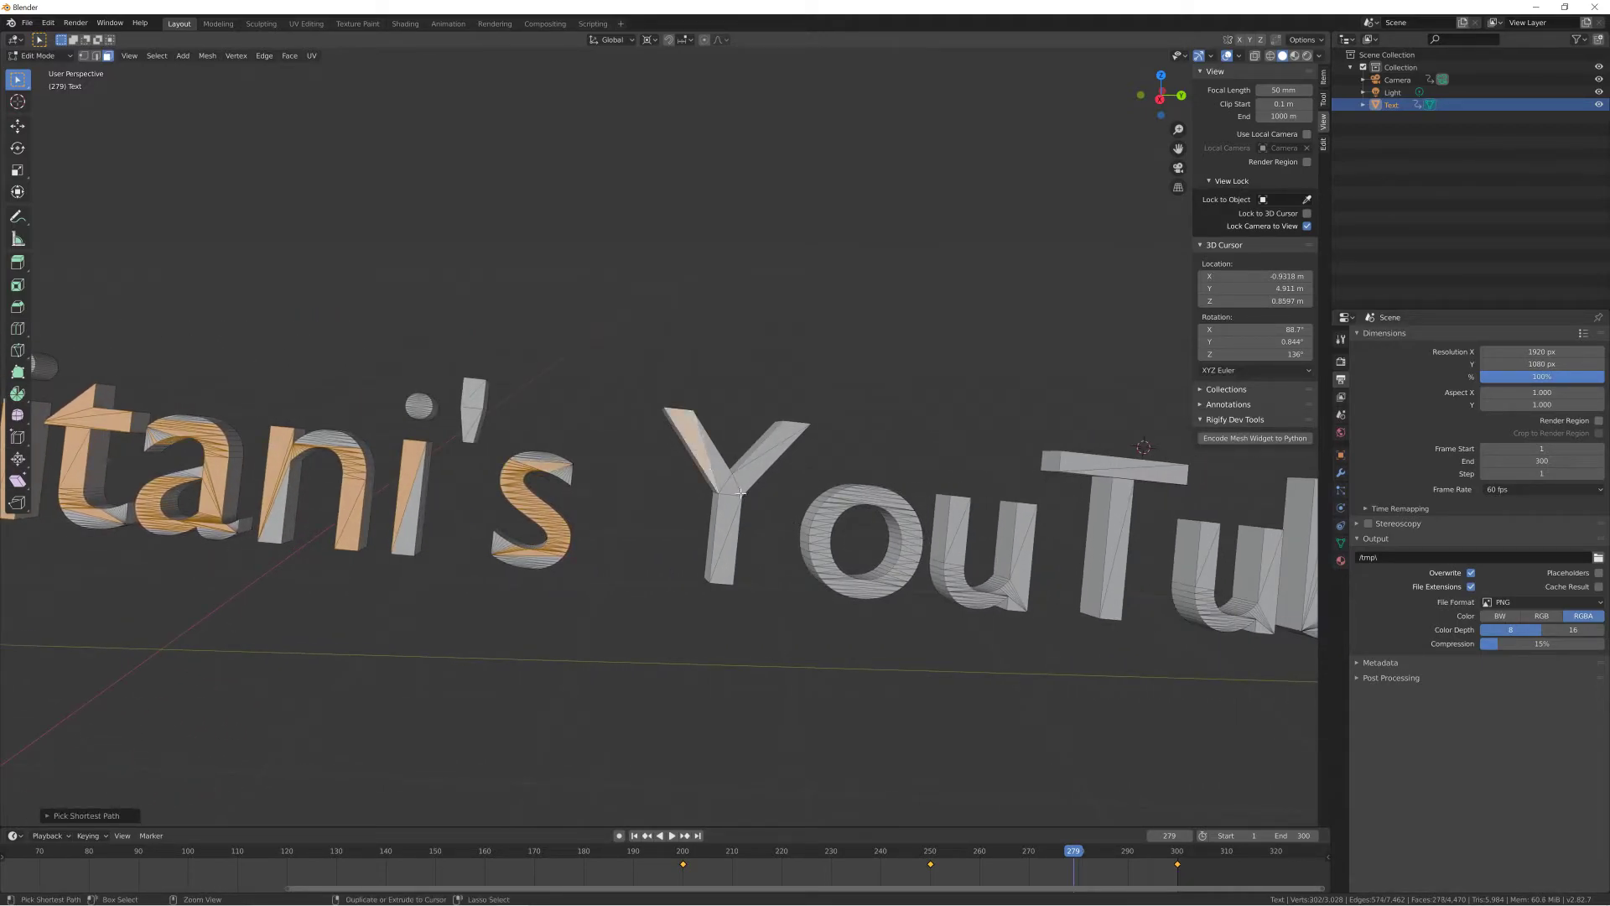
{"action": "left_click", "coordinate": [721, 579], "text": "ctrl"}
{"action": "left_click", "coordinate": [912, 558], "text": "ctrl"}
{"action": "left_click", "coordinate": [906, 513], "text": "ctrl"}
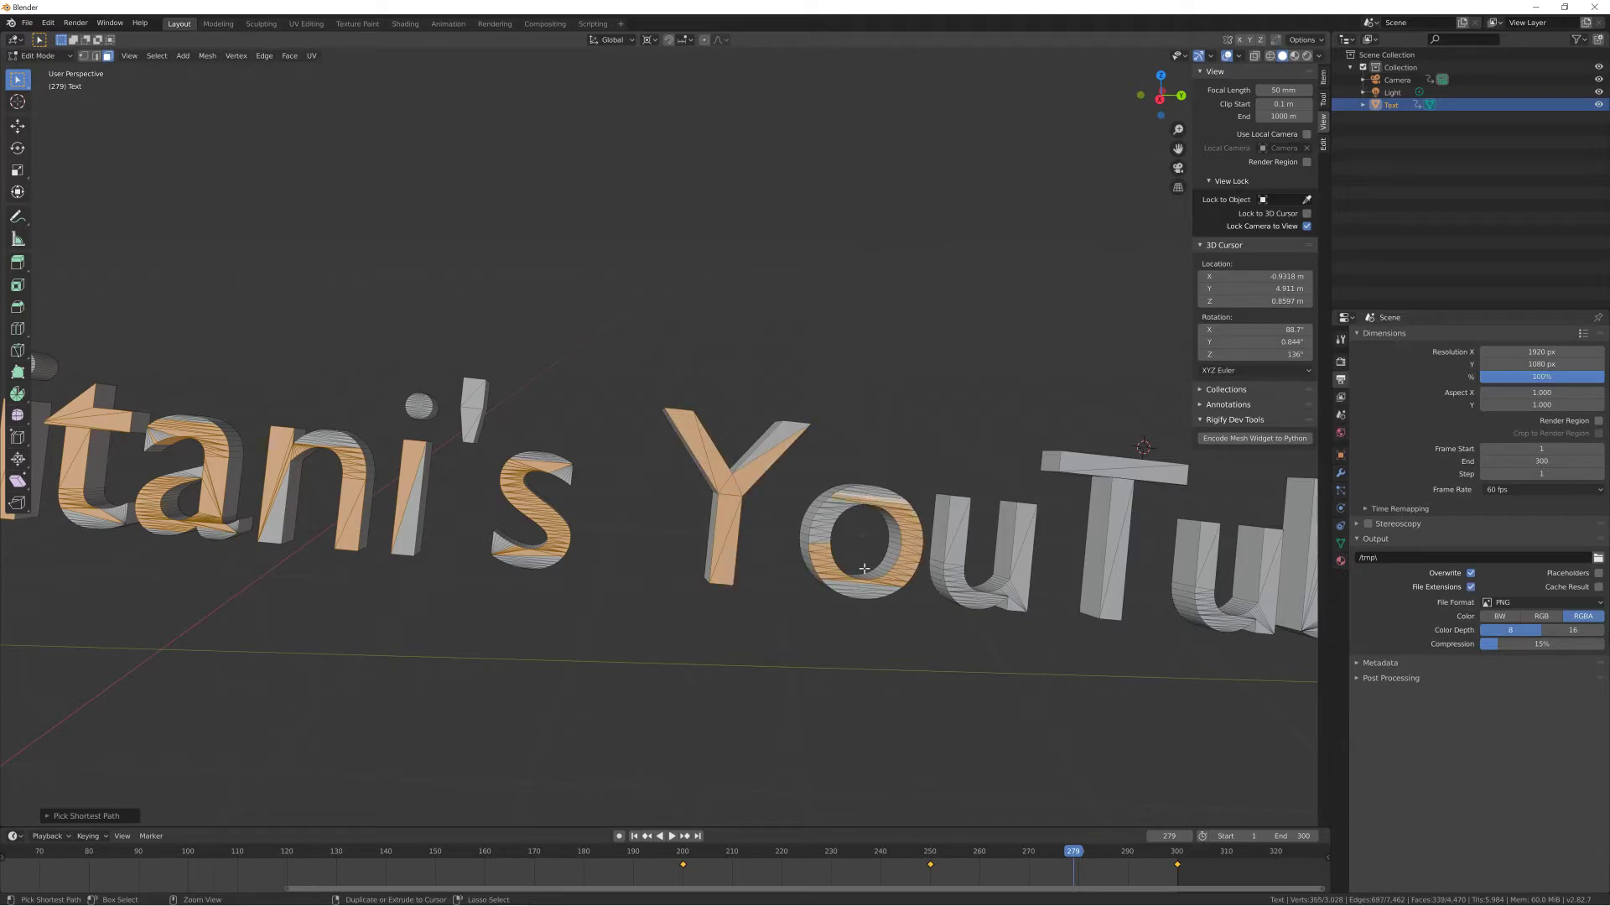
{"action": "left_click", "coordinate": [842, 495], "text": "ctrl"}
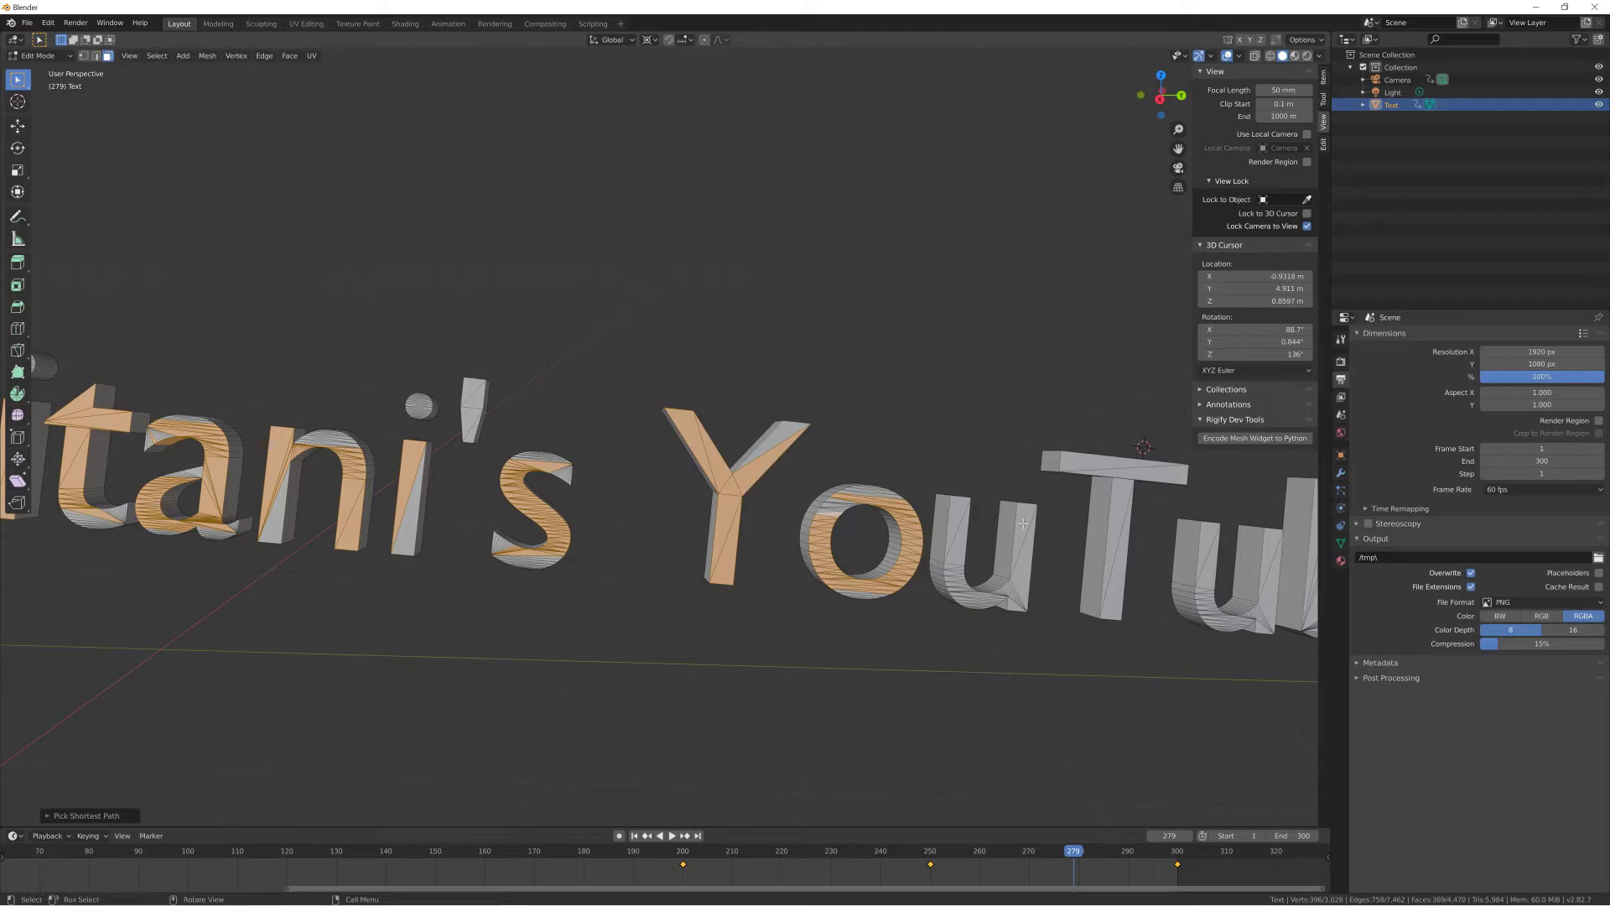
Step: Add the front faces of the u, T and second u
{"action": "middle_click_drag", "start_coordinate": [843, 495], "coordinate": [548, 500], "text": "shift"}
{"action": "left_click", "coordinate": [414, 524], "text": "ctrl"}
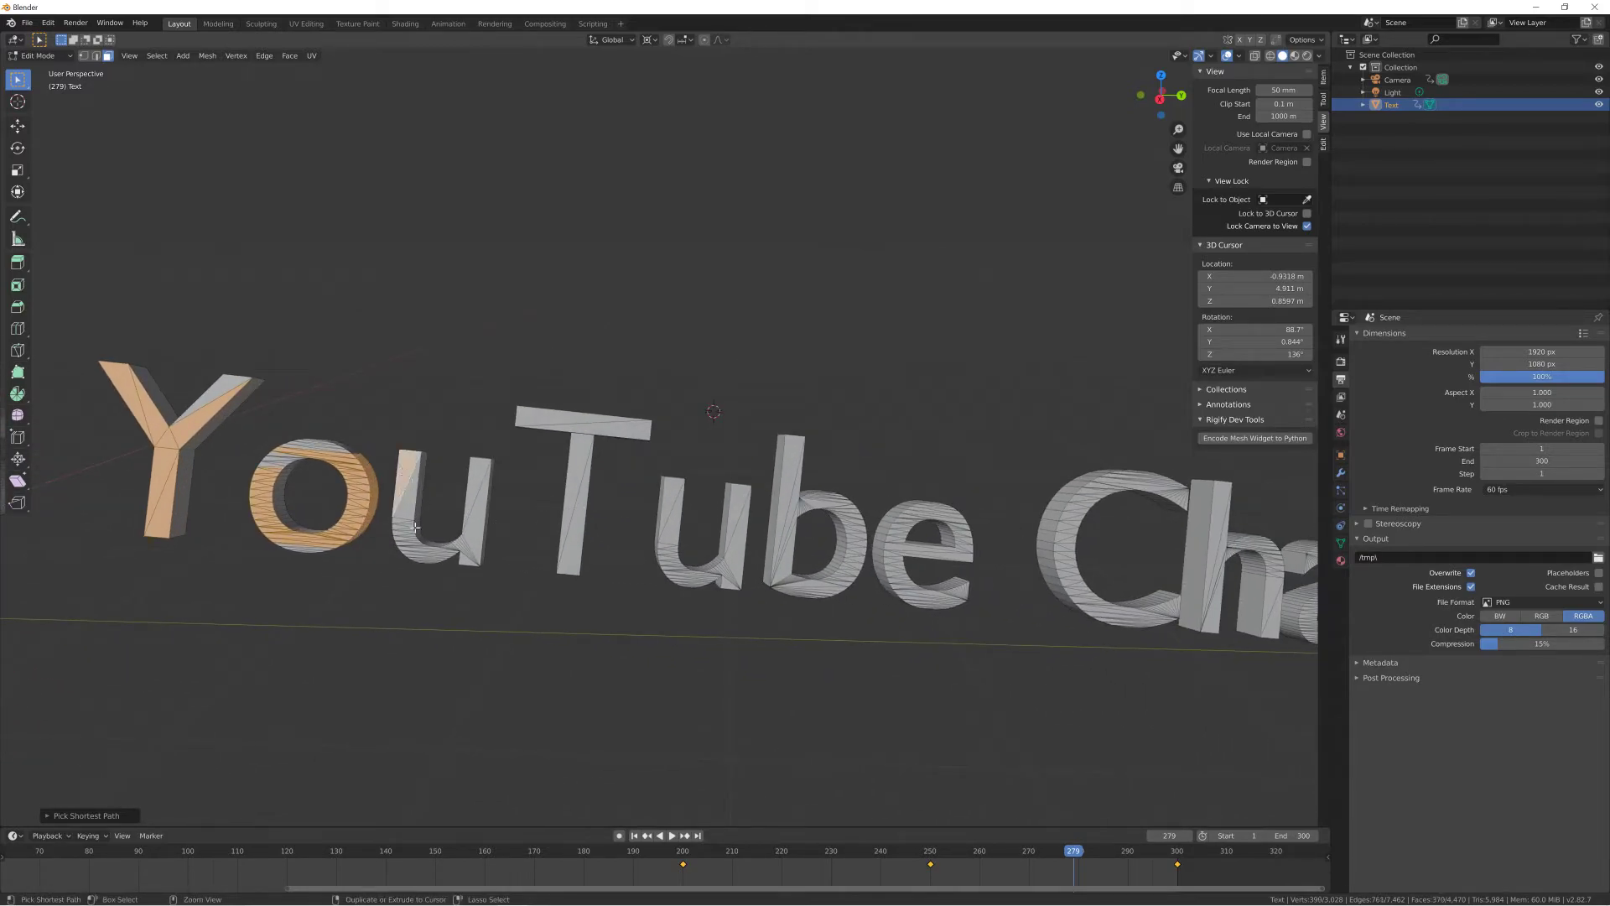
{"action": "left_click", "coordinate": [480, 502], "text": "ctrl"}
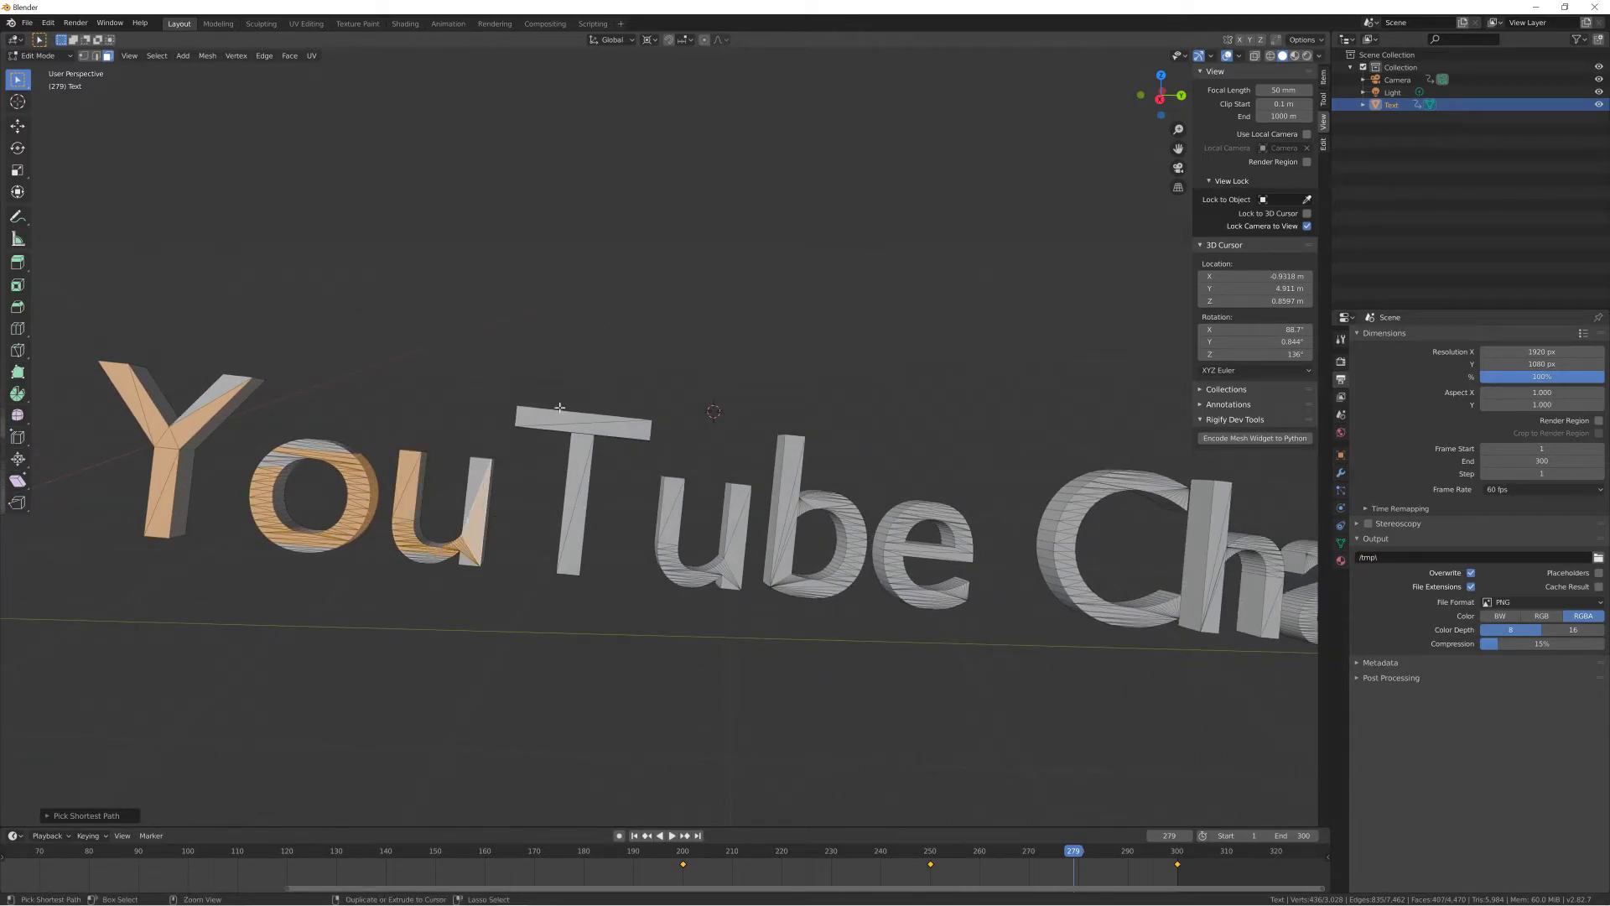
{"action": "left_click", "coordinate": [560, 407], "text": "ctrl"}
{"action": "left_click", "coordinate": [574, 549], "text": "ctrl"}
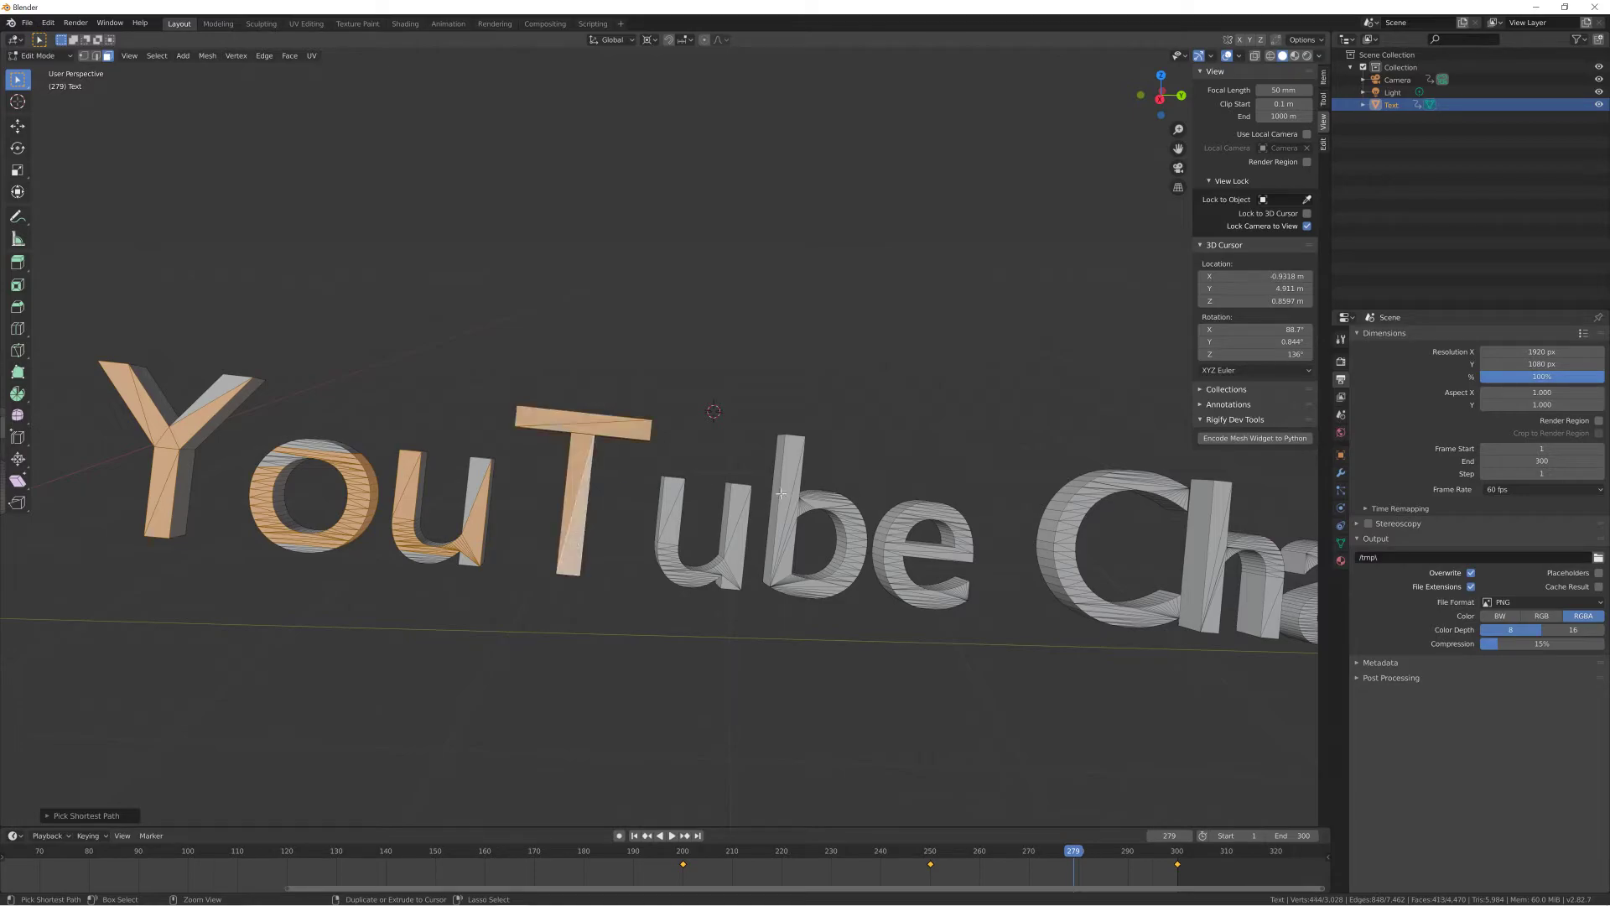
{"action": "left_click", "coordinate": [662, 499], "text": "ctrl"}
{"action": "left_click", "coordinate": [712, 576], "text": "ctrl"}
{"action": "left_click", "coordinate": [742, 506], "text": "ctrl"}
Step: Add the front faces of the b and e
{"action": "left_click", "coordinate": [792, 479], "text": "ctrl"}
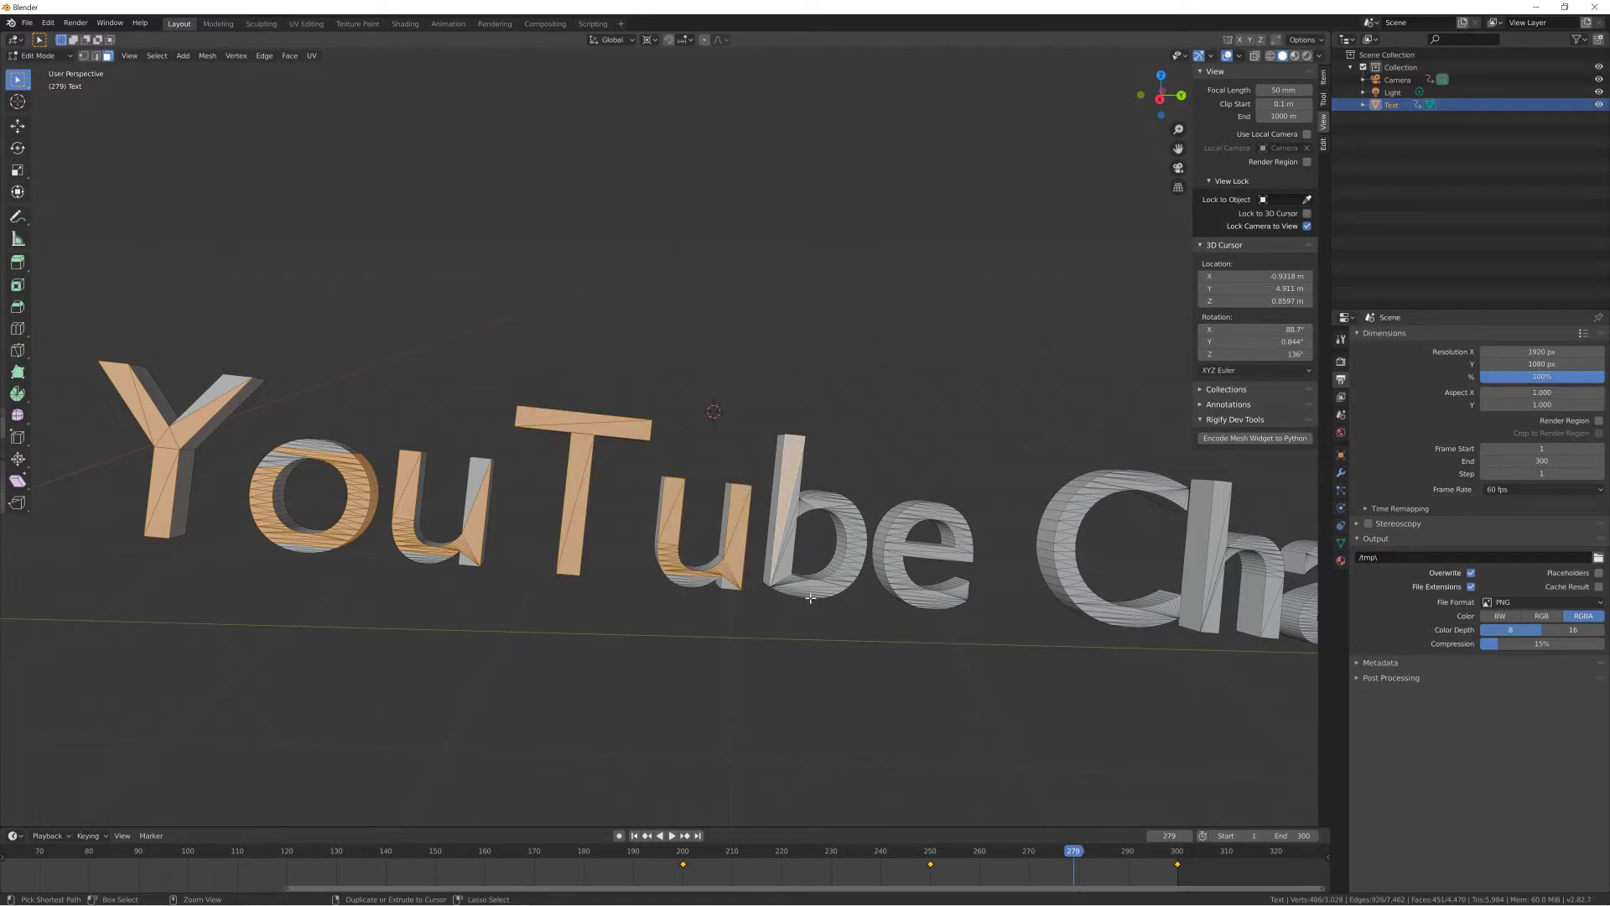
{"action": "left_click", "coordinate": [851, 527], "text": "ctrl"}
{"action": "left_click", "coordinate": [829, 496], "text": "ctrl"}
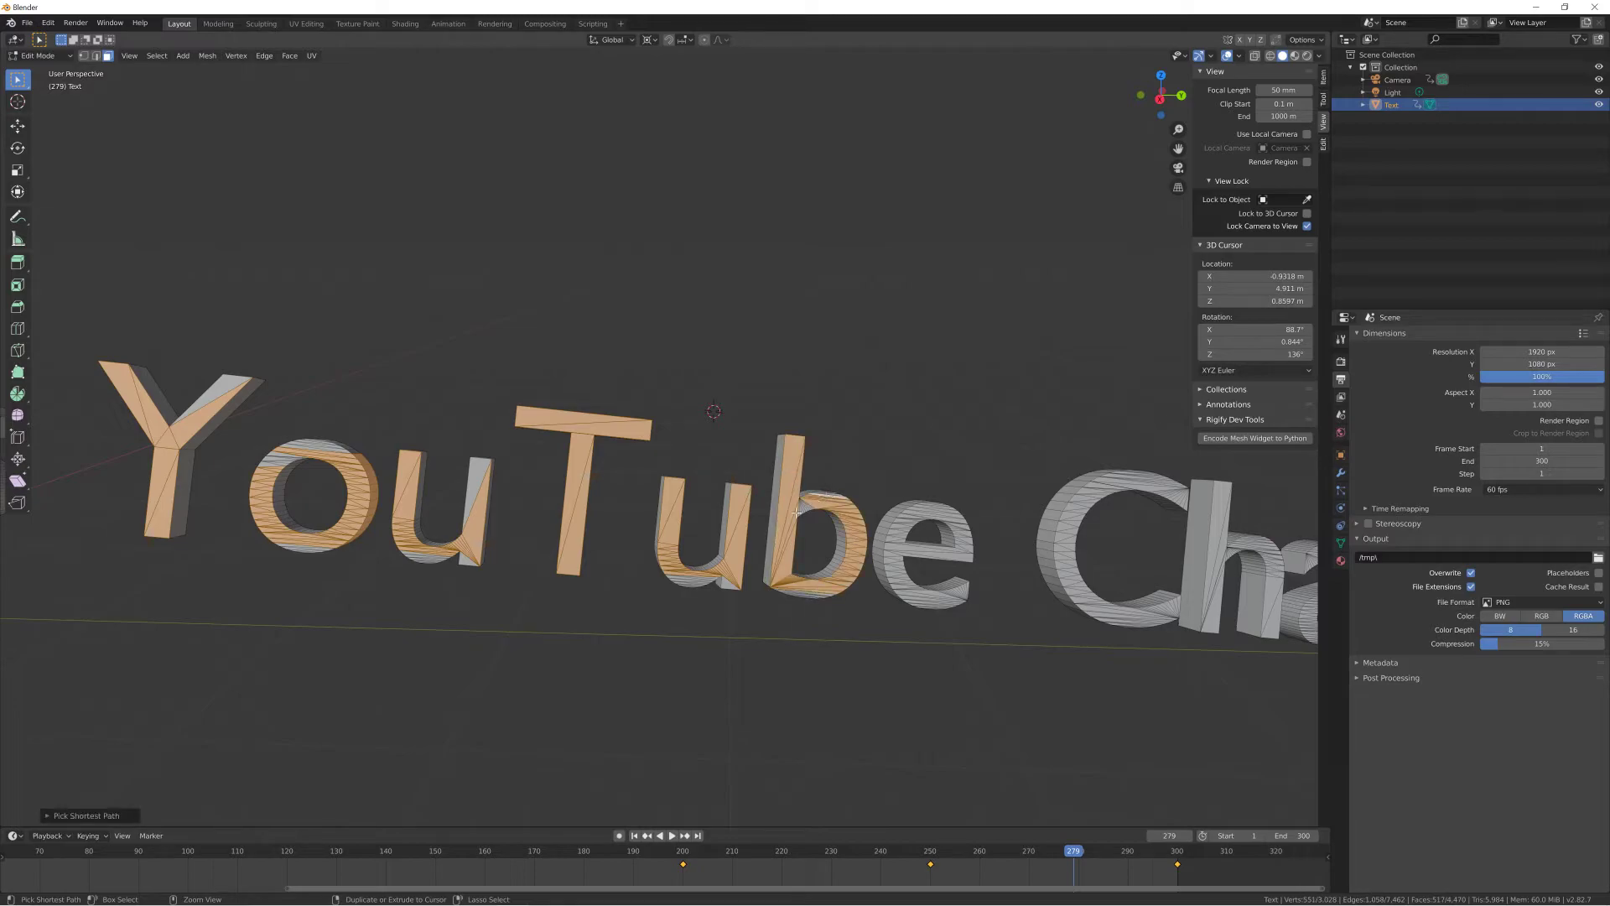
{"action": "left_click", "coordinate": [897, 555], "text": "ctrl"}
{"action": "left_click", "coordinate": [937, 604], "text": "ctrl"}
{"action": "left_click", "coordinate": [962, 534], "text": "ctrl"}
Step: Add the front faces of the C, h and a of 'Channel'
{"action": "mouse_move", "coordinate": [967, 532]}
{"action": "middle_mouse_down", "text": "shift"}
{"action": "mouse_move", "coordinate": [773, 531]}
{"action": "mouse_move", "coordinate": [547, 470]}
{"action": "middle_mouse_up", "text": "shift"}
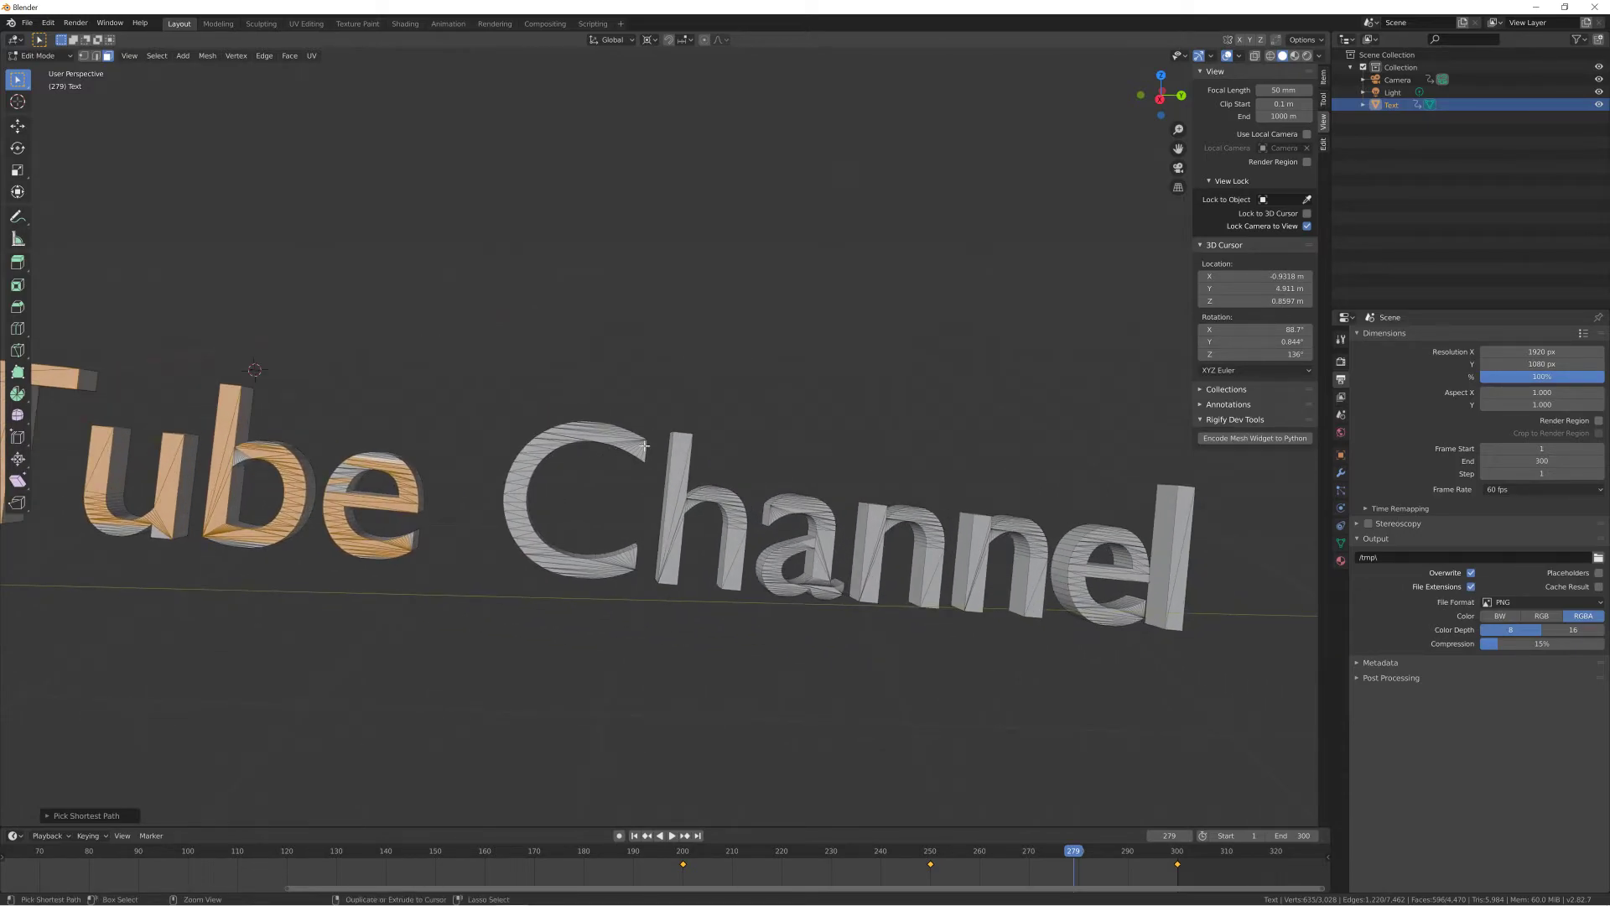
{"action": "left_click", "coordinate": [533, 480], "text": "ctrl"}
{"action": "left_click", "coordinate": [525, 522], "text": "ctrl"}
{"action": "left_click", "coordinate": [592, 573], "text": "ctrl"}
{"action": "left_click", "coordinate": [679, 443], "text": "ctrl"}
{"action": "left_click", "coordinate": [734, 571], "text": "ctrl"}
{"action": "left_click", "coordinate": [778, 510], "text": "ctrl"}
{"action": "left_click", "coordinate": [826, 557], "text": "ctrl"}
{"action": "left_click", "coordinate": [782, 557], "text": "ctrl"}
{"action": "left_click", "coordinate": [780, 596], "text": "ctrl"}
Step: Add the front faces of both n's and the l
{"action": "left_click", "coordinate": [863, 517], "text": "ctrl"}
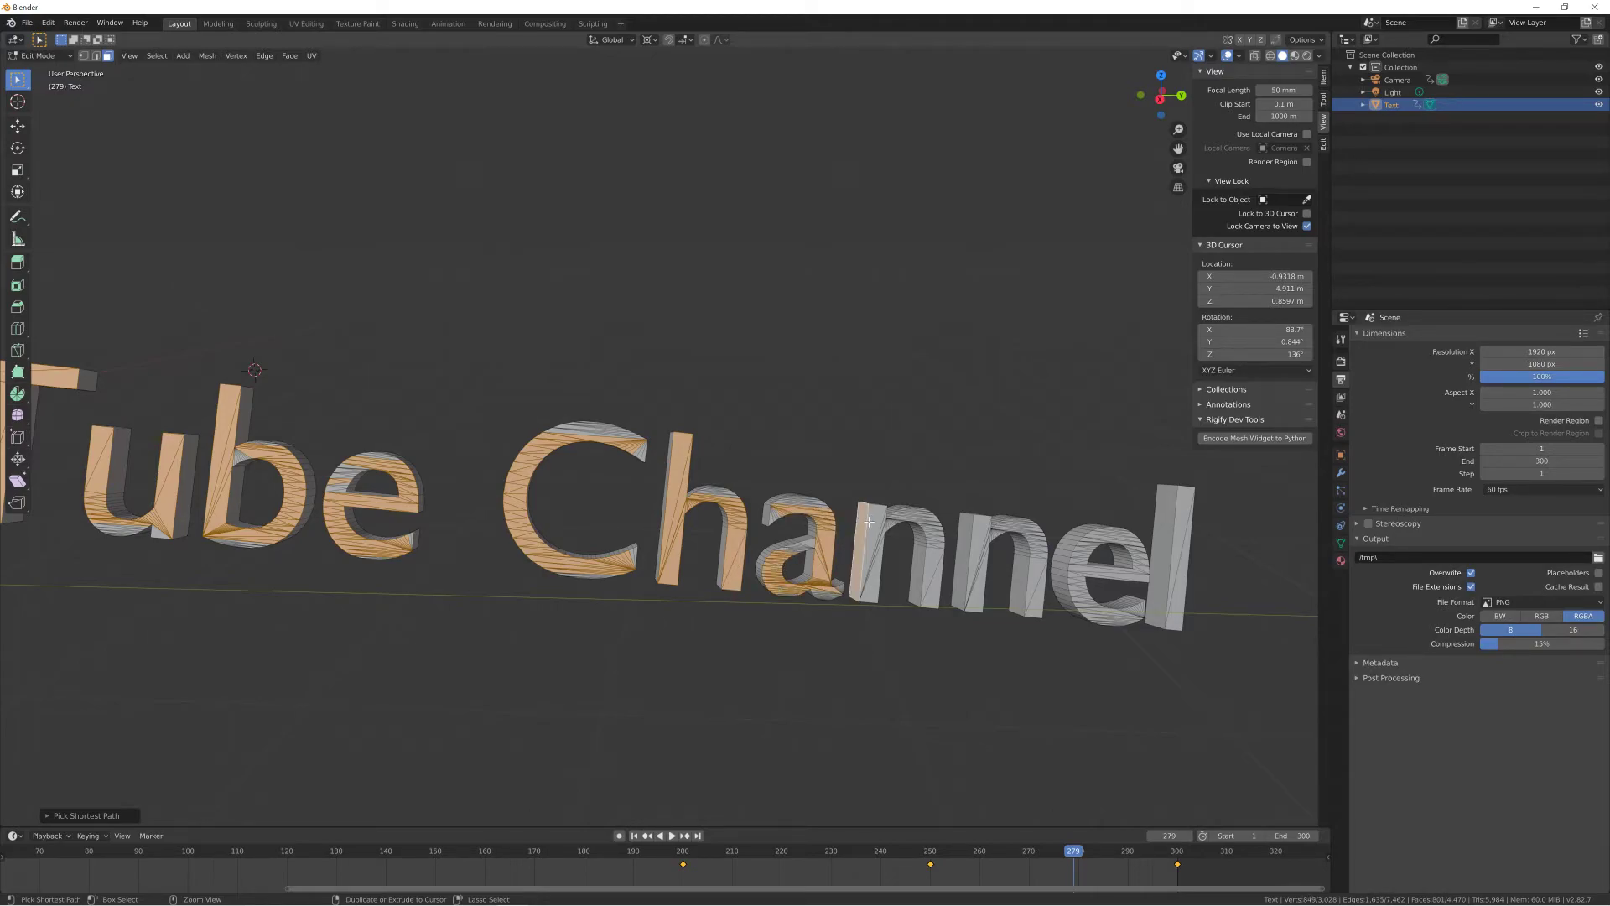
{"action": "left_click", "coordinate": [870, 574], "text": "ctrl"}
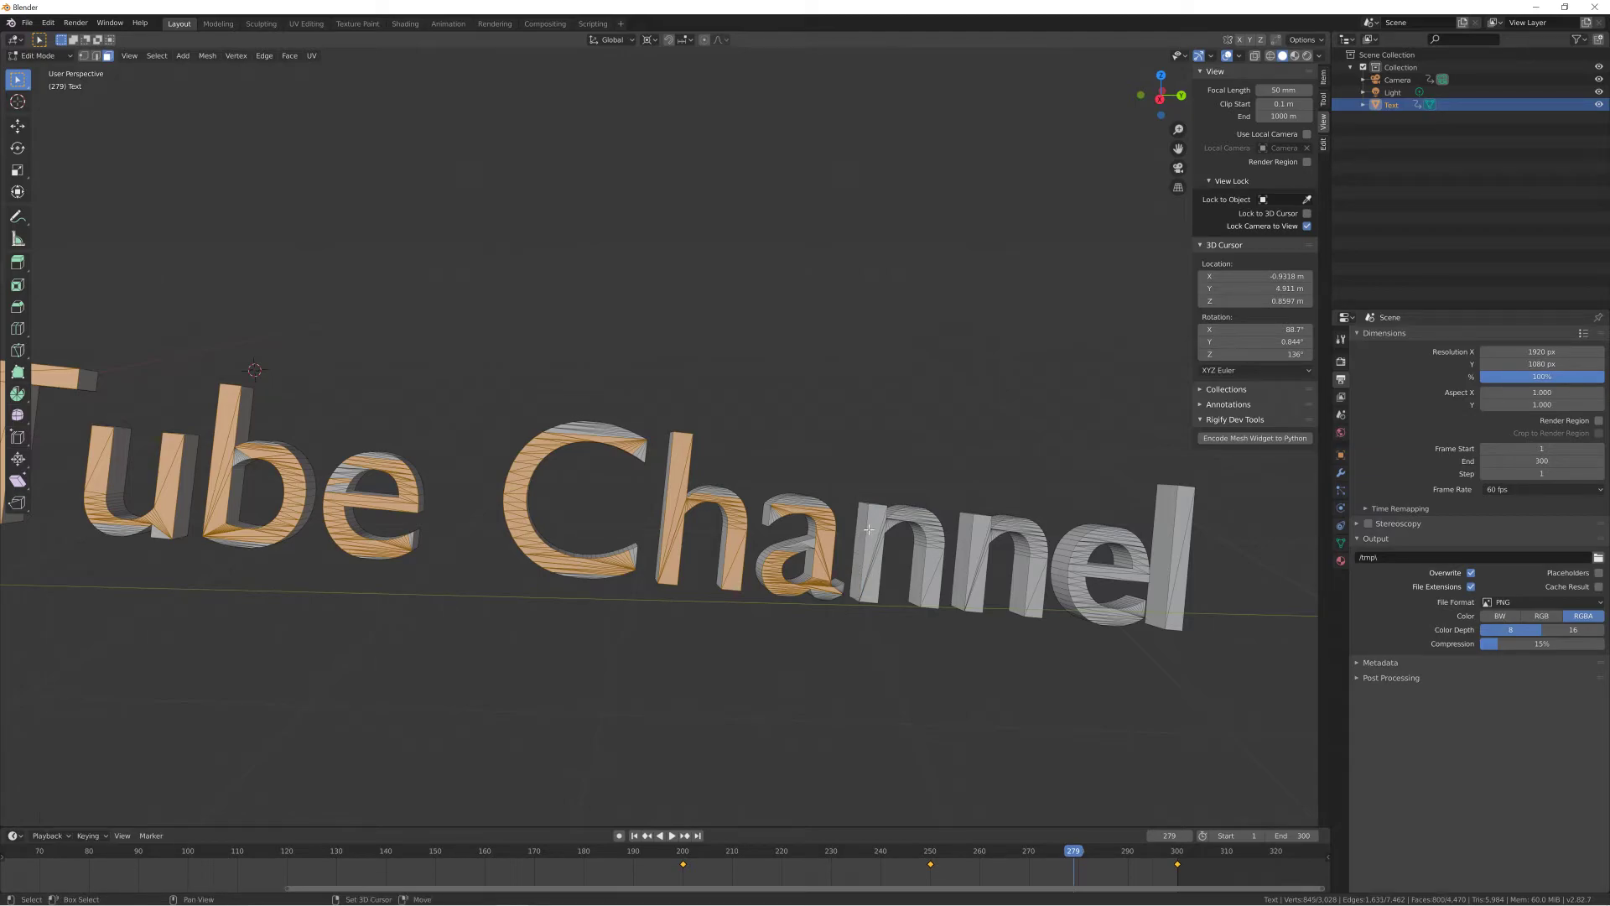
{"action": "left_click", "coordinate": [933, 597], "text": "ctrl"}
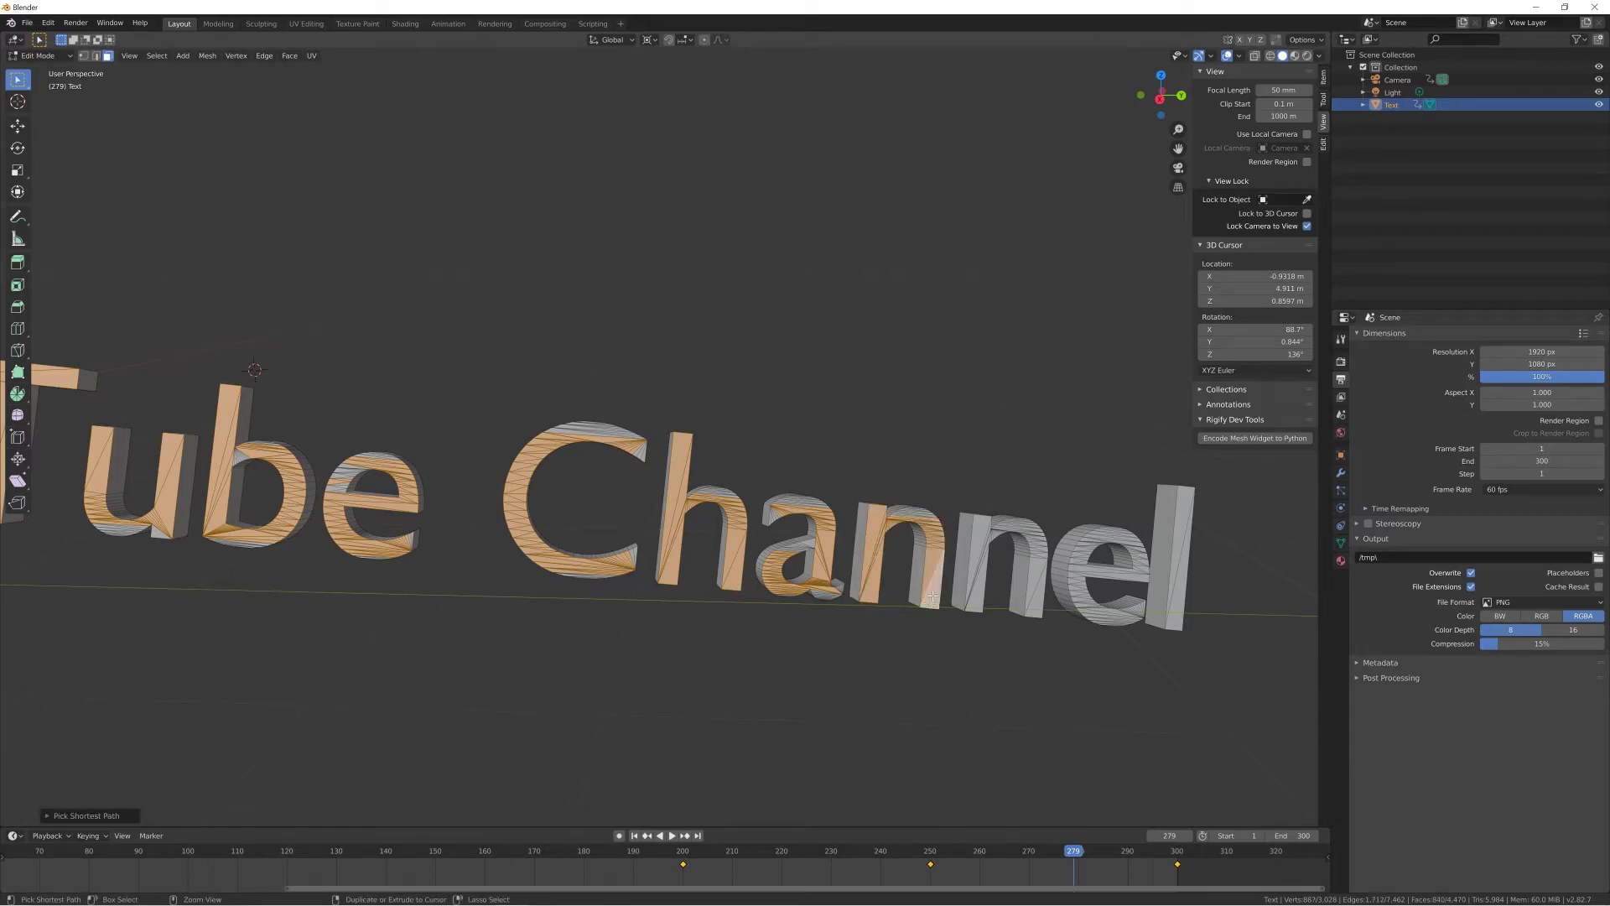
{"action": "left_click", "coordinate": [970, 535], "text": "ctrl"}
{"action": "left_click", "coordinate": [977, 535], "text": "ctrl"}
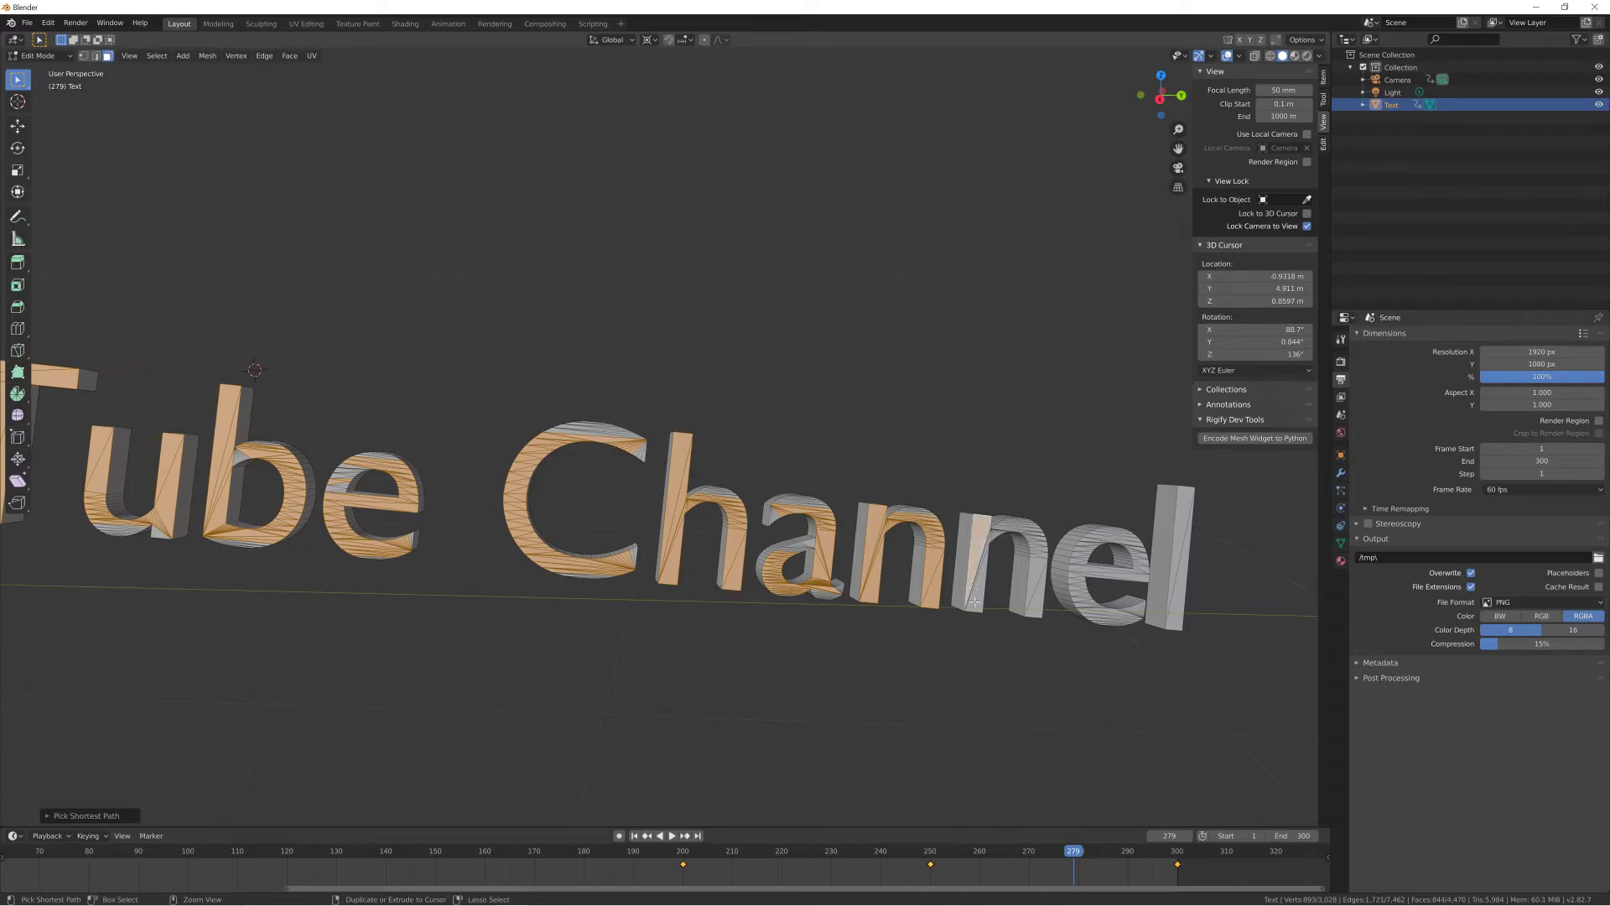
{"action": "left_click", "coordinate": [1038, 568], "text": "ctrl"}
{"action": "left_click", "coordinate": [1037, 569], "text": "ctrl"}
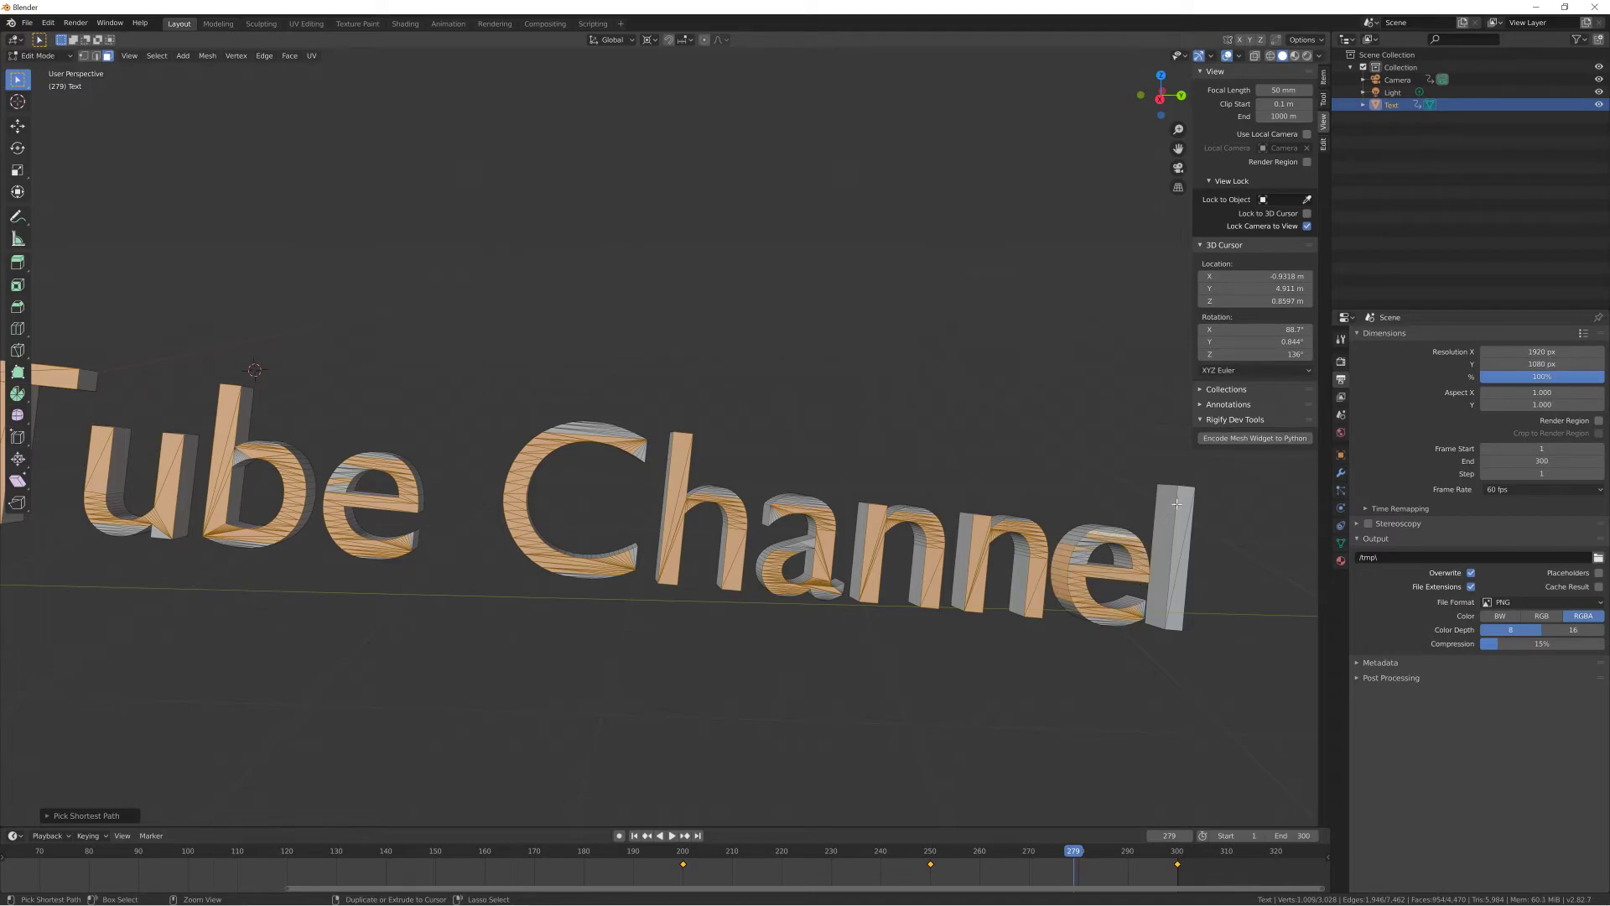
{"action": "left_click", "coordinate": [1180, 560], "text": "ctrl"}
{"action": "scroll", "coordinate": [817, 533], "scroll_direction": "down", "scroll_amount": 3}
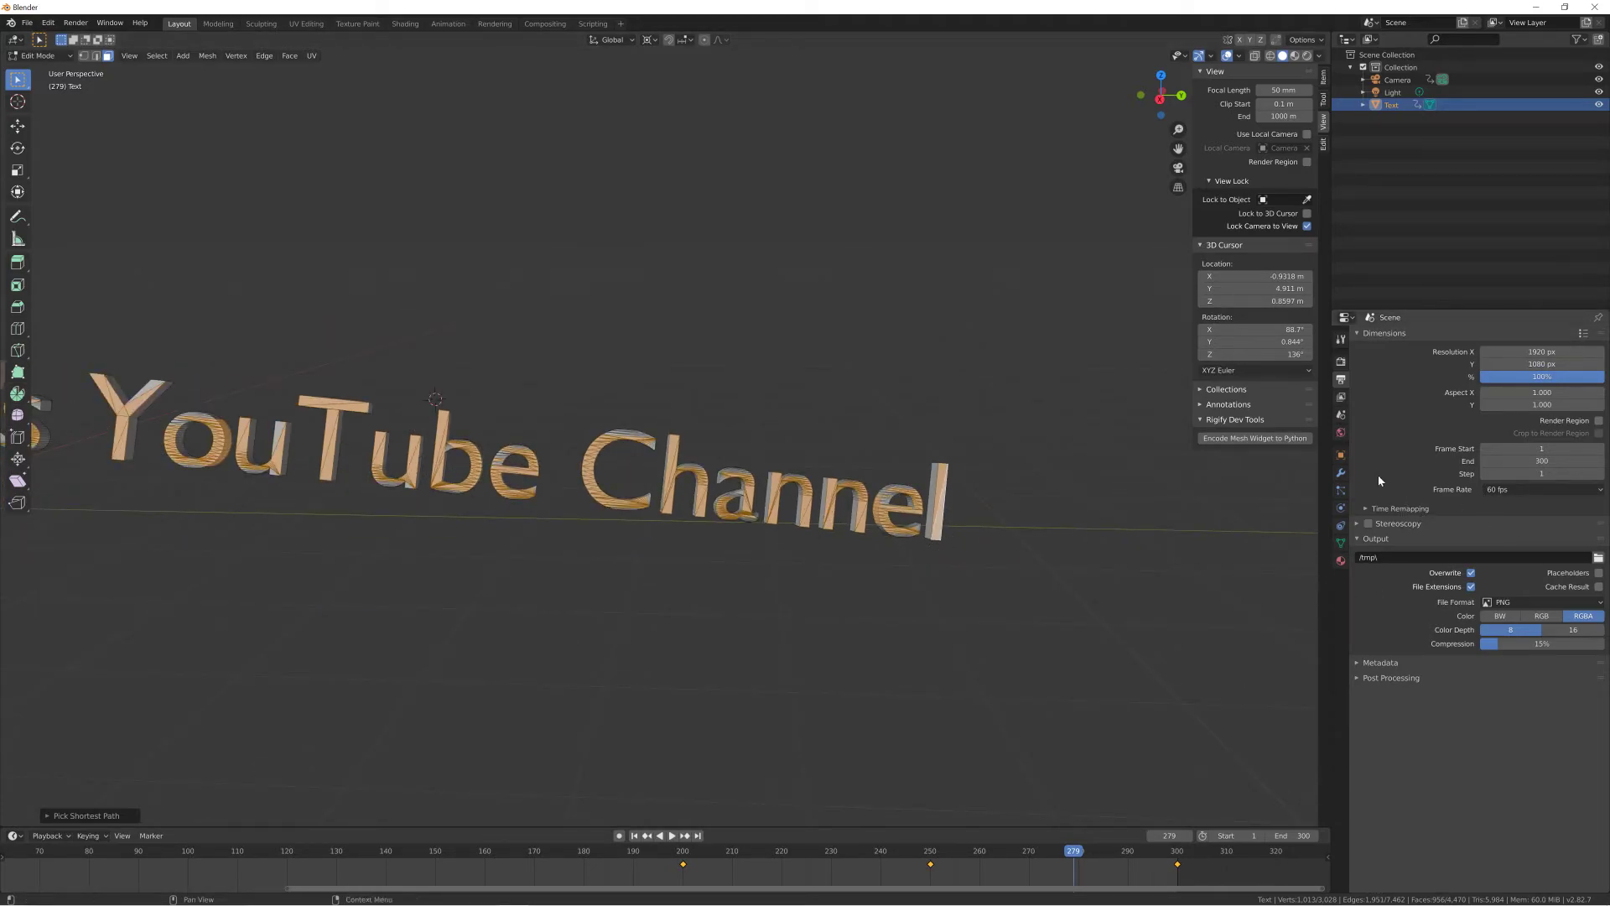
Step: Switch the viewport to Material Preview, then to rendered shading
{"action": "key", "text": "z"}
{"action": "left_click", "coordinate": [976, 587]}
{"action": "key", "text": "z"}
{"action": "left_click", "coordinate": [970, 523]}
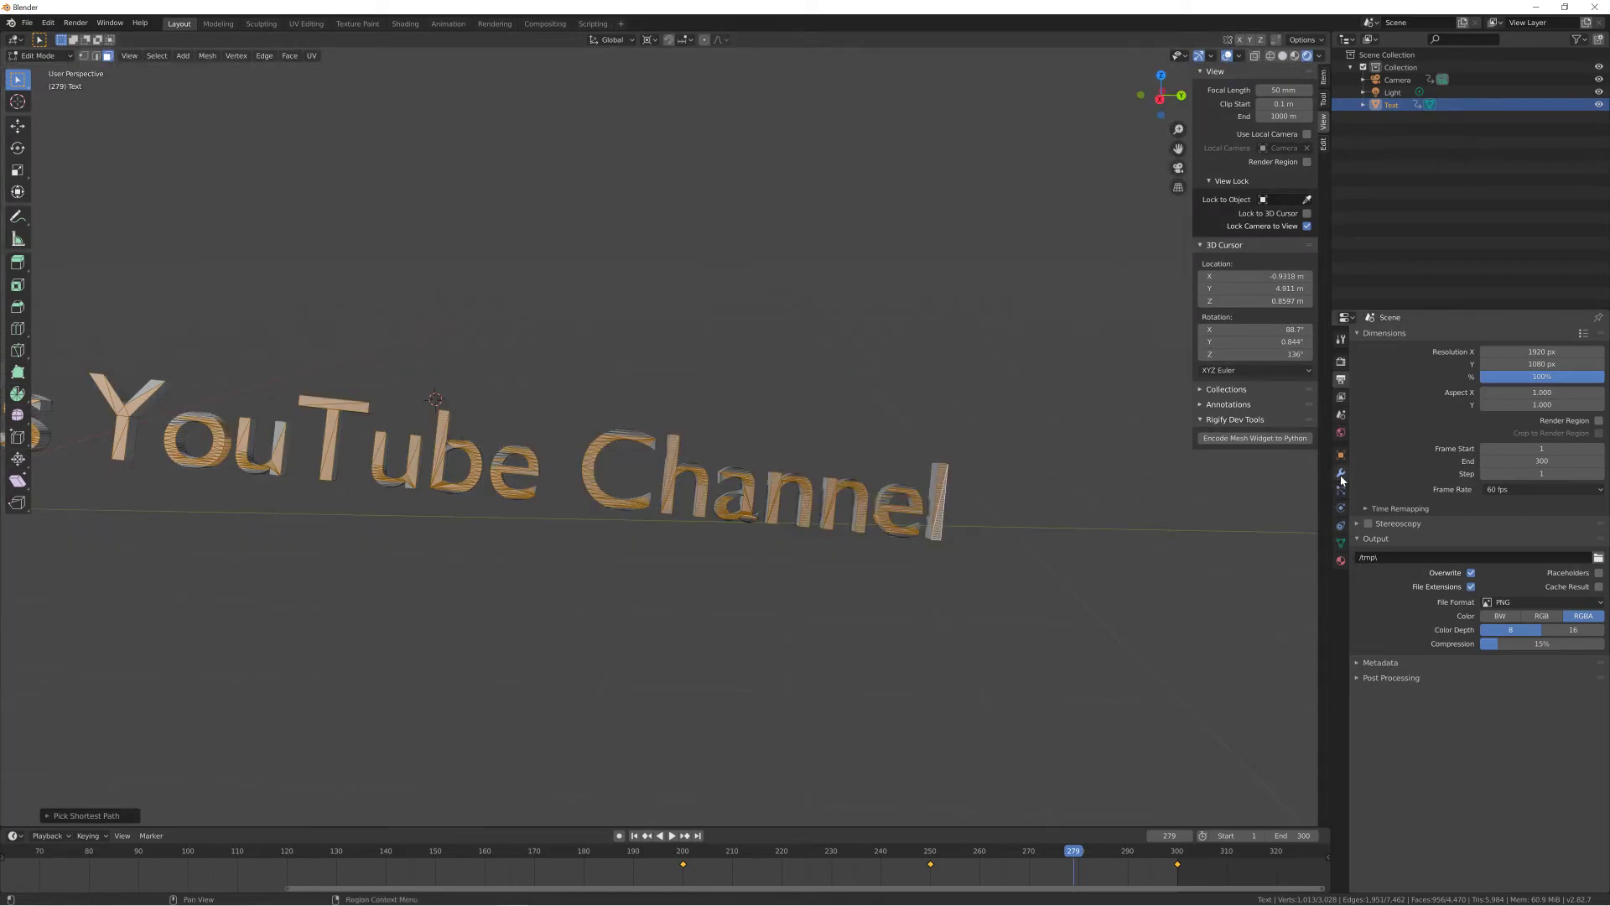
Step: Create a material named 'Black' with base colour value 0, then add a second slot
{"action": "left_click", "coordinate": [1341, 475]}
{"action": "left_click", "coordinate": [1341, 562]}
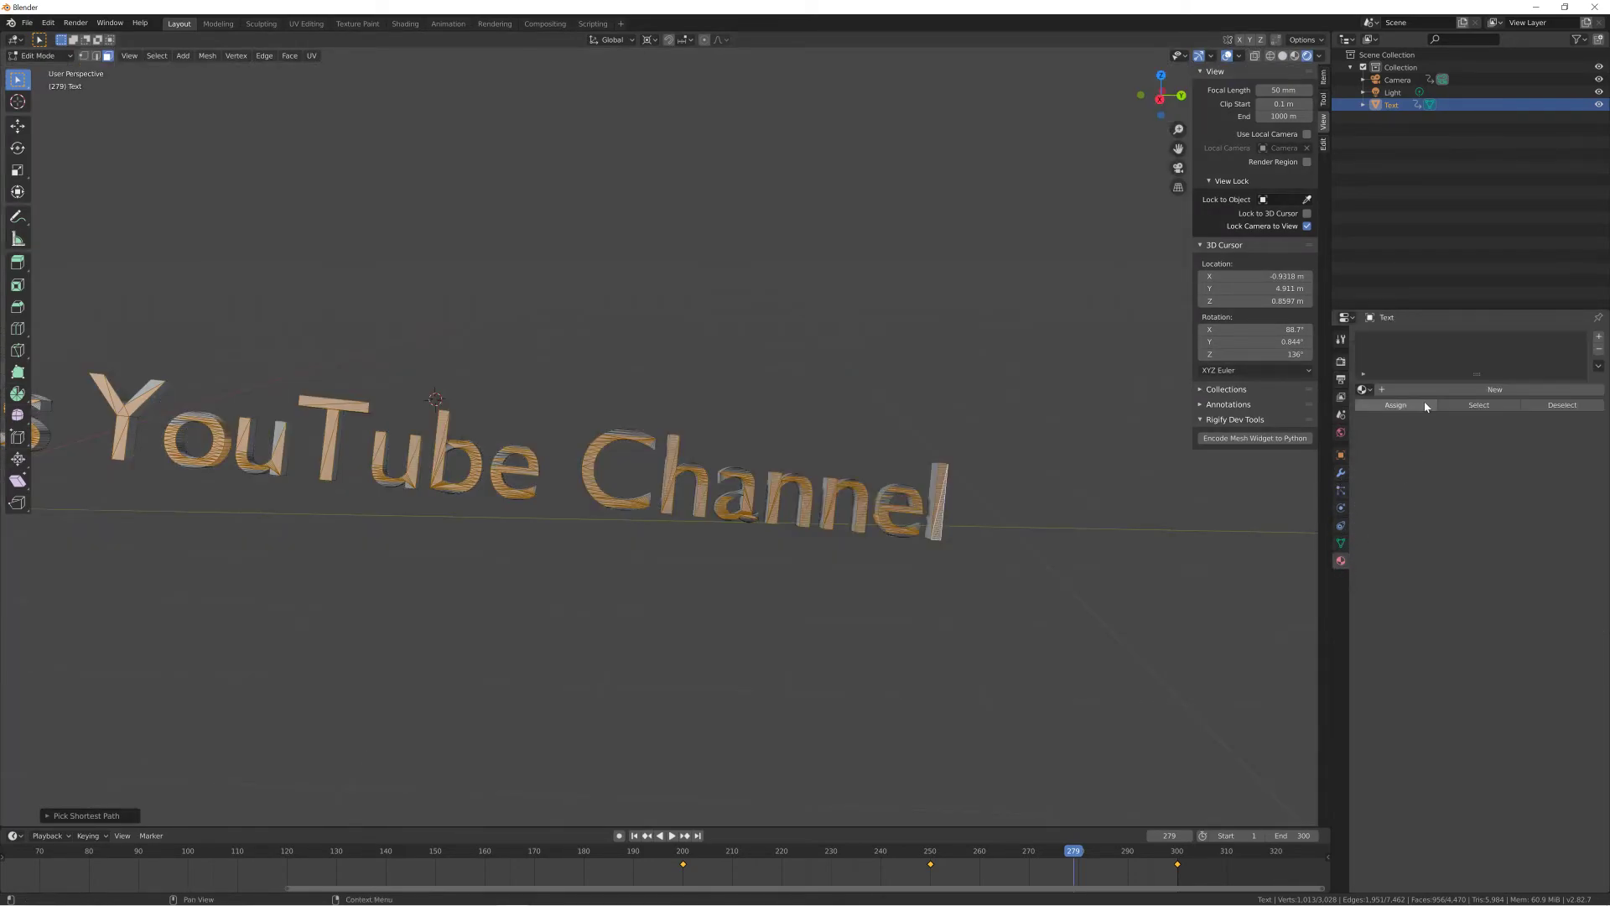
{"action": "left_click", "coordinate": [1400, 390]}
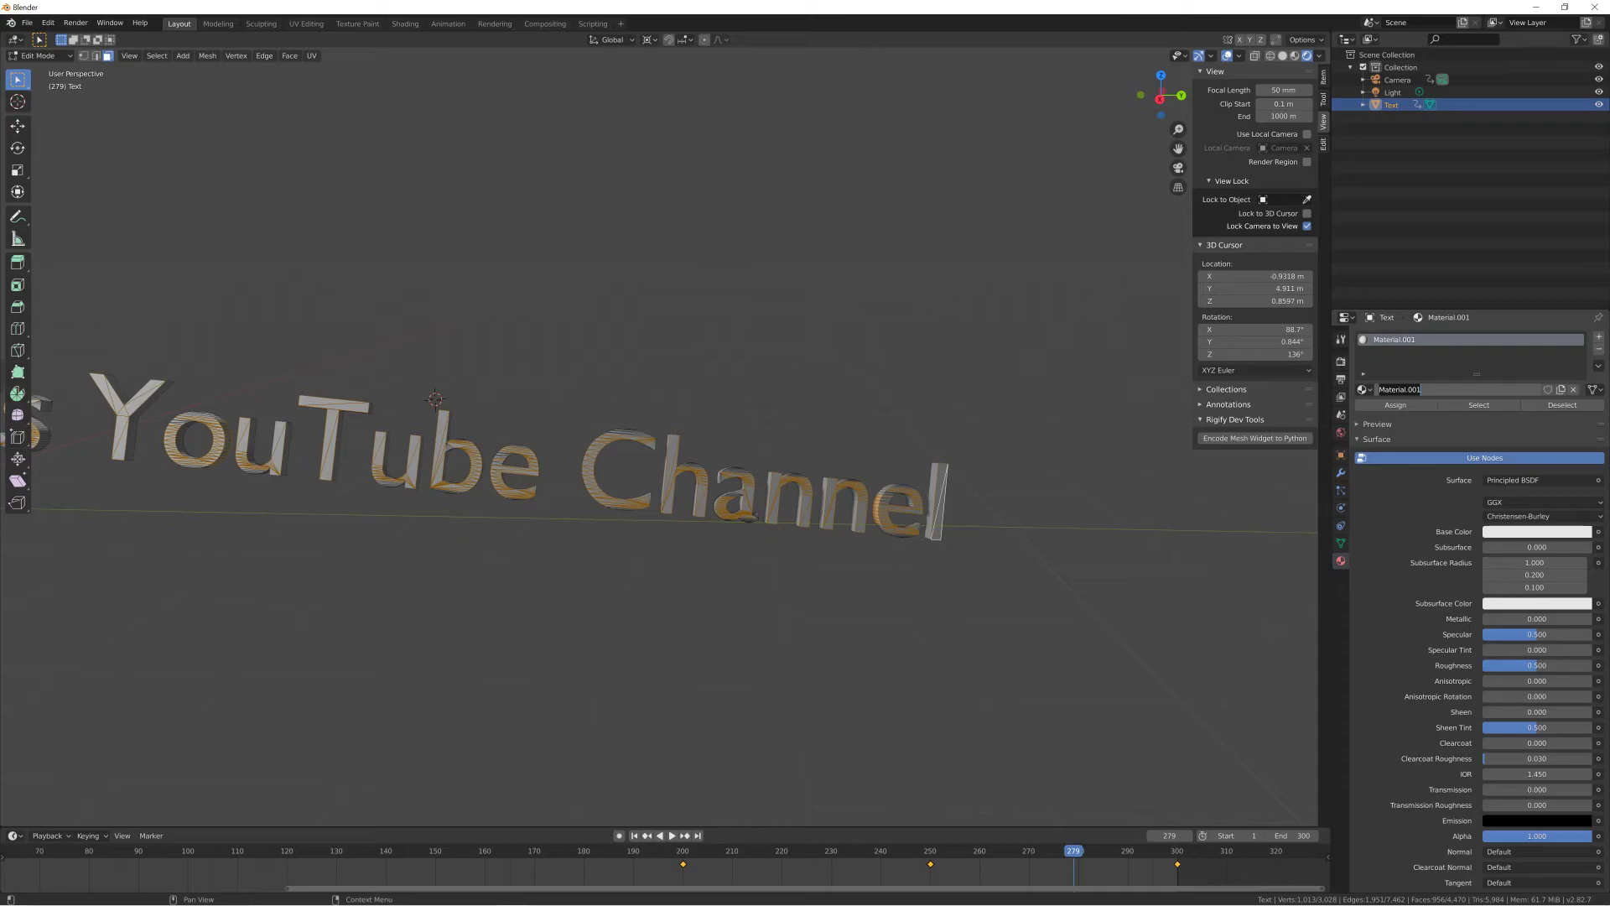
{"action": "type", "text": "Black"}
{"action": "key", "text": "Return"}
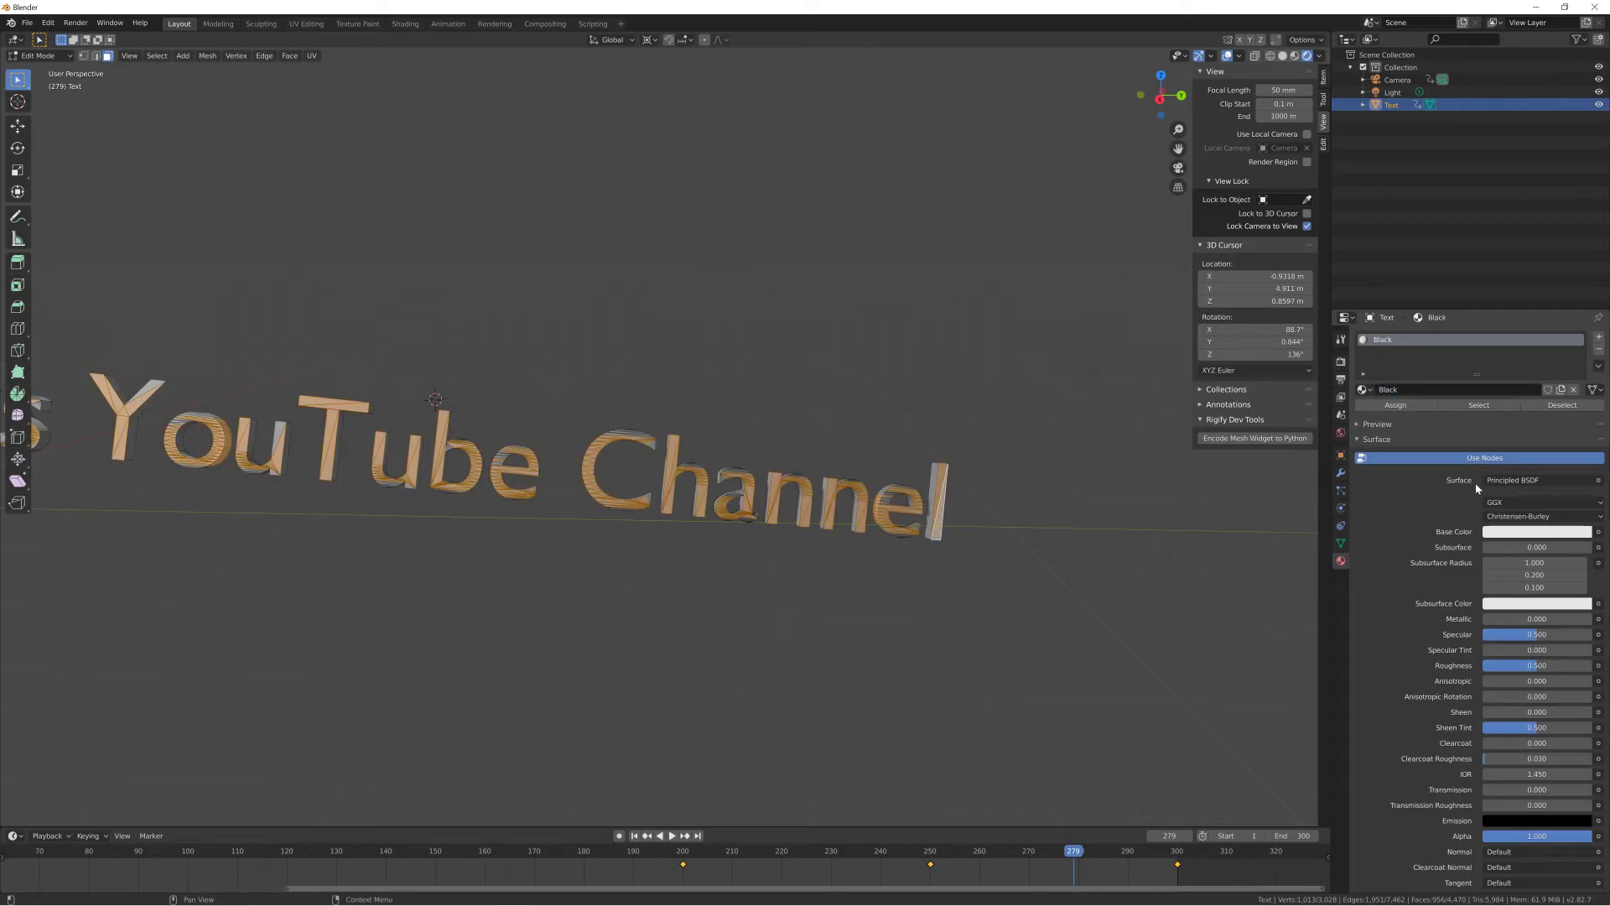
{"action": "left_click", "coordinate": [1497, 533]}
{"action": "left_click_drag", "start_coordinate": [1574, 433], "coordinate": [1580, 446]}
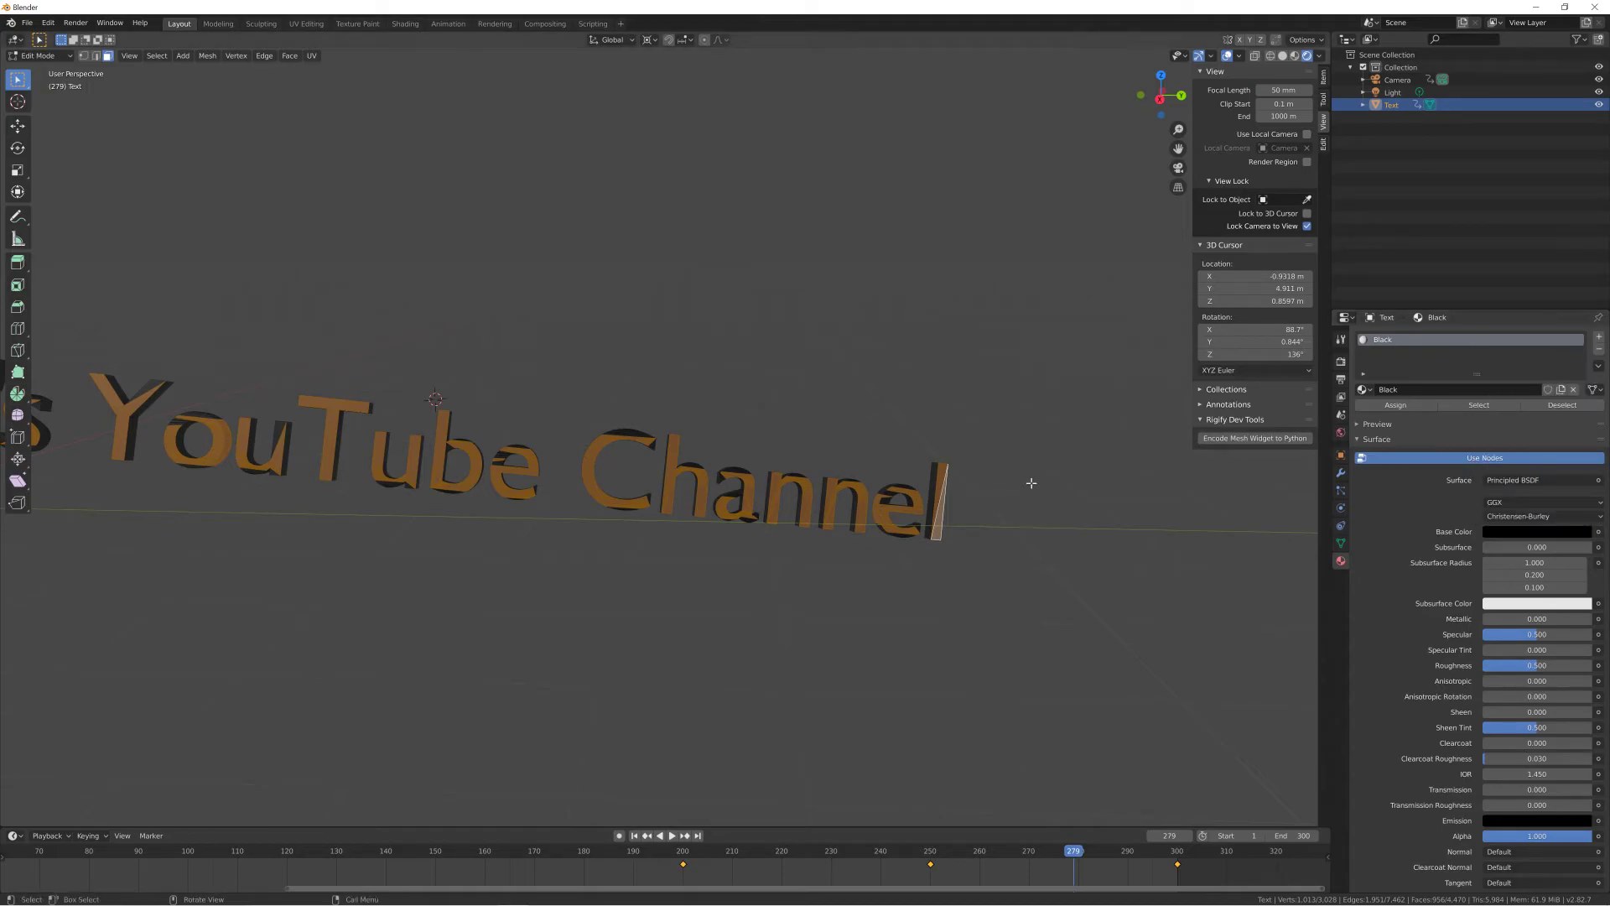
{"action": "left_click", "coordinate": [1599, 337]}
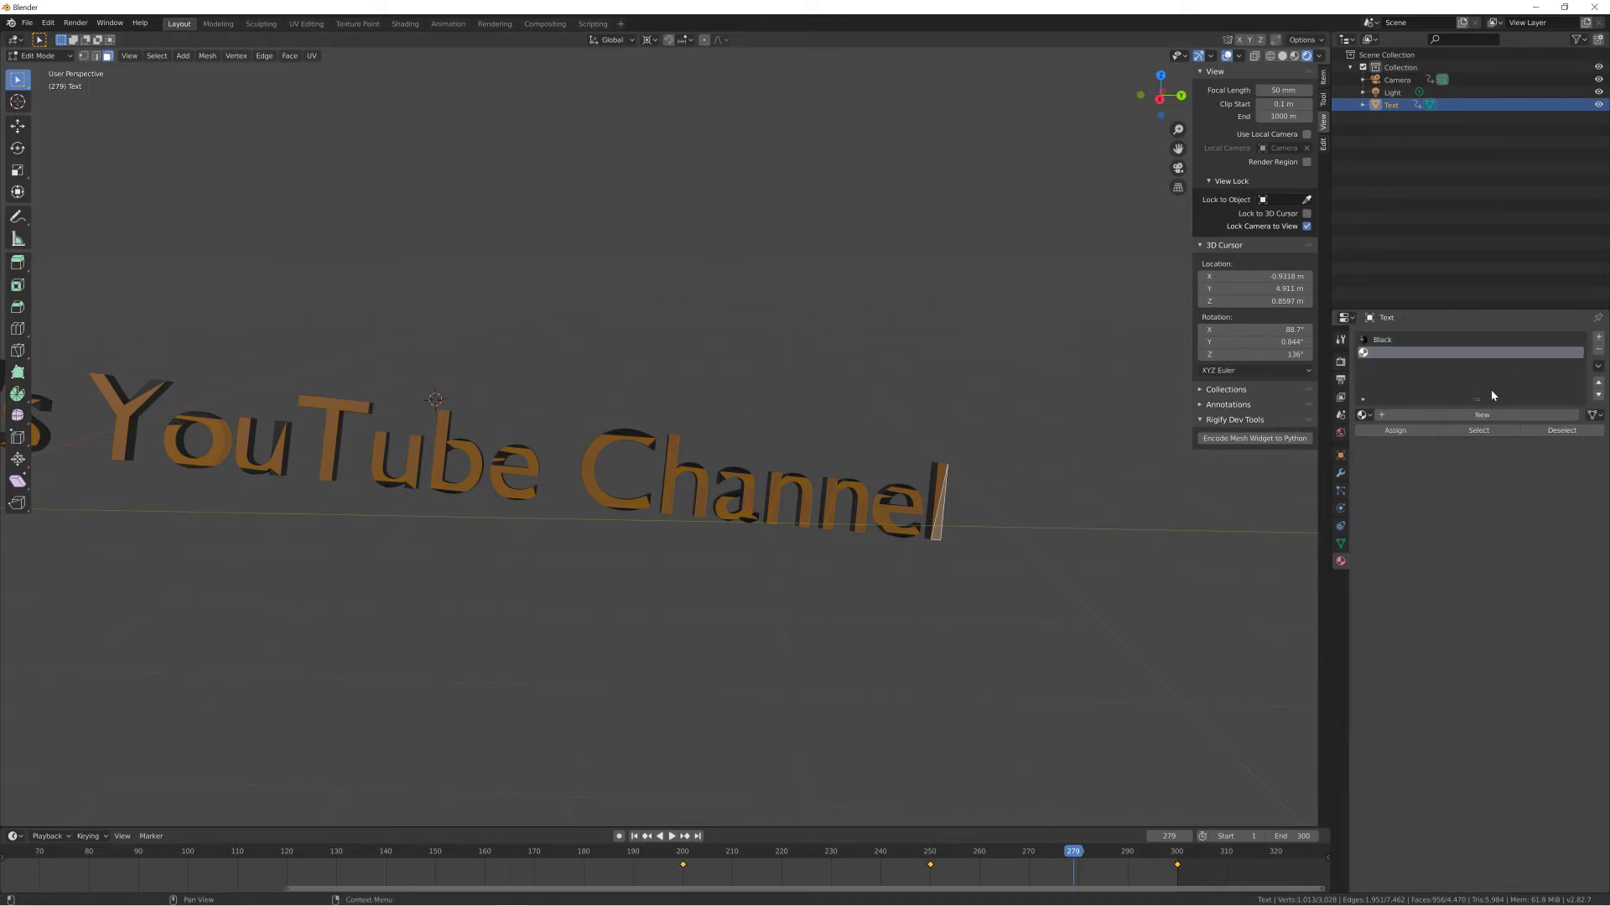
Step: Create a new material named 'Light' as an Emission shader with strength 5
{"action": "left_click", "coordinate": [1388, 414]}
{"action": "left_click", "coordinate": [1420, 416]}
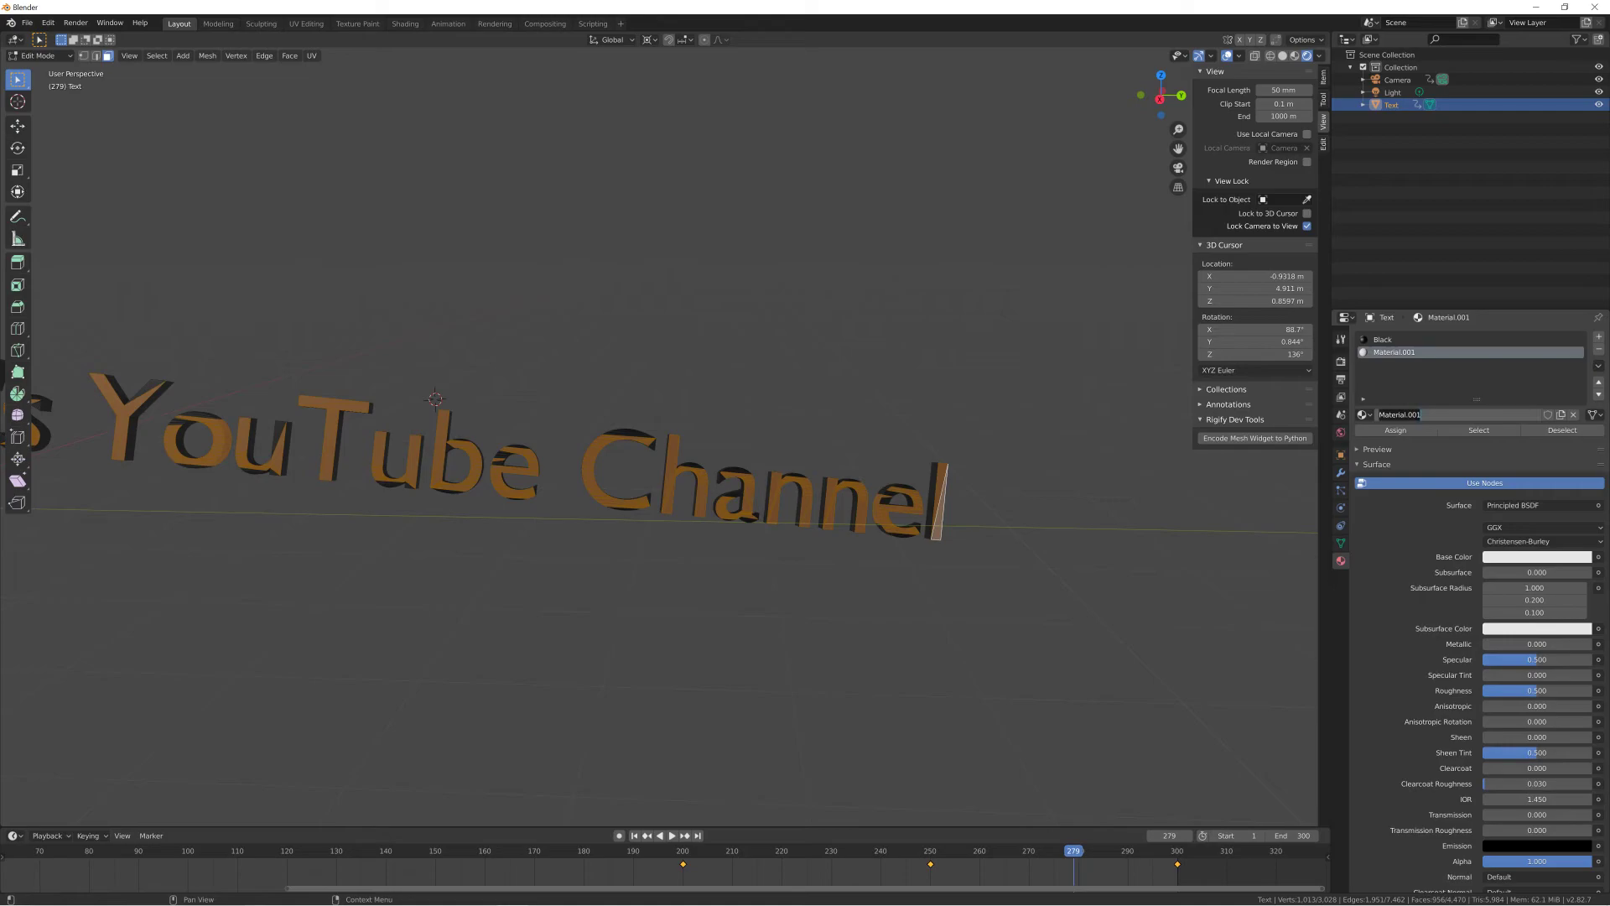
{"action": "type", "text": "Light"}
{"action": "key", "text": "Return"}
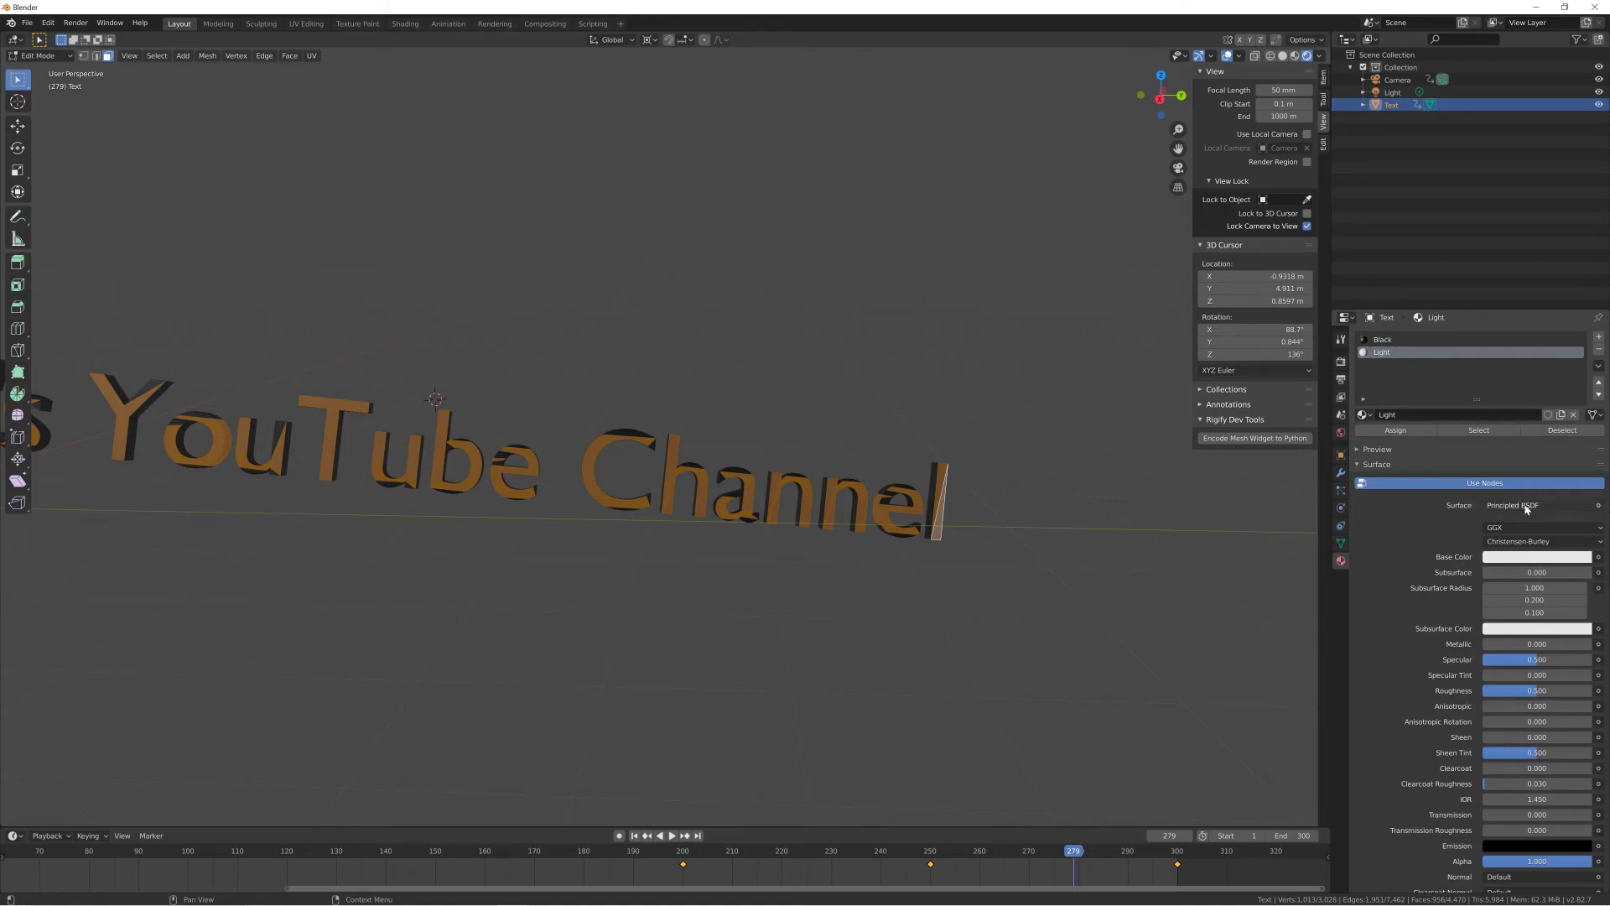
{"action": "left_click", "coordinate": [1526, 507]}
{"action": "left_click", "coordinate": [1525, 570]}
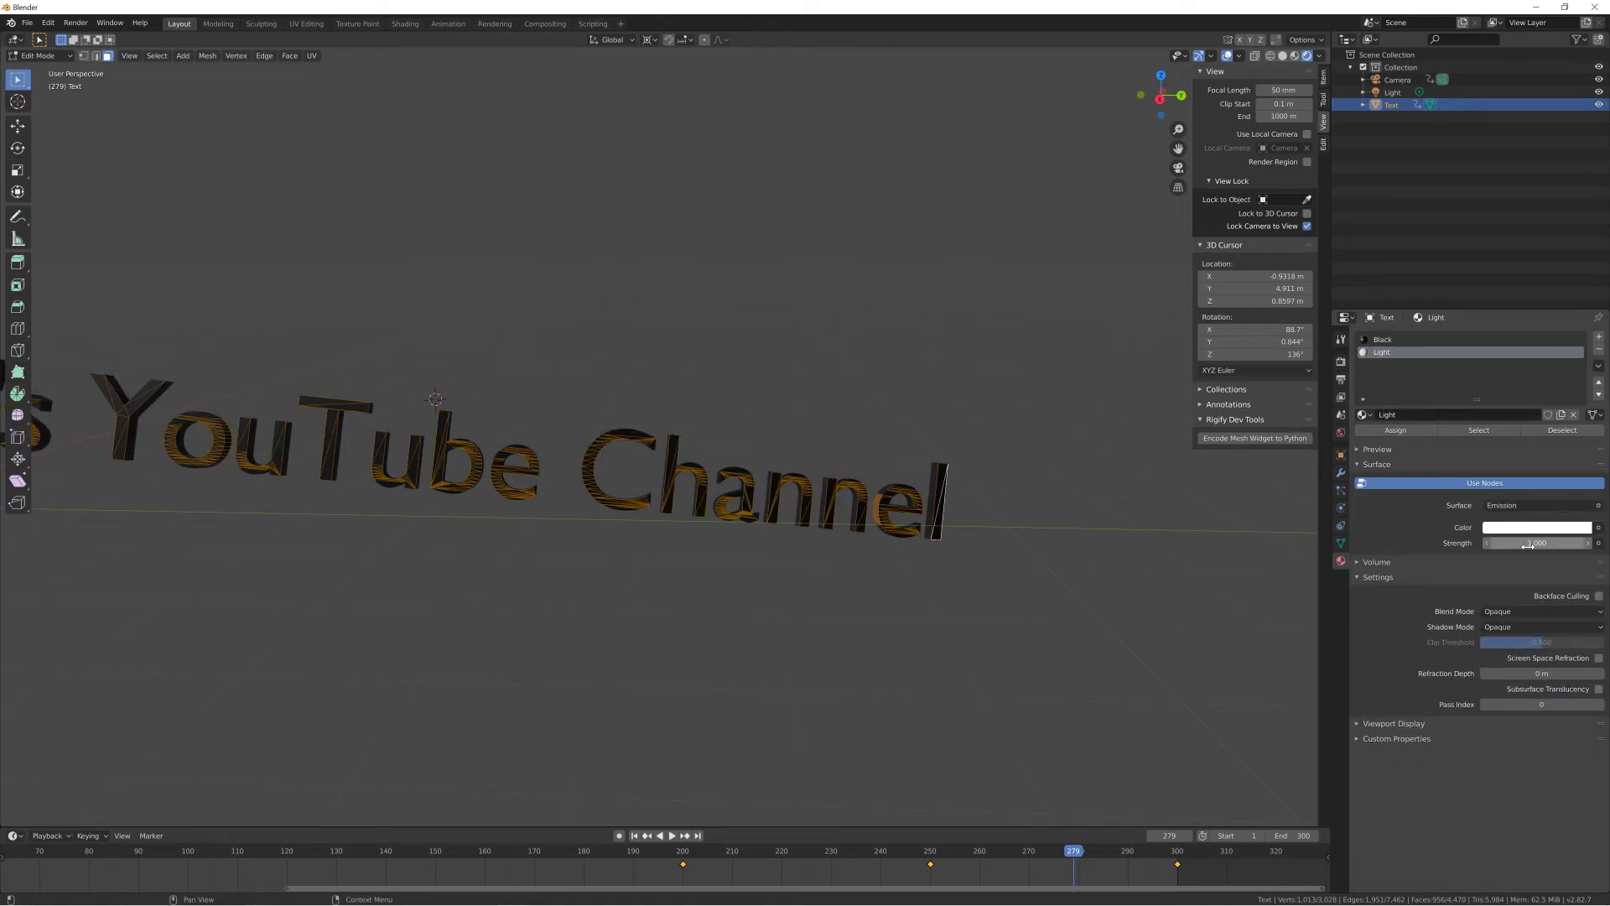
{"action": "type", "text": "5"}
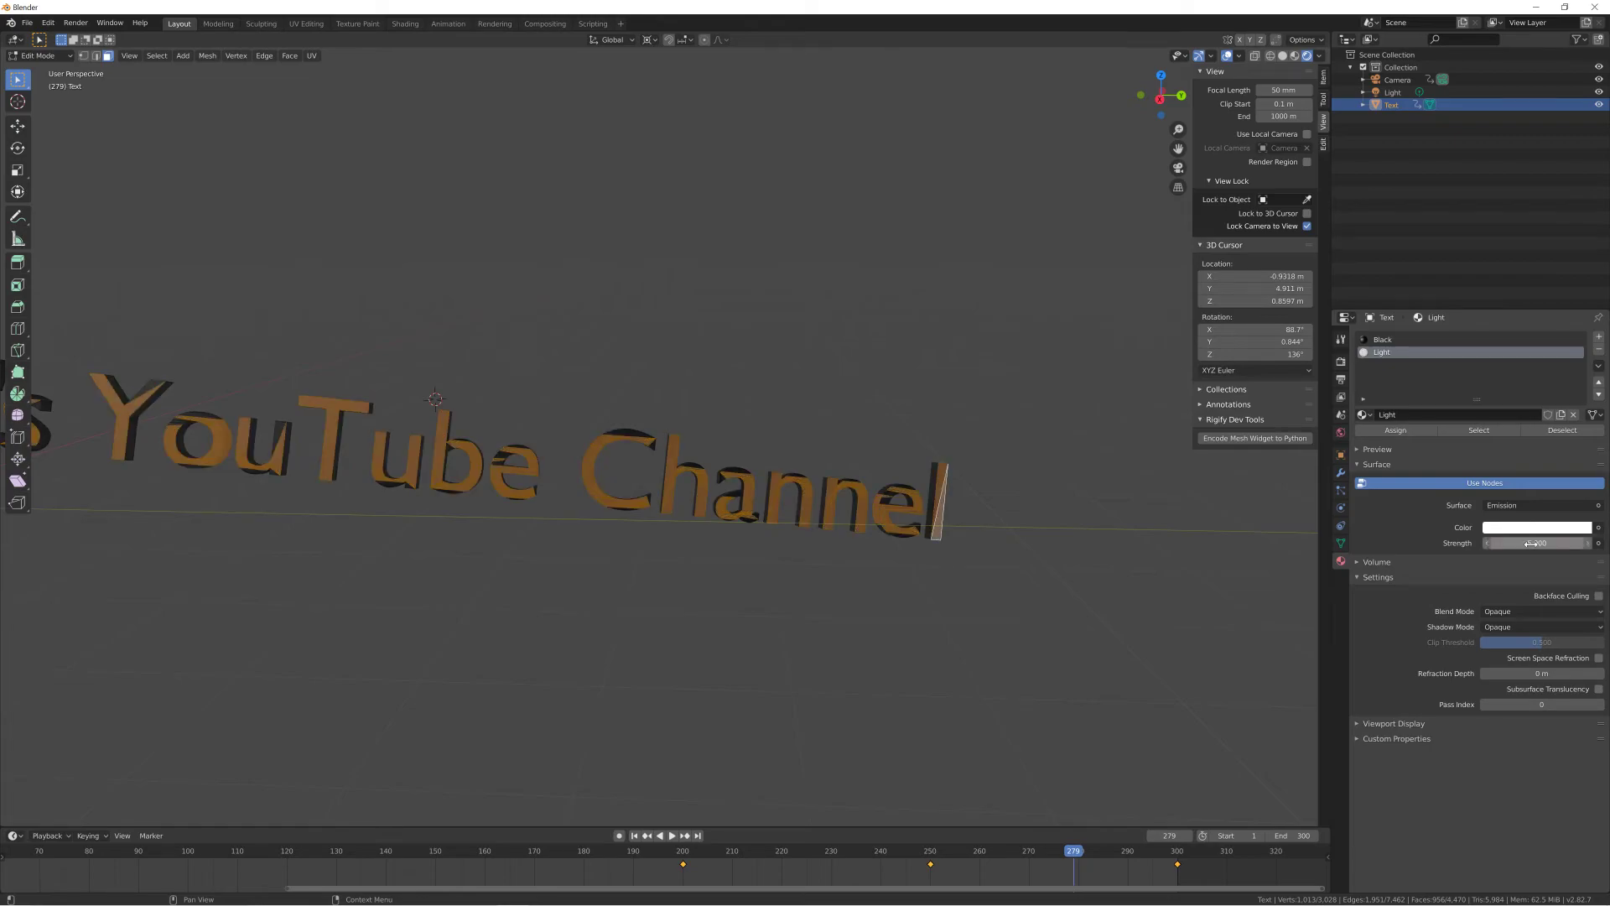
Step: Give Light an orange glow, assign it to the selected front faces, and exit Edit Mode
{"action": "left_click", "coordinate": [1527, 528]}
{"action": "left_click", "coordinate": [1507, 417]}
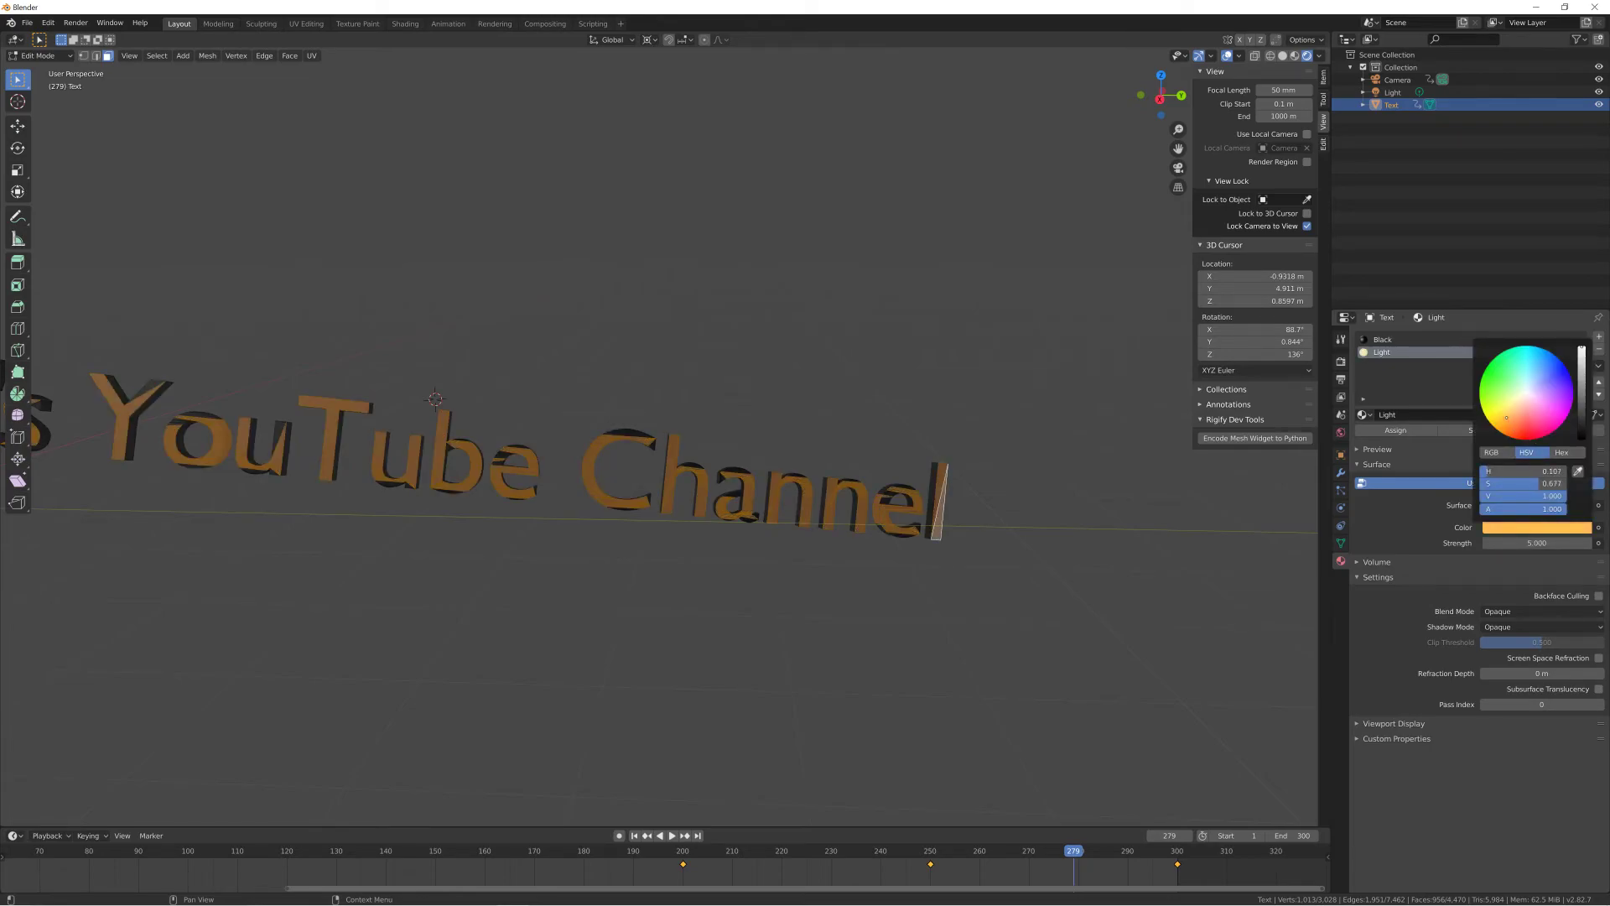
{"action": "left_click", "coordinate": [1392, 449]}
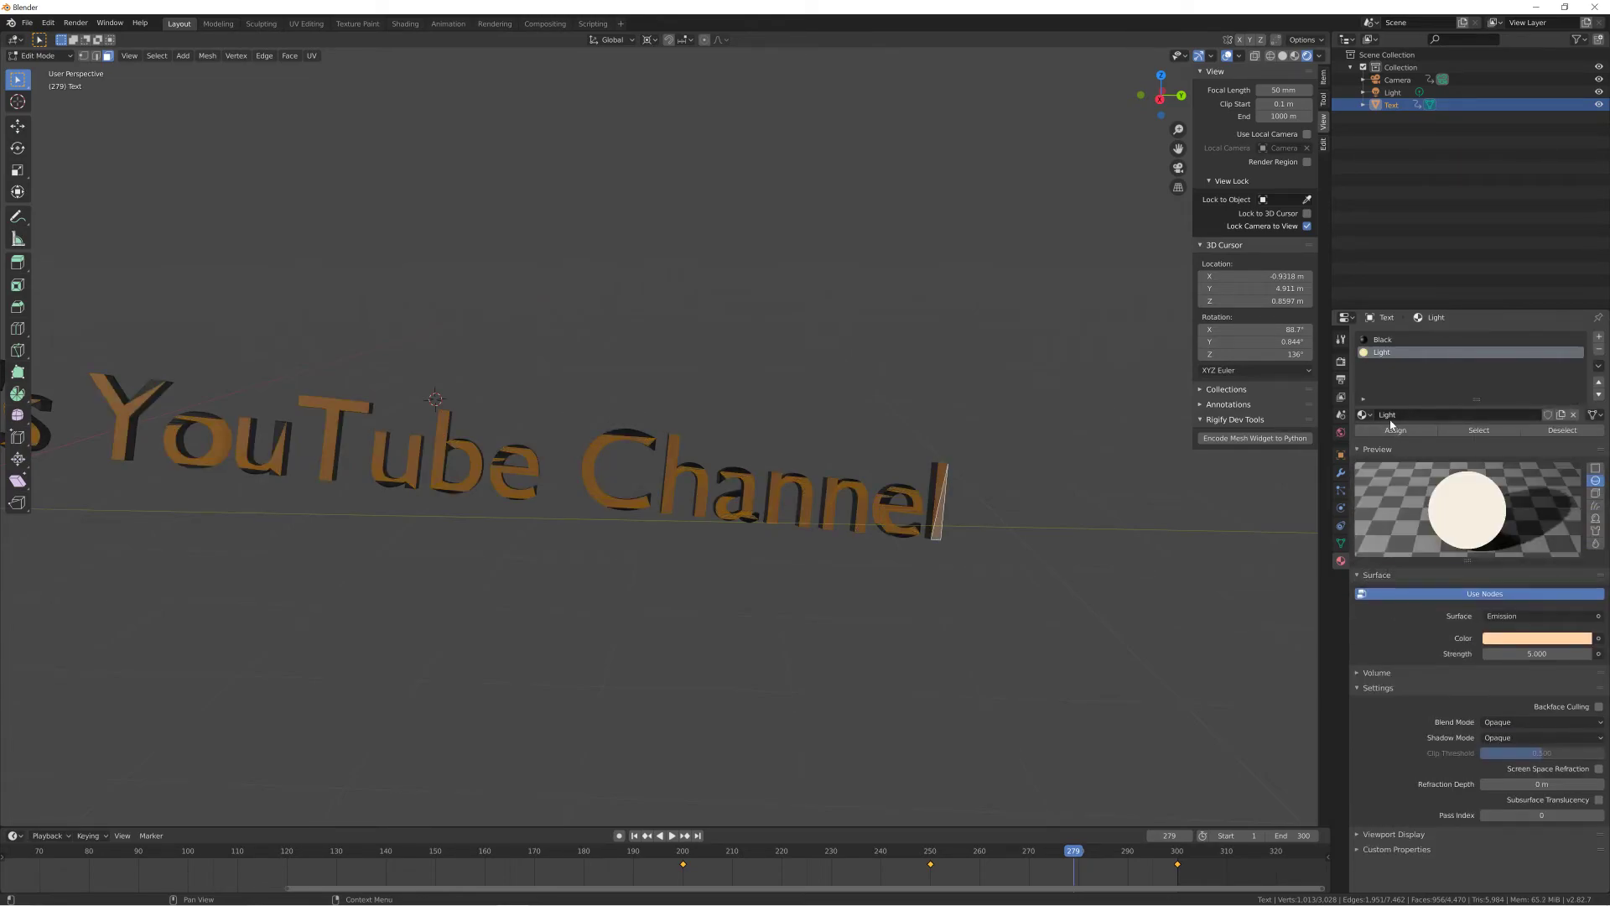
{"action": "left_click", "coordinate": [1392, 430]}
{"action": "key", "text": "Tab"}
Step: Change the glow colour to pink, then rewind and play the animation
{"action": "mouse_move", "coordinate": [974, 512]}
{"action": "middle_mouse_down"}
{"action": "mouse_move", "coordinate": [662, 490]}
{"action": "mouse_move", "coordinate": [414, 413]}
{"action": "middle_mouse_up"}
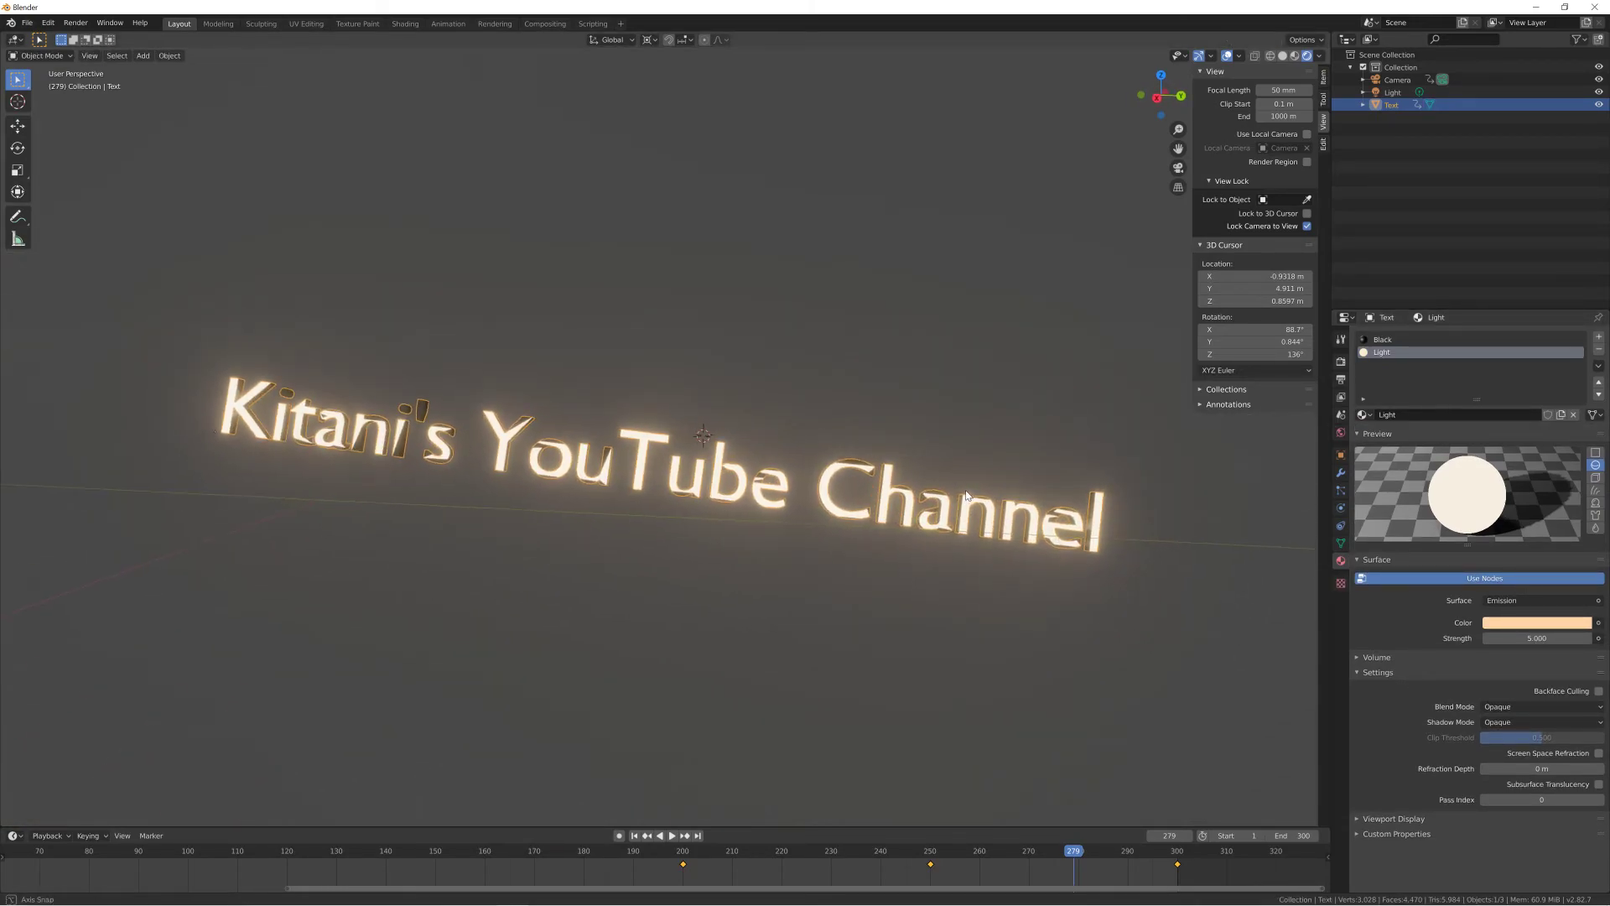
{"action": "left_click", "coordinate": [1532, 624]}
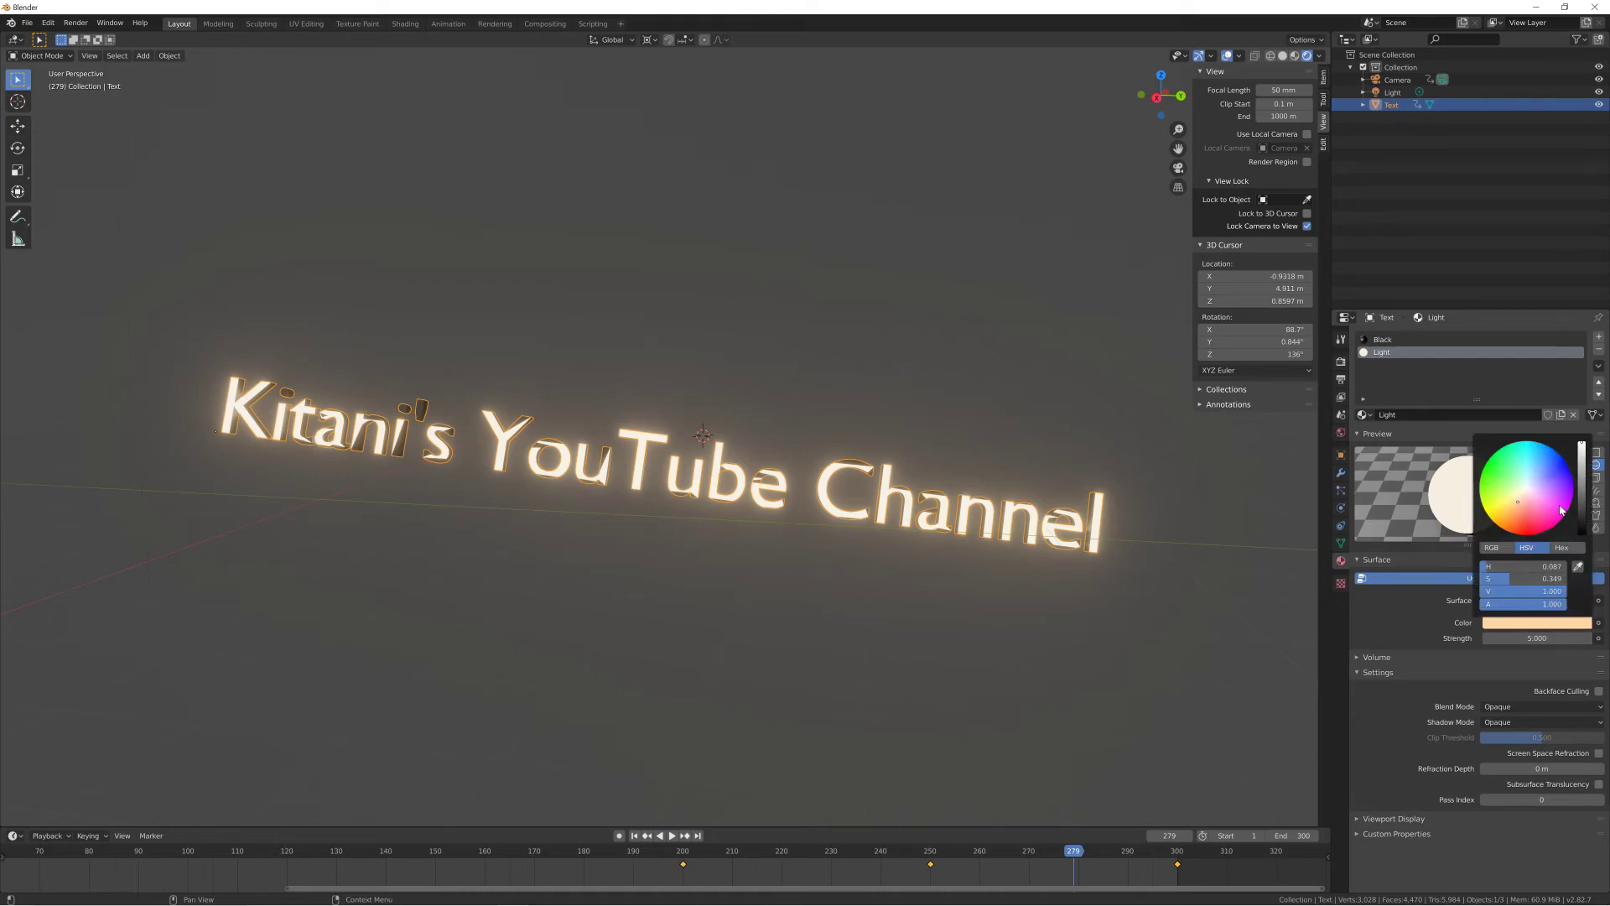
{"action": "left_click_drag", "start_coordinate": [1562, 509], "coordinate": [1551, 465]}
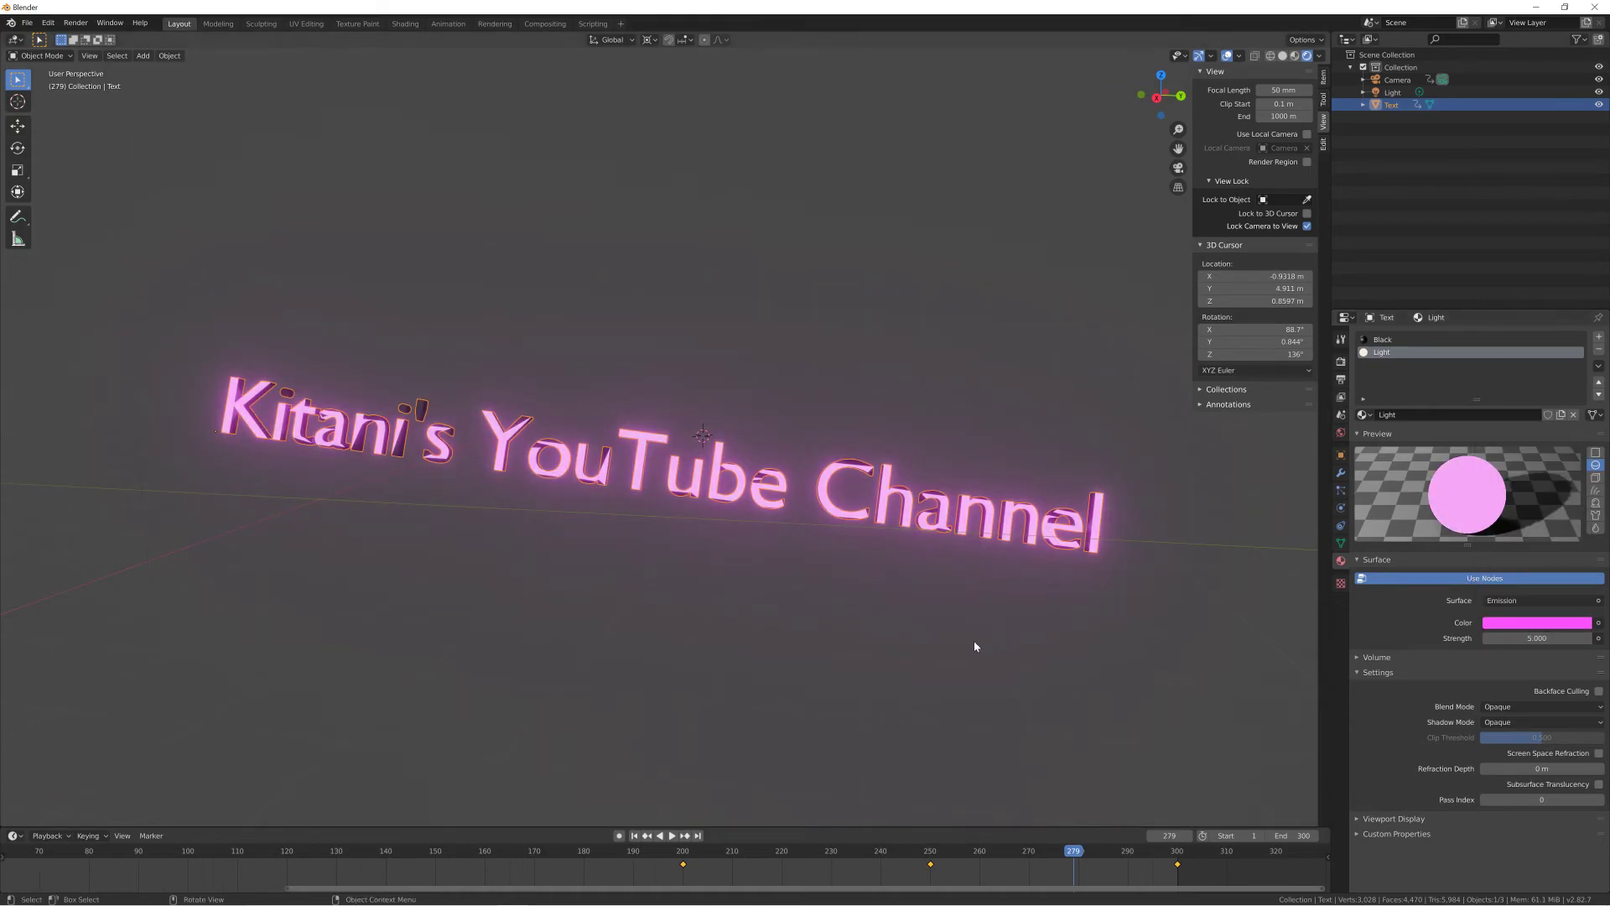
{"action": "key", "text": "shift+Left"}
{"action": "key", "text": "space"}
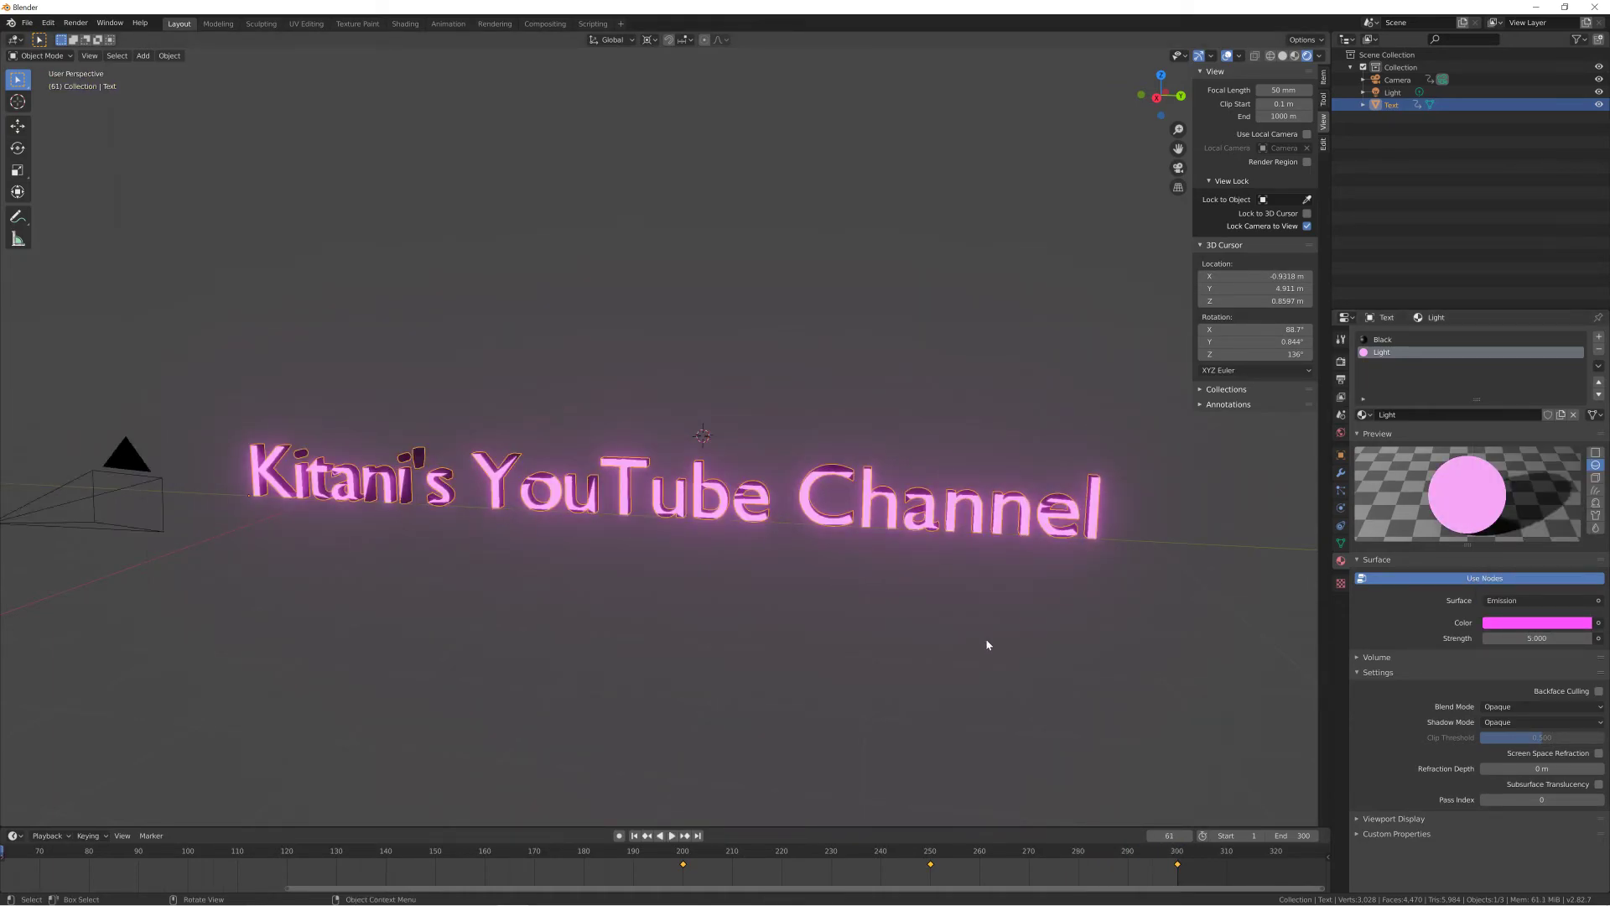
Step: Play the animation through the camera, stop at frame 111, and orbit to face the text nearly head-on
{"action": "key", "text": "KP_0"}
{"action": "key", "text": "space"}
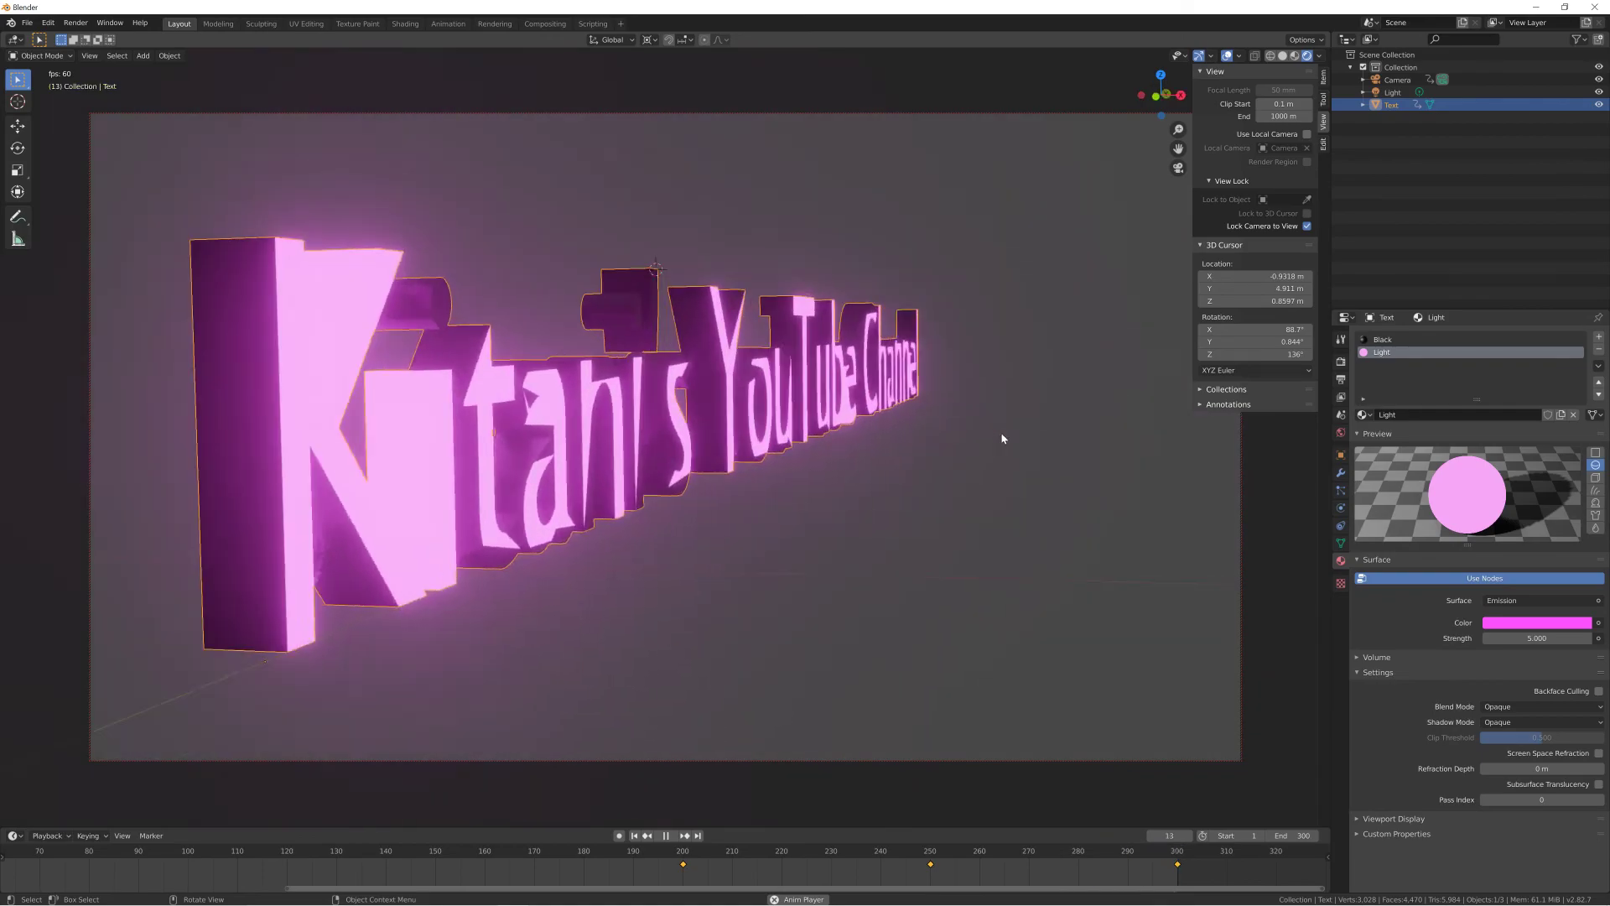
{"action": "key", "text": "space"}
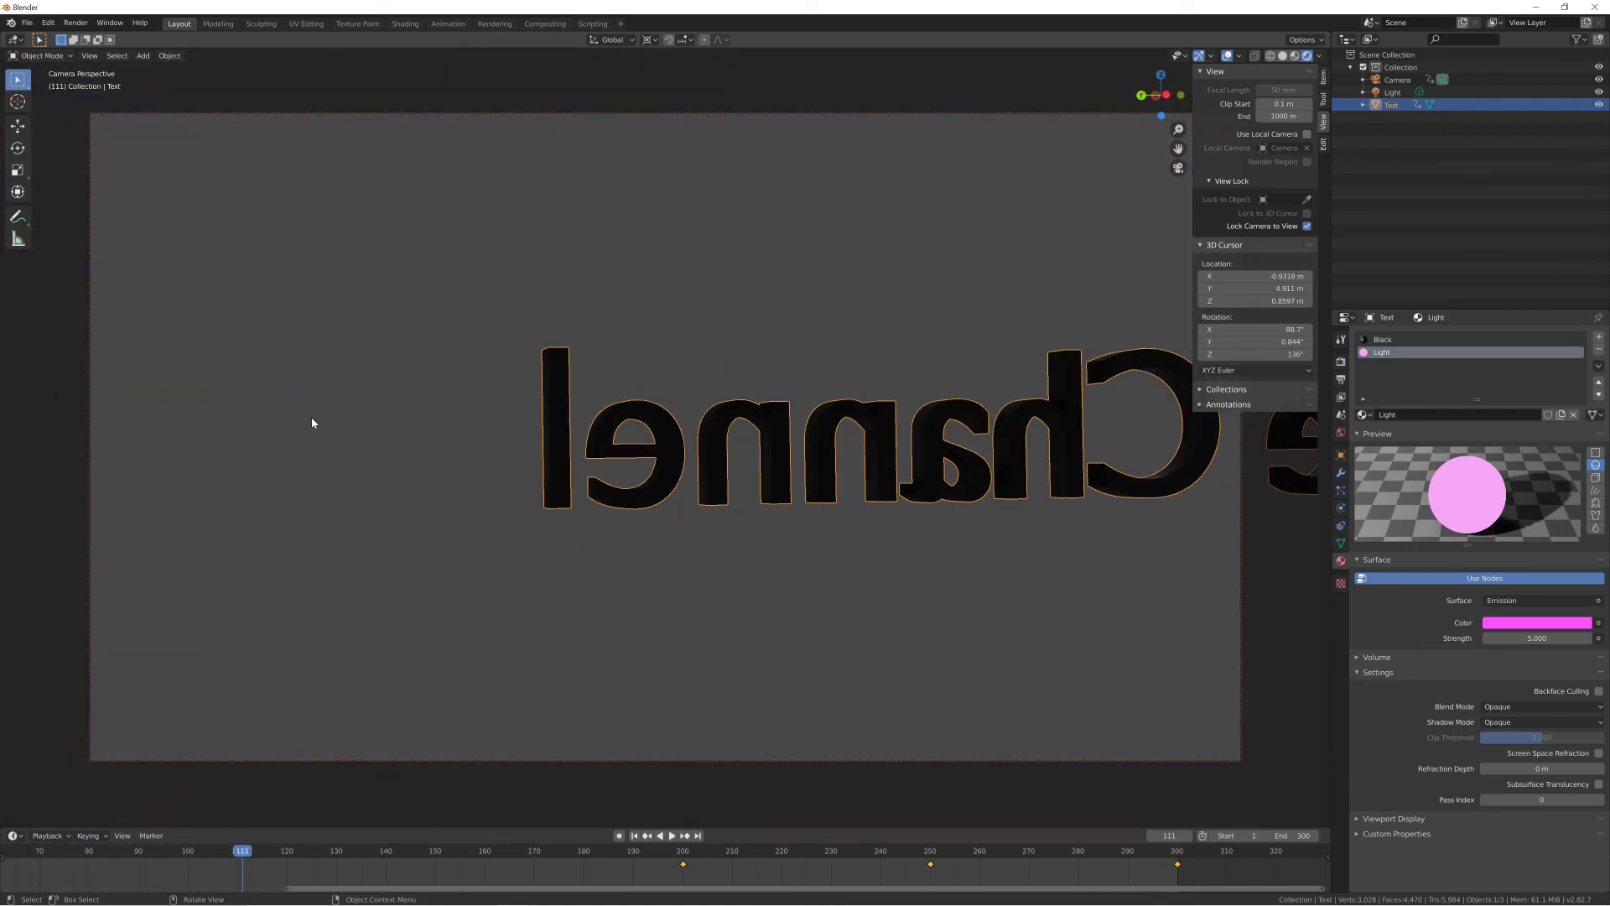
{"action": "mouse_move", "coordinate": [661, 762]}
{"action": "middle_mouse_down"}
{"action": "mouse_move", "coordinate": [719, 604]}
{"action": "mouse_move", "coordinate": [567, 612]}
{"action": "mouse_move", "coordinate": [595, 621]}
{"action": "mouse_move", "coordinate": [545, 600]}
{"action": "mouse_move", "coordinate": [762, 531]}
{"action": "mouse_move", "coordinate": [862, 476]}
{"action": "mouse_move", "coordinate": [828, 470]}
{"action": "mouse_move", "coordinate": [803, 486]}
{"action": "mouse_move", "coordinate": [812, 503]}
{"action": "middle_mouse_up"}
{"action": "mouse_move", "coordinate": [211, 261]}
{"action": "middle_mouse_down"}
{"action": "mouse_move", "coordinate": [382, 369]}
{"action": "mouse_move", "coordinate": [353, 384]}
{"action": "mouse_move", "coordinate": [773, 370]}
{"action": "middle_mouse_up"}
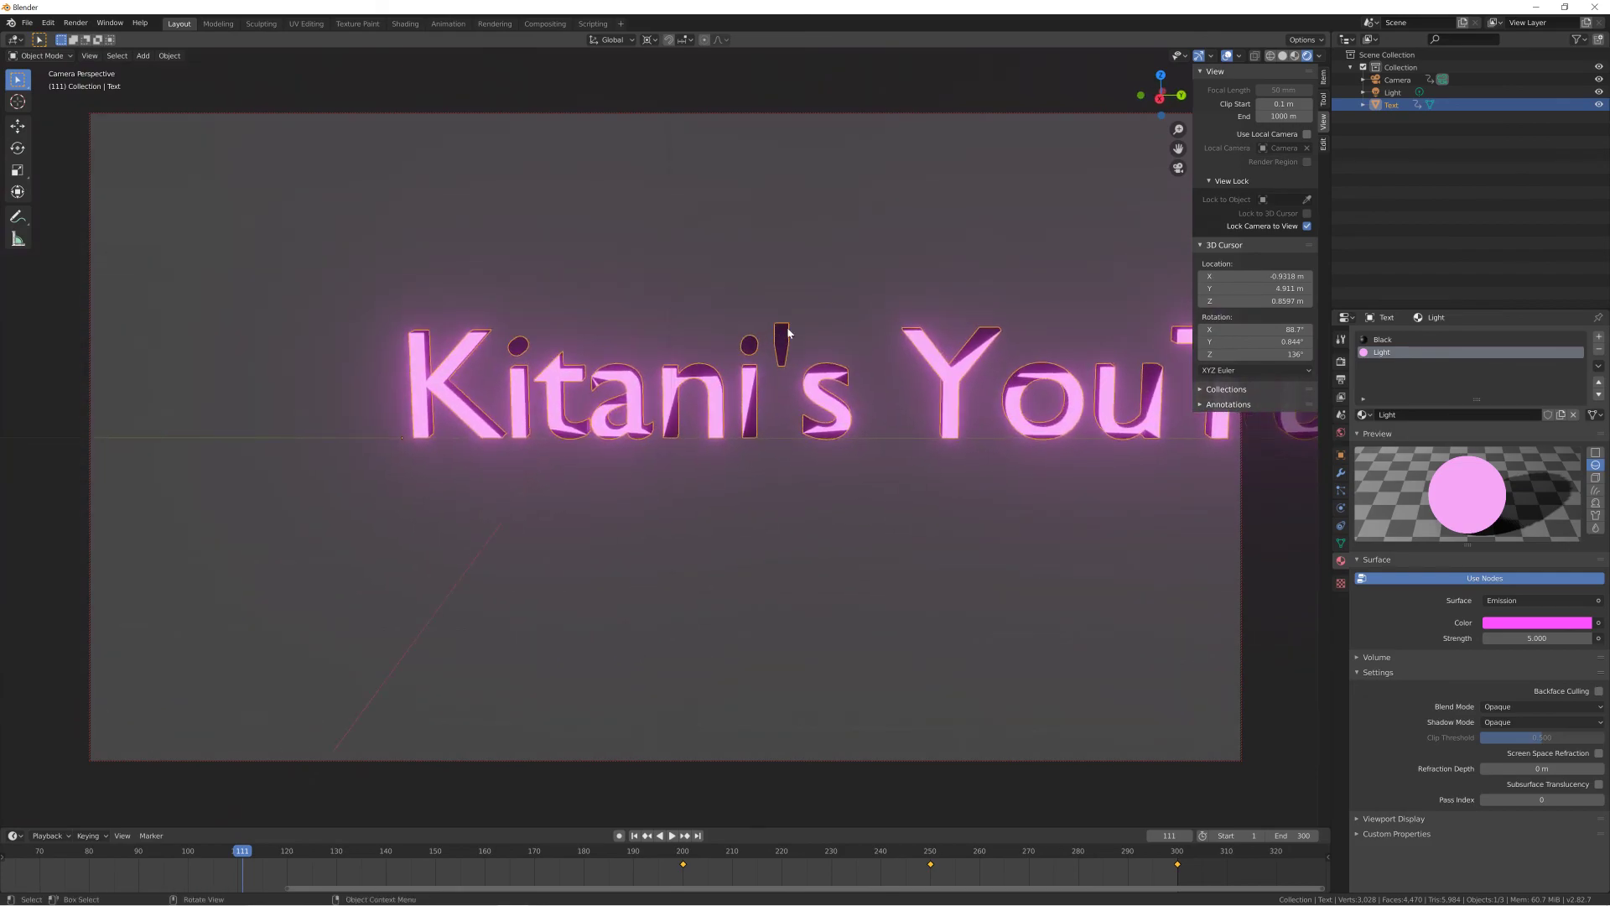
Step: In Edit Mode, select the front faces of the apostrophe and the i dot
{"action": "key", "text": "Tab"}
{"action": "scroll", "coordinate": [787, 330], "scroll_direction": "up", "scroll_amount": 3}
{"action": "left_click", "coordinate": [880, 232], "text": "shift"}
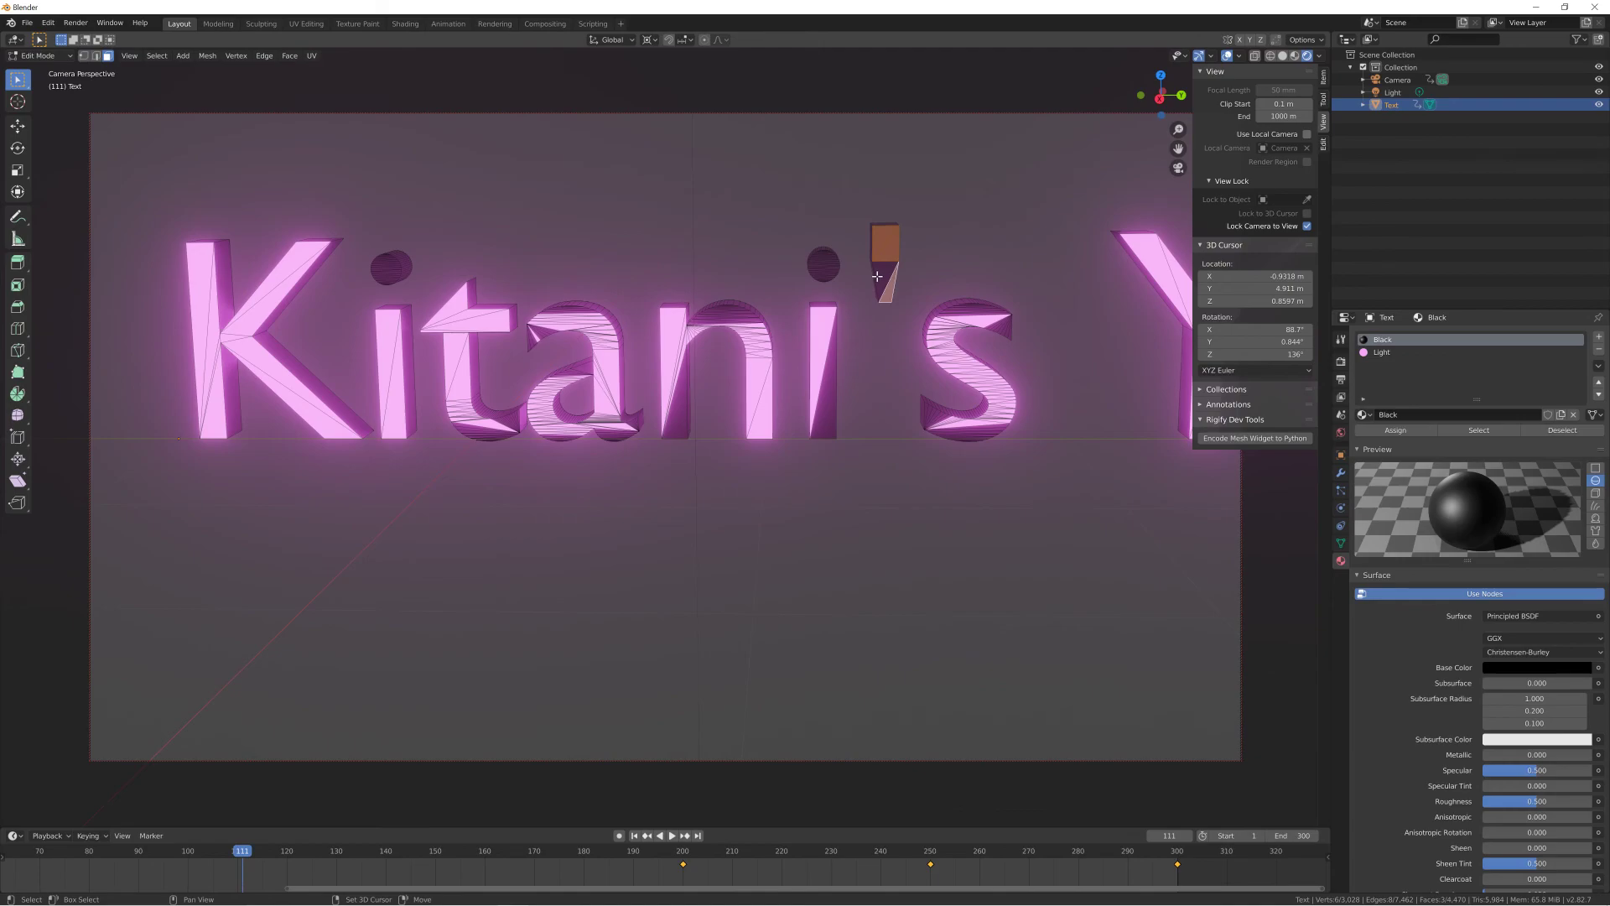
{"action": "left_click", "coordinate": [826, 255], "text": "ctrl"}
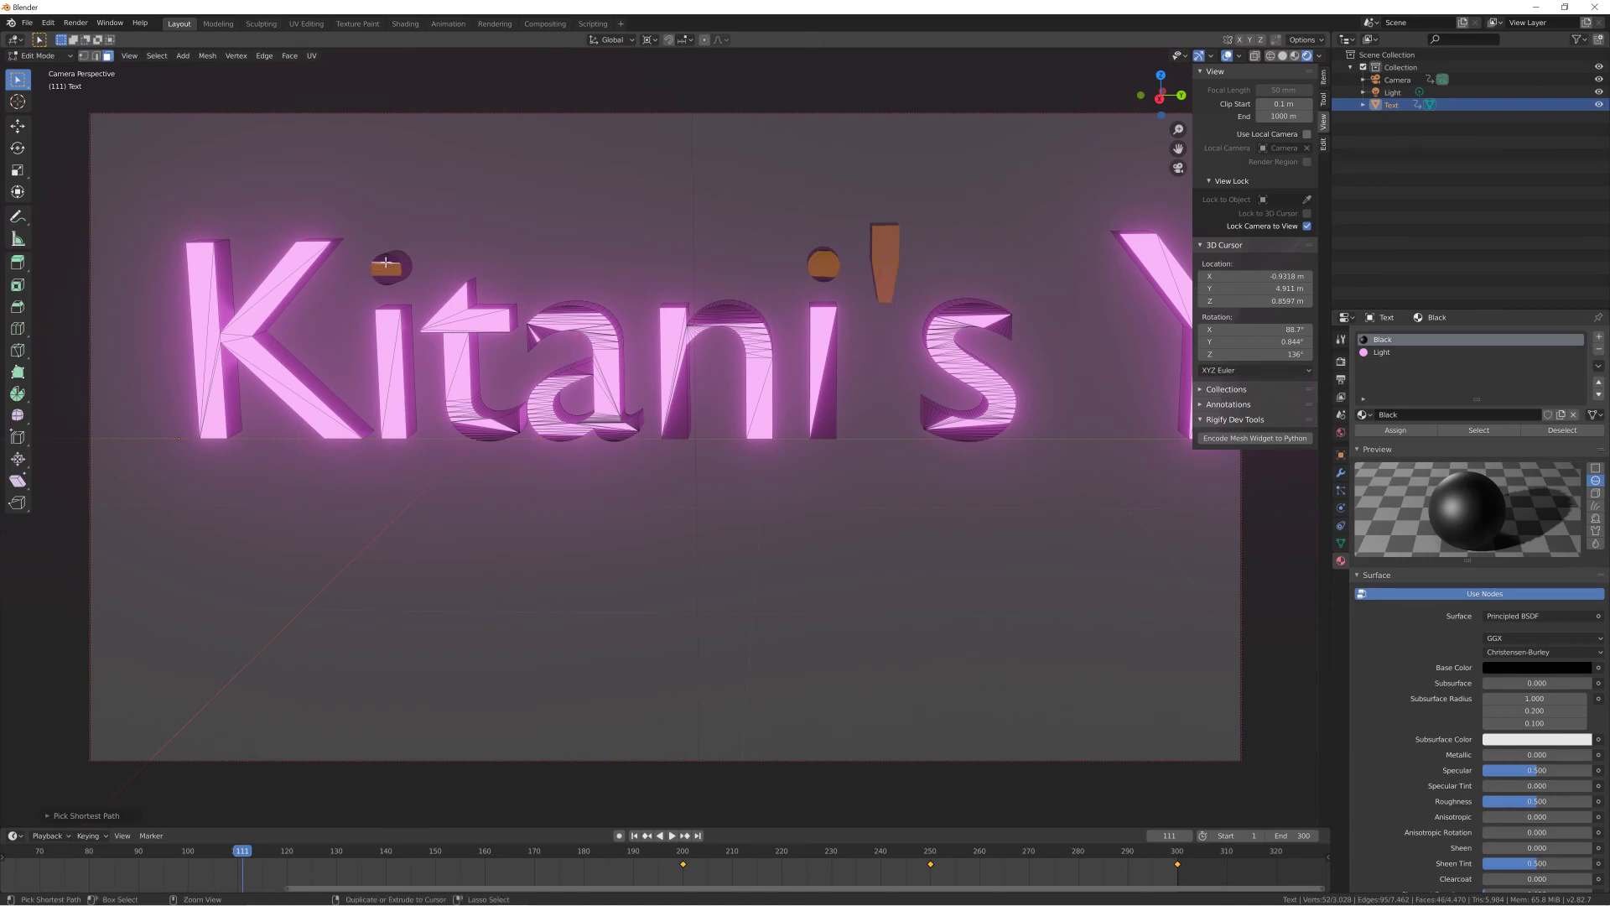
{"action": "scroll", "coordinate": [835, 457], "scroll_direction": "down", "scroll_amount": 5}
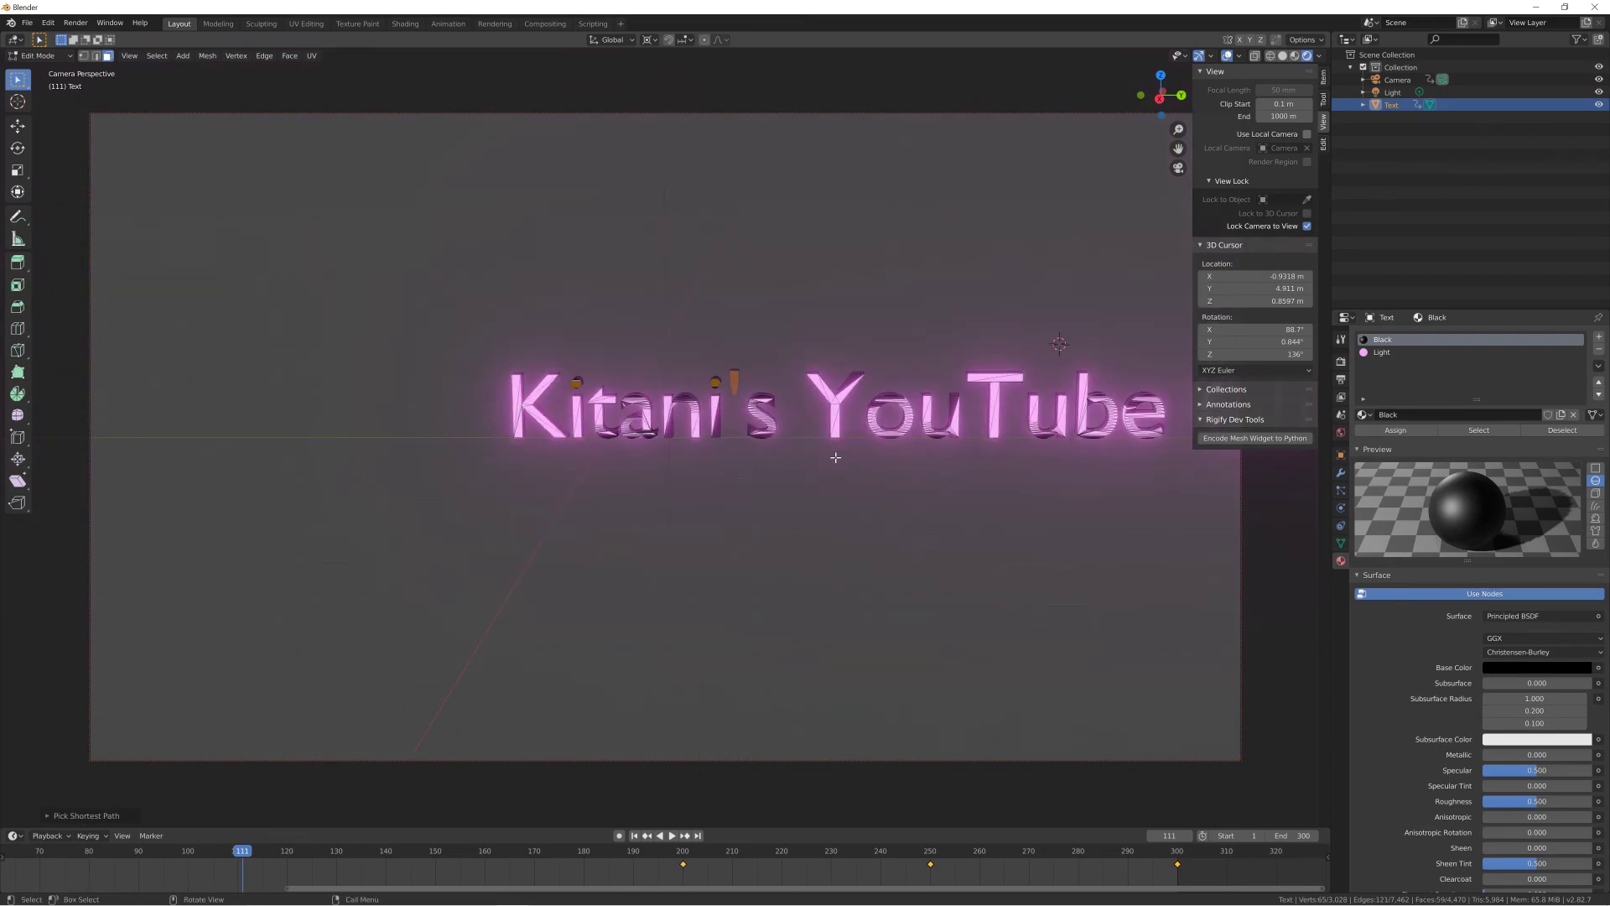
{"action": "middle_click_drag", "start_coordinate": [981, 487], "coordinate": [851, 467], "text": "shift"}
Step: Assign the Light material to those faces and return to Object Mode
{"action": "left_click", "coordinate": [1382, 352]}
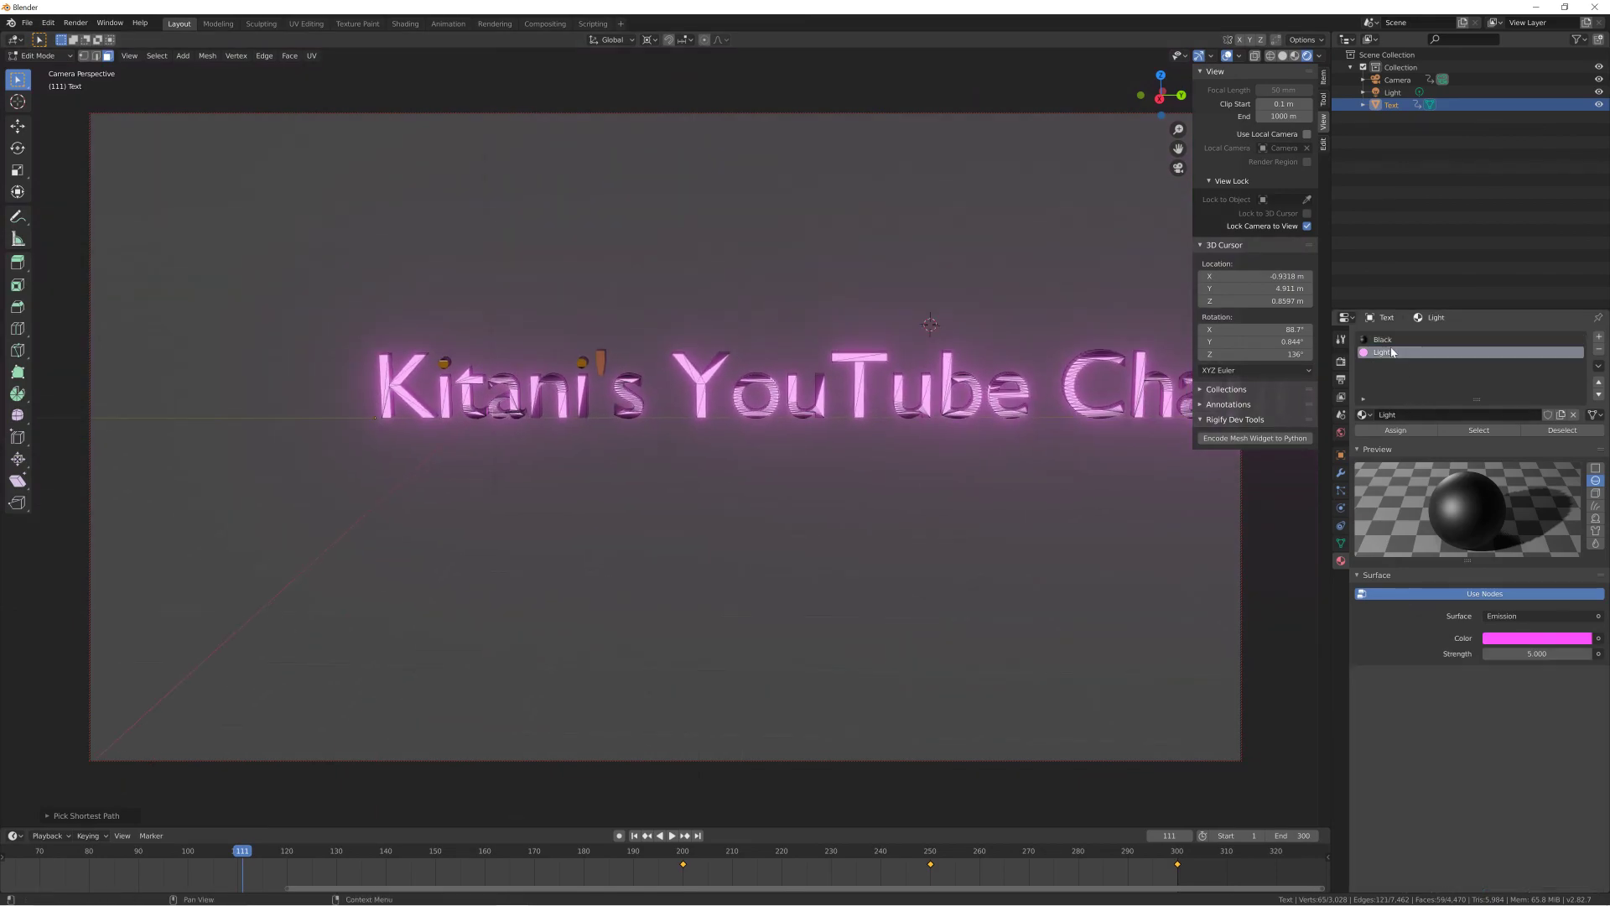
{"action": "left_click", "coordinate": [1392, 431]}
{"action": "mouse_move", "coordinate": [928, 503]}
{"action": "middle_mouse_down", "text": "shift"}
{"action": "mouse_move", "coordinate": [828, 525]}
{"action": "mouse_move", "coordinate": [629, 503]}
{"action": "mouse_move", "coordinate": [647, 540]}
{"action": "mouse_move", "coordinate": [694, 529]}
{"action": "mouse_move", "coordinate": [482, 593]}
{"action": "middle_mouse_up", "text": "shift"}
{"action": "key", "text": "Tab"}
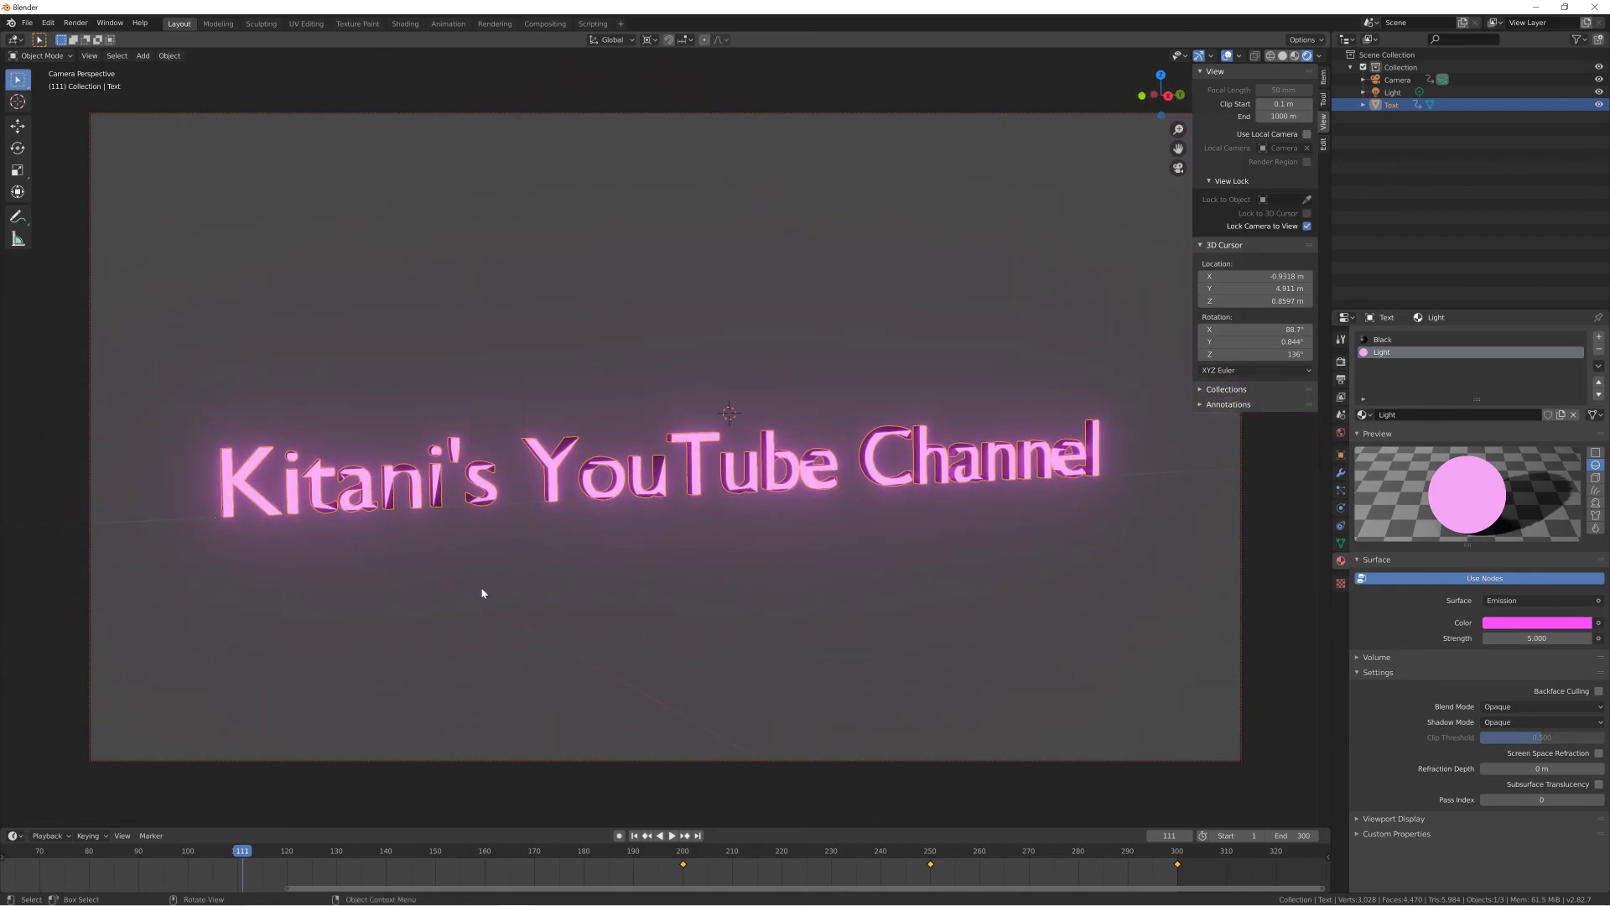
{"action": "key", "text": "alt+z"}
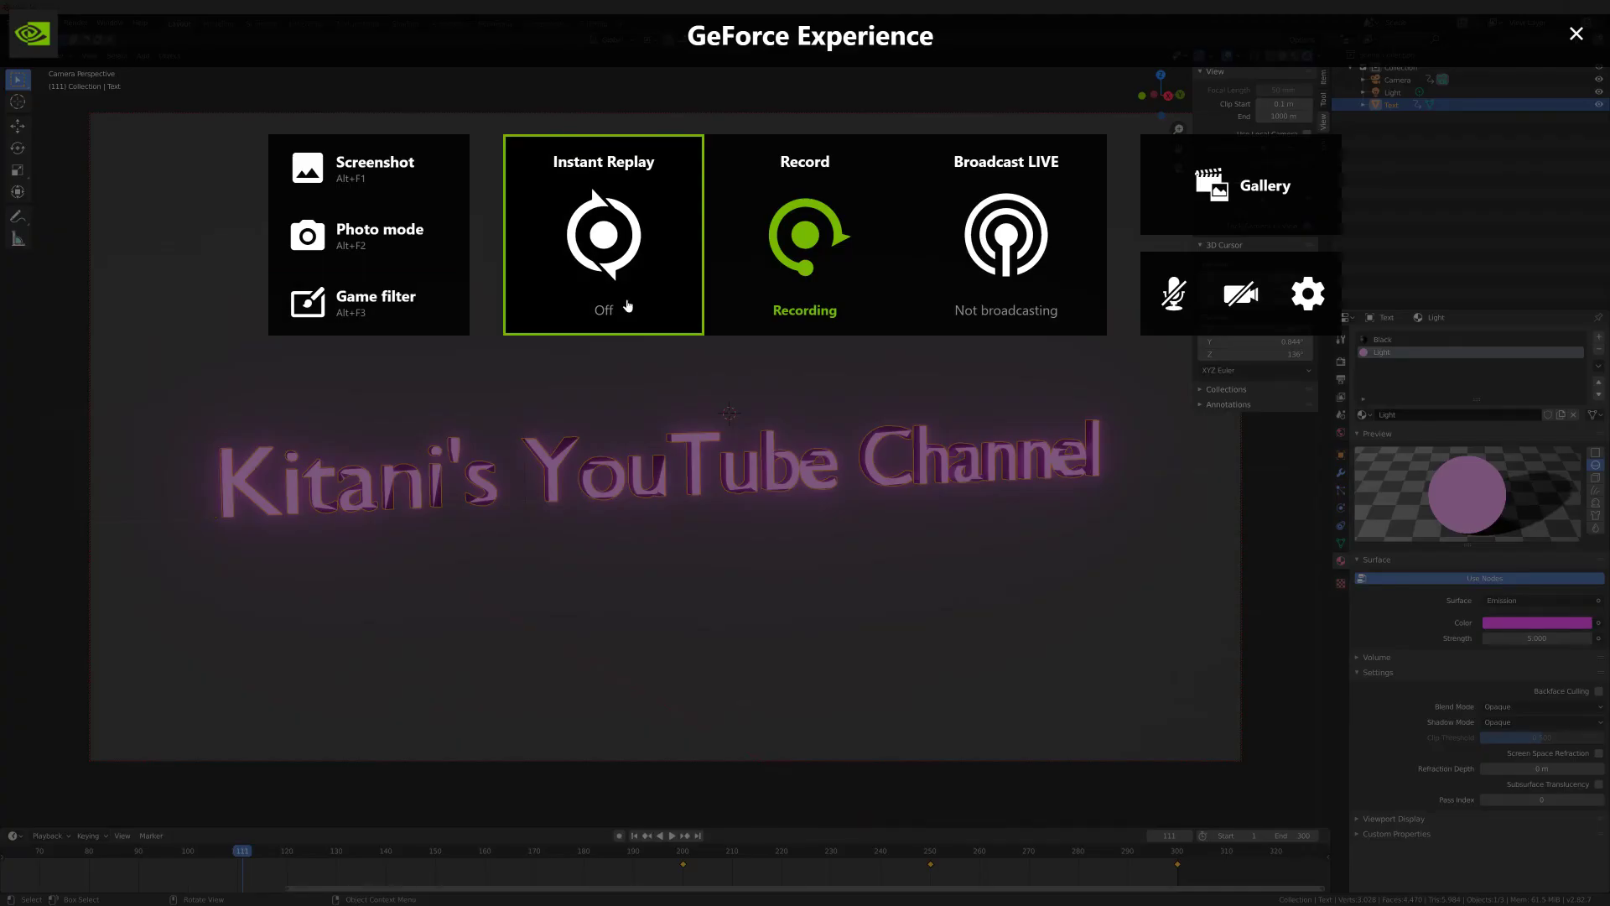